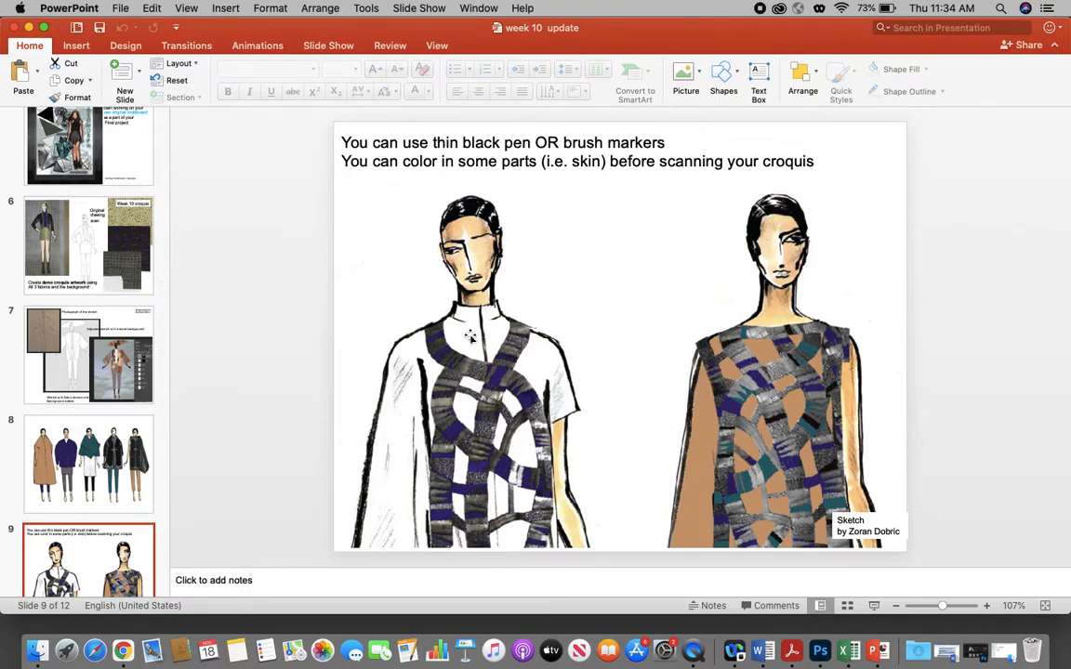
Review the slides with the five-figure lineup and the photographed sketch example, and minimize the presentation
key(Up)
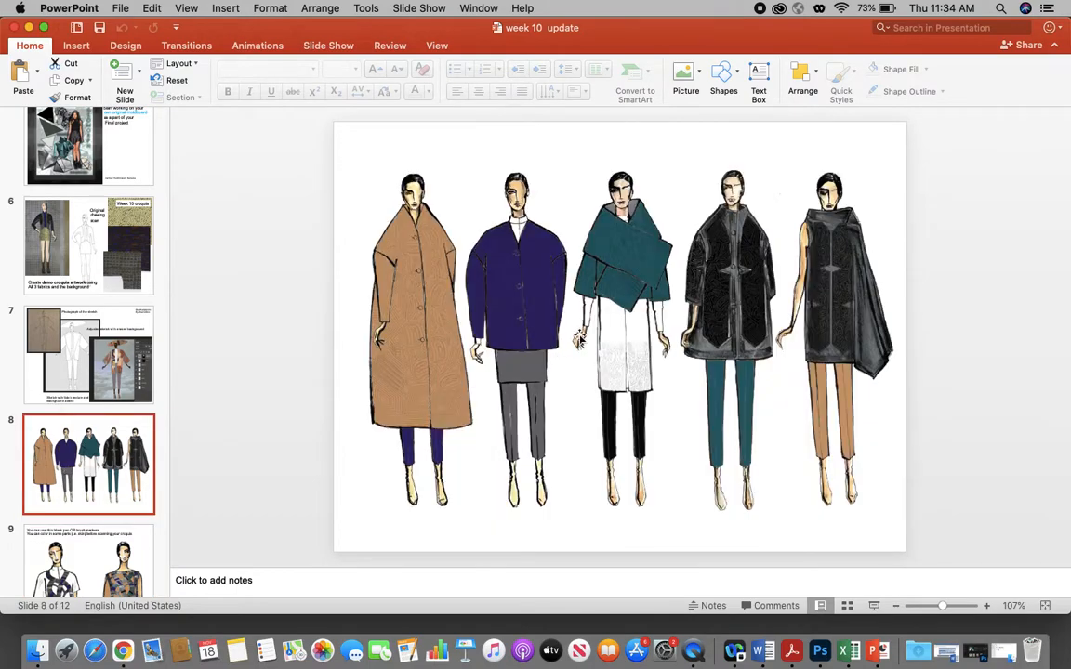
click(74, 374)
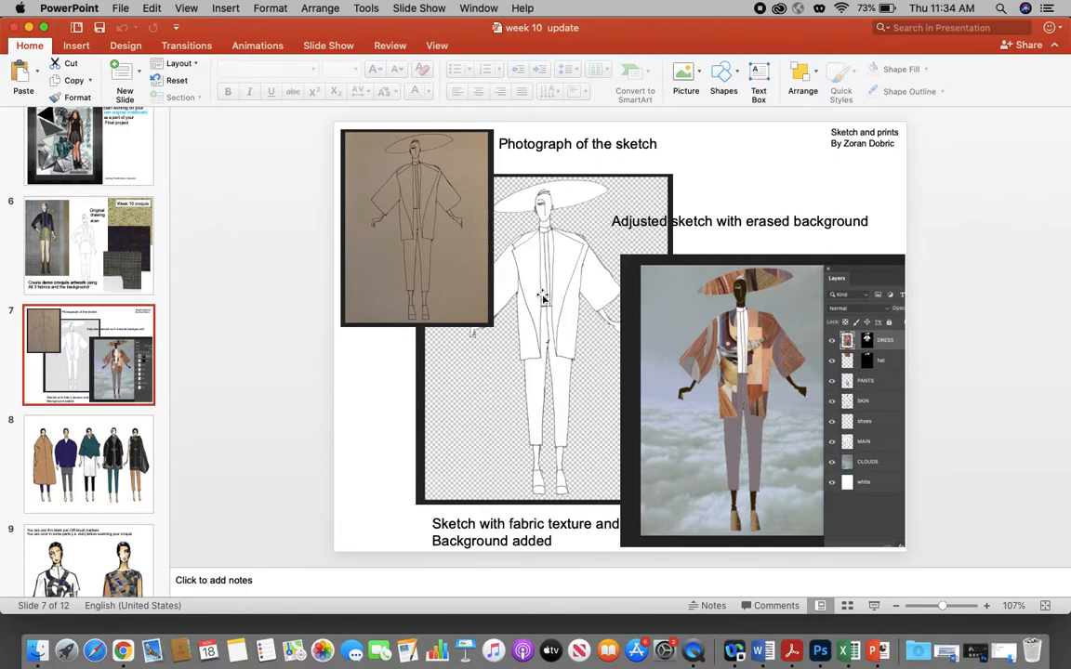
click(37, 27)
Open vanners croquis demo.doc from the desktop, skim through its numbered instructions and minimize the document
click(743, 488)
drag(743, 494, 736, 489)
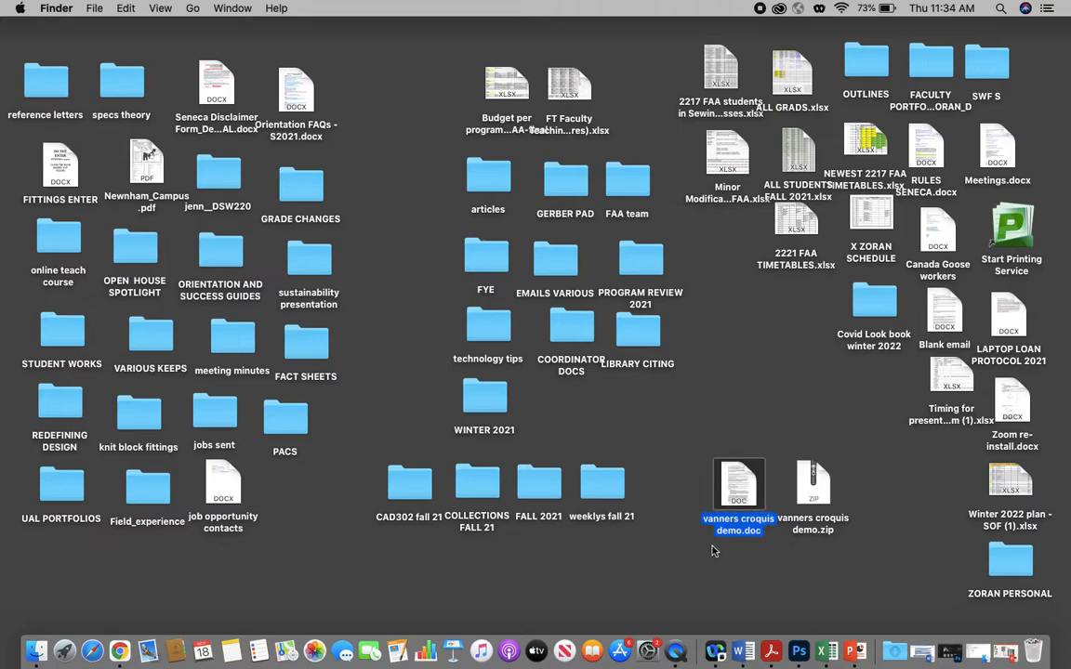
double_click(741, 490)
scroll(598, 407, down, 15)
scroll(598, 406, down, 20)
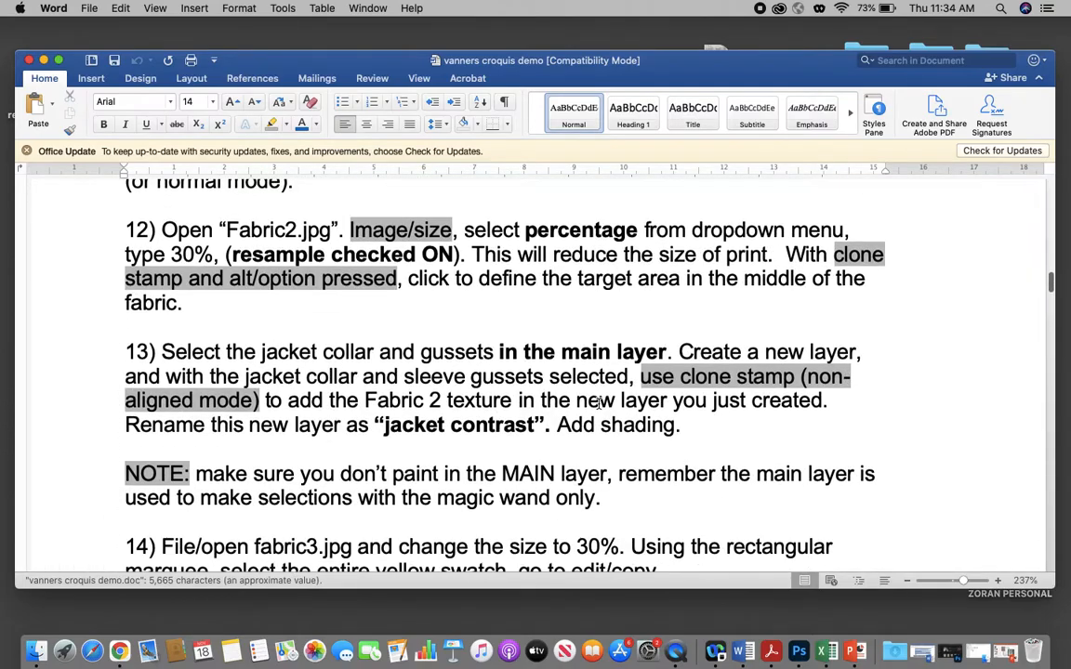
scroll(599, 408, down, 15)
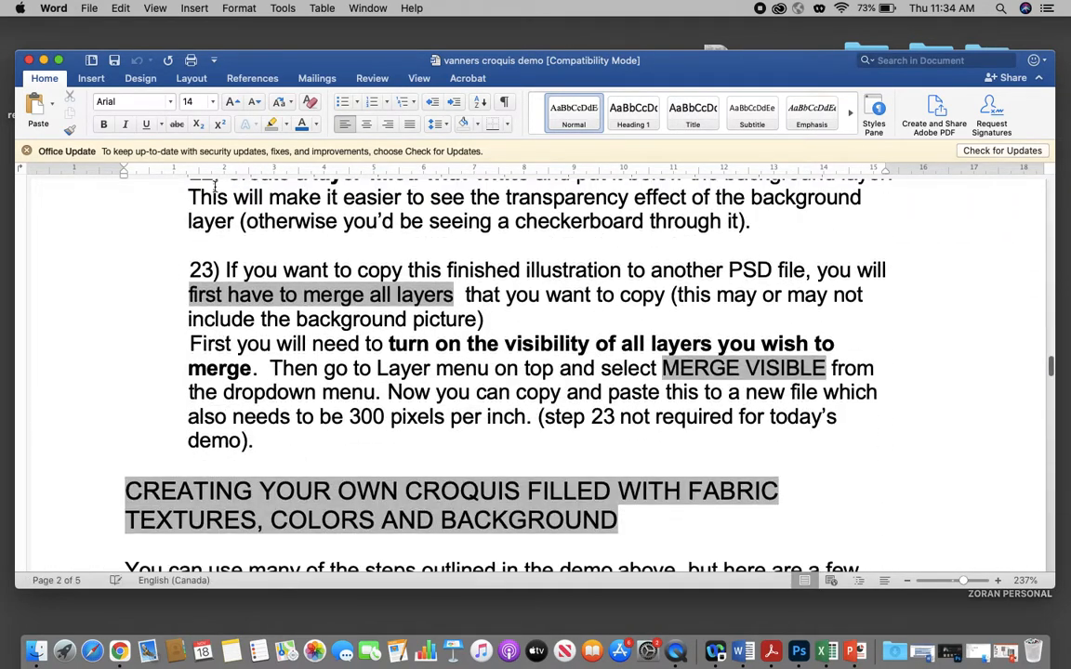
click(43, 61)
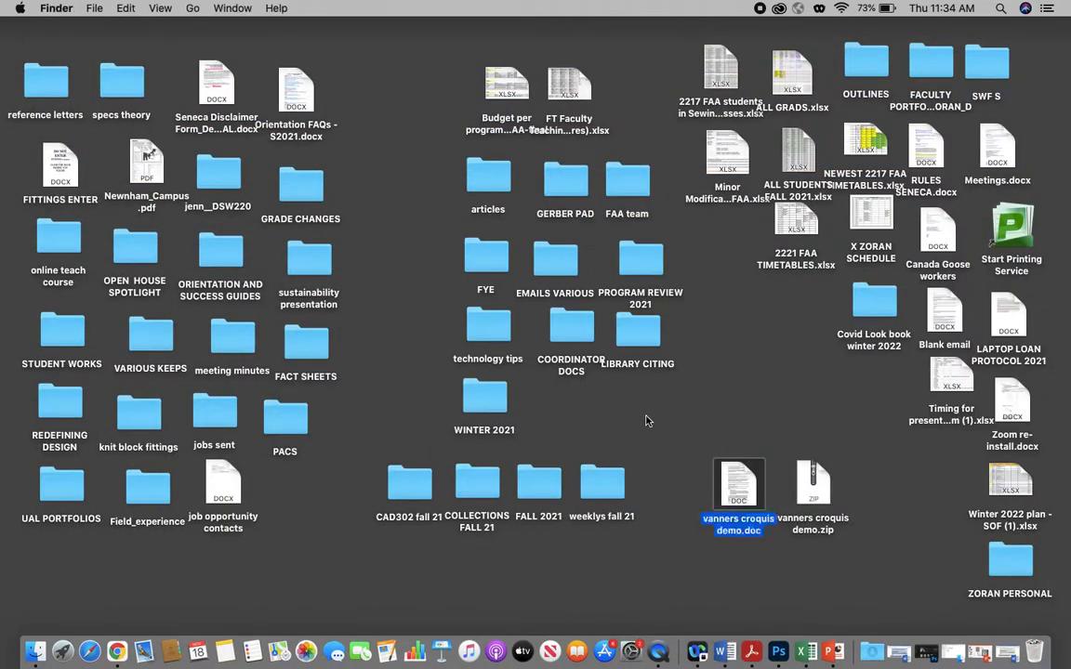
Extract vanners croquis demo.zip on the desktop, place the extracted folder above the archive and open it in an enlarged window
click(825, 497)
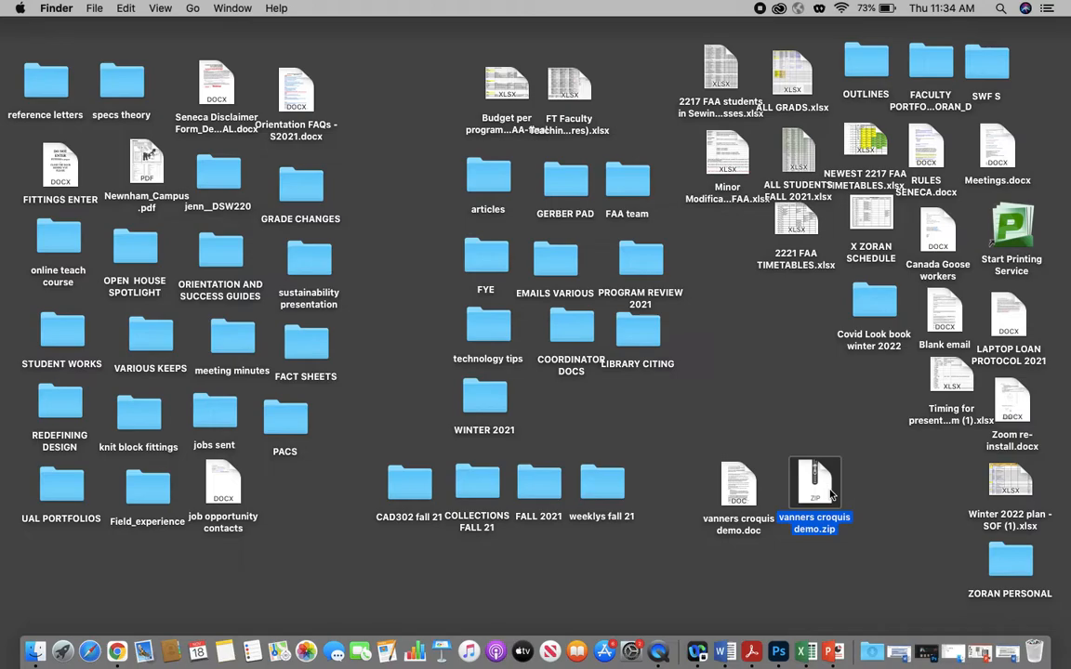
double_click(832, 495)
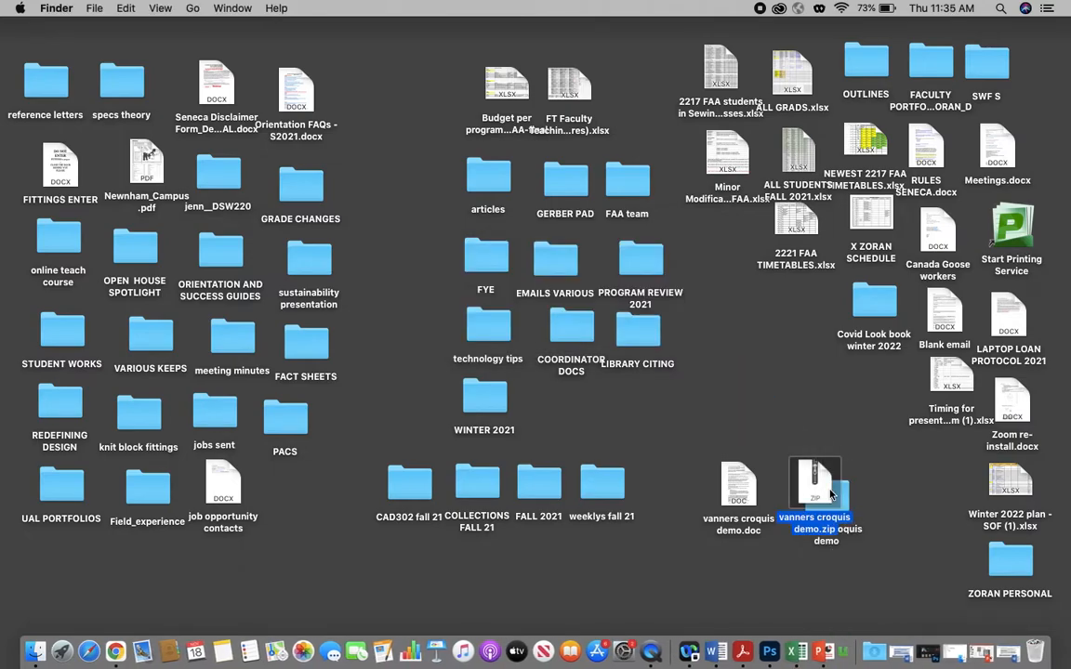
drag(846, 494, 830, 406)
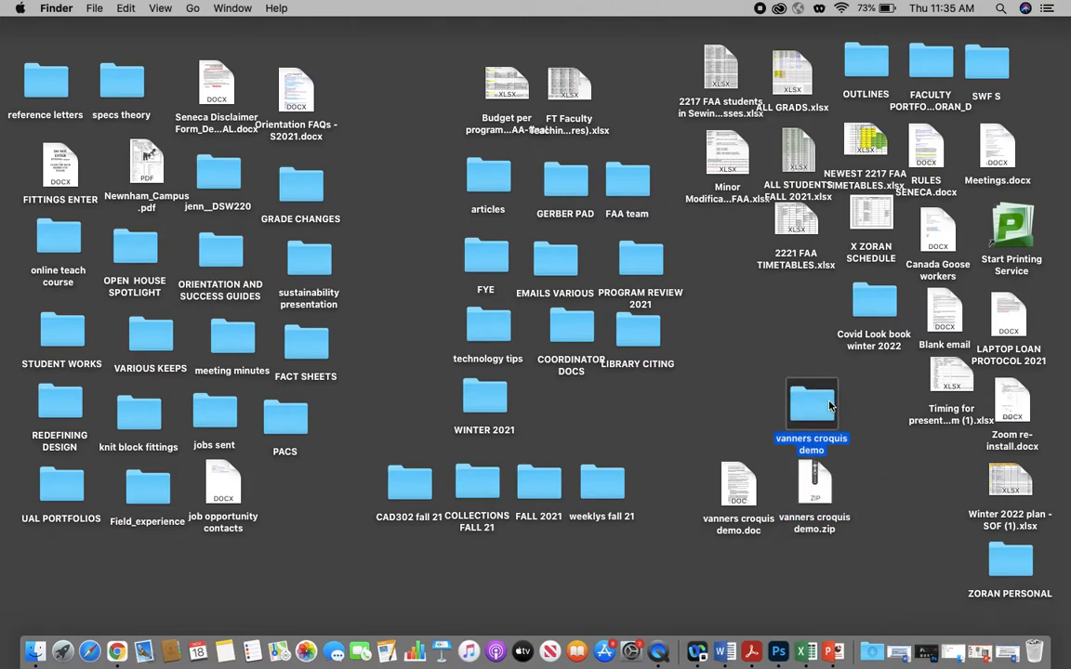
double_click(830, 407)
drag(608, 380, 974, 598)
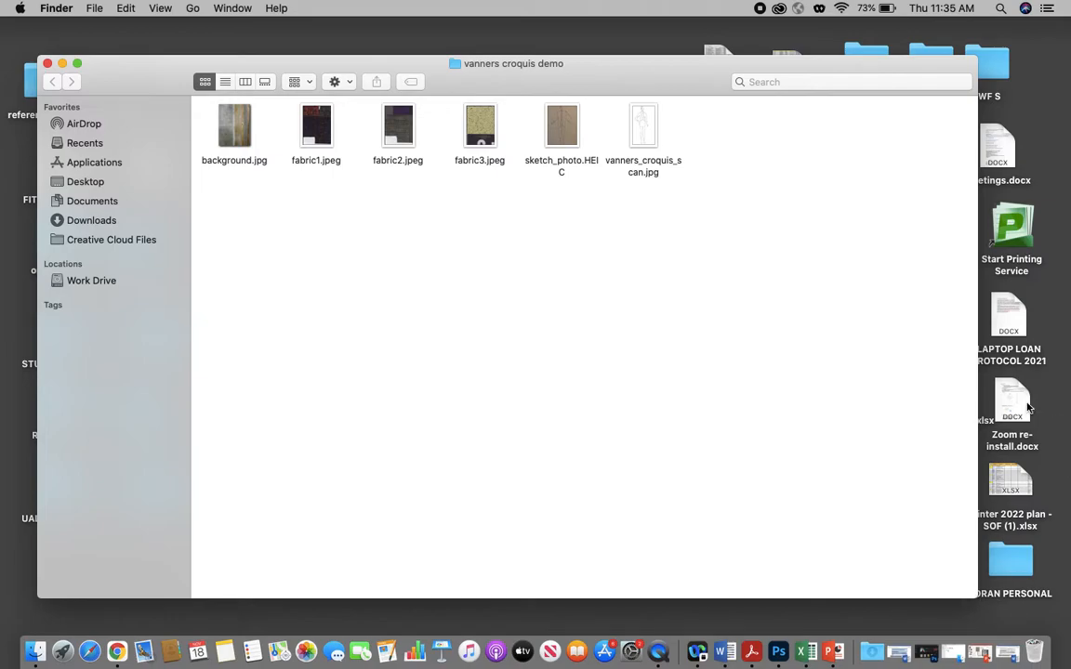
Preview vanners_croquis_scan.jpg and fabric3.jpeg from the demo folder, closing each image after viewing
click(654, 129)
double_click(654, 130)
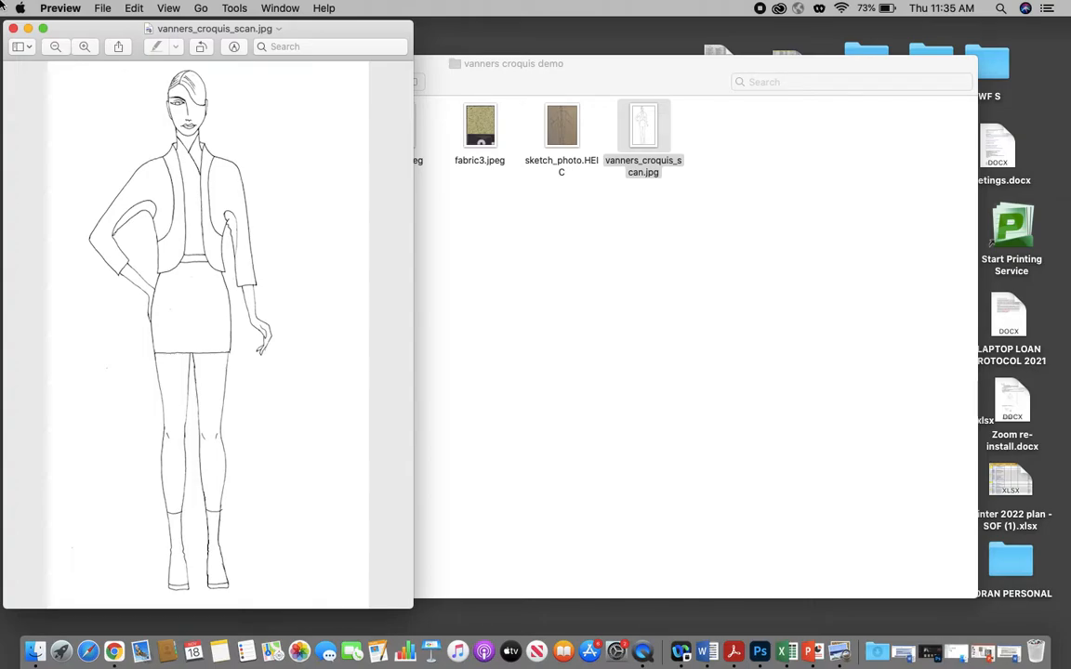
click(13, 28)
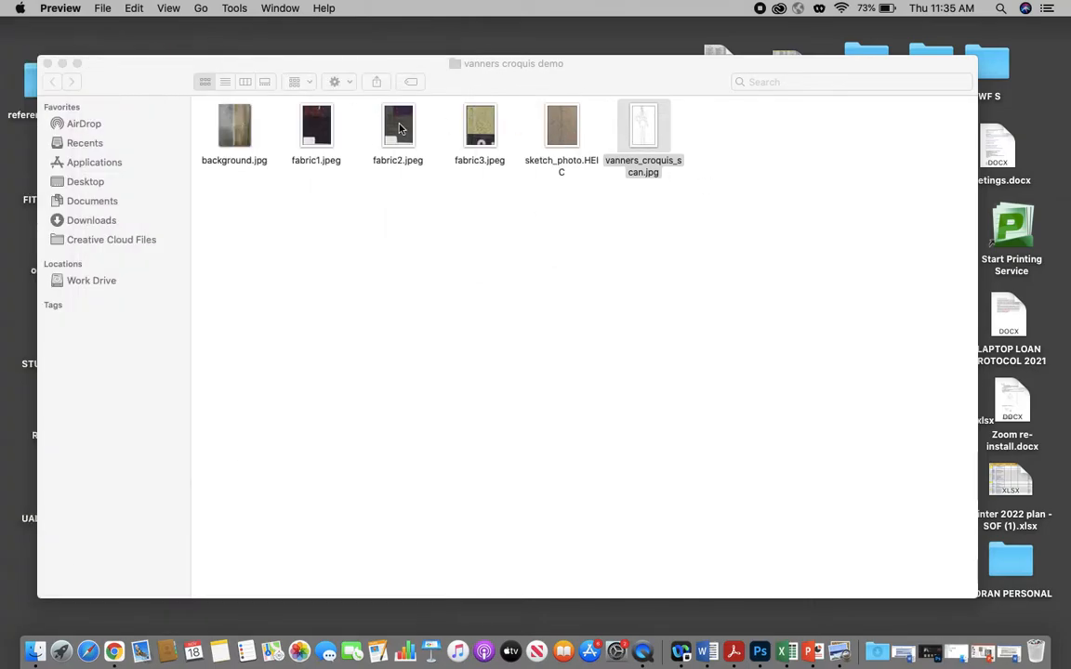
double_click(480, 125)
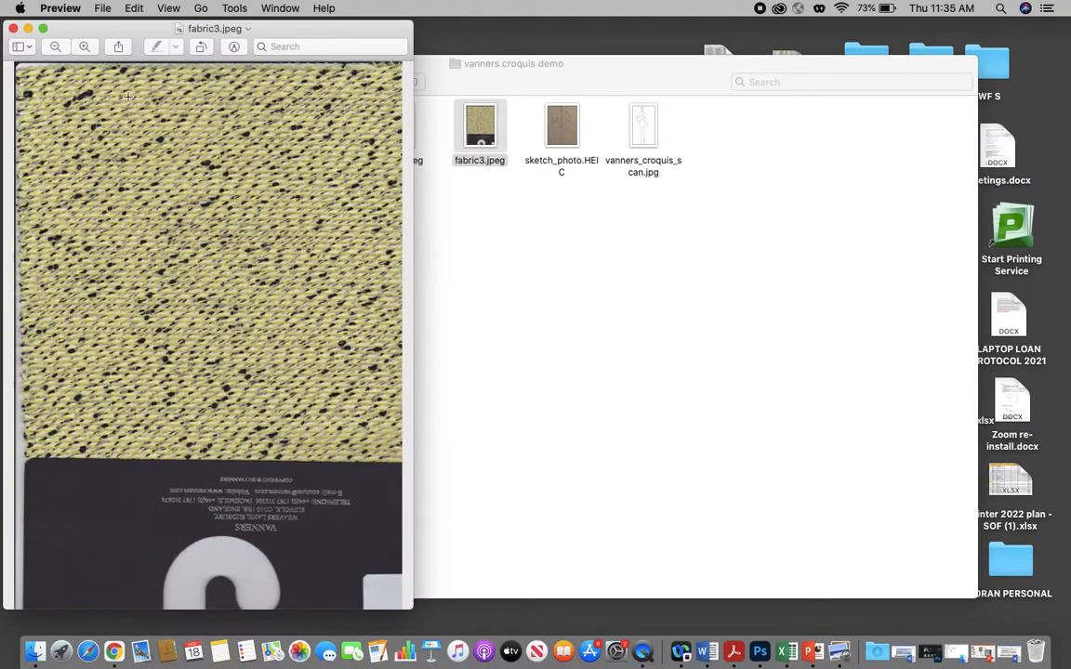
click(13, 29)
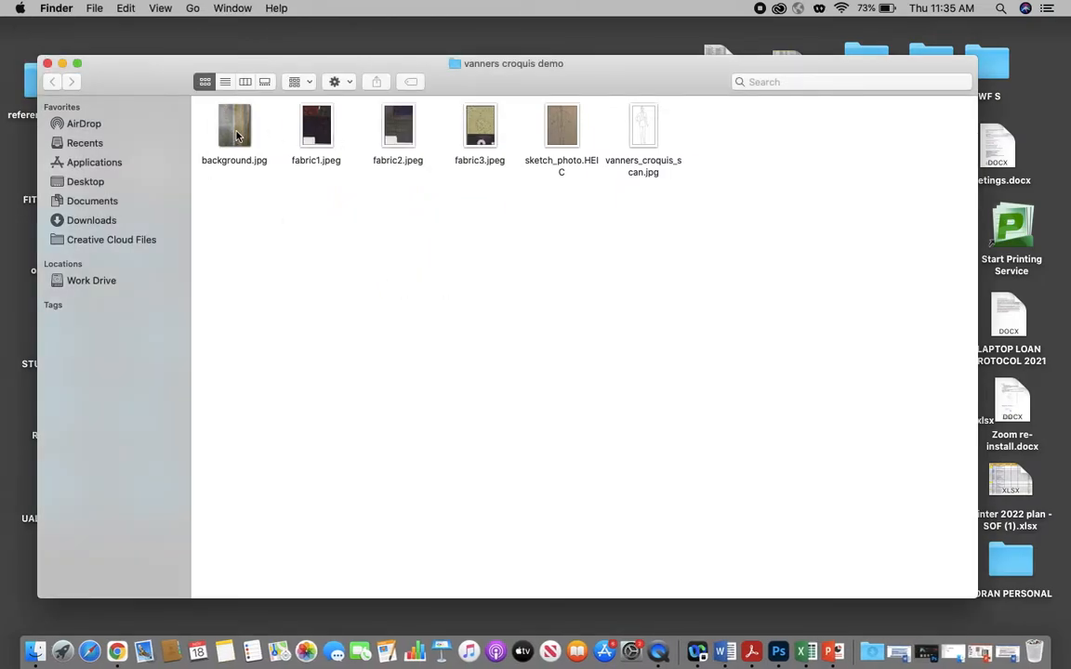
Compare the photographed sketch_photo.HEIC with the scanned vanners_croquis_scan.jpg by previewing each one, closing each preview after viewing
click(563, 131)
double_click(562, 130)
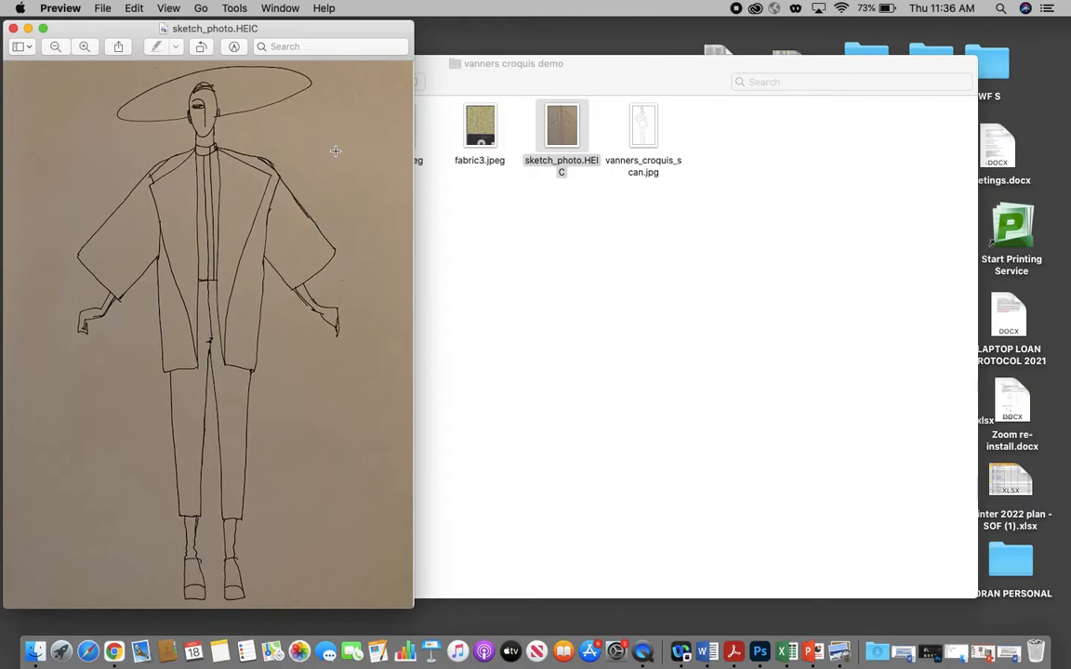
click(13, 29)
double_click(642, 130)
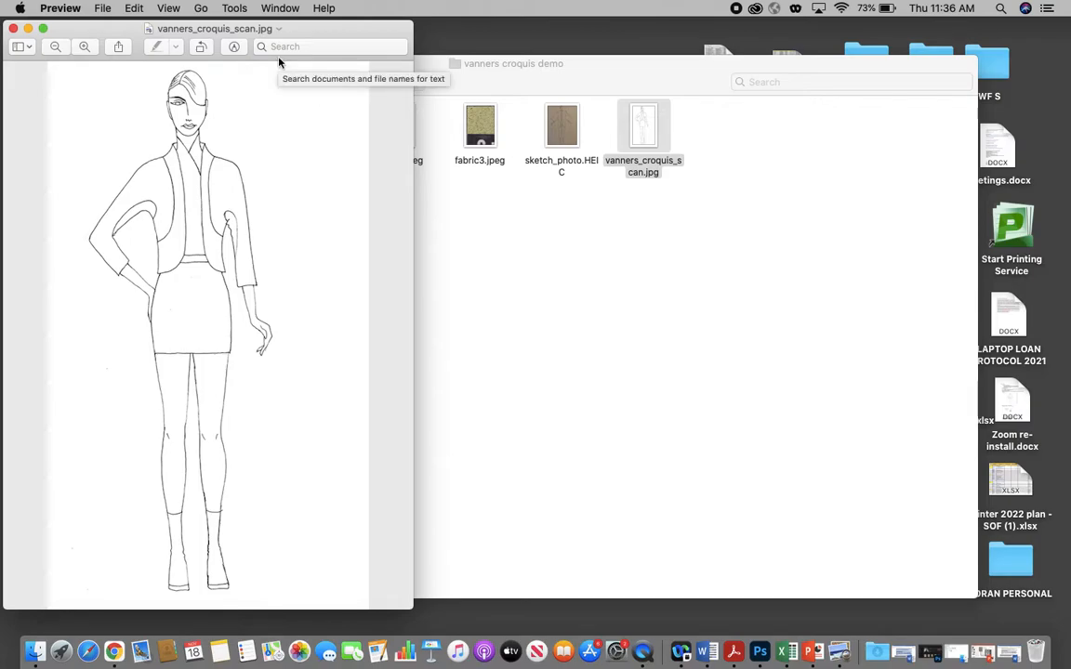
click(13, 29)
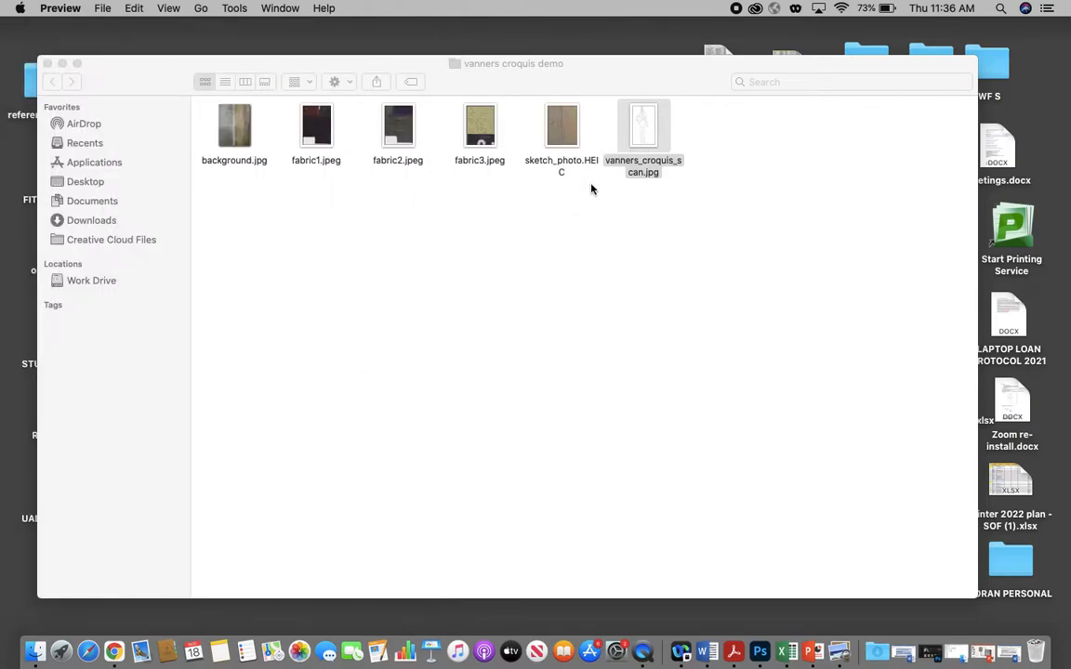
click(563, 125)
double_click(563, 126)
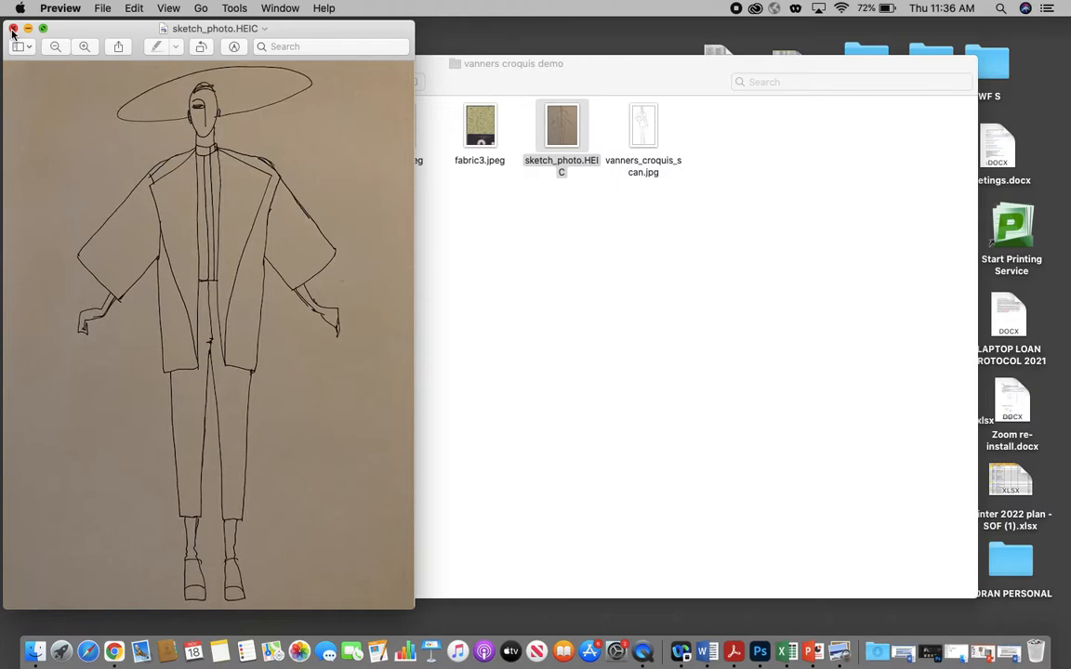
click(13, 29)
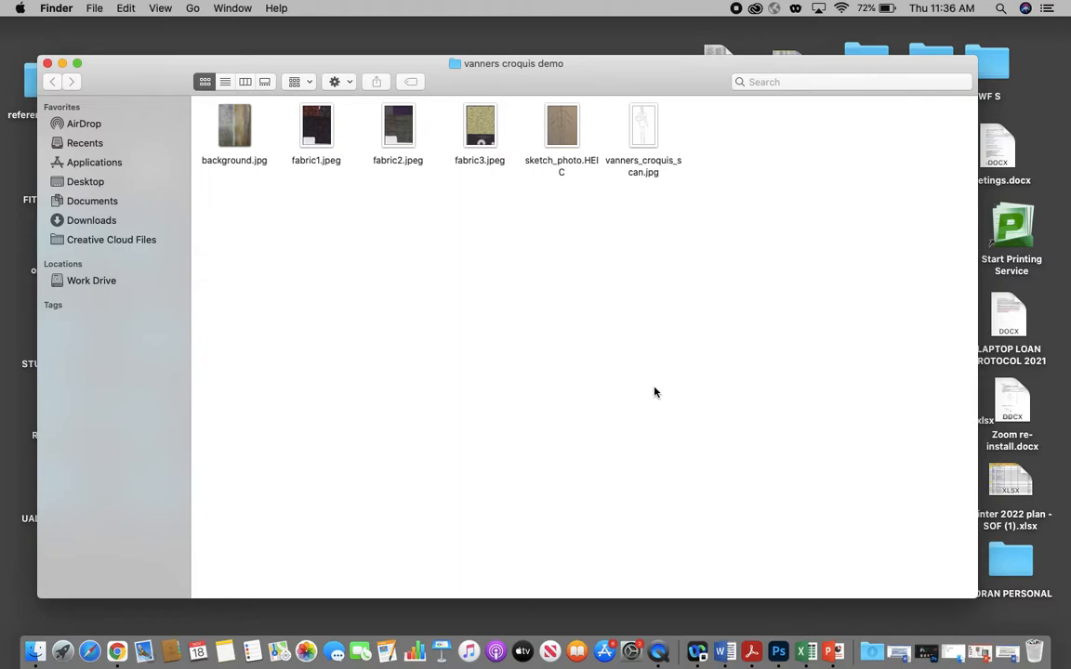
Open vanners_croquis_scan.jpg from the demo folder in Adobe Photoshop 2021
click(643, 127)
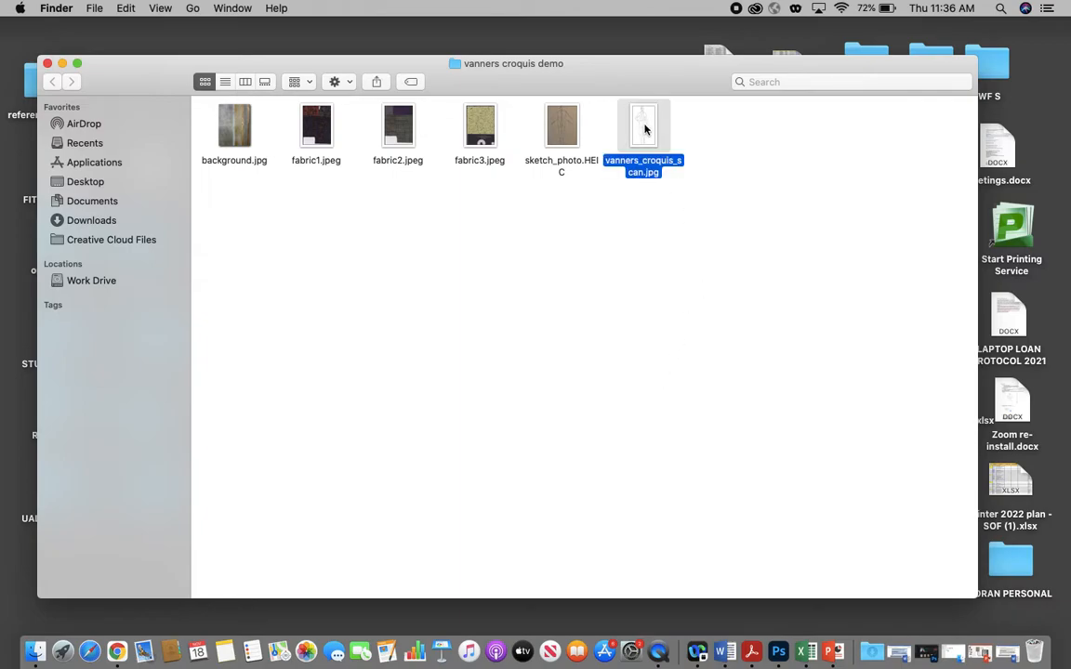
right_click(645, 129)
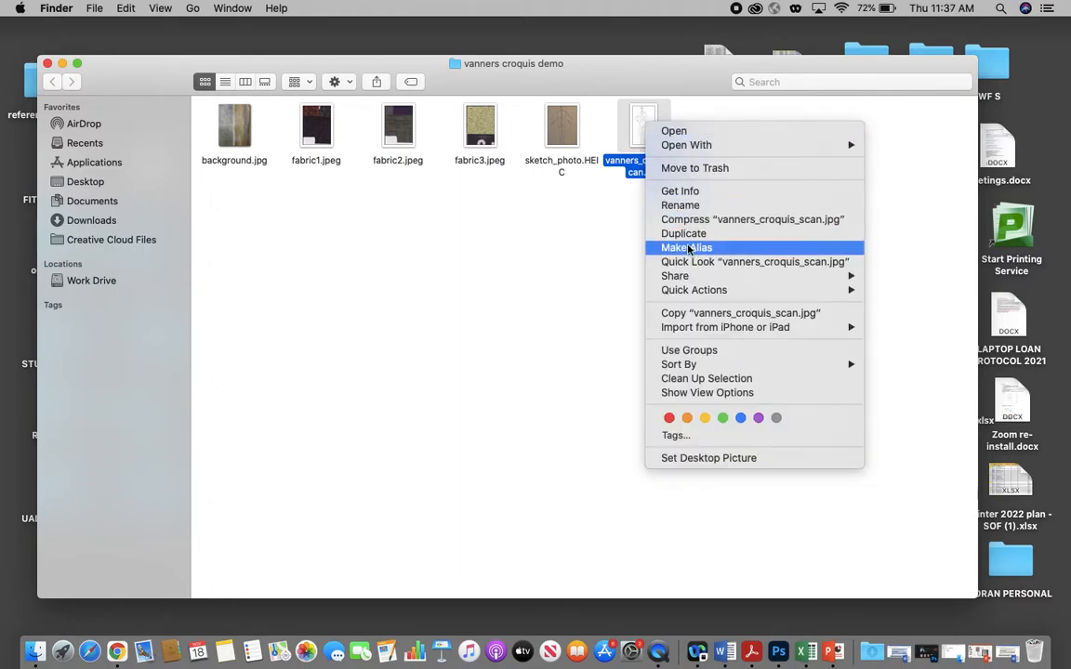
mouse_move(706, 145)
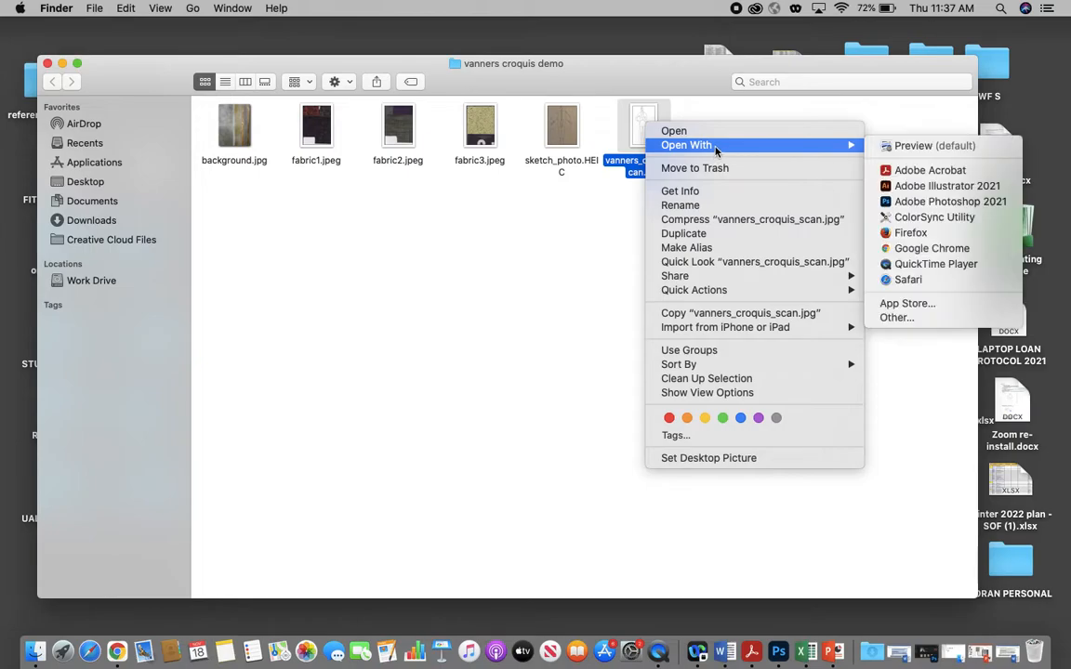
click(911, 202)
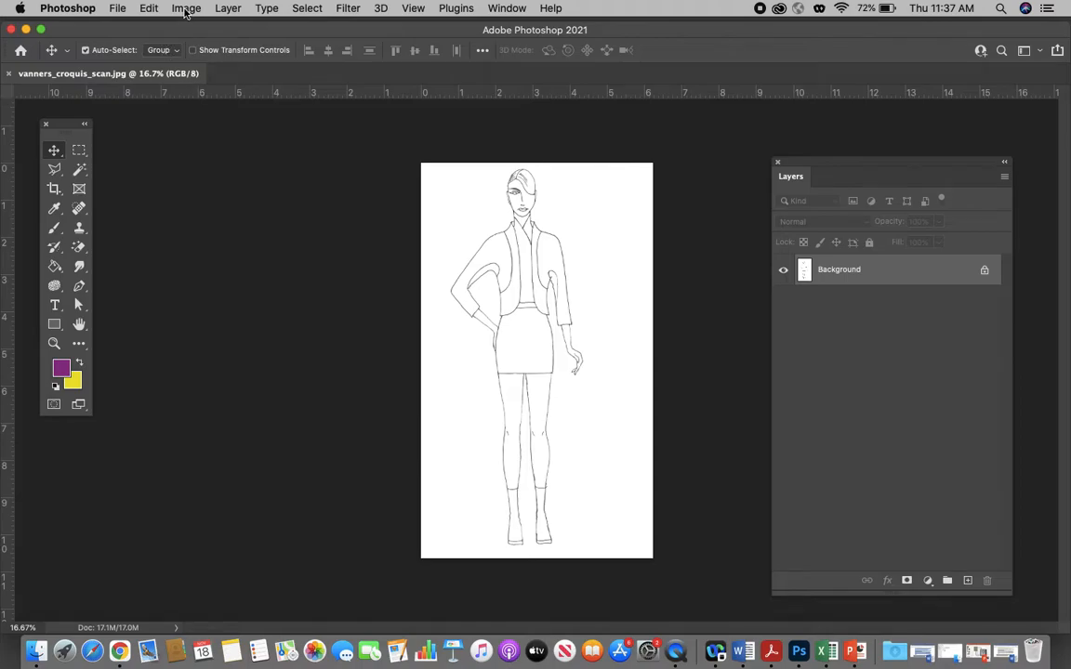
Resize the croquis canvas to 8.5 by 11 inches with a centred anchor and a white extension color
click(185, 8)
click(201, 139)
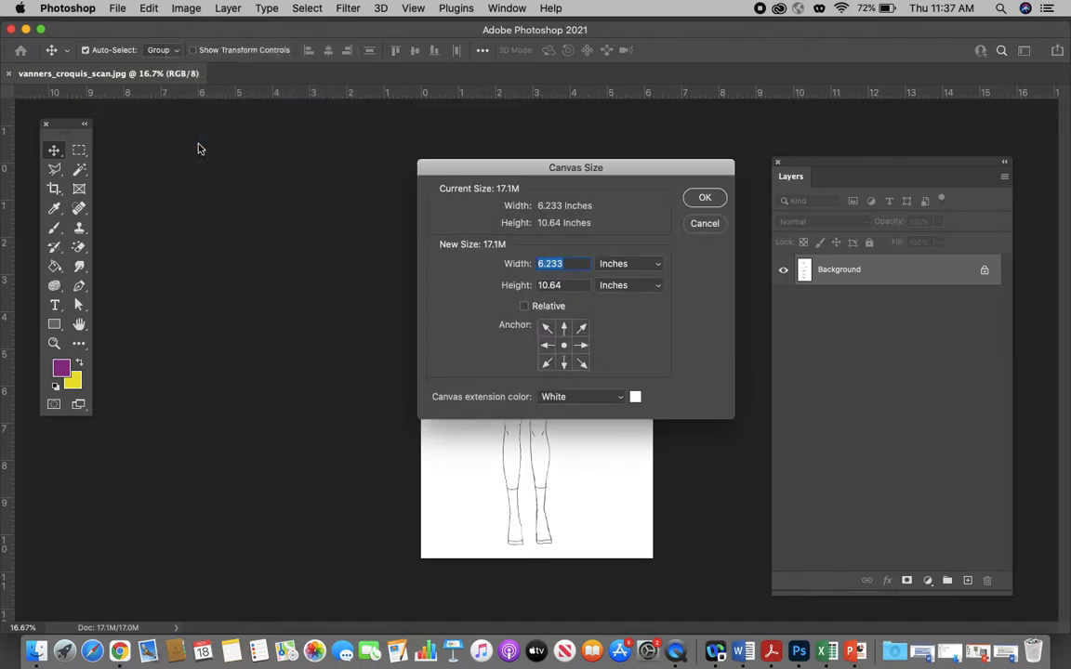
text(8.5)
key(Tab)
text(11)
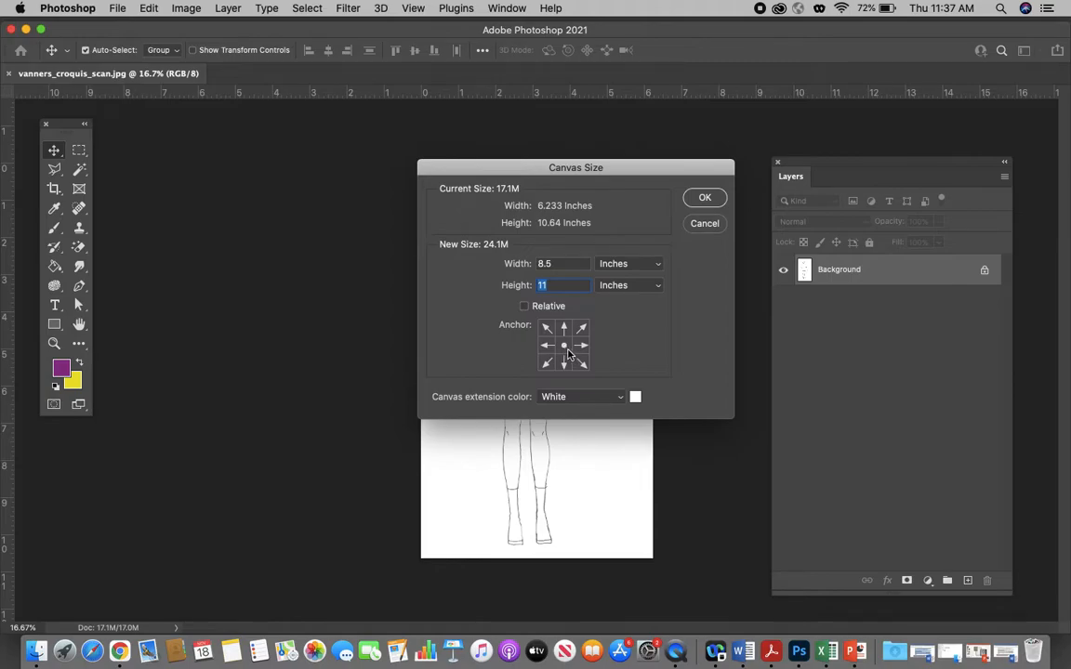
click(621, 400)
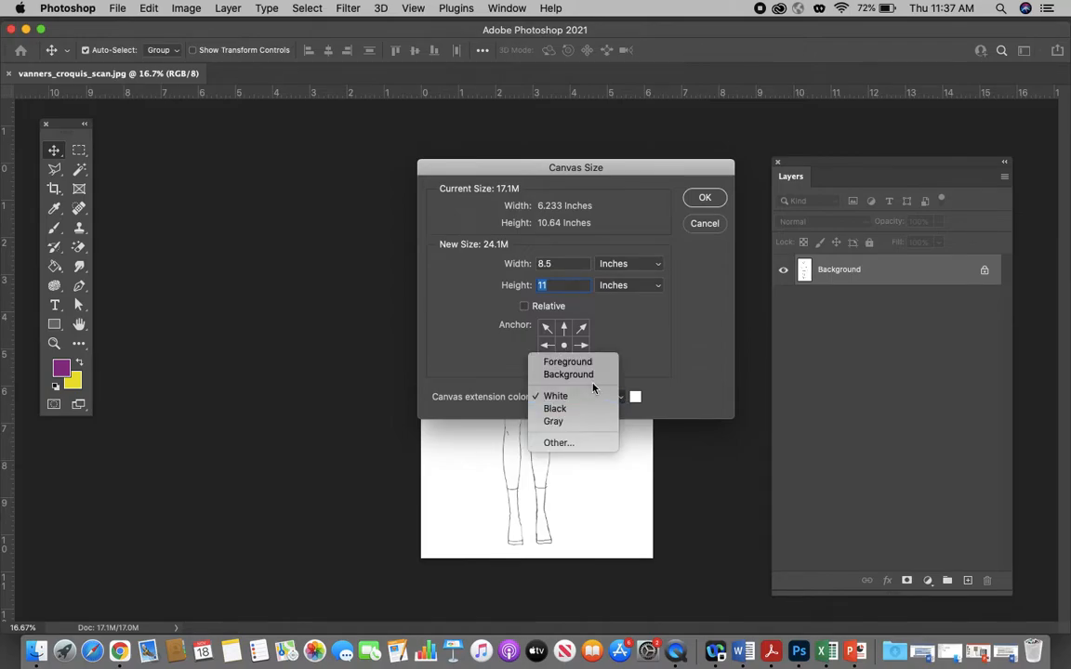
click(558, 398)
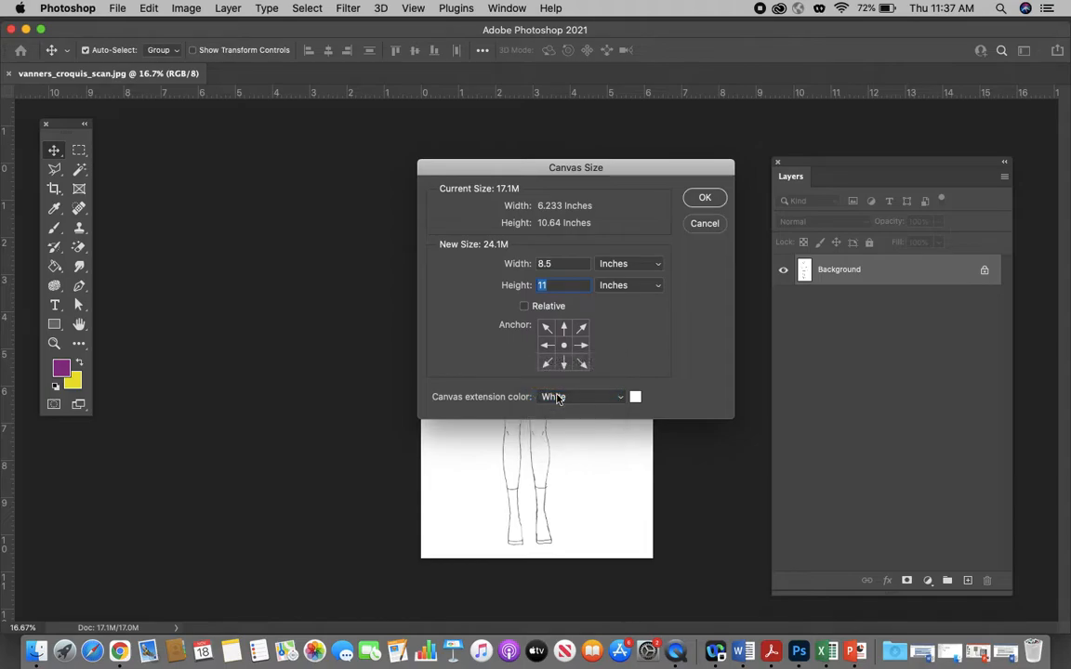
click(704, 200)
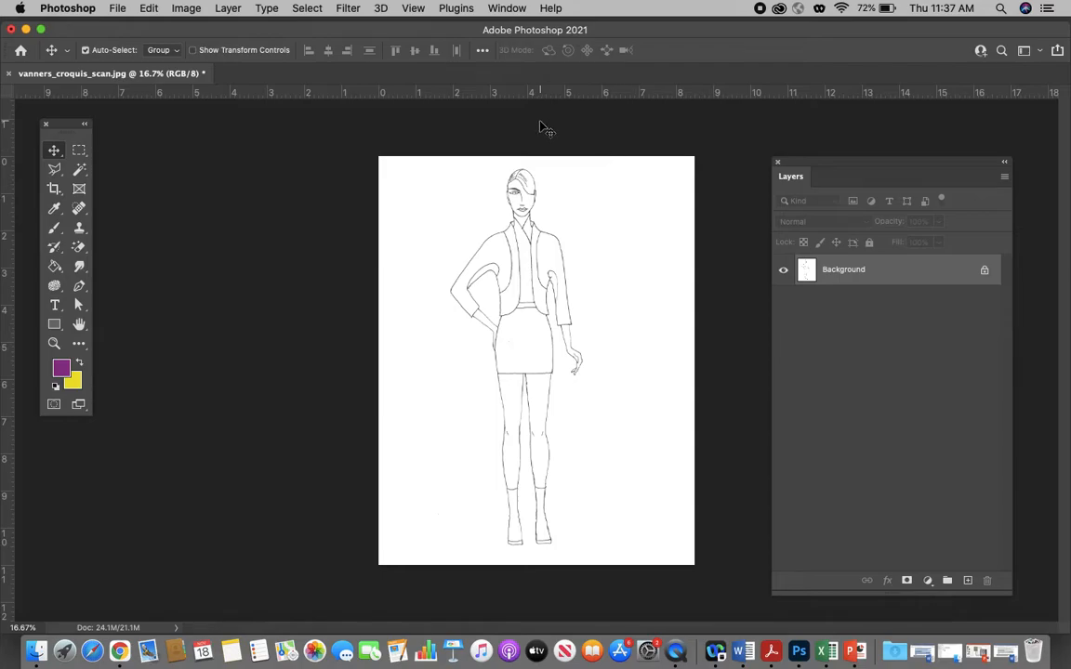
Darken the croquis line work with a Brightness/Contrast adjustment of brightness -53 and contrast 47, and switch to the Move tool
scroll(497, 203, up, 3)
scroll(536, 208, up, 2)
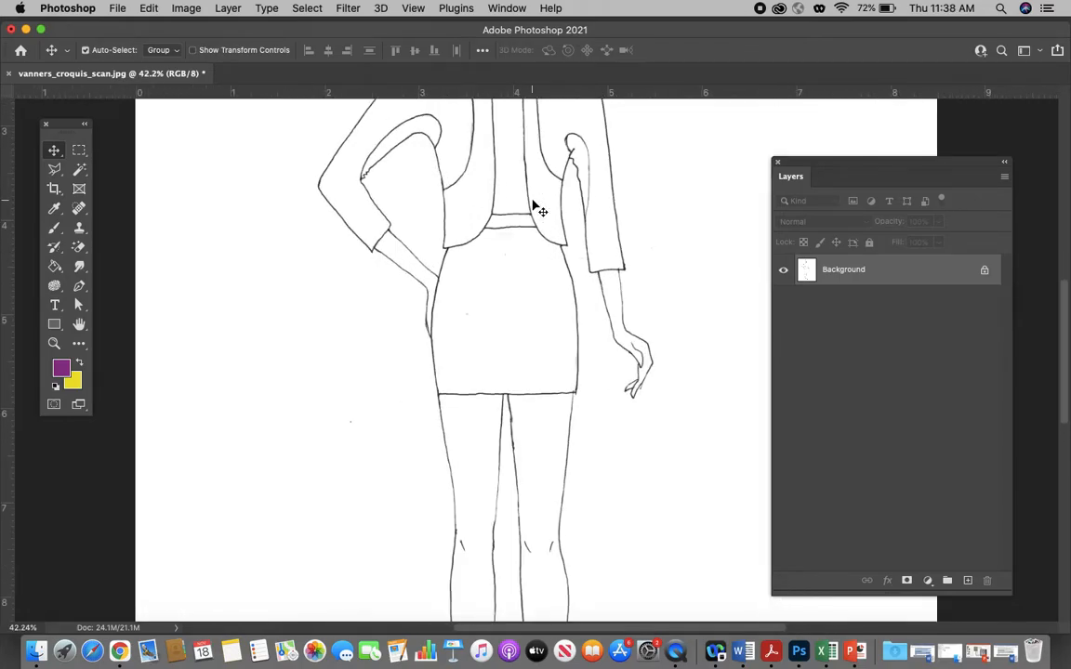
scroll(536, 208, up, 5)
click(186, 8)
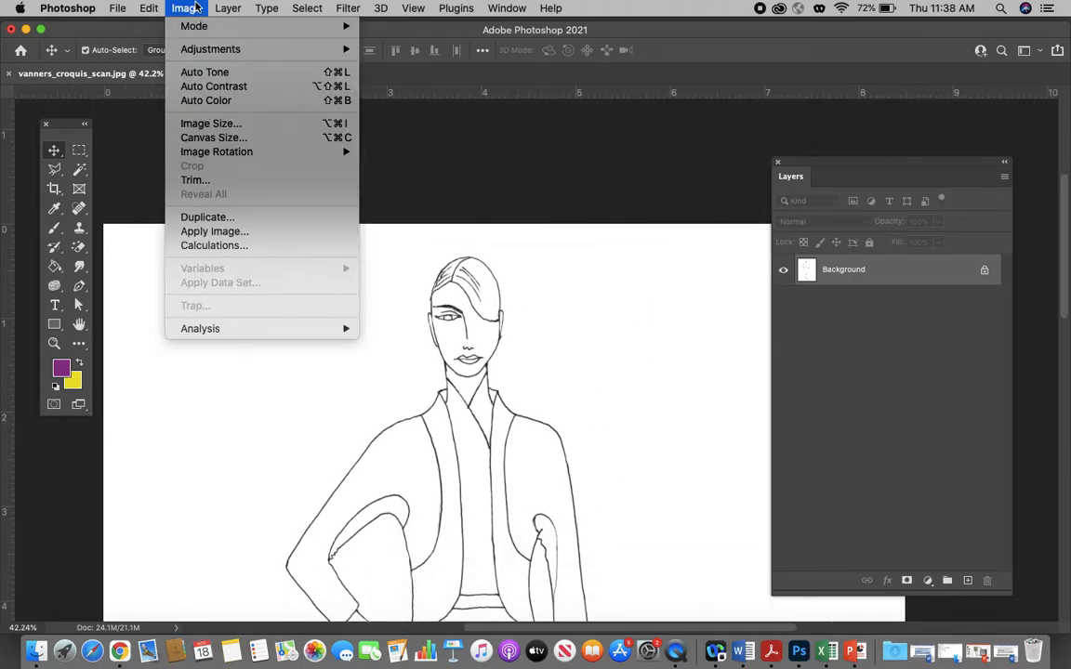
mouse_move(193, 46)
click(400, 49)
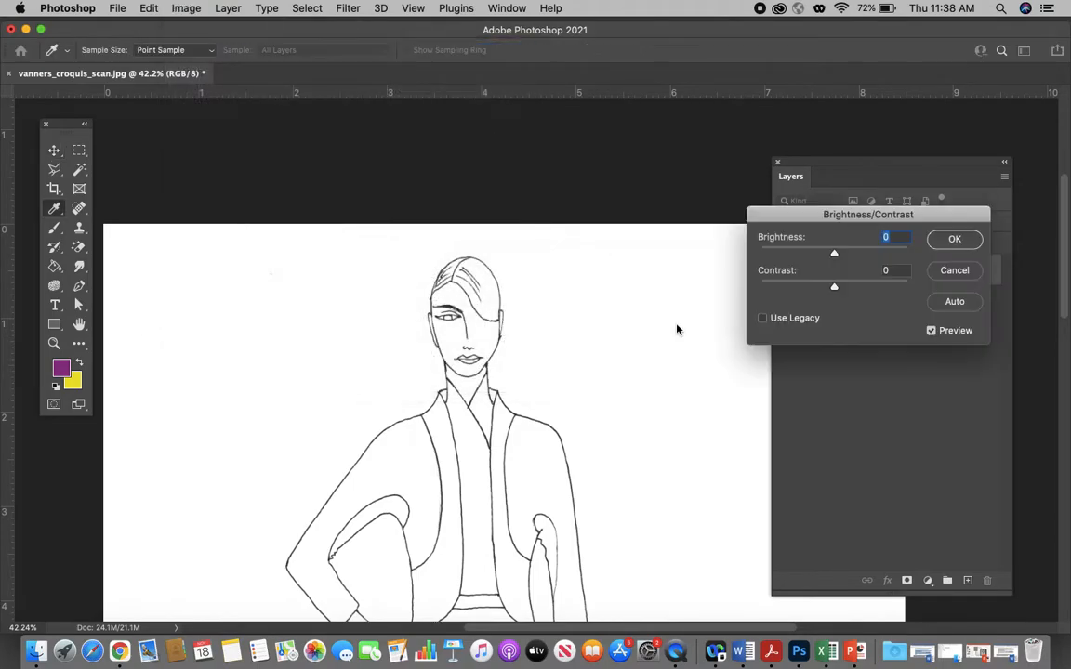
drag(836, 257, 867, 291)
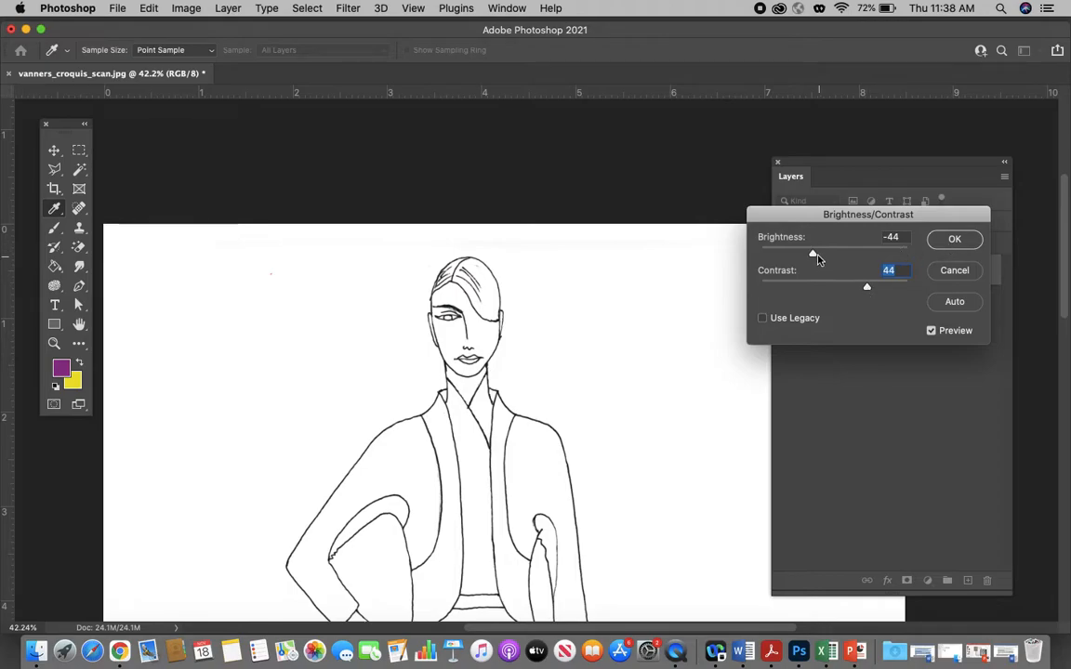
mouse_move(812, 253)
mouse_down()
mouse_move(830, 255)
mouse_move(809, 253)
mouse_up()
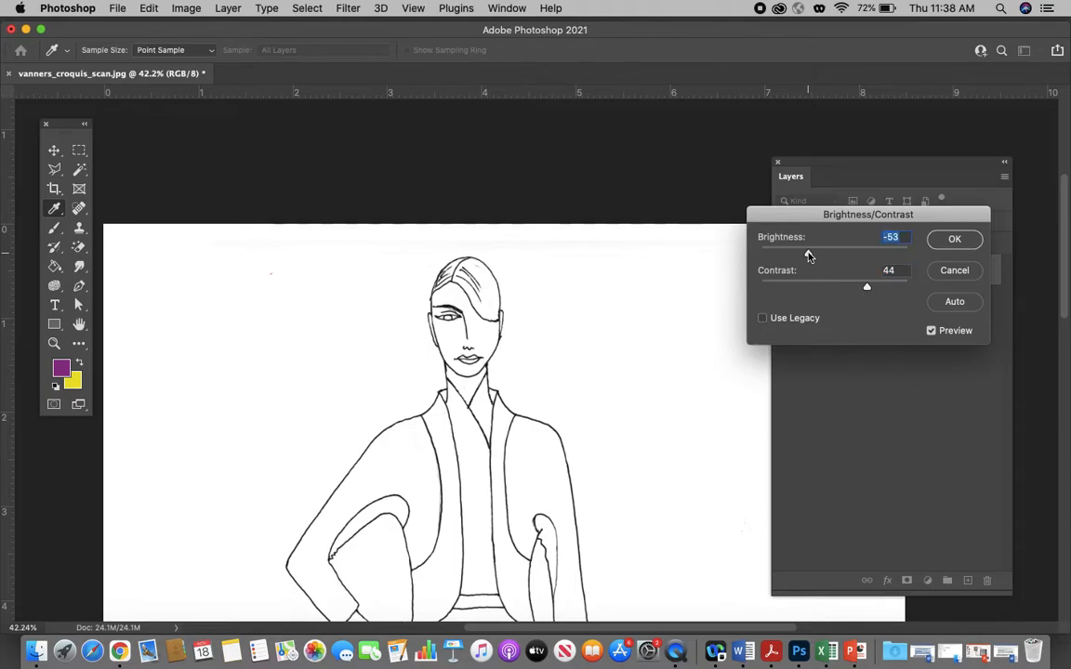
drag(866, 291, 869, 291)
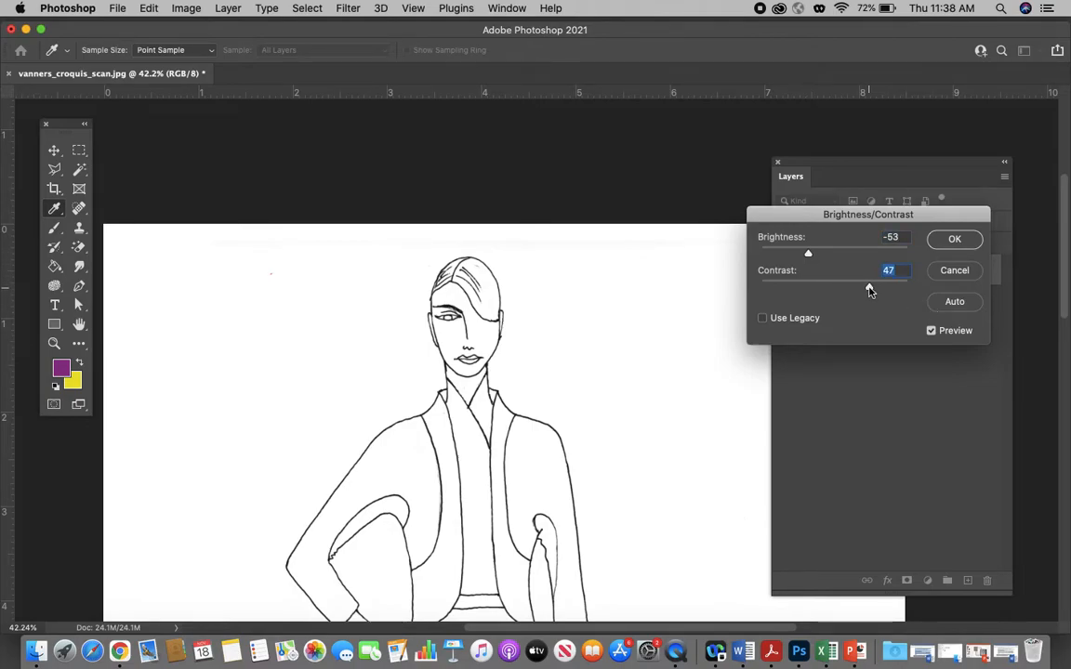
key(Return)
key(v)
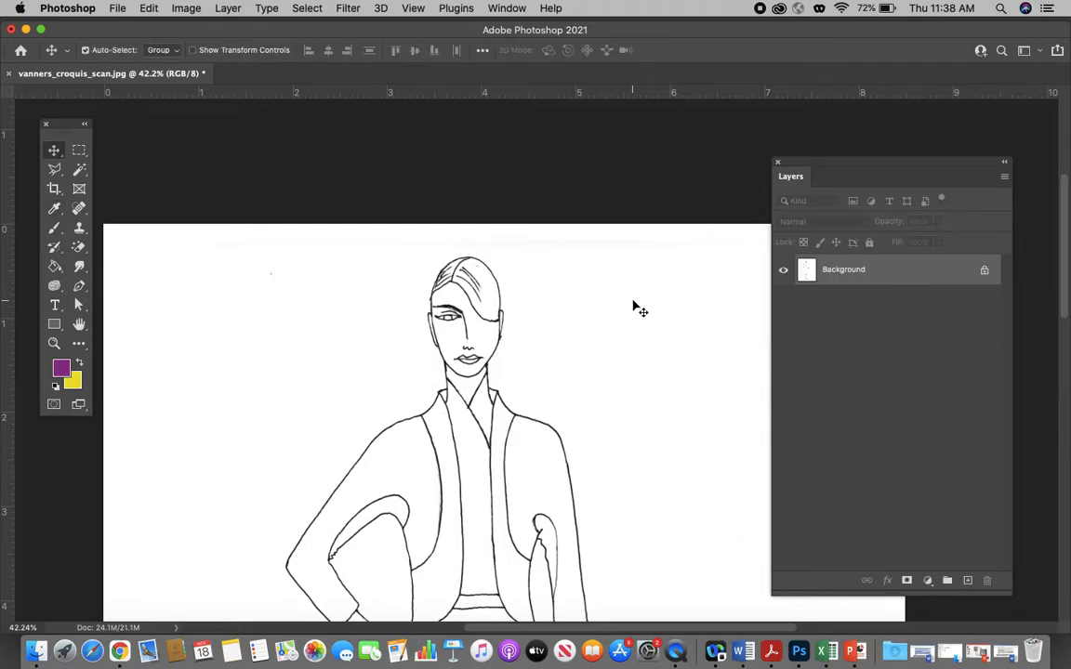
Undo the Brightness/Contrast adjustment on the croquis scan
scroll(565, 349, down, 5)
scroll(566, 349, left, 1)
scroll(564, 349, down, 5)
scroll(564, 348, up, 10)
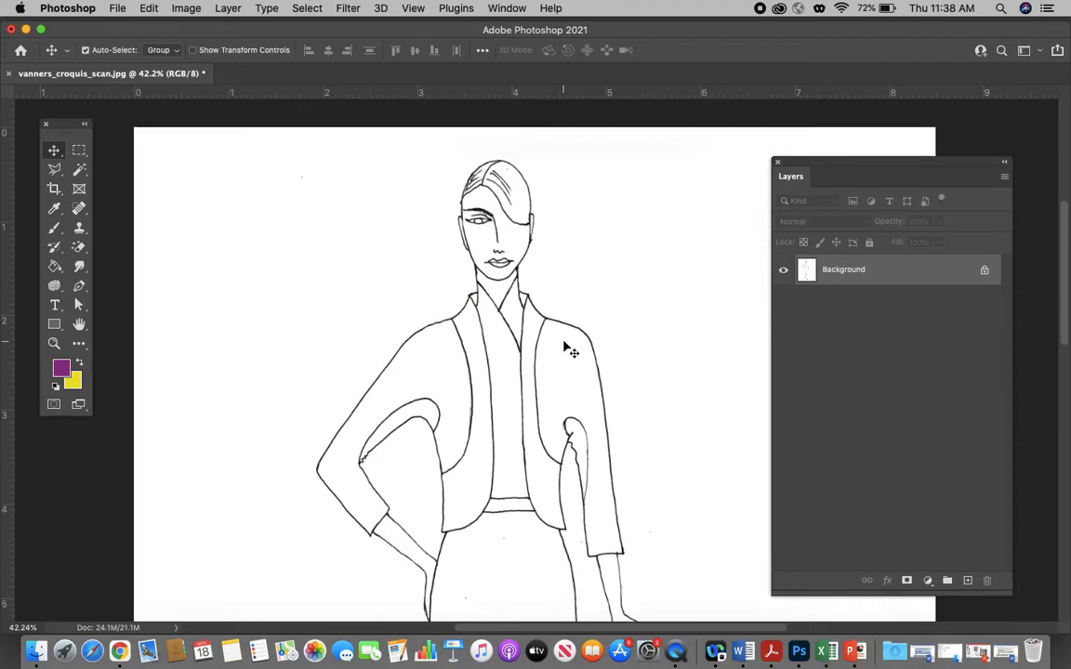
click(150, 8)
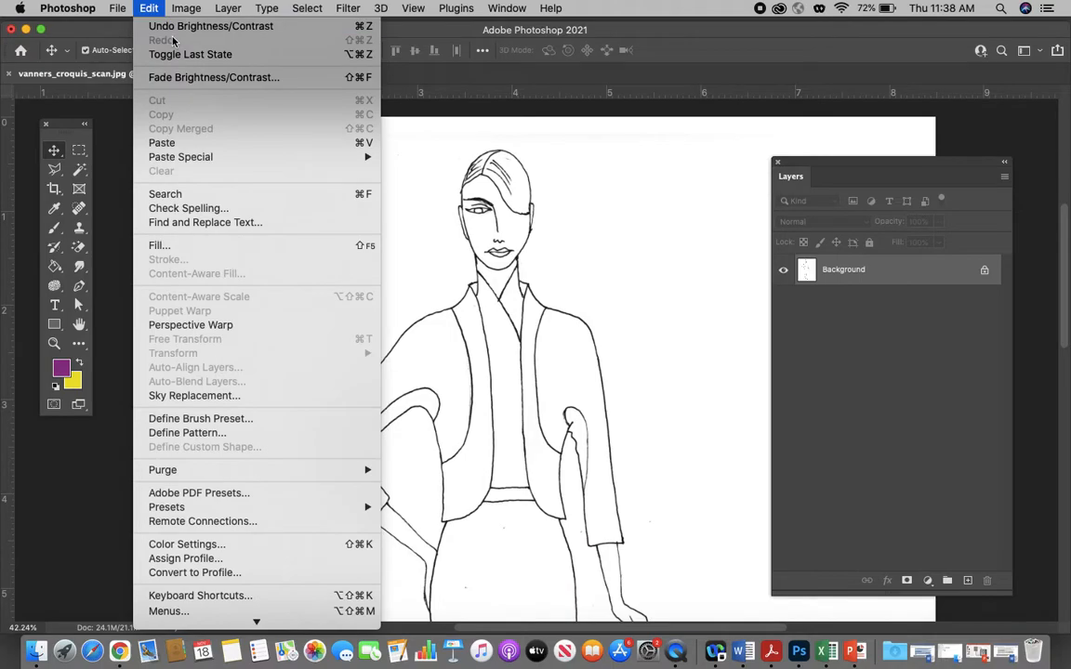
click(171, 29)
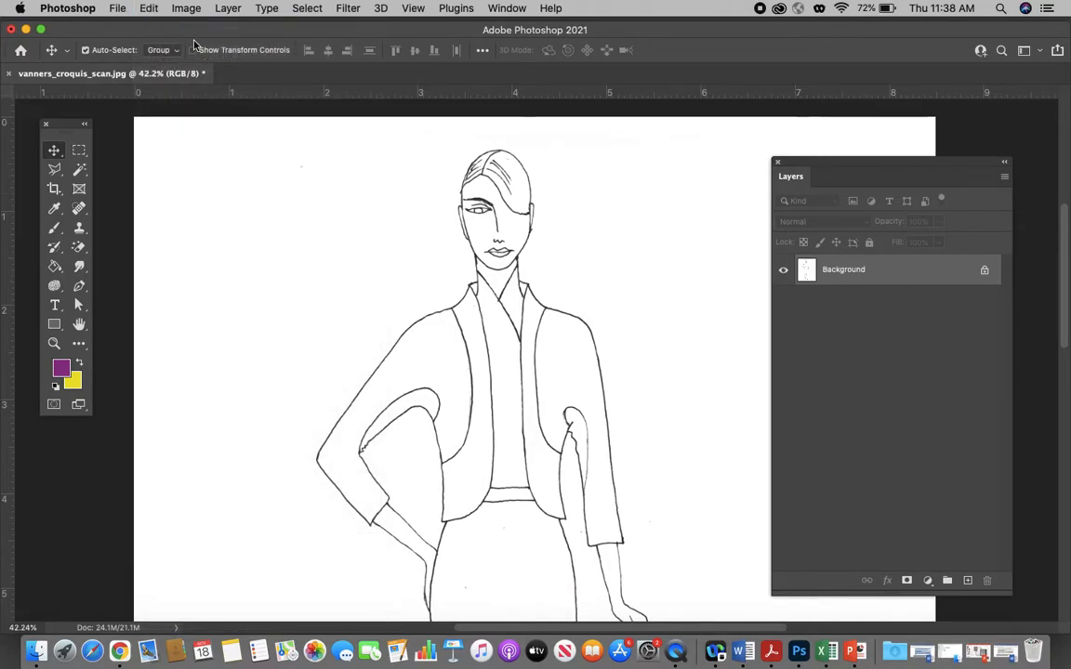
click(173, 8)
mouse_move(205, 53)
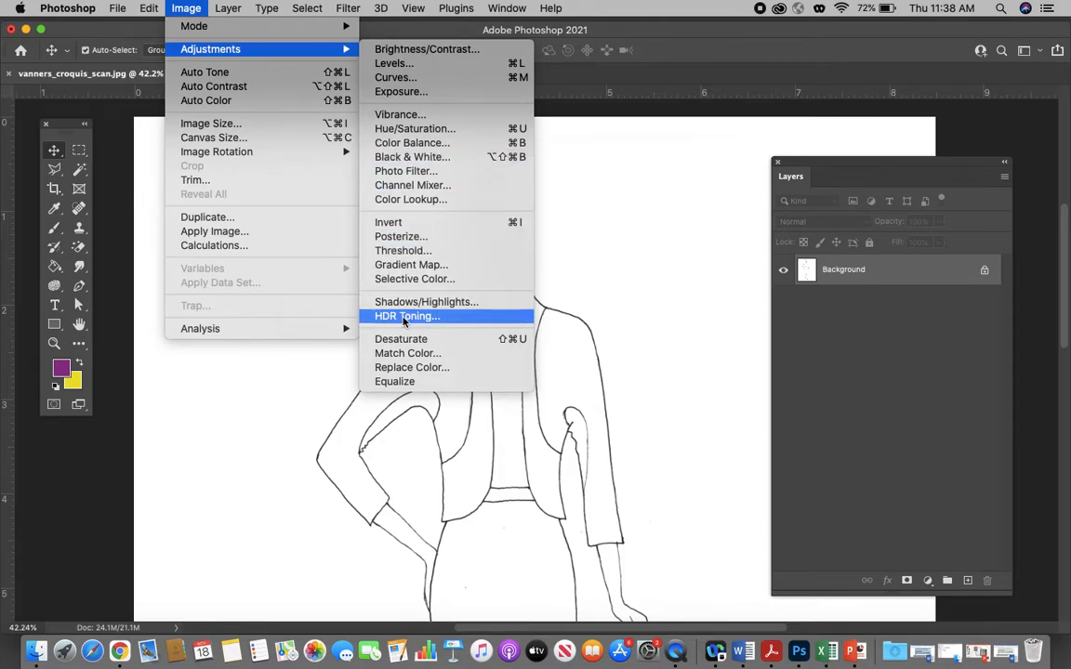
click(409, 367)
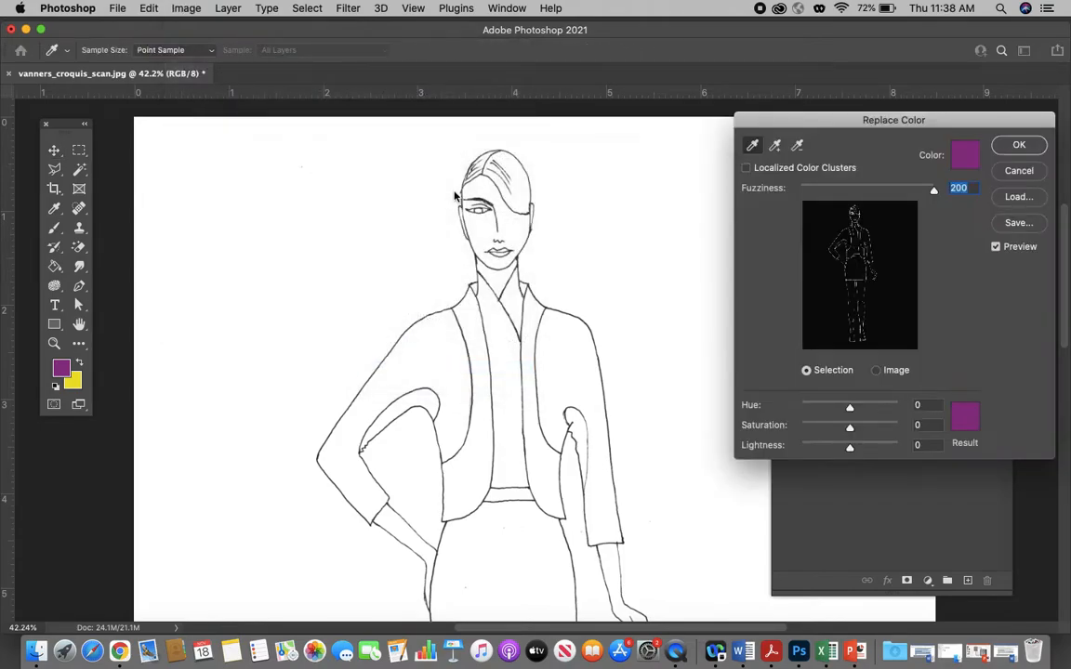
click(1019, 171)
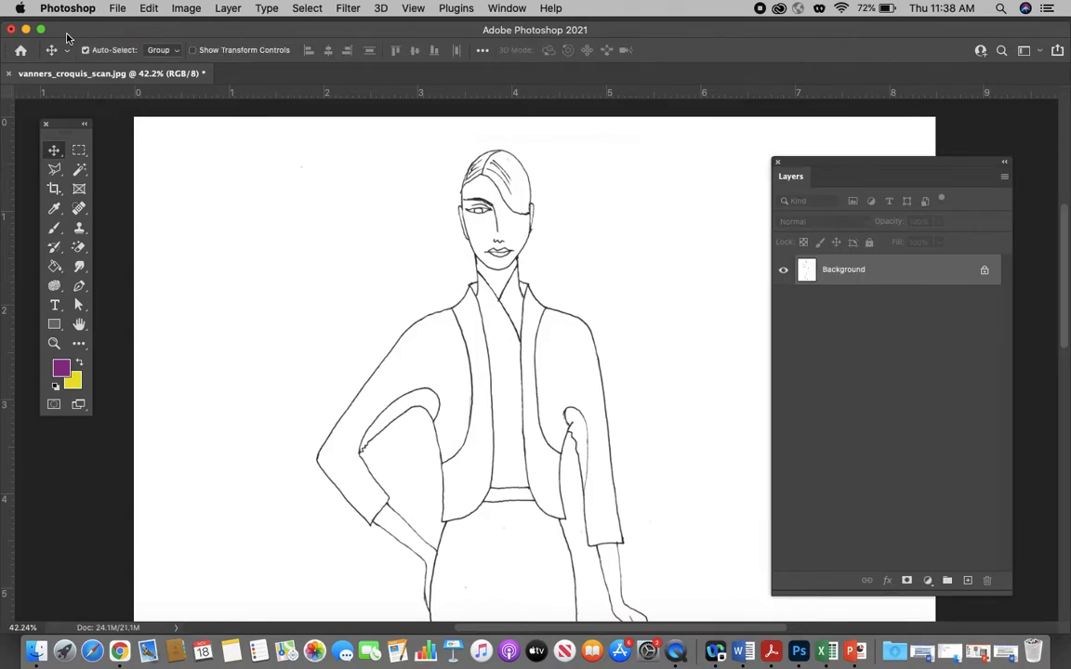
Switch to the demo folder in Finder and open sketch_photo.HEIC in Adobe Photoshop 2021
click(26, 30)
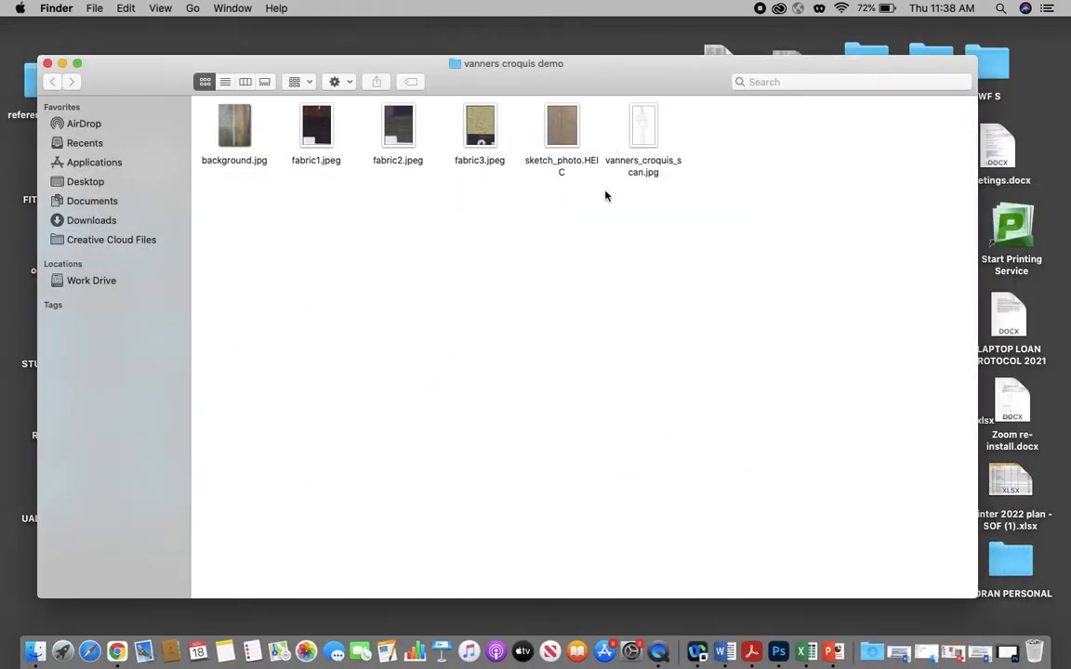
click(562, 128)
right_click(561, 127)
mouse_move(595, 152)
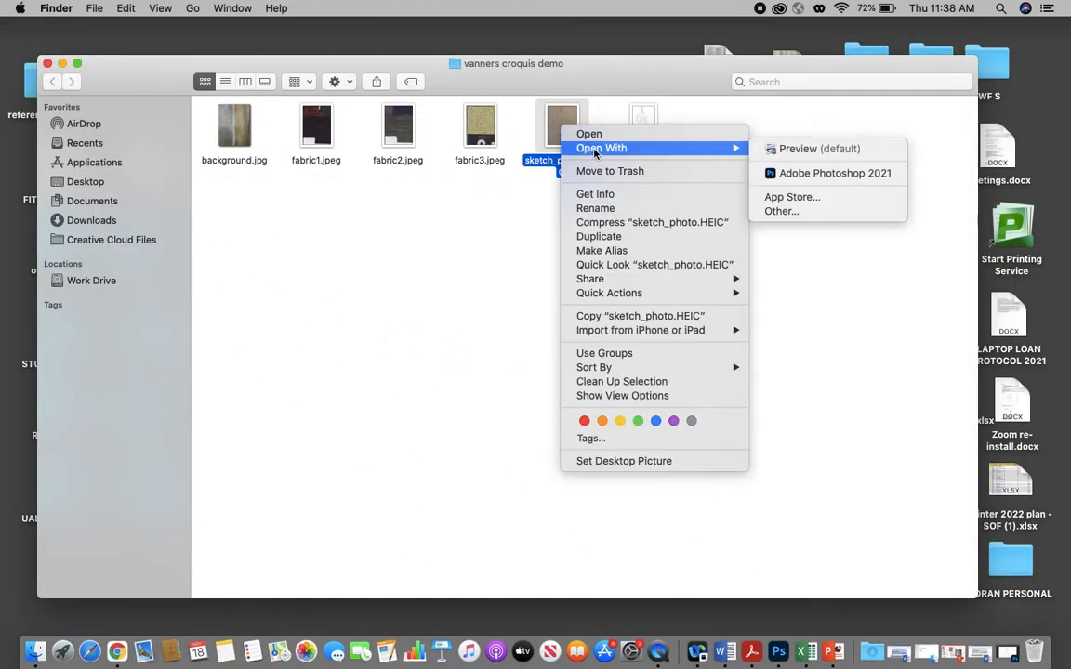
click(796, 173)
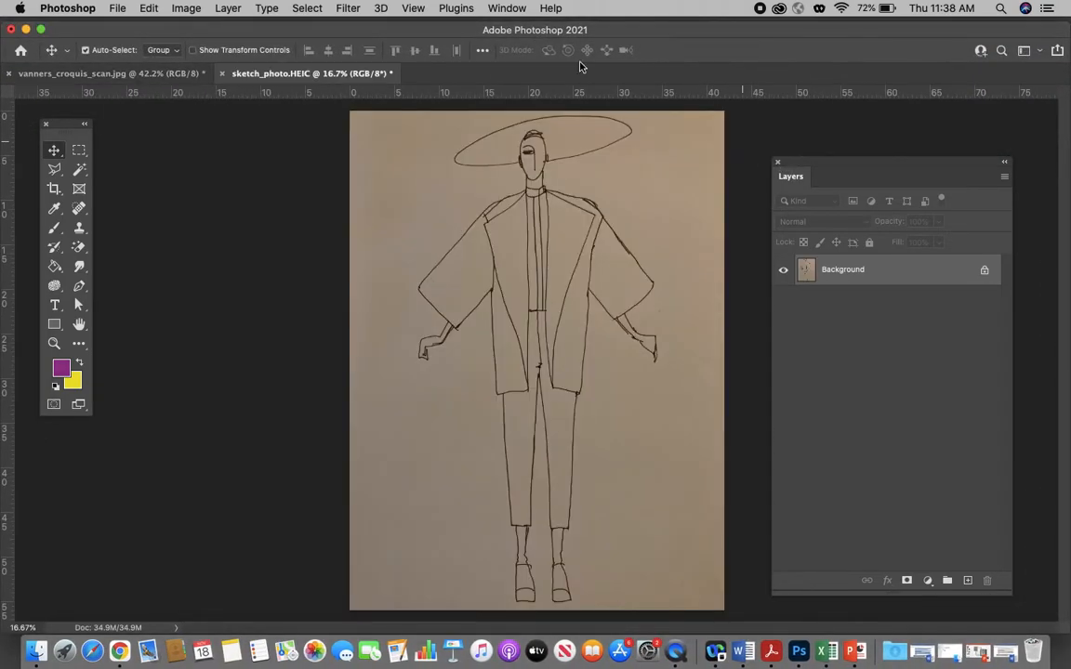
Turn the sketch photo's tan paper white with Replace Color, sampling the background and setting lightness to +100
click(189, 11)
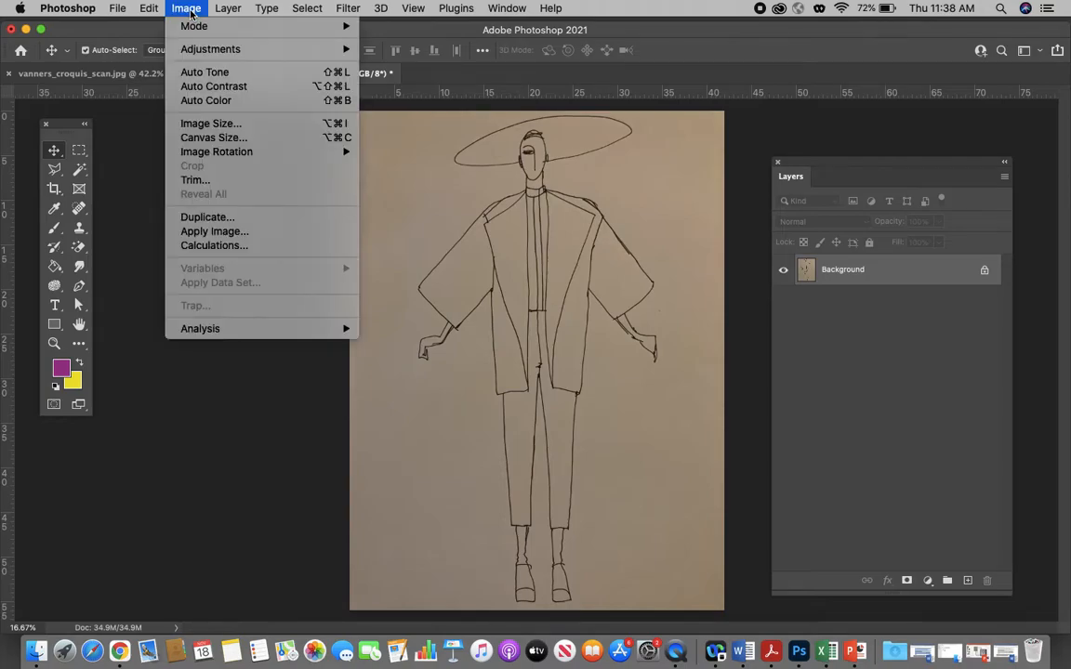
mouse_move(200, 50)
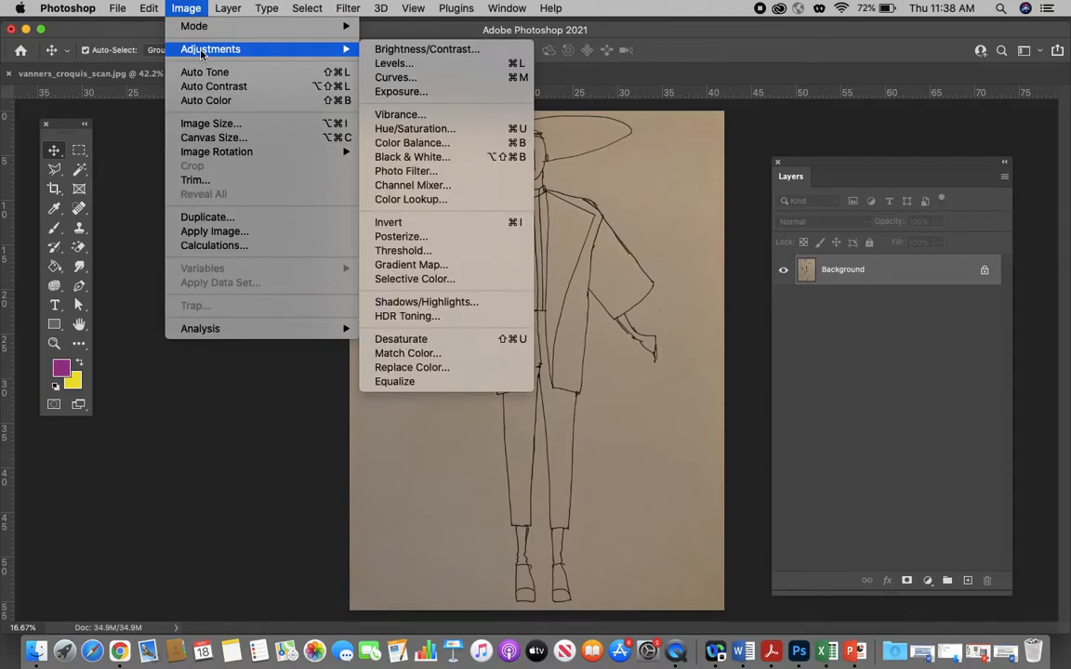
click(411, 368)
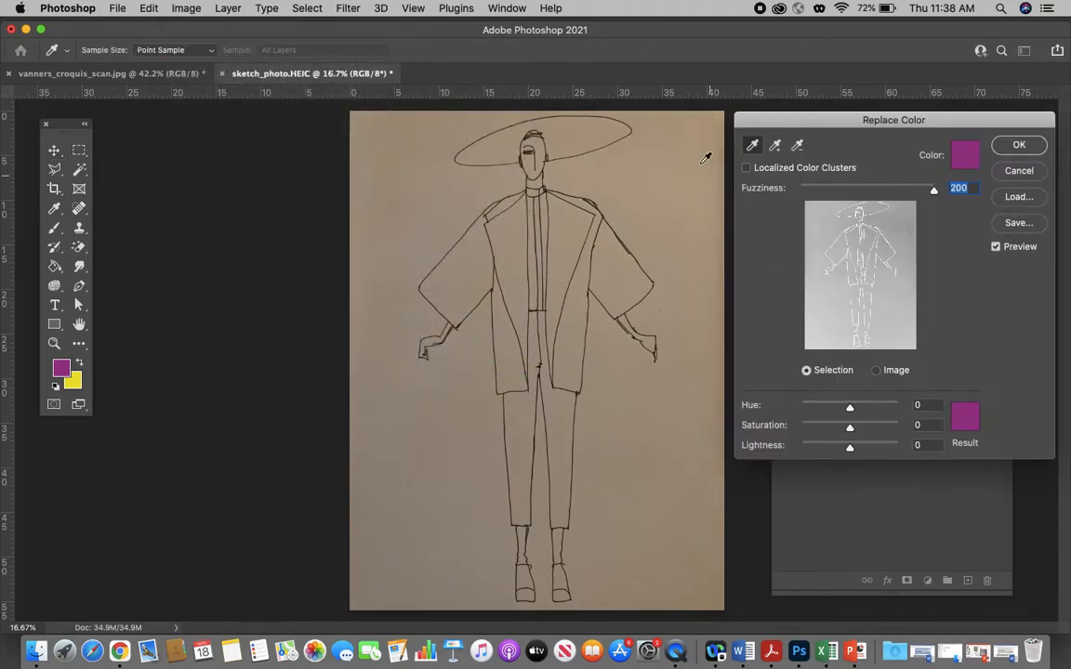
click(448, 205)
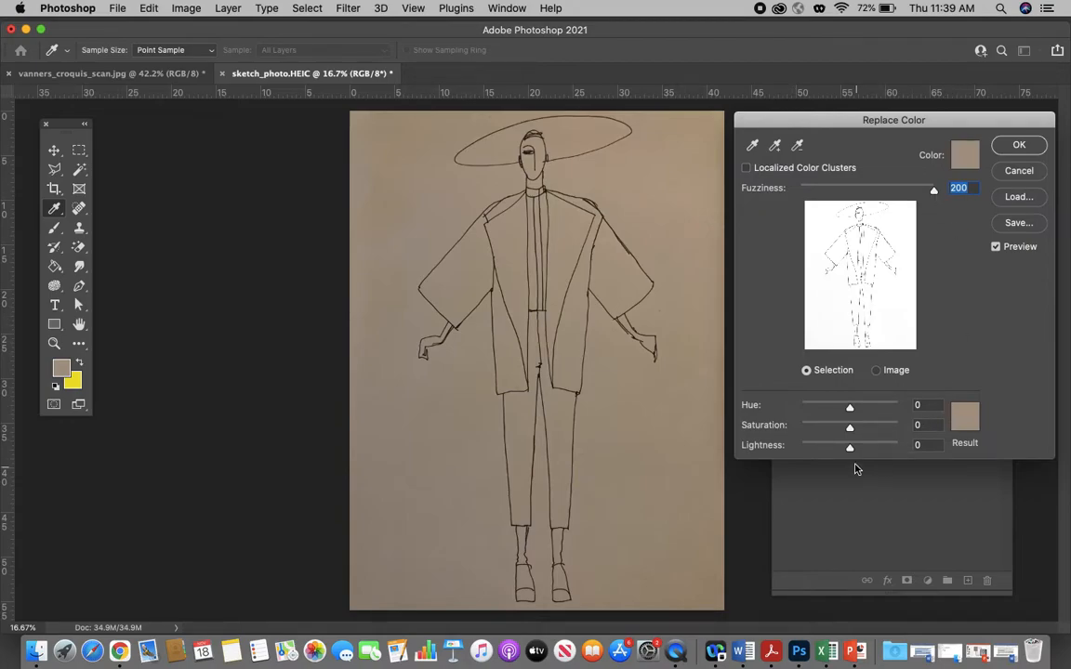
drag(849, 451, 918, 445)
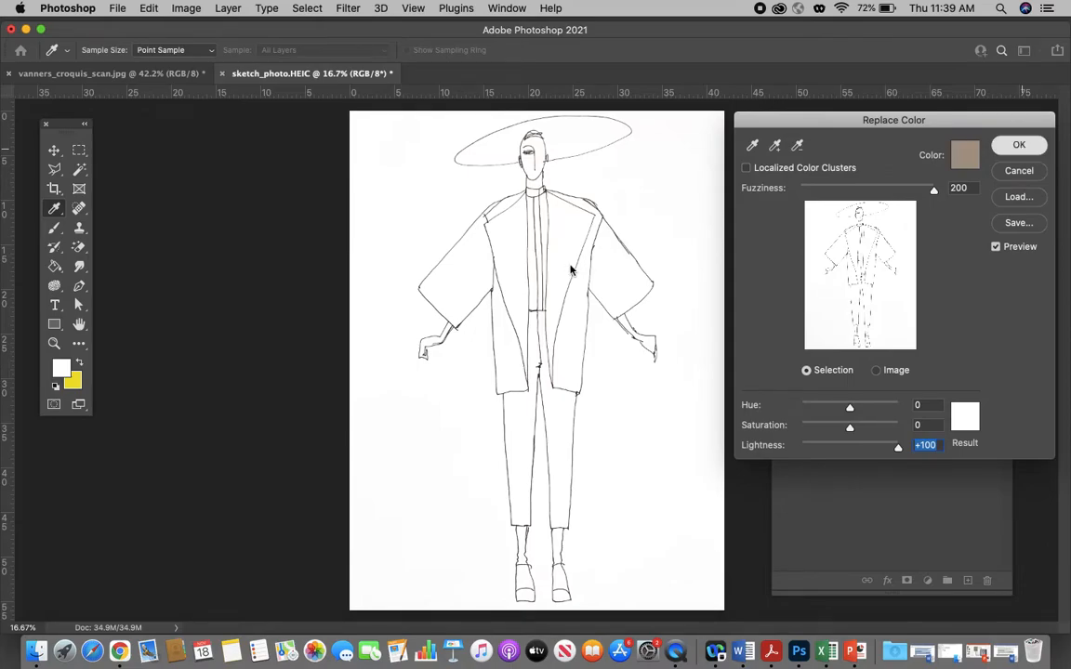
key(Return)
Inspect the whitened sketch photo up close and close it without saving
scroll(571, 270, up, 3)
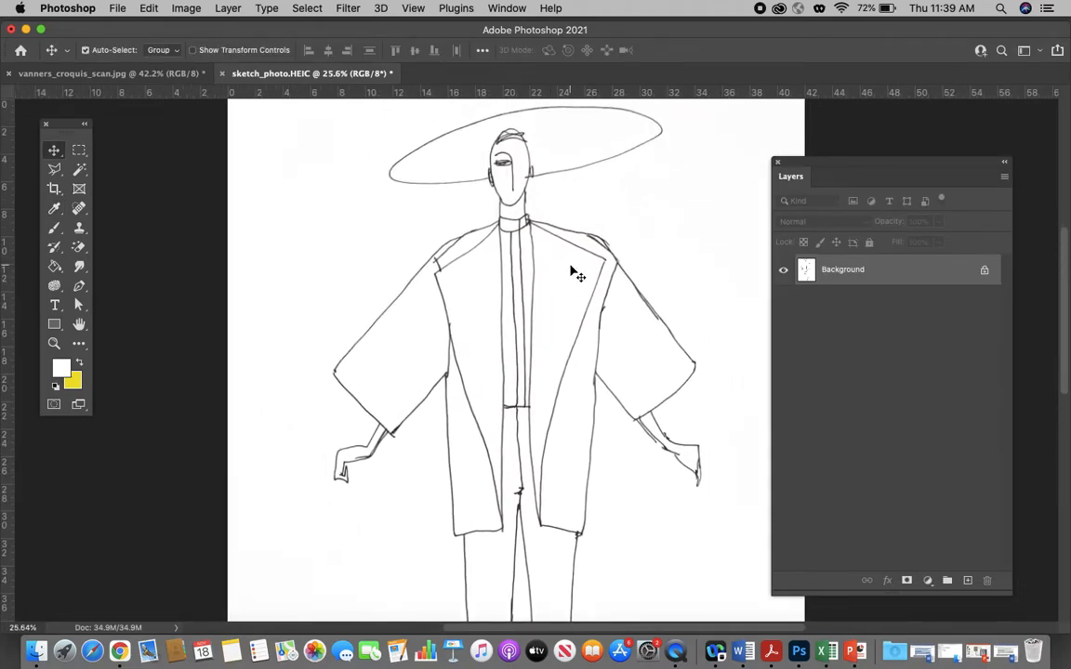
scroll(570, 270, down, 2)
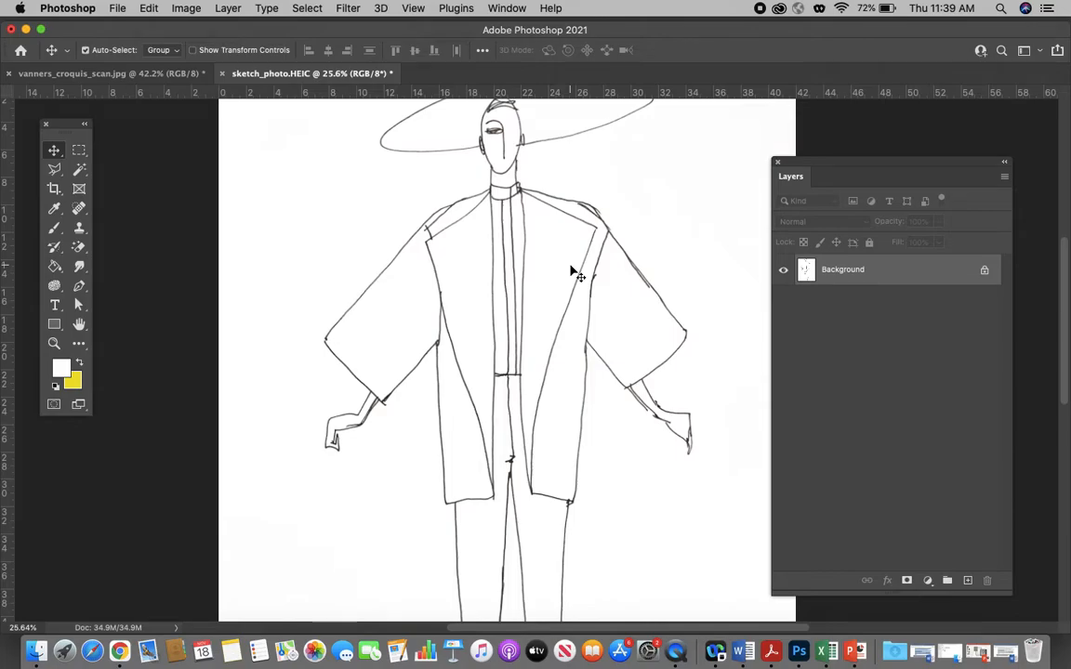
click(223, 76)
click(483, 235)
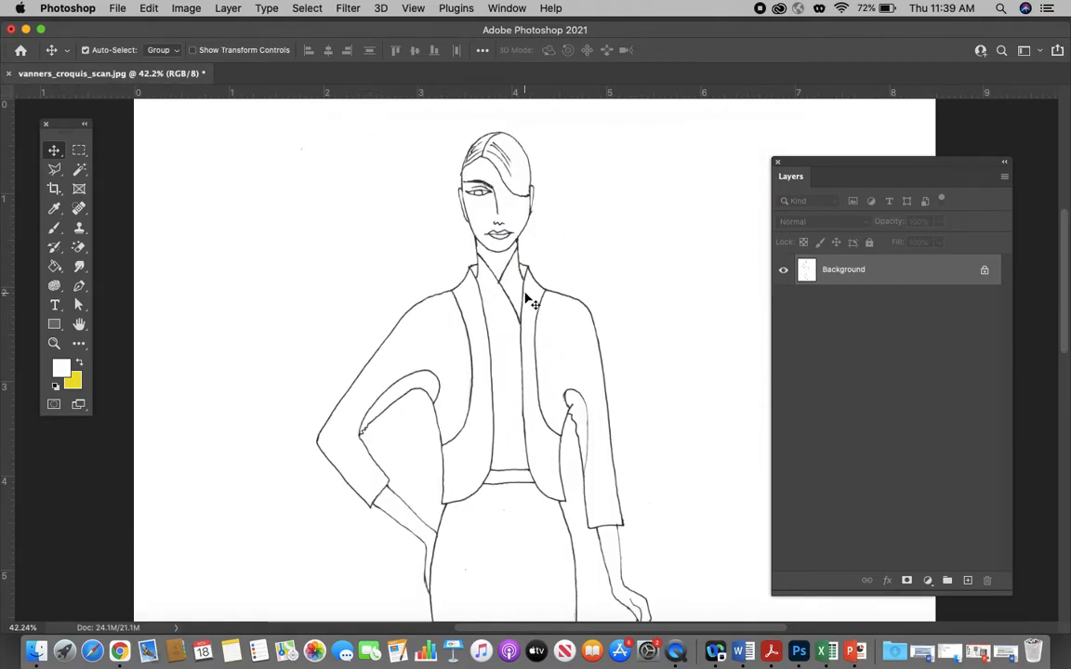
Select the Brush tool for cleaning up the croquis scan with white paint
scroll(526, 297, down, 3)
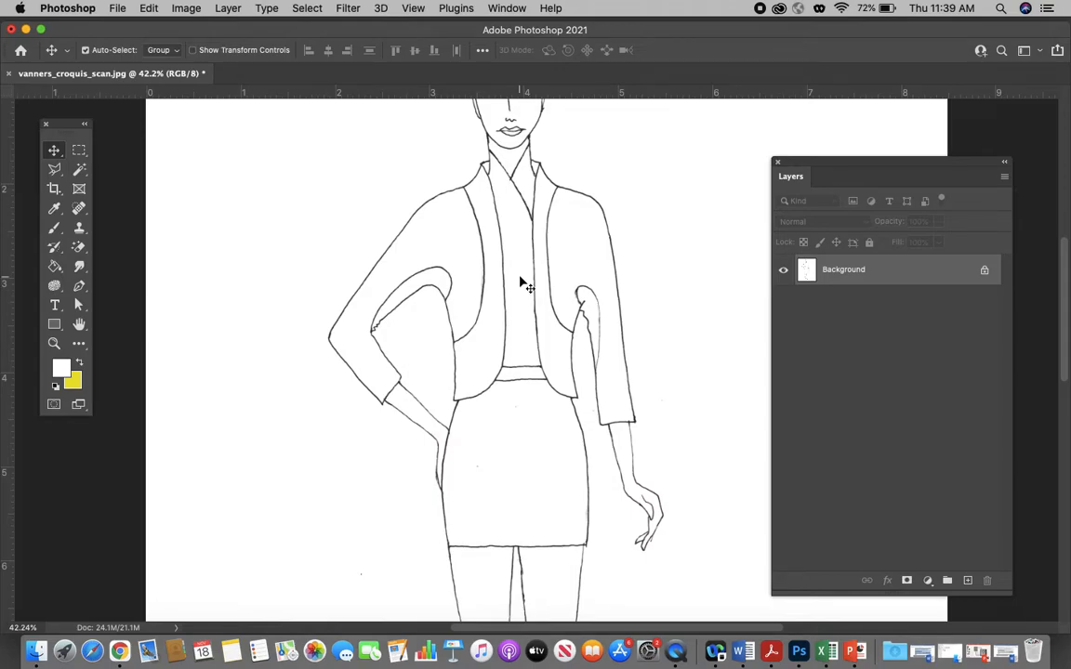
scroll(476, 241, up, 1)
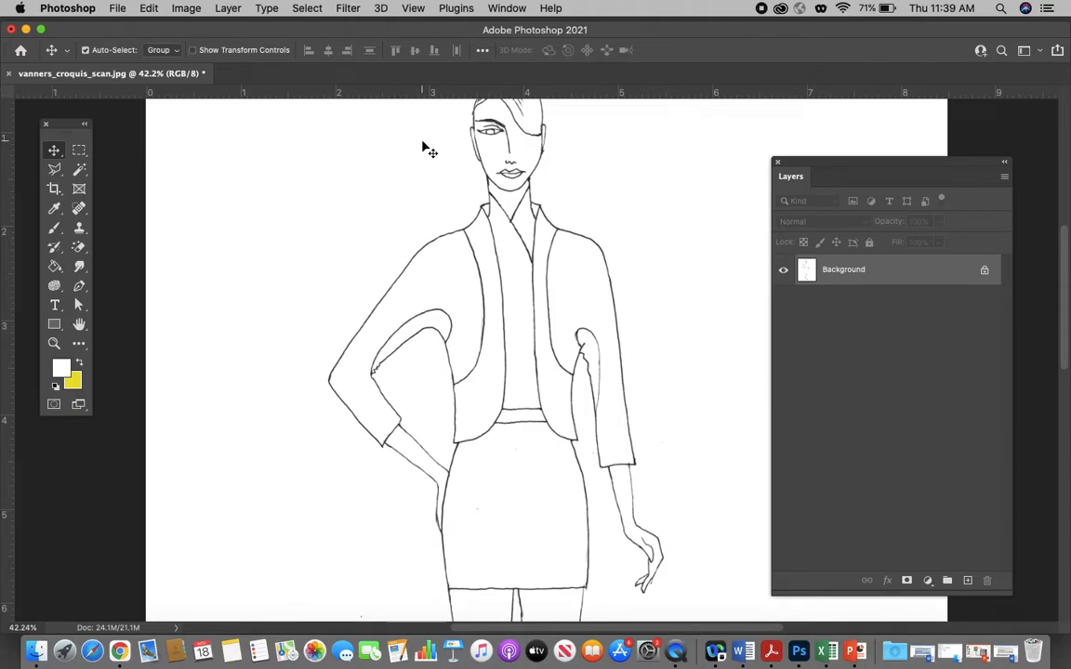
click(54, 208)
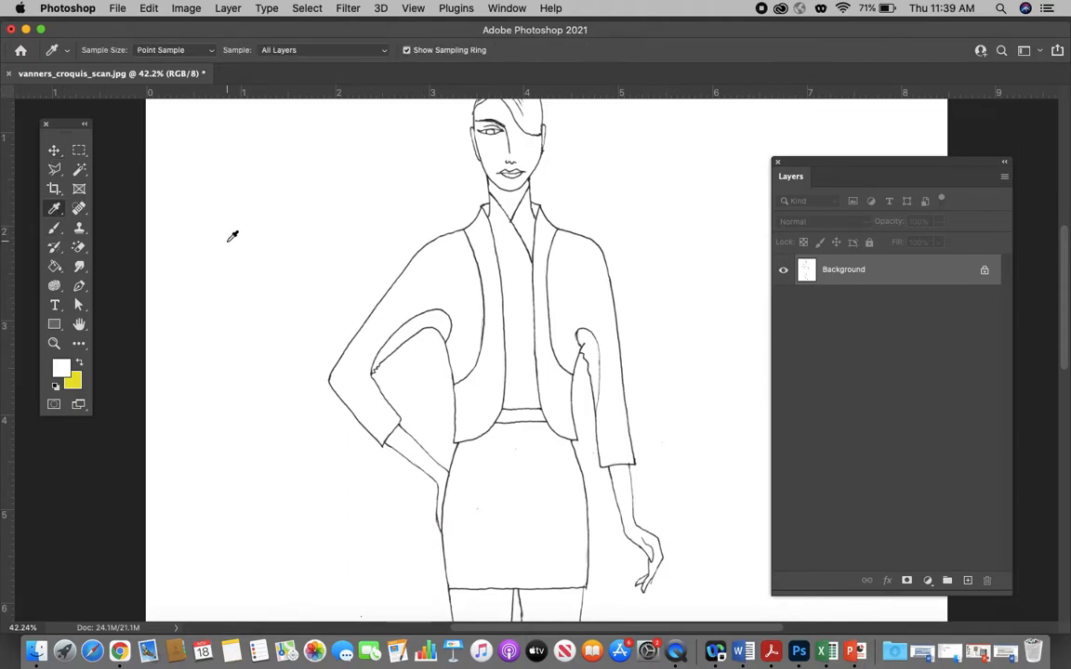
click(54, 229)
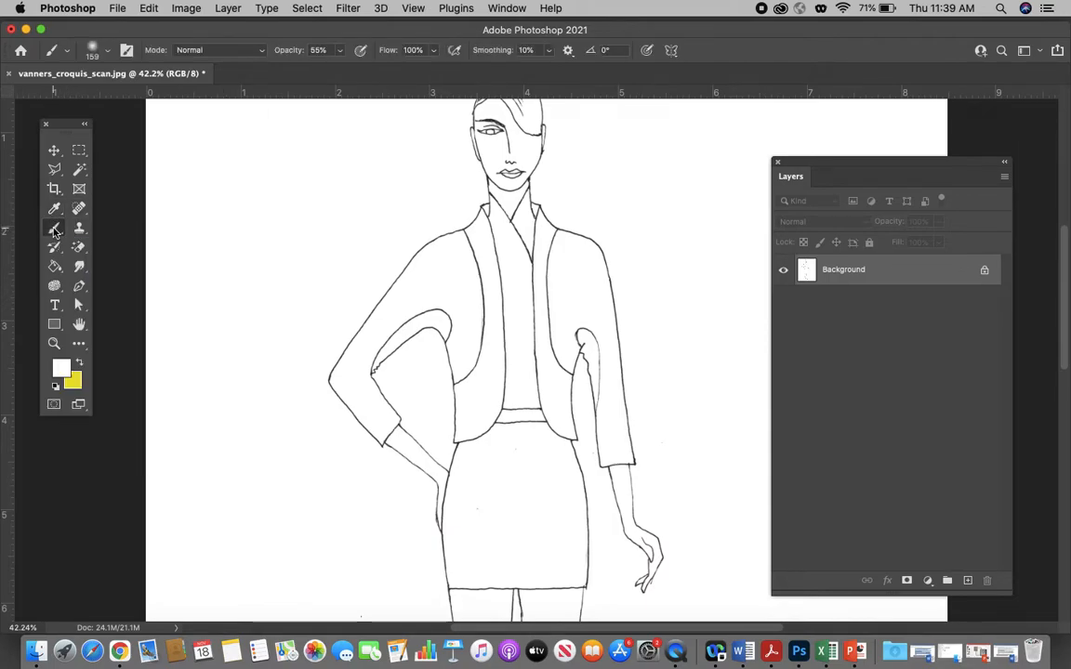
click(55, 231)
click(120, 222)
scroll(372, 221, down, 15)
scroll(372, 220, right, 2)
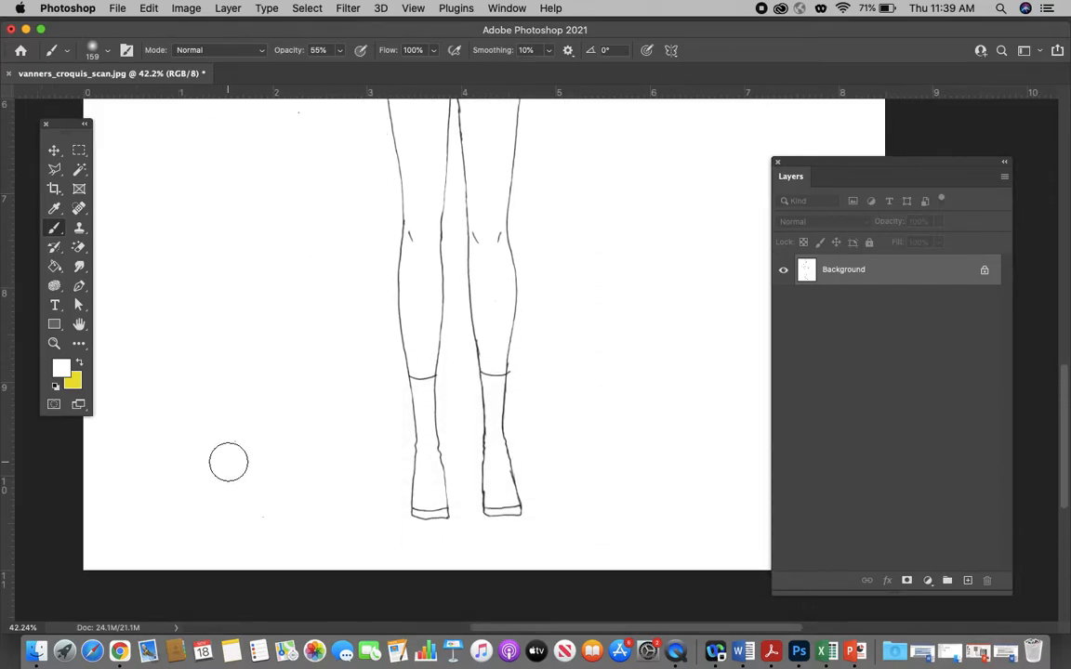
Set the brush opacity to 100% and paint out the stray specks beside the croquis's lower legs in white
scroll(230, 428, up, 5)
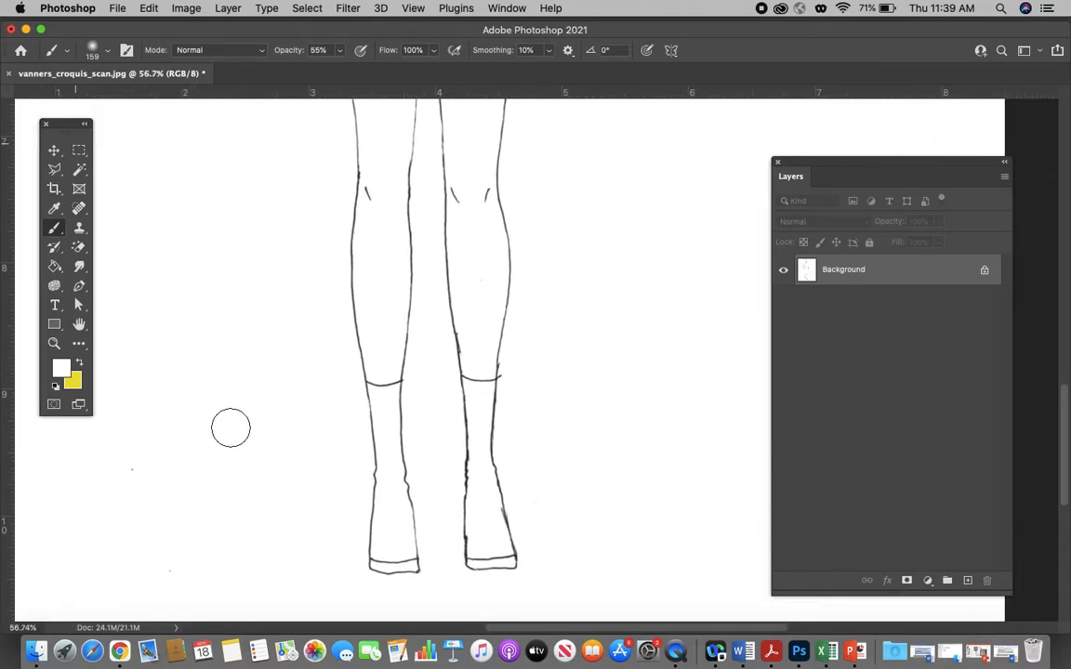
scroll(230, 428, up, 6)
scroll(219, 353, up, 1)
scroll(219, 353, left, 8)
scroll(218, 353, down, 3)
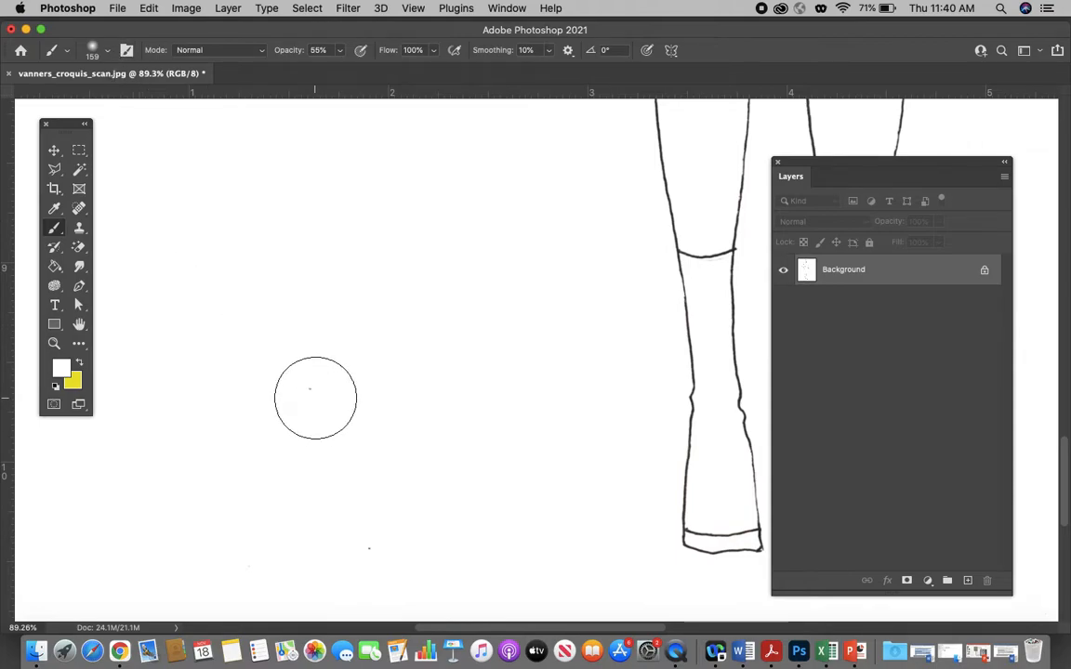
click(341, 50)
drag(339, 67, 410, 72)
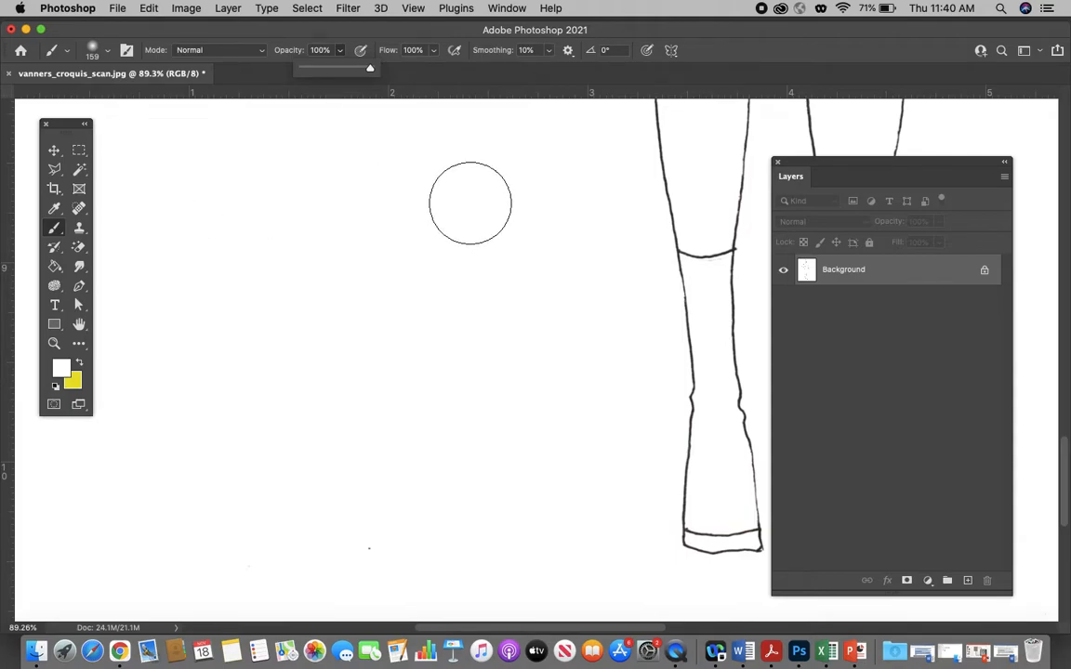
click(370, 546)
scroll(385, 502, right, 5)
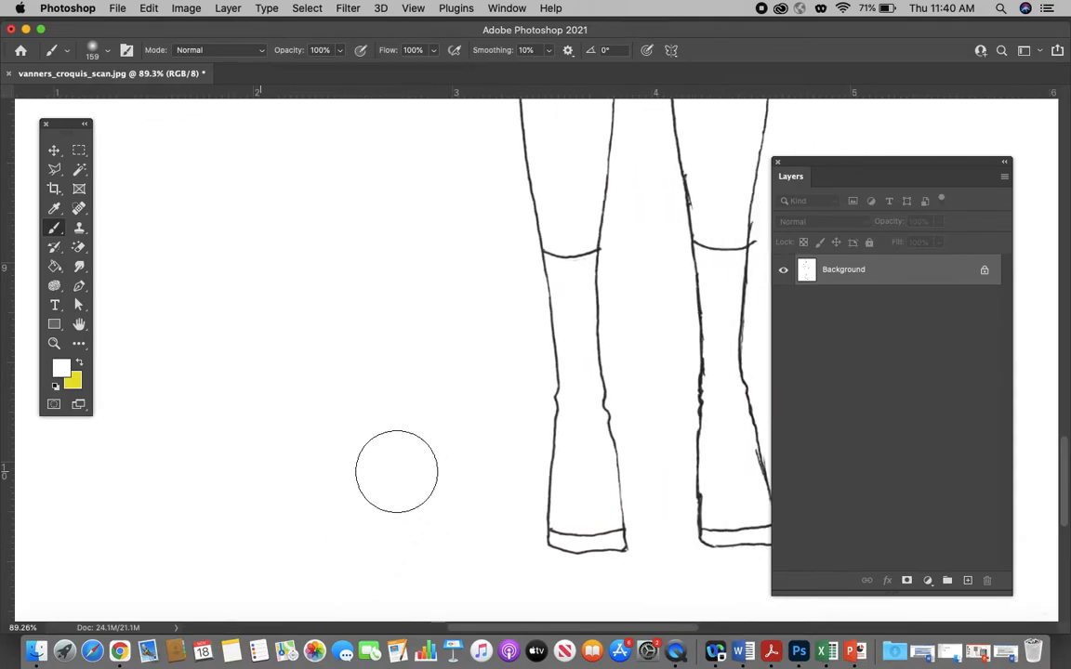
Reduce the brush size to 23 px and raise its hardness to 100% for detail cleanup on the lower legs
key(super+plus)
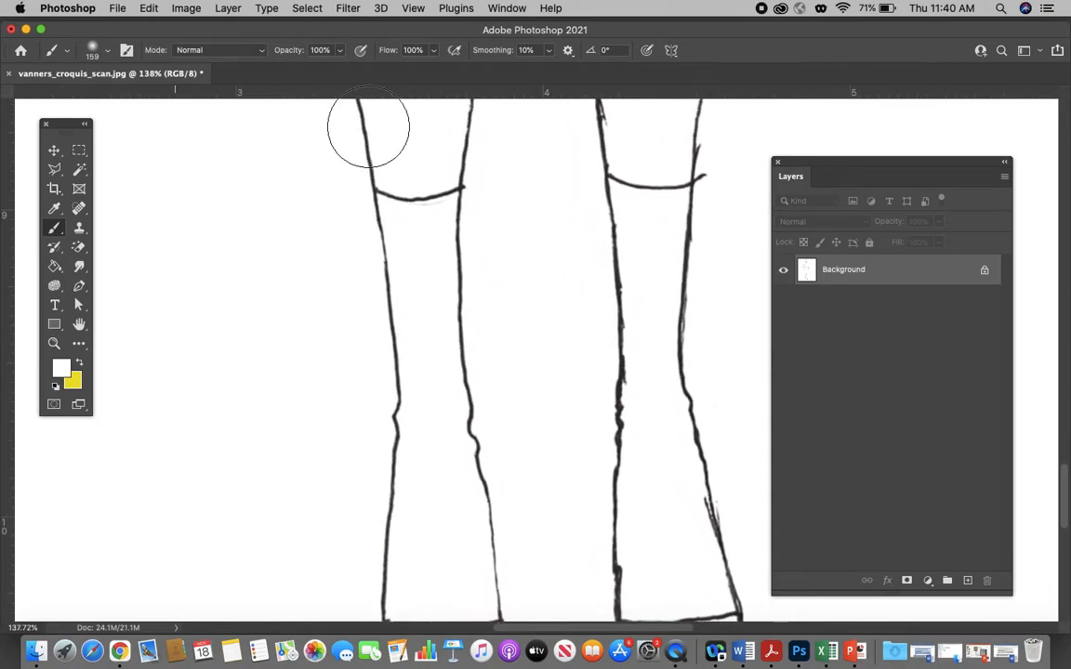
click(106, 54)
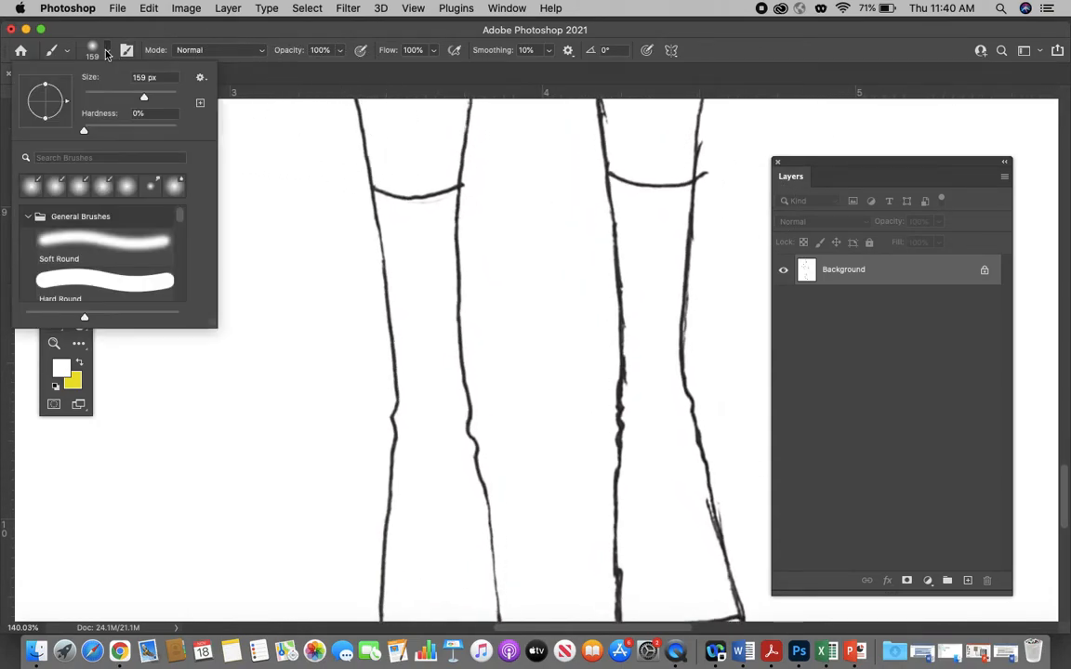
drag(144, 97, 93, 97)
key(Return)
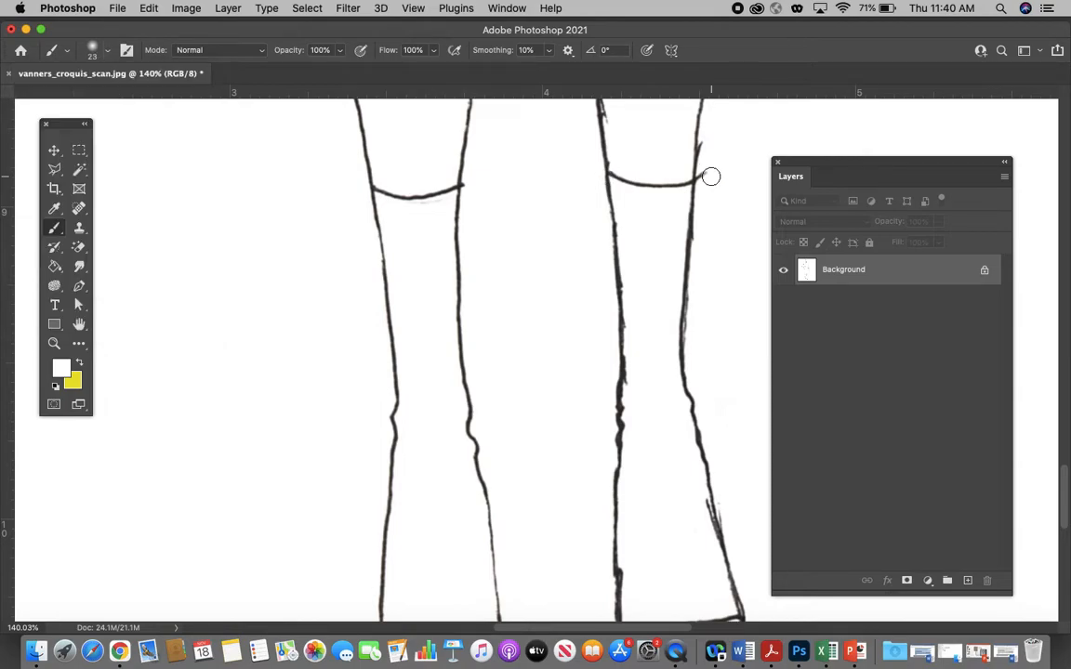
click(110, 53)
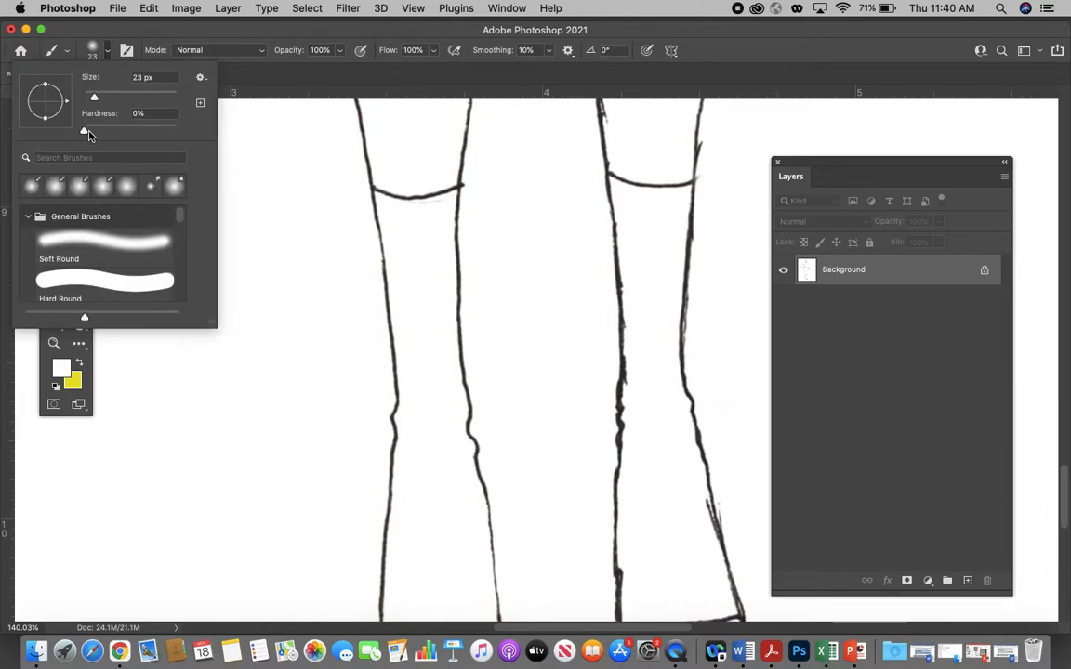
drag(83, 133, 236, 118)
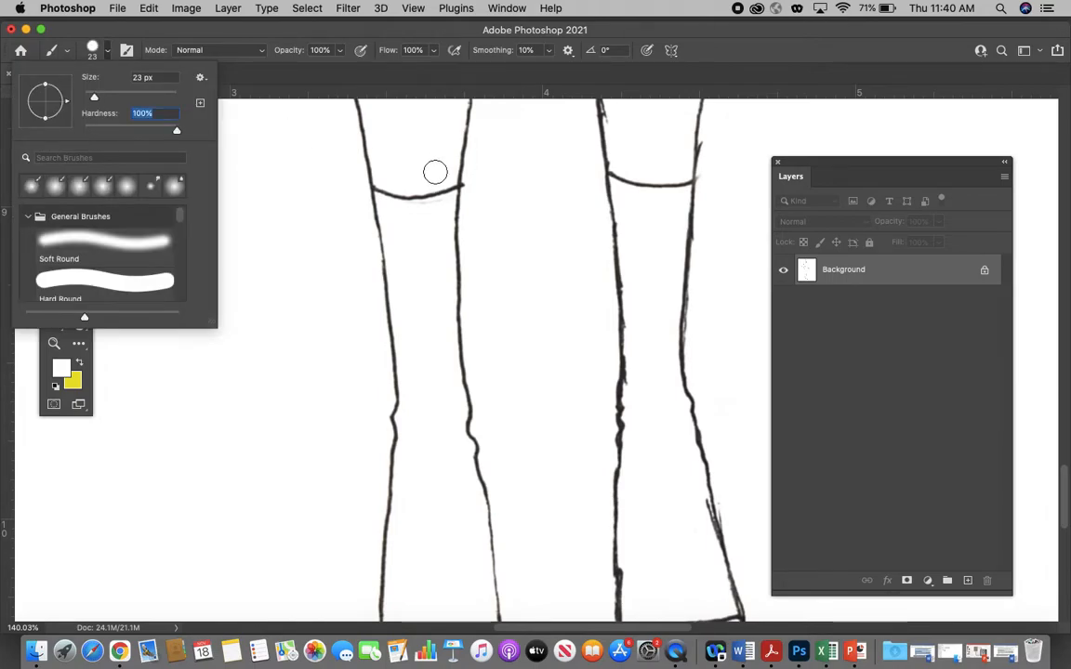
Paint out the line ends that overshoot the leg outlines at the two cuff lines above the shoes
click(471, 188)
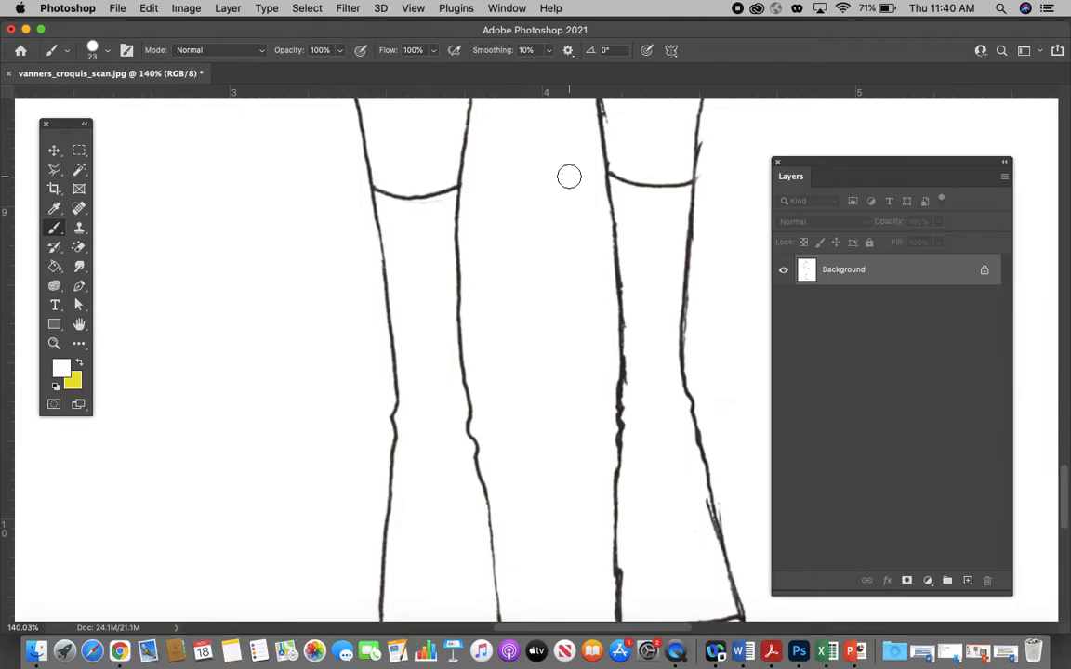
scroll(627, 136, up, 3)
click(700, 186)
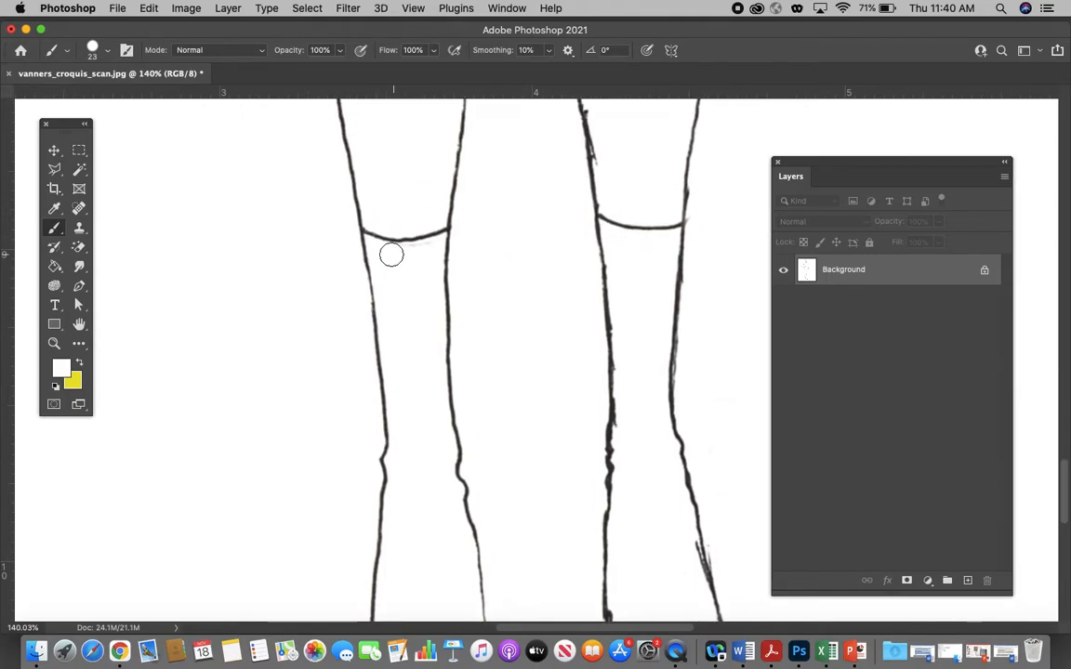
Paint a white gap into the cuff line across the leg on the image's left
click(383, 240)
scroll(375, 304, down, 5)
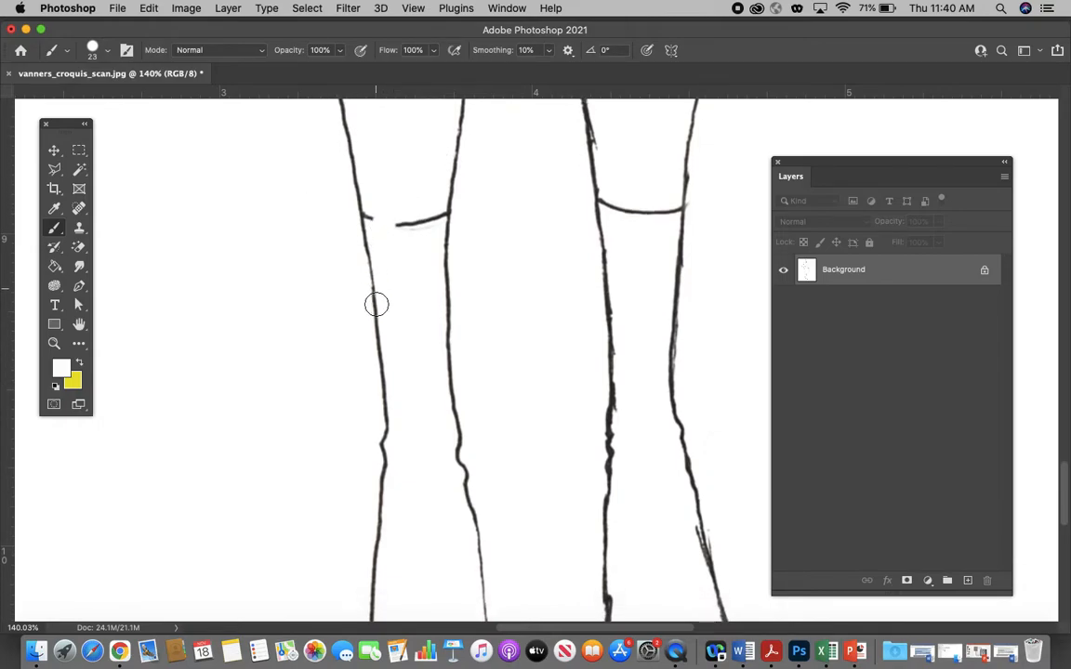
scroll(376, 304, down, 5)
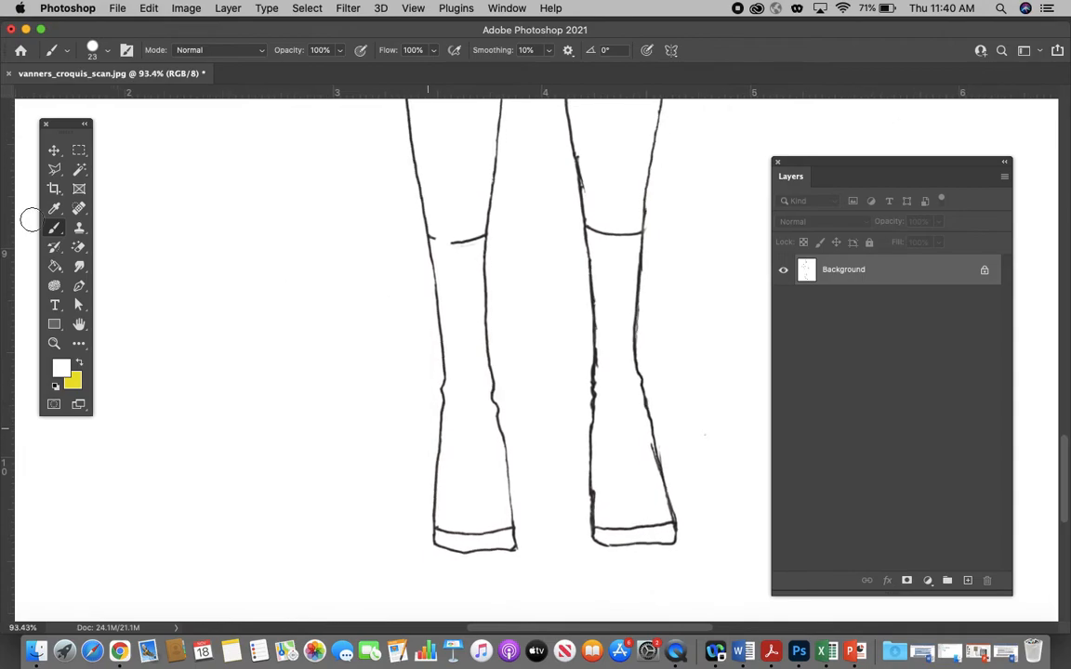
Test-select the areas below the two cuff lines with the Magic Wand to check for closed outlines, and clear the selection
click(79, 169)
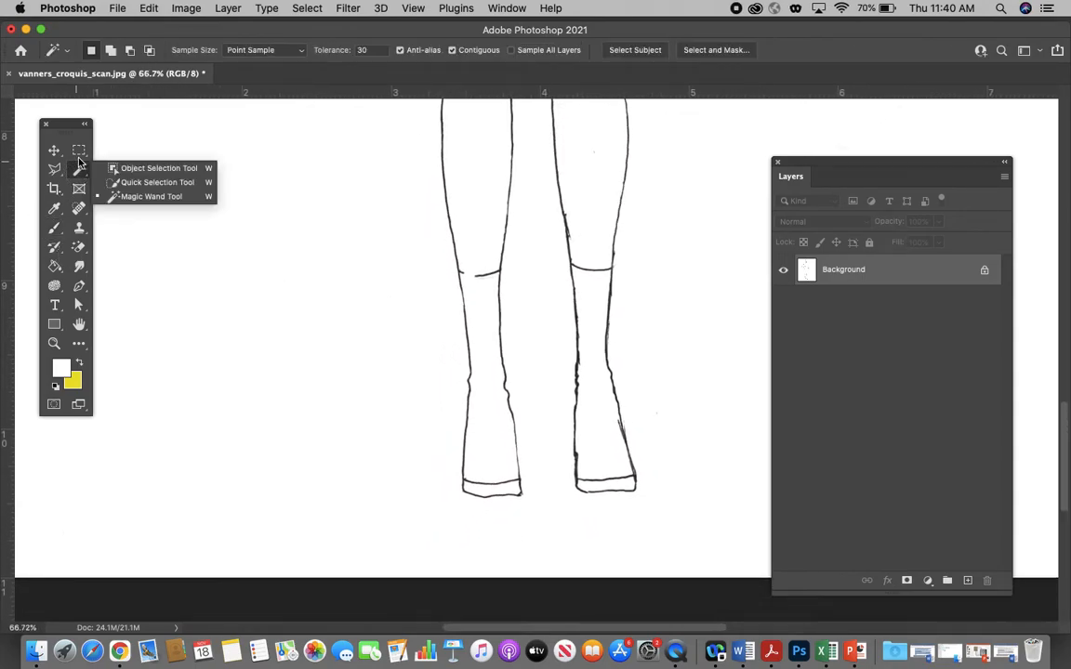
click(149, 197)
click(476, 303)
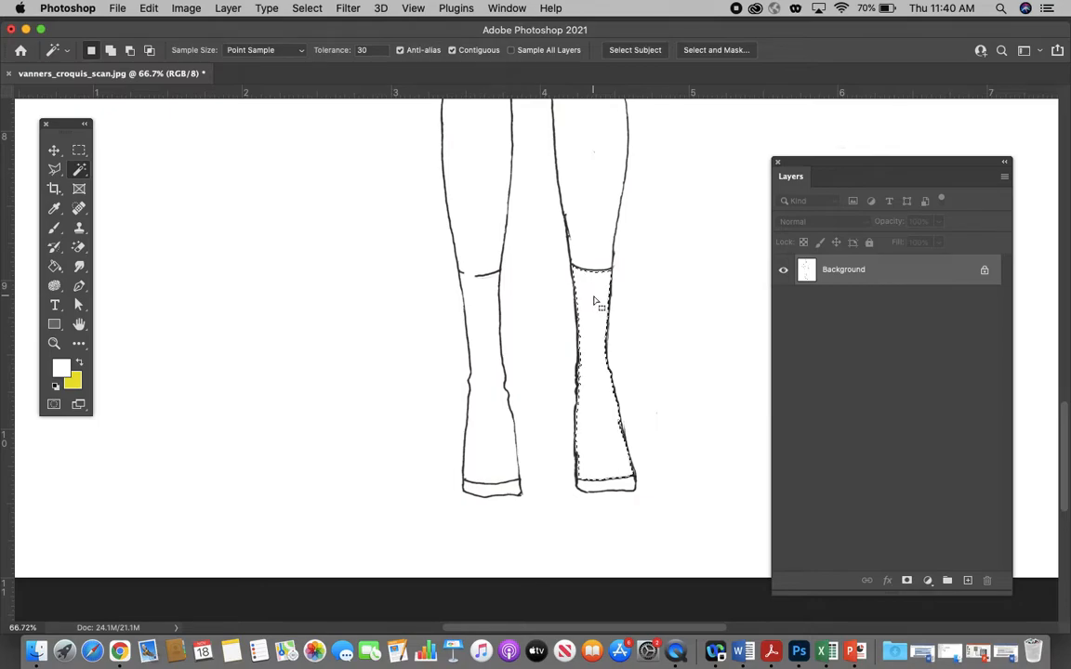
scroll(487, 284, up, 3)
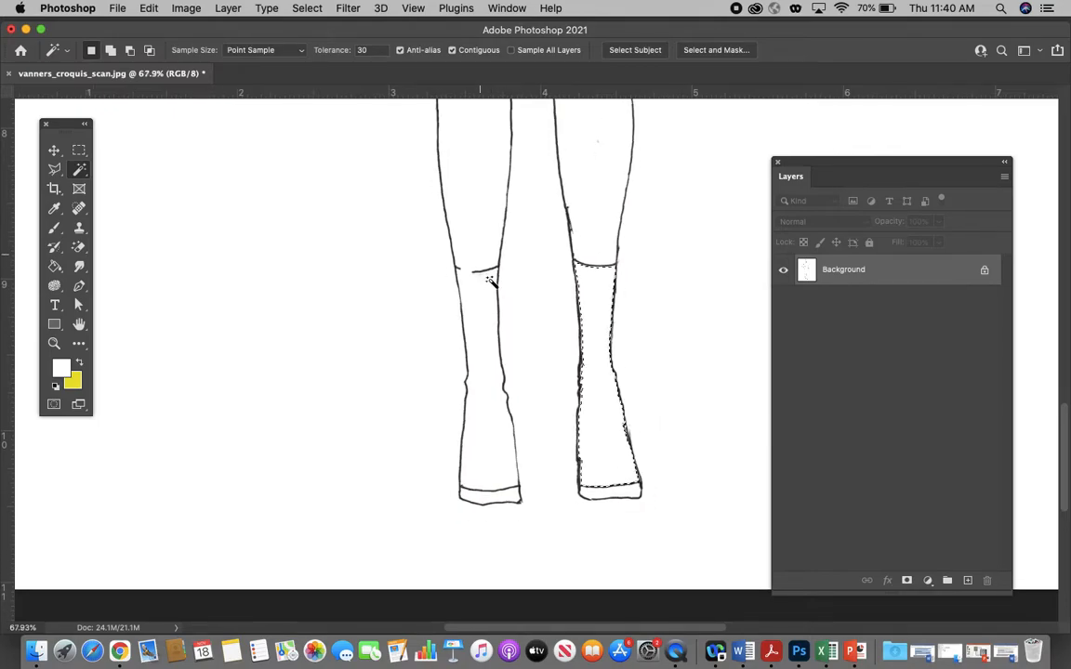
click(79, 151)
click(254, 220)
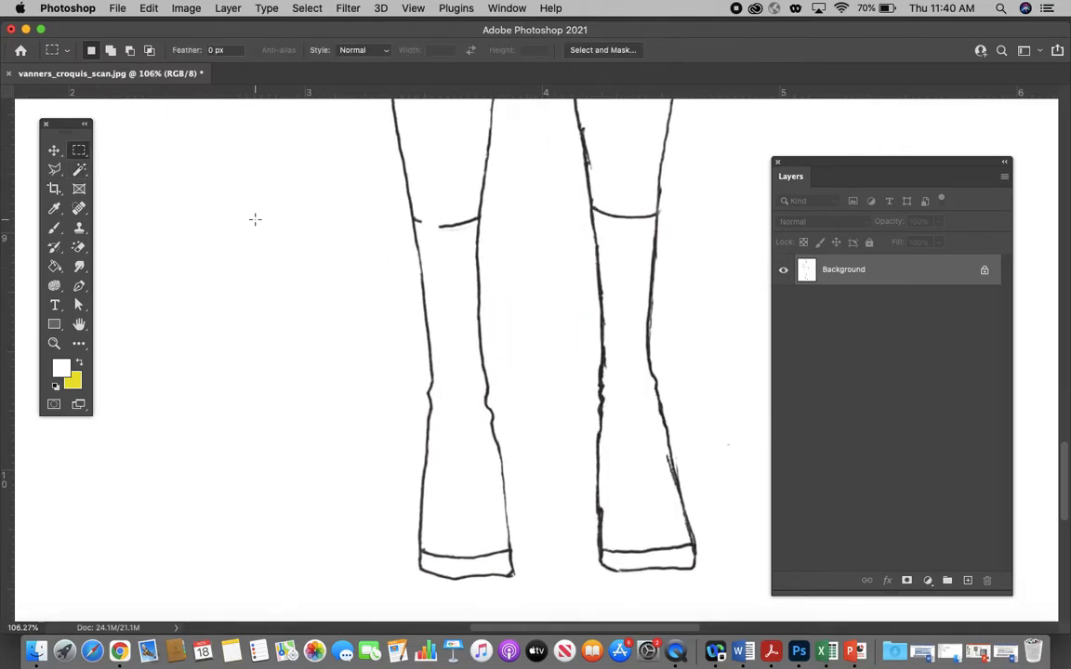
Set the foreground color to black for redrawing outlines
scroll(439, 202, up, 5)
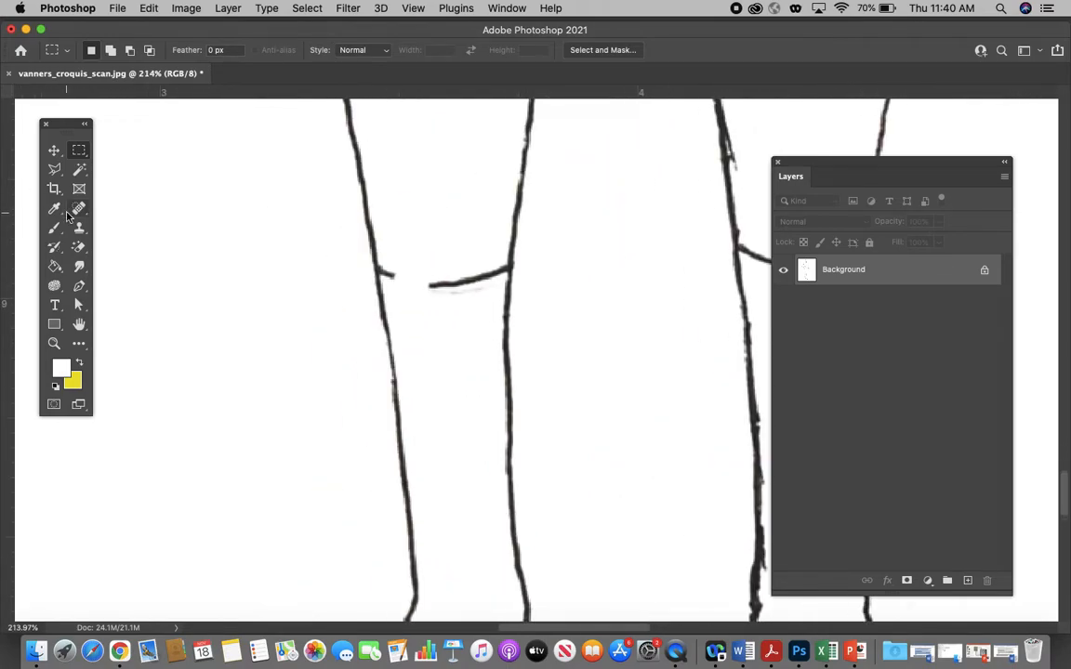
click(61, 368)
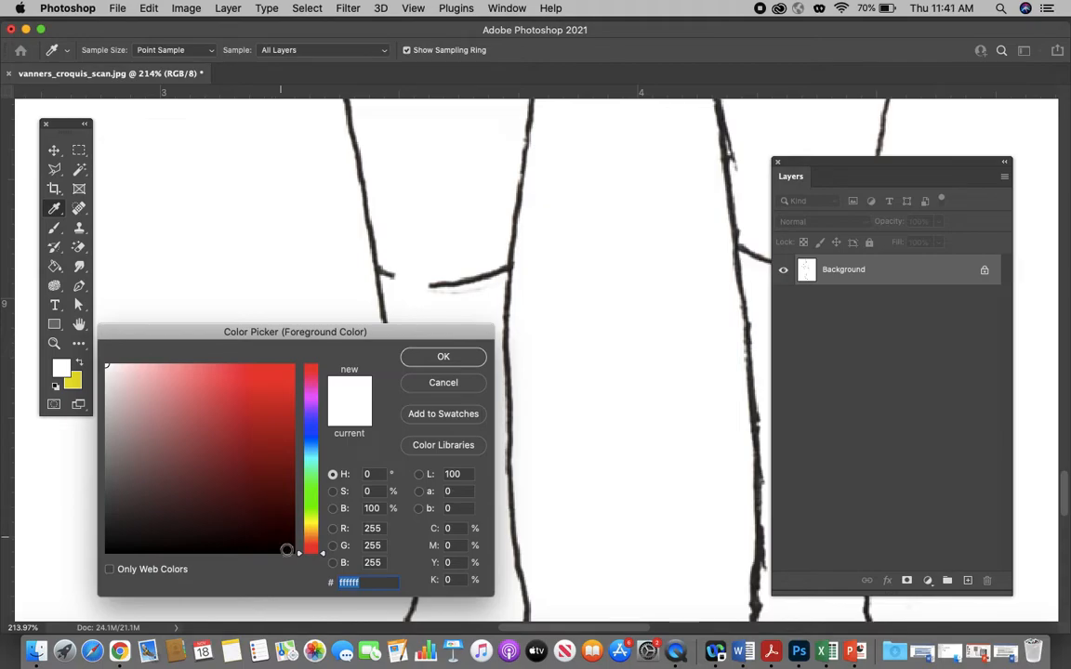
click(290, 549)
click(457, 359)
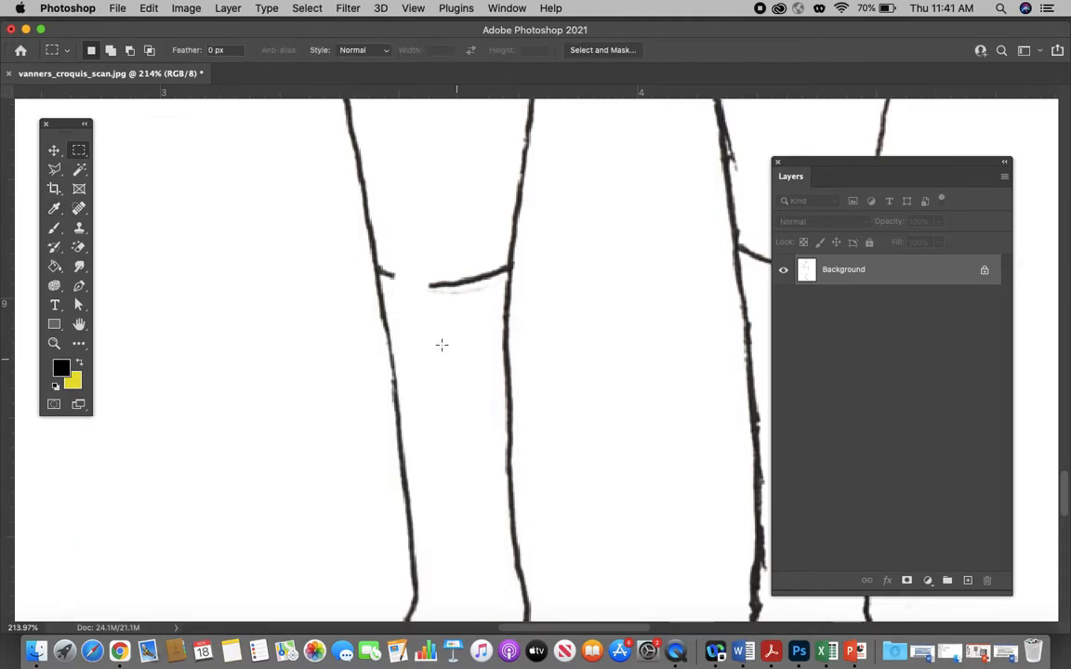
Set the brush size to 2 px and draw across the gap in the cuff line on the leg on the image's left
click(56, 230)
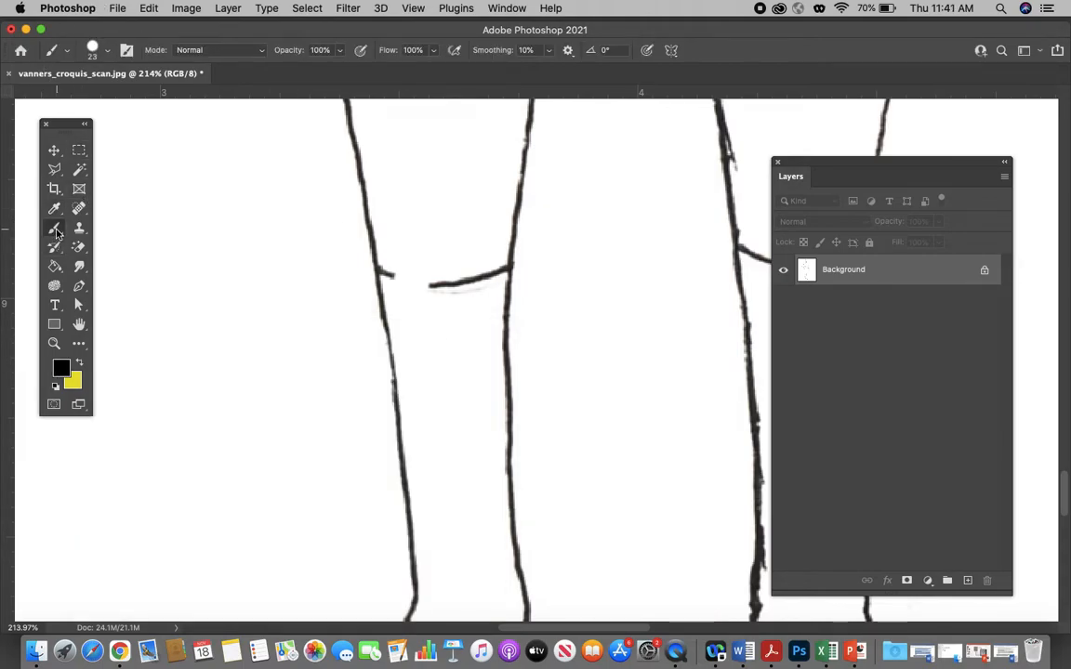
click(130, 227)
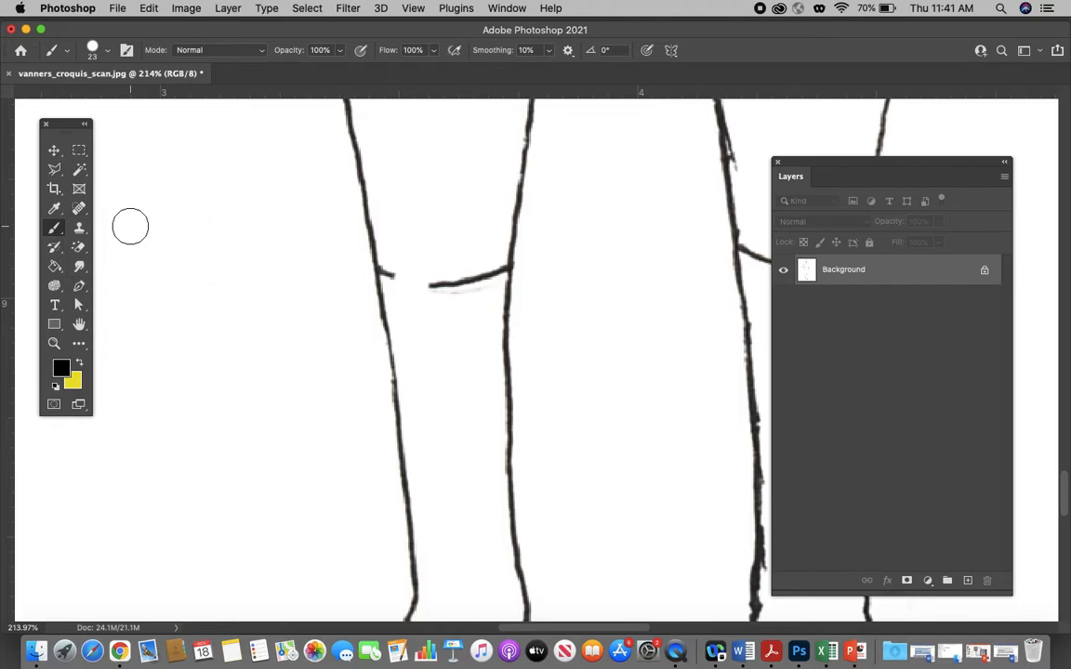
click(100, 51)
double_click(145, 76)
text(2)
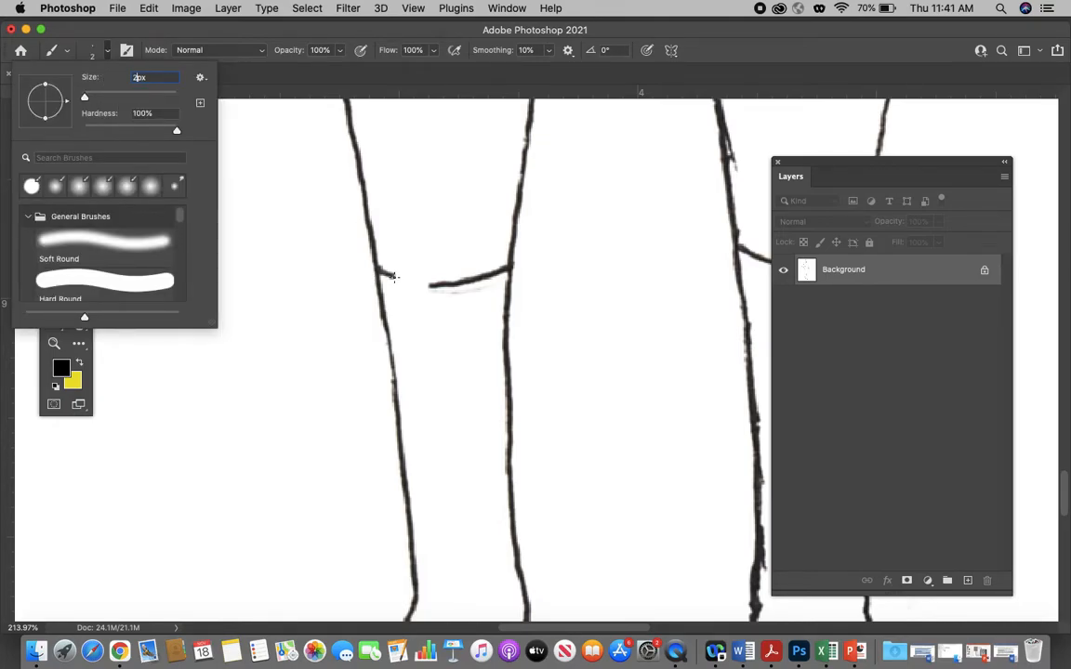
key(Return)
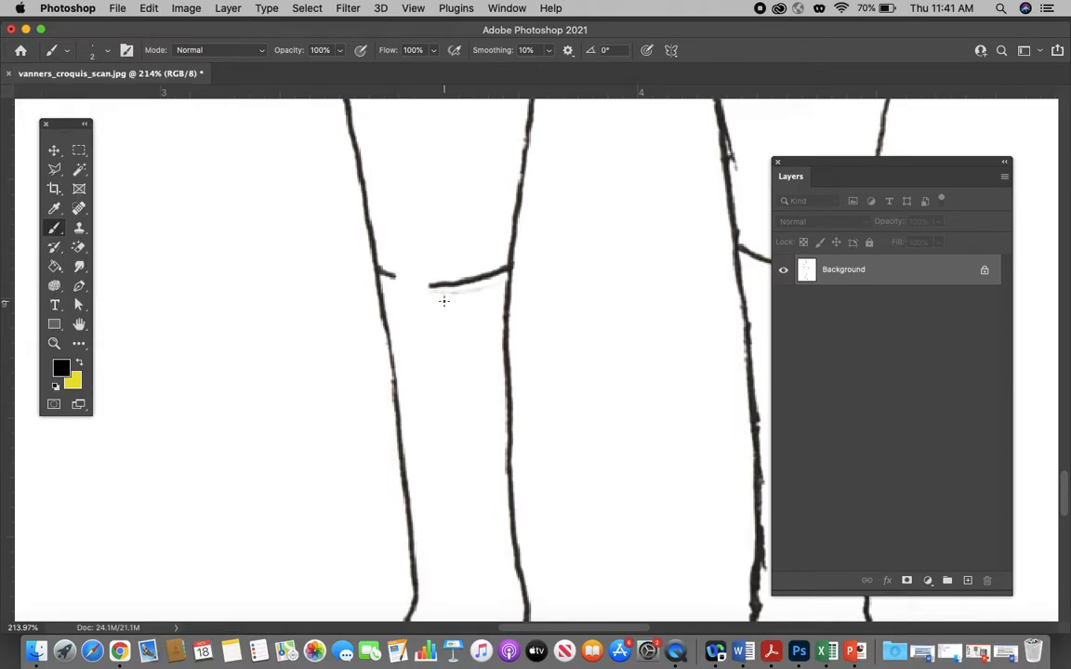
shift+click(430, 286)
Trace over the faint lower part of the inner sleeve line on the image's right to darken it down to the sleeve edge
scroll(494, 277, right, 3)
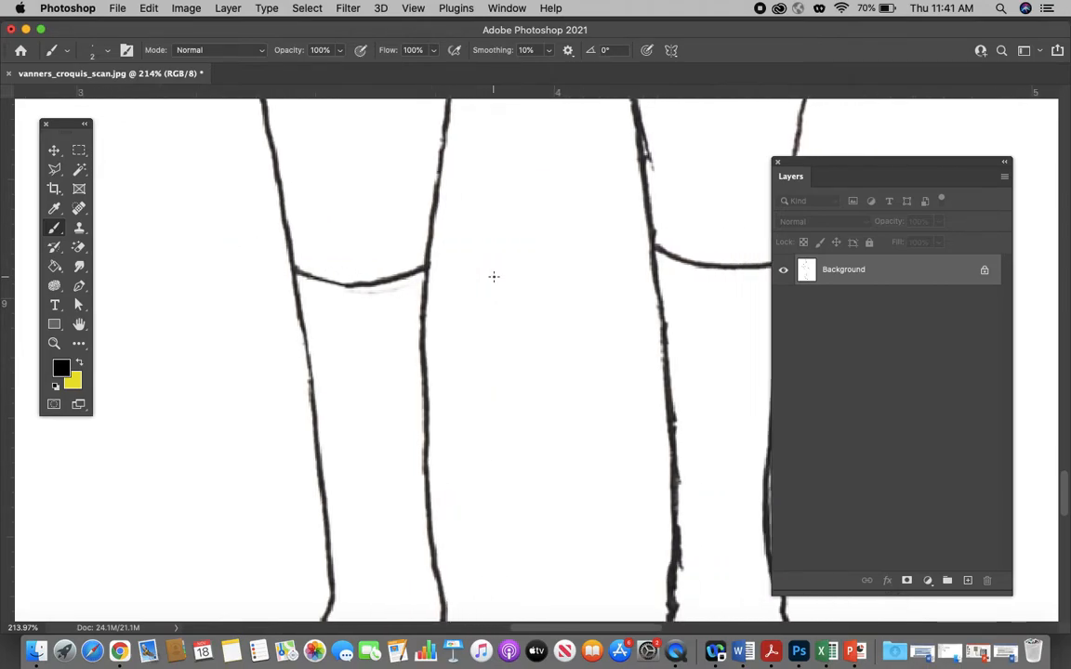
scroll(322, 268, up, 10)
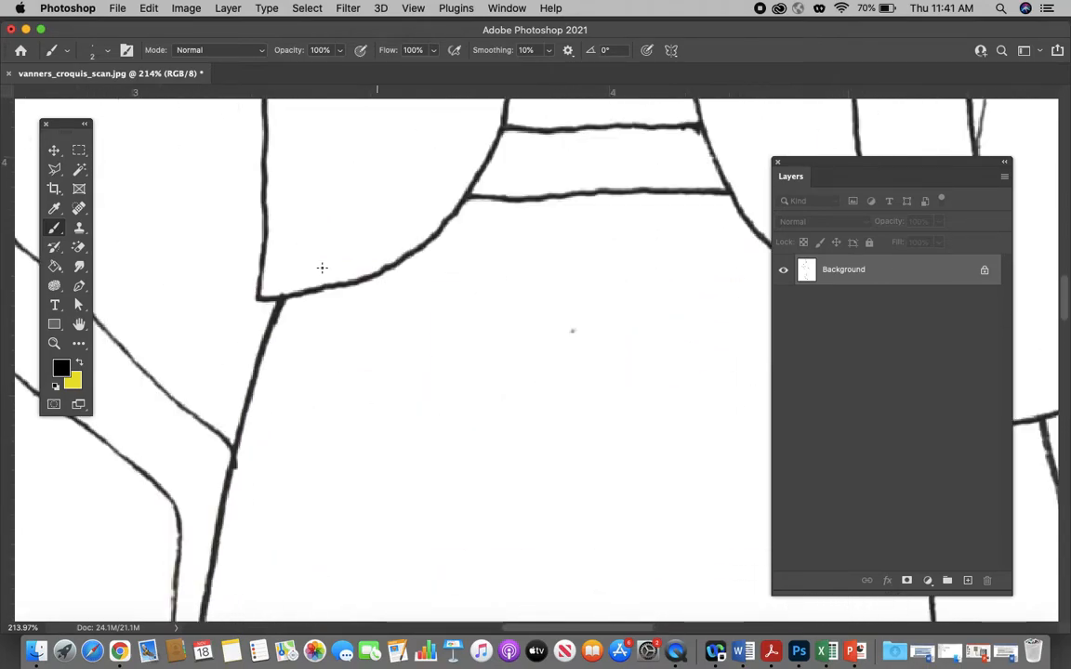
scroll(322, 268, right, 9)
scroll(322, 268, down, 5)
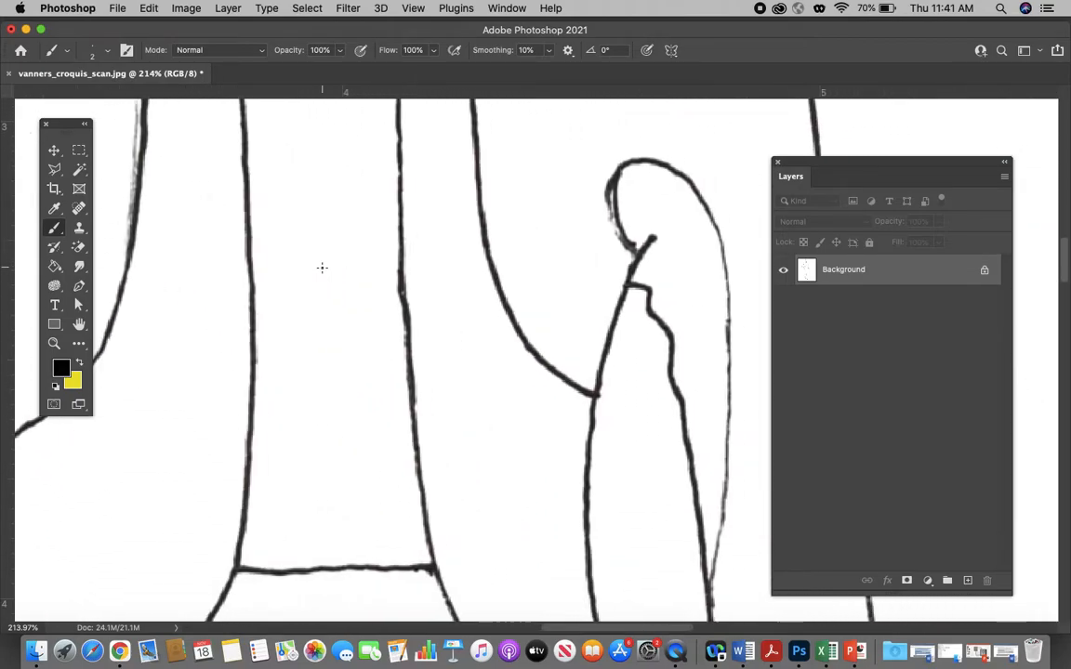
scroll(322, 268, down, 2)
scroll(322, 268, right, 1)
scroll(490, 316, down, 5)
scroll(490, 315, left, 3)
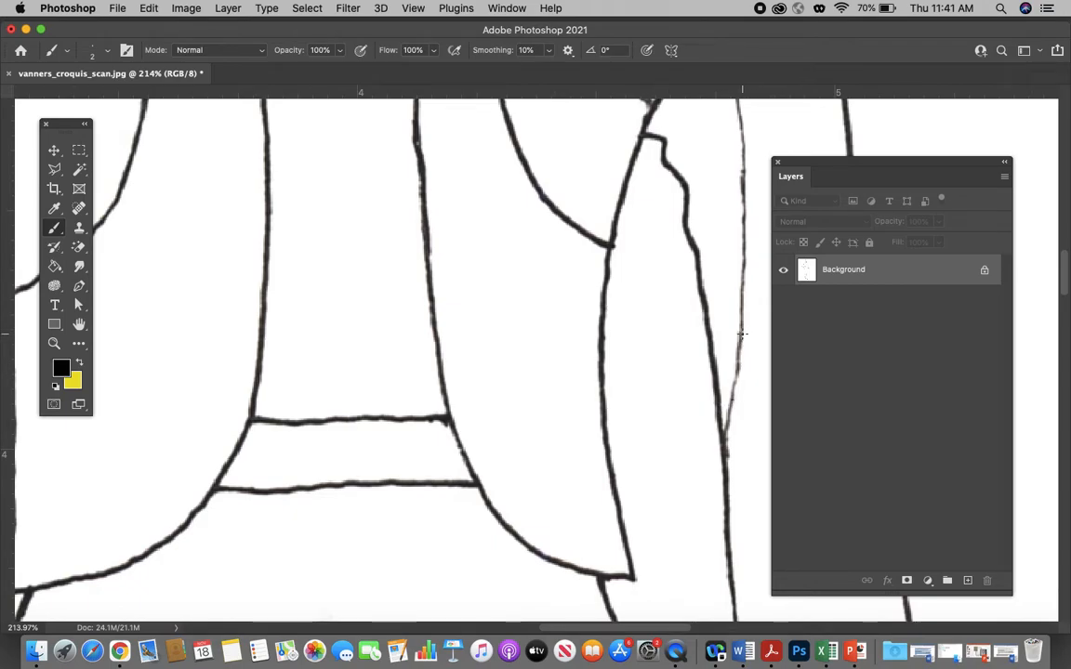
drag(744, 327, 728, 432)
Test-select the neck, top, jacket front and sleeve areas with the Magic Wand to check for closed outlines, and clear the selection
scroll(581, 315, down, 6)
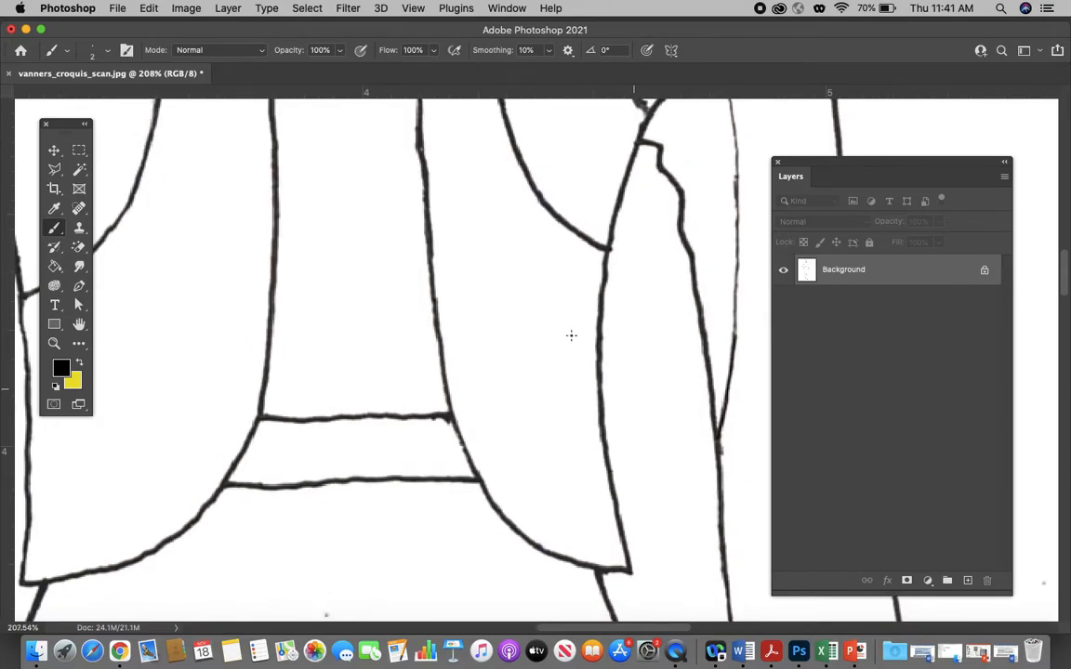
scroll(571, 335, down, 3)
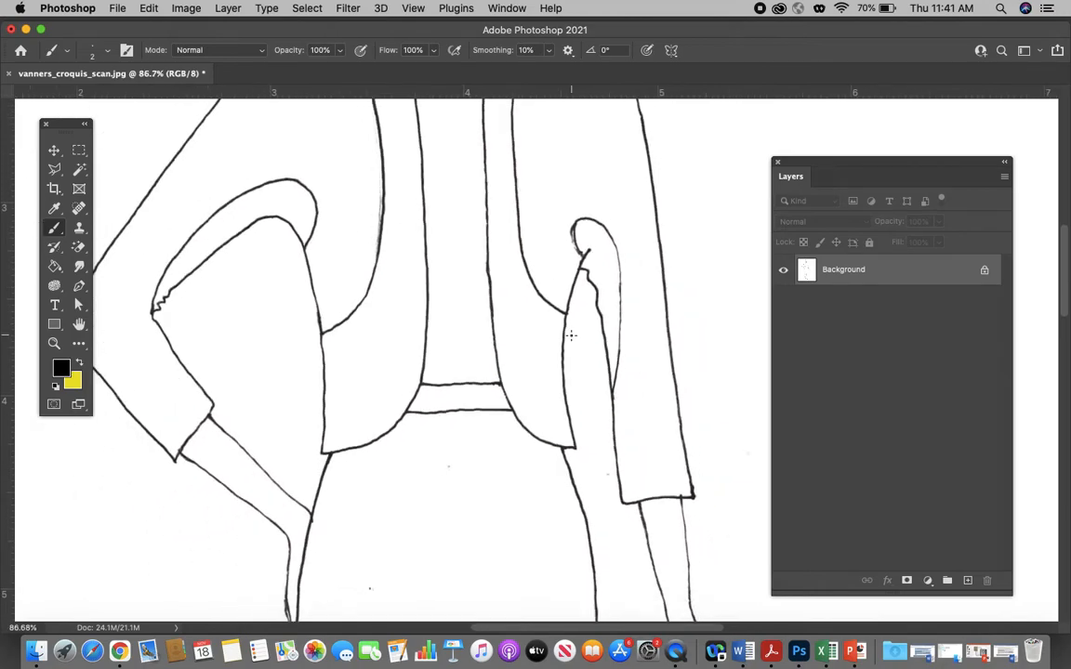
scroll(561, 284, up, 5)
scroll(562, 284, up, 2)
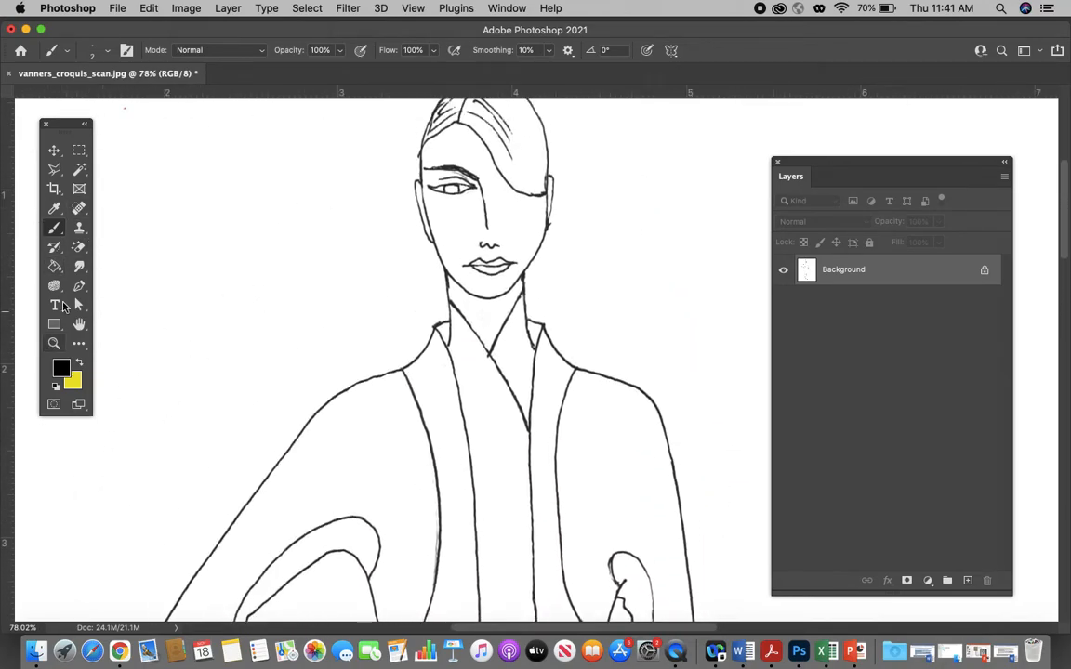
click(80, 170)
click(486, 323)
click(443, 376)
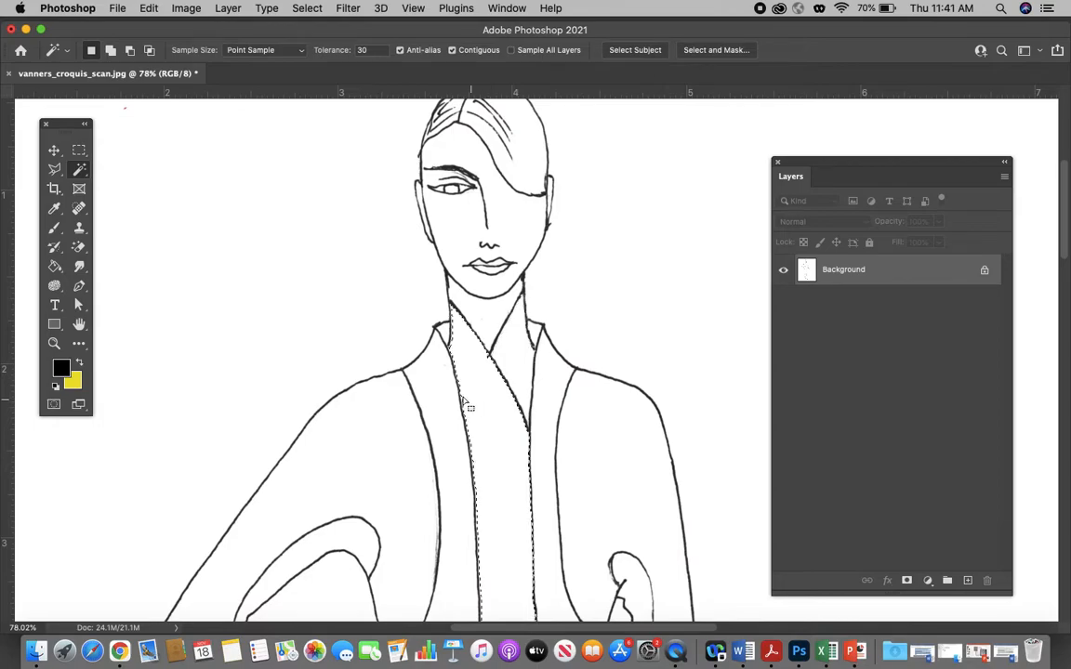
click(550, 382)
scroll(372, 417, down, 3)
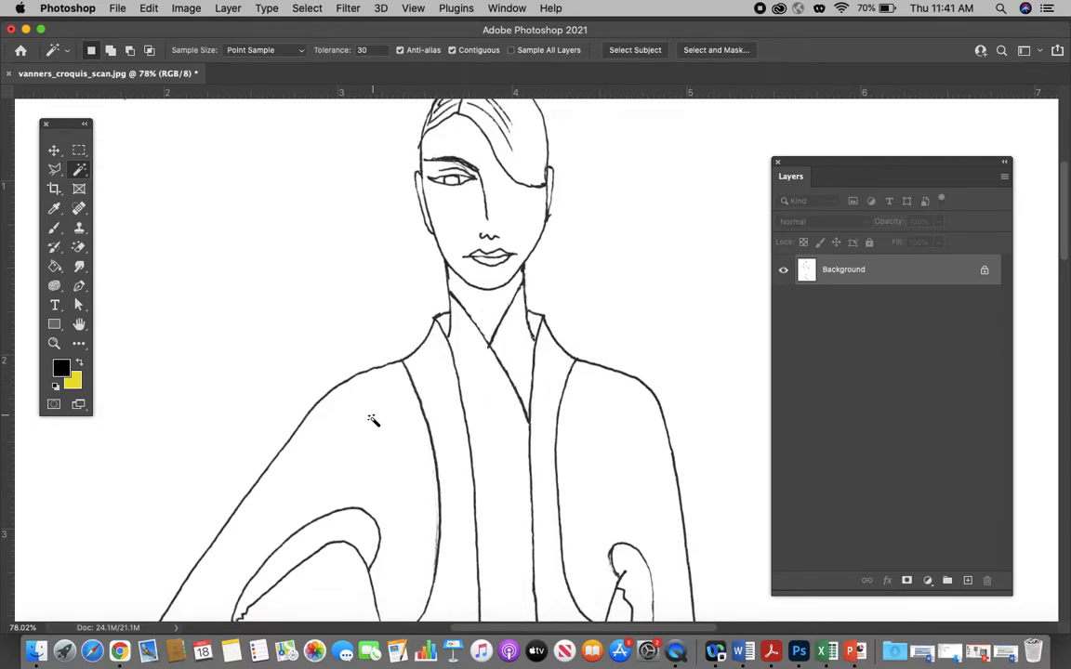
click(391, 395)
scroll(391, 395, down, 2)
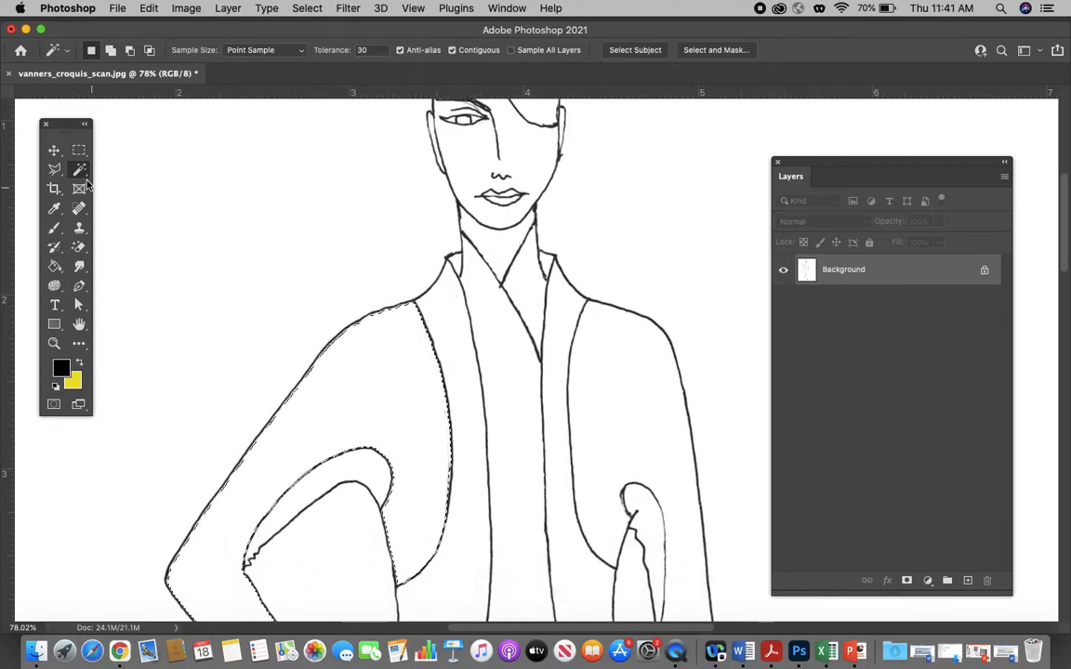
click(79, 151)
click(208, 198)
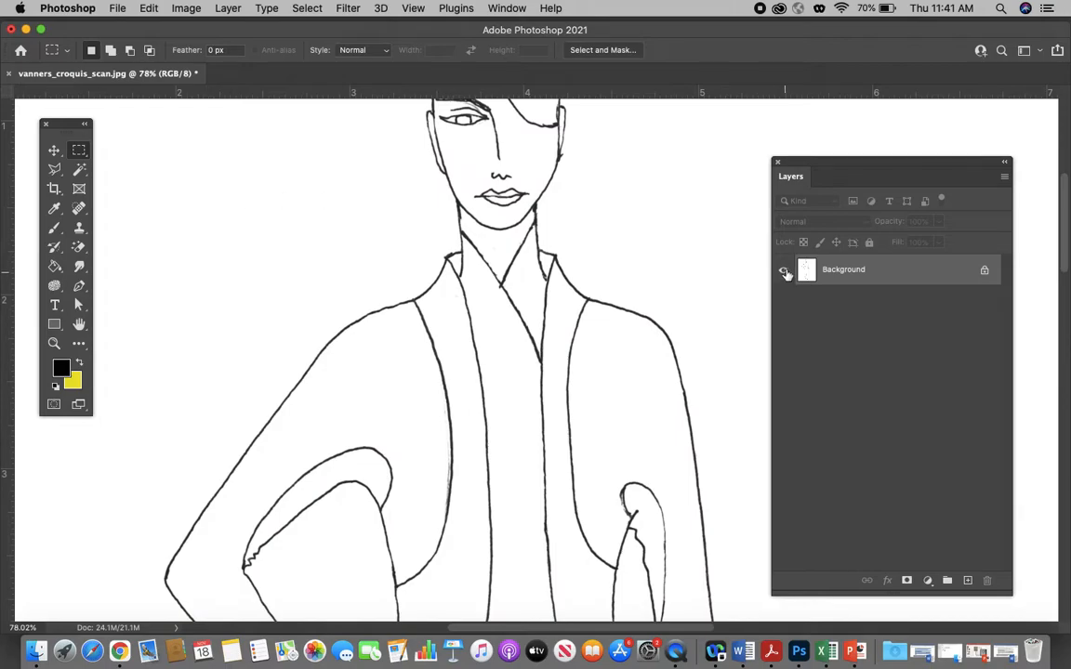
Convert the locked Background into a regular layer named MAIN
double_click(860, 280)
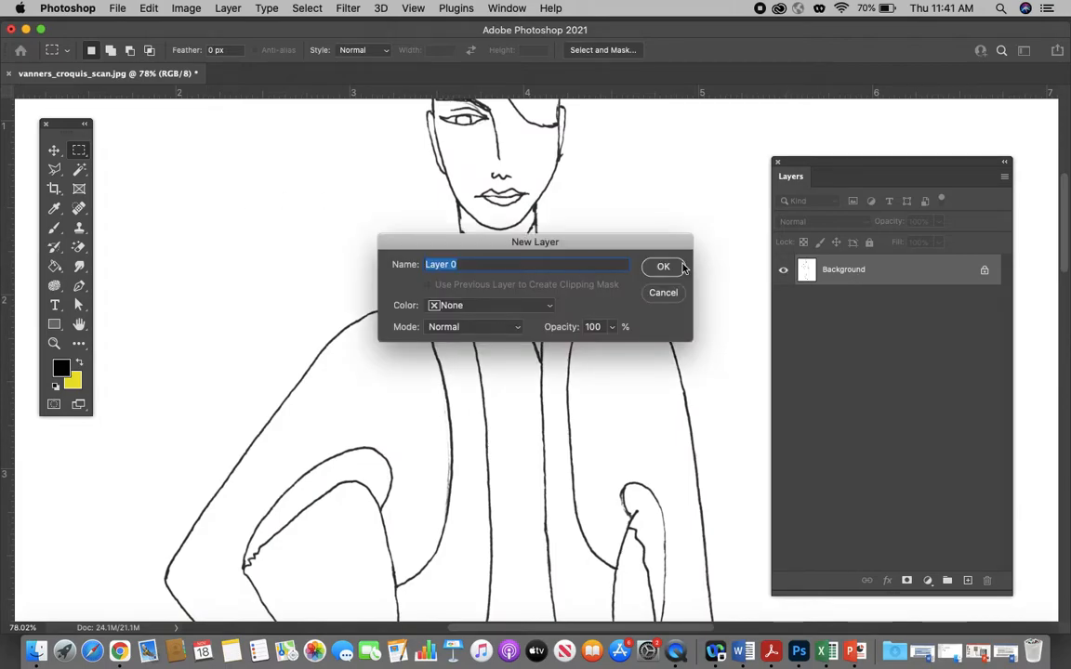
text(MAIN)
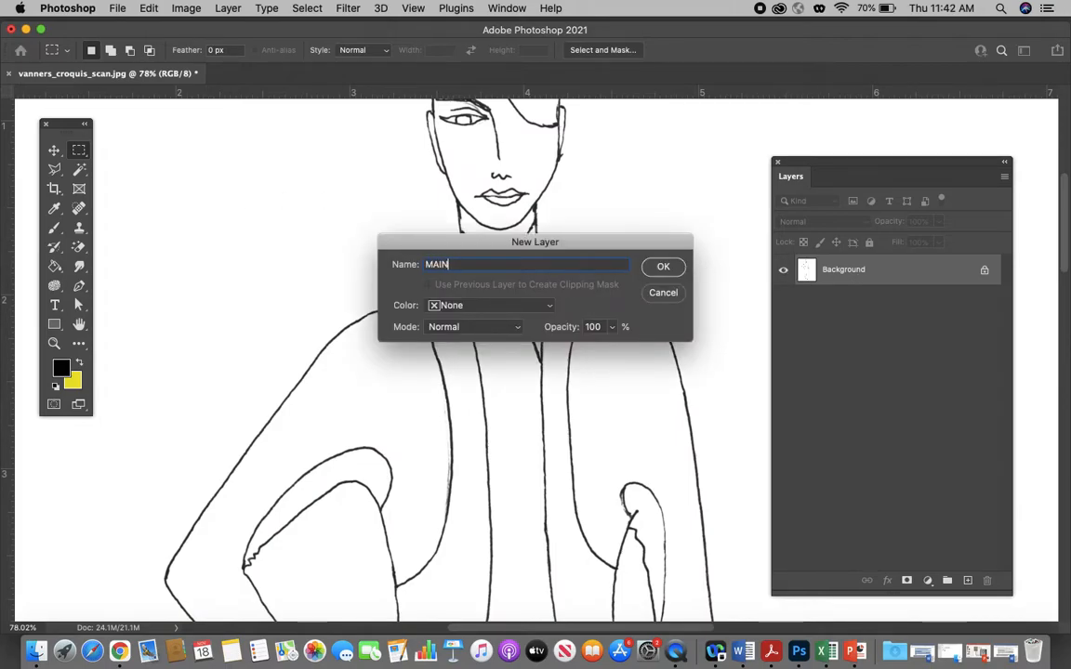
key(Return)
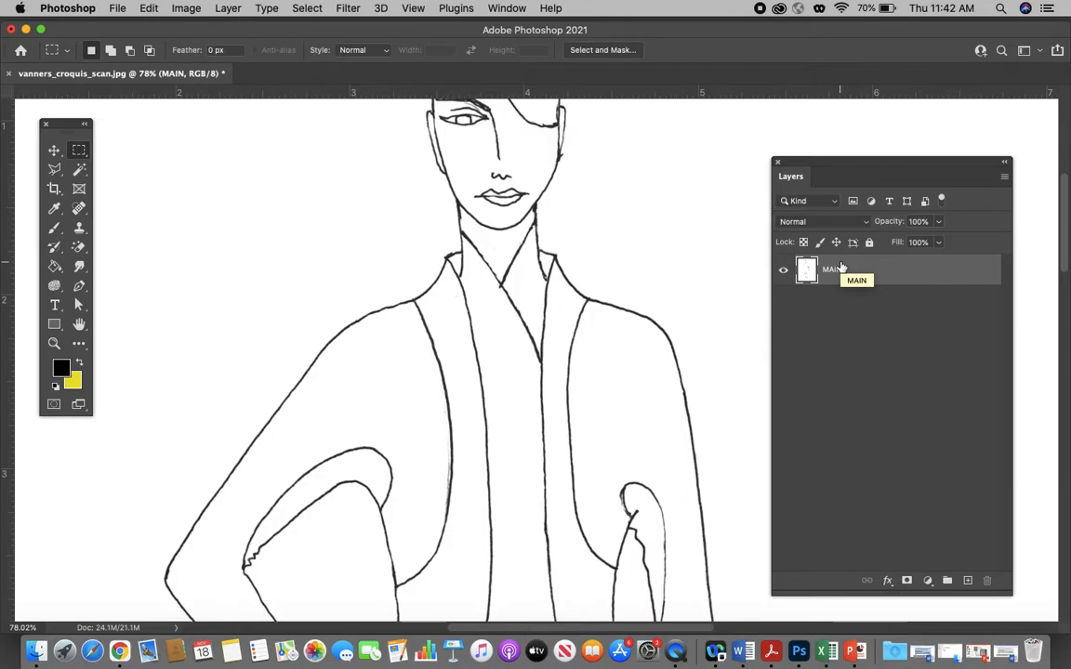
Toggle the visibility of the MAIN layer off and on to preview the canvas without it
click(783, 272)
click(784, 272)
click(784, 272)
click(784, 272)
scroll(484, 228, down, 5)
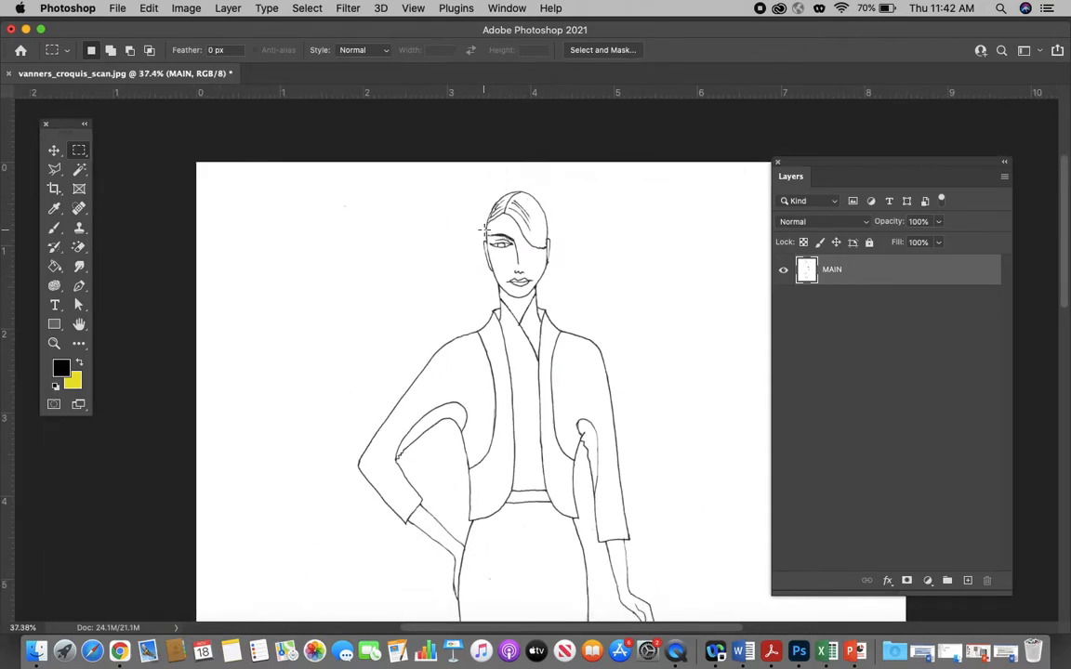
scroll(484, 228, down, 2)
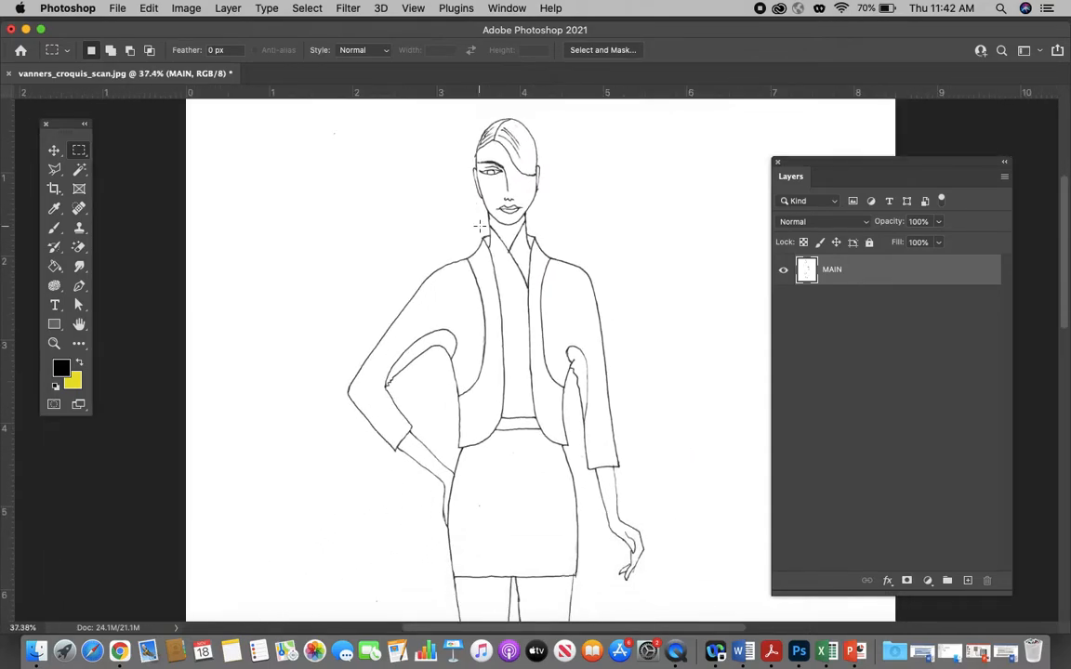
click(79, 209)
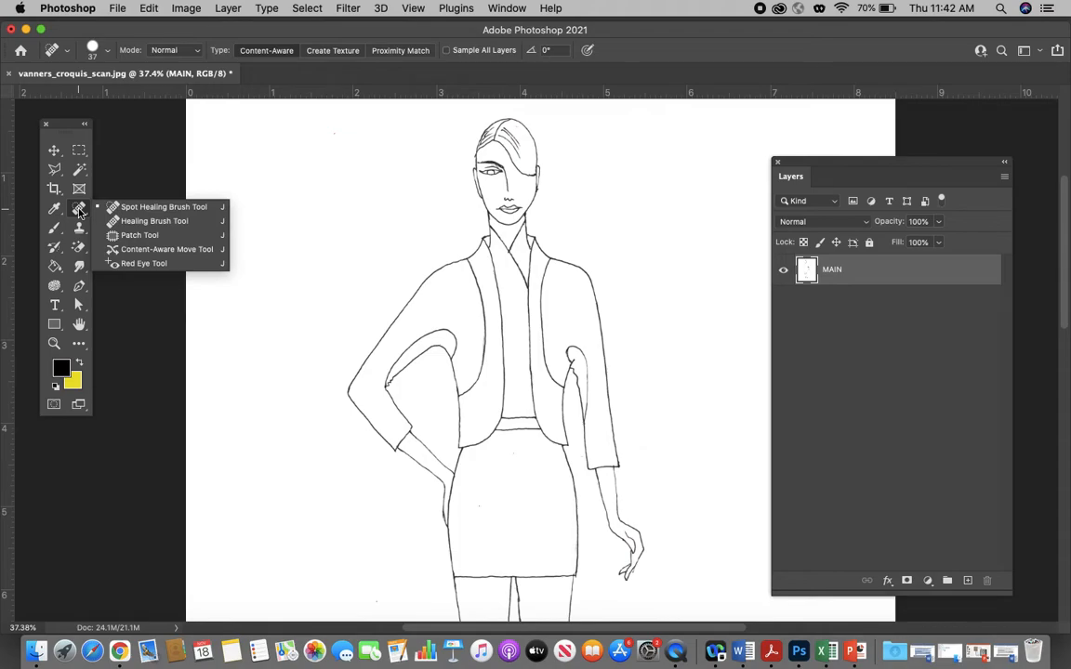
click(79, 213)
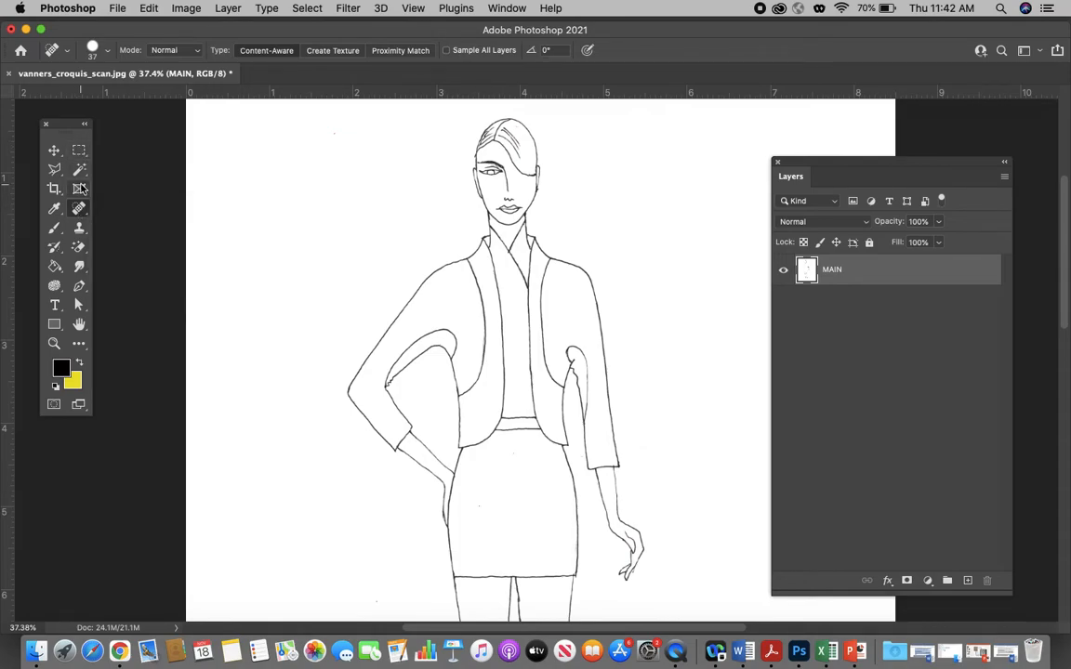
click(79, 212)
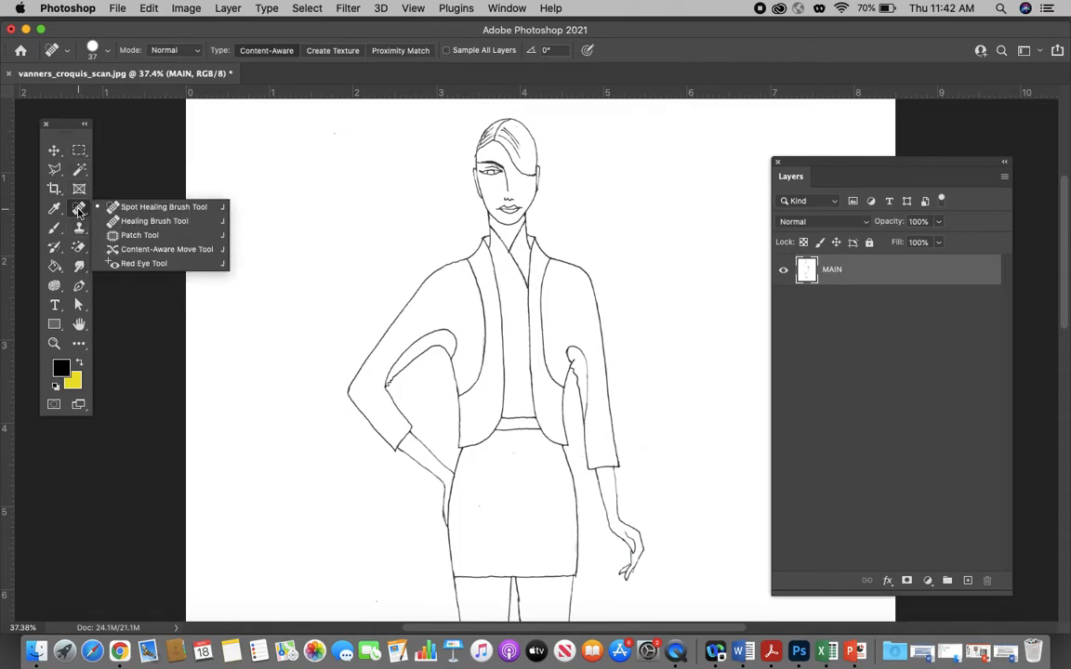
click(79, 212)
Erase the white background around the figure and inside the bent-arm opening on the MAIN layer with the Magic Eraser
click(81, 249)
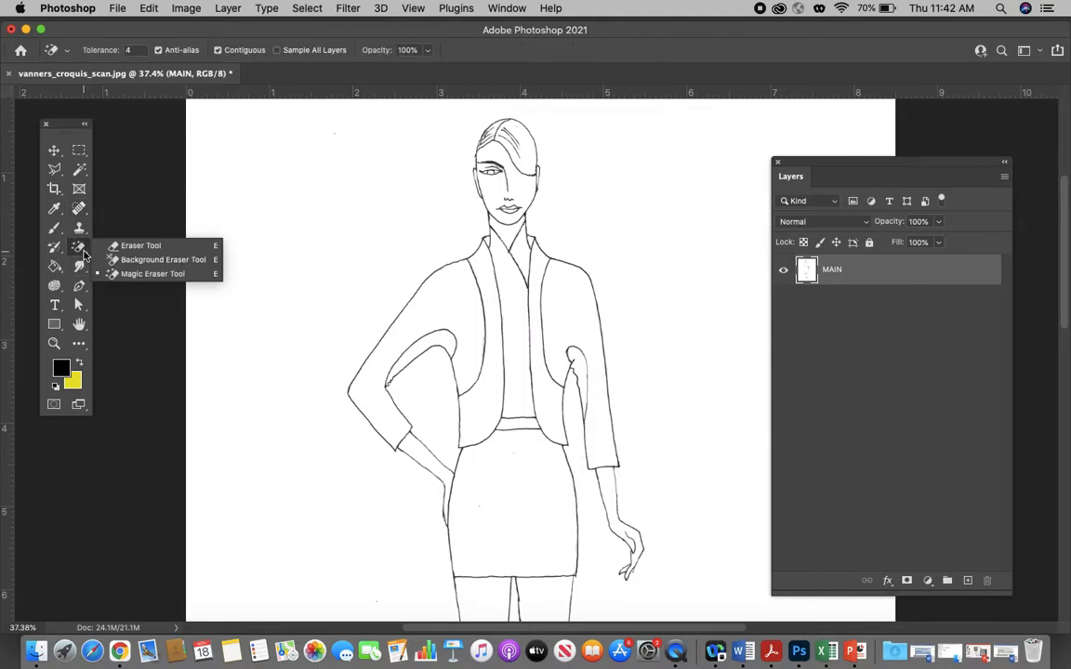
click(141, 275)
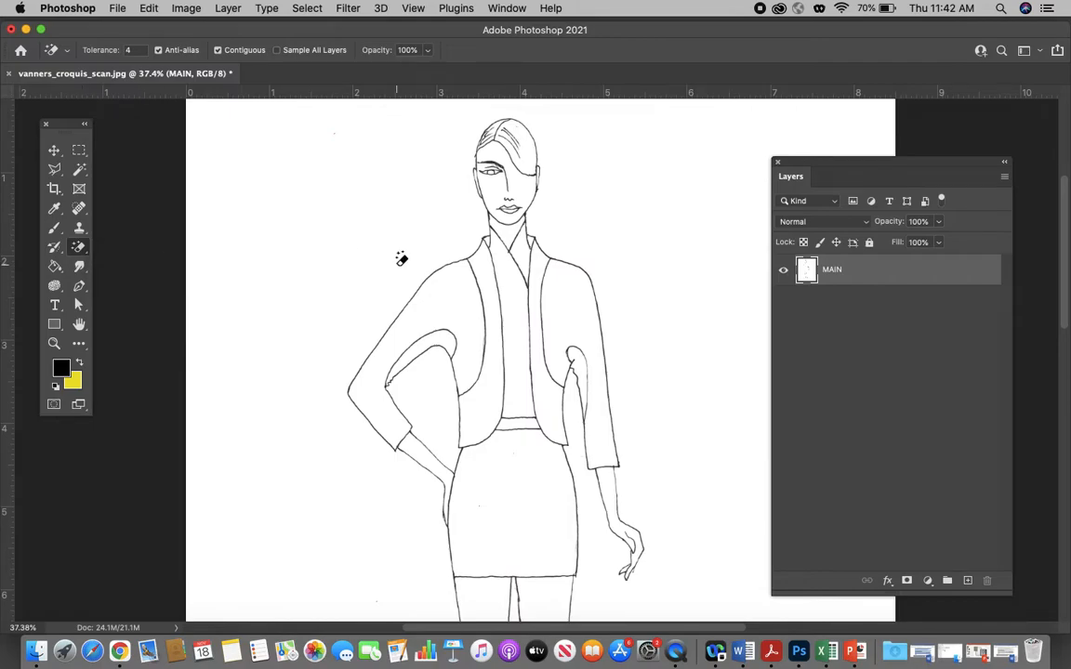
click(342, 284)
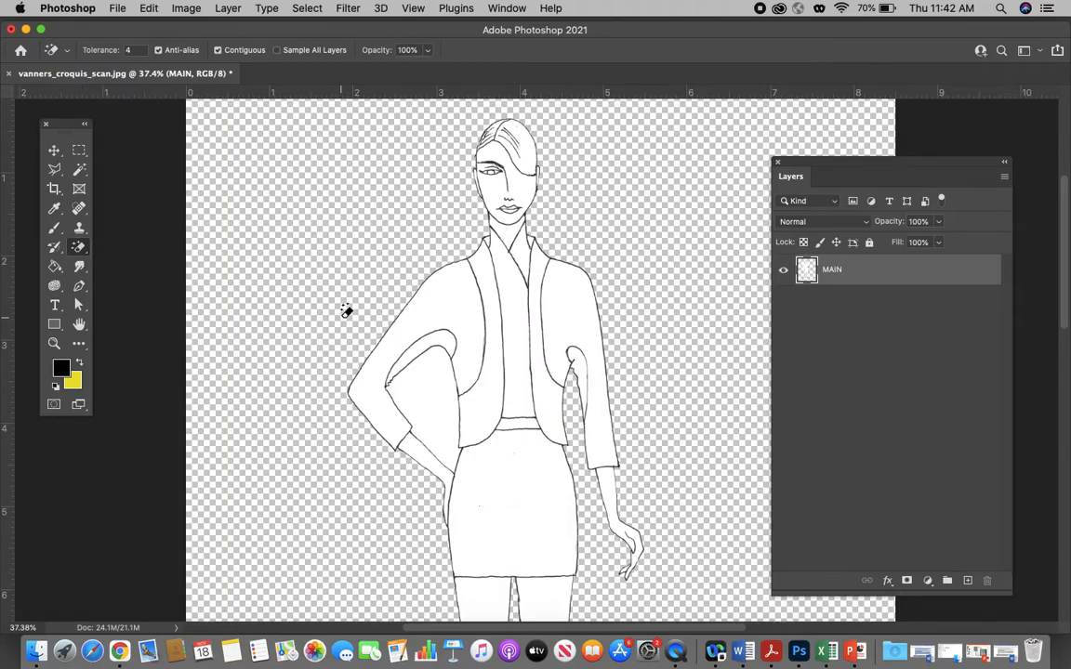
click(424, 395)
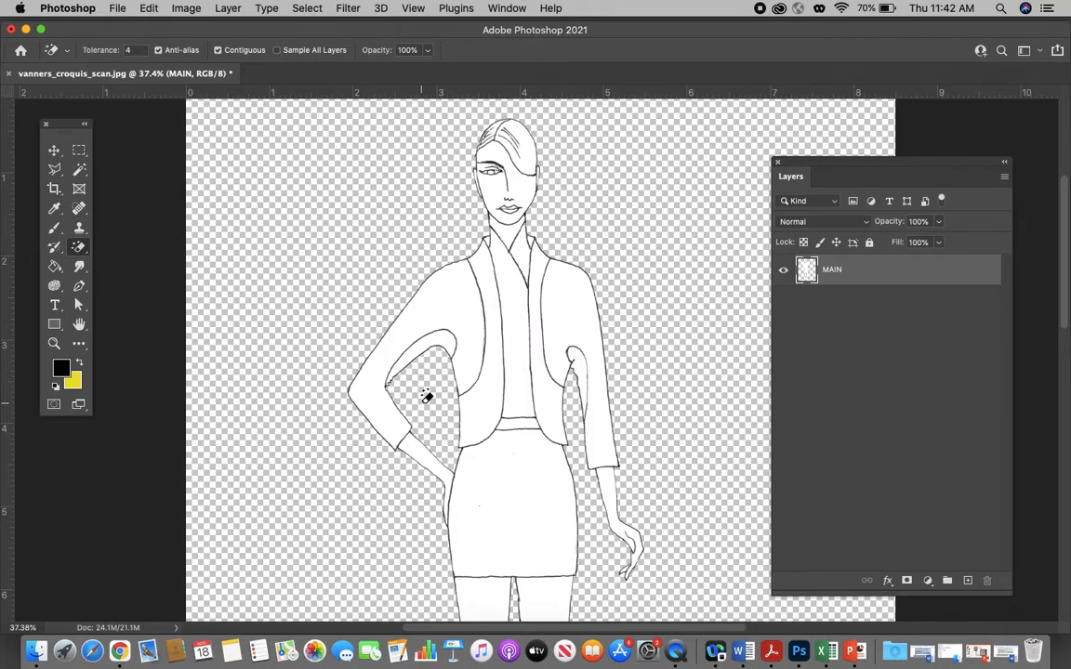
scroll(557, 359, down, 3)
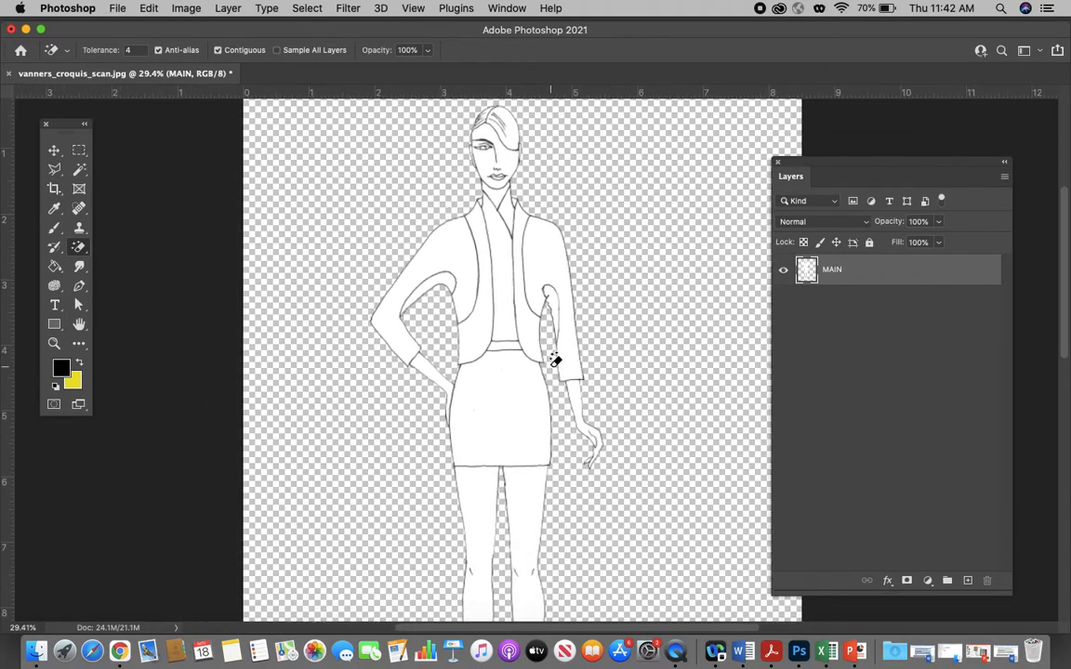
Select both jacket sleeves together on the MAIN layer with the Magic Wand
scroll(555, 360, up, 3)
scroll(555, 359, right, 2)
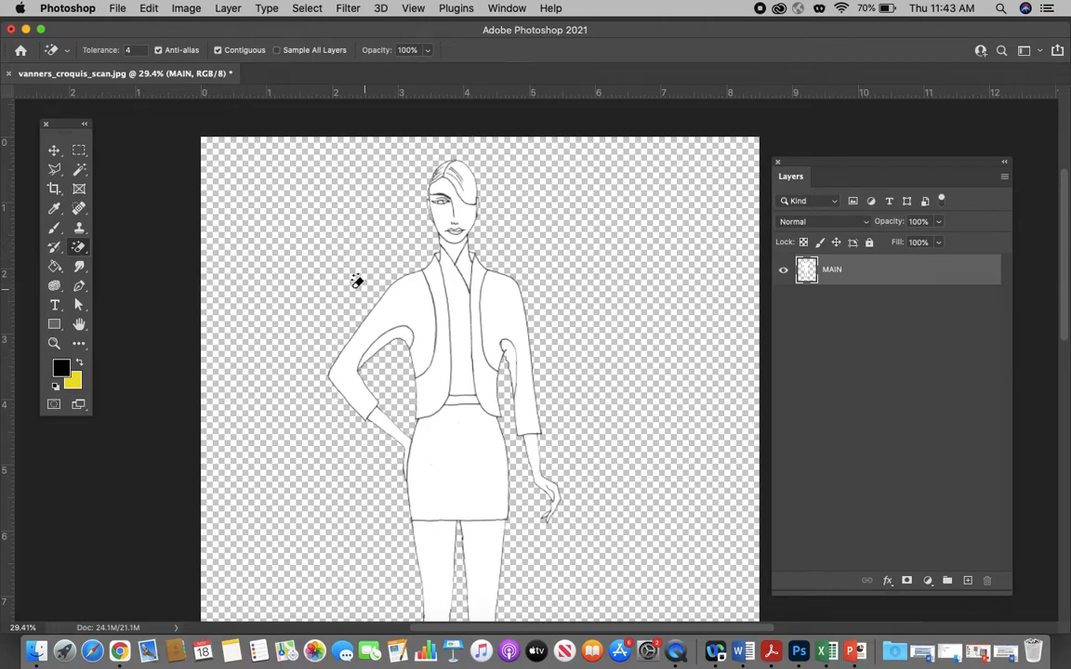
drag(80, 175, 131, 176)
click(402, 311)
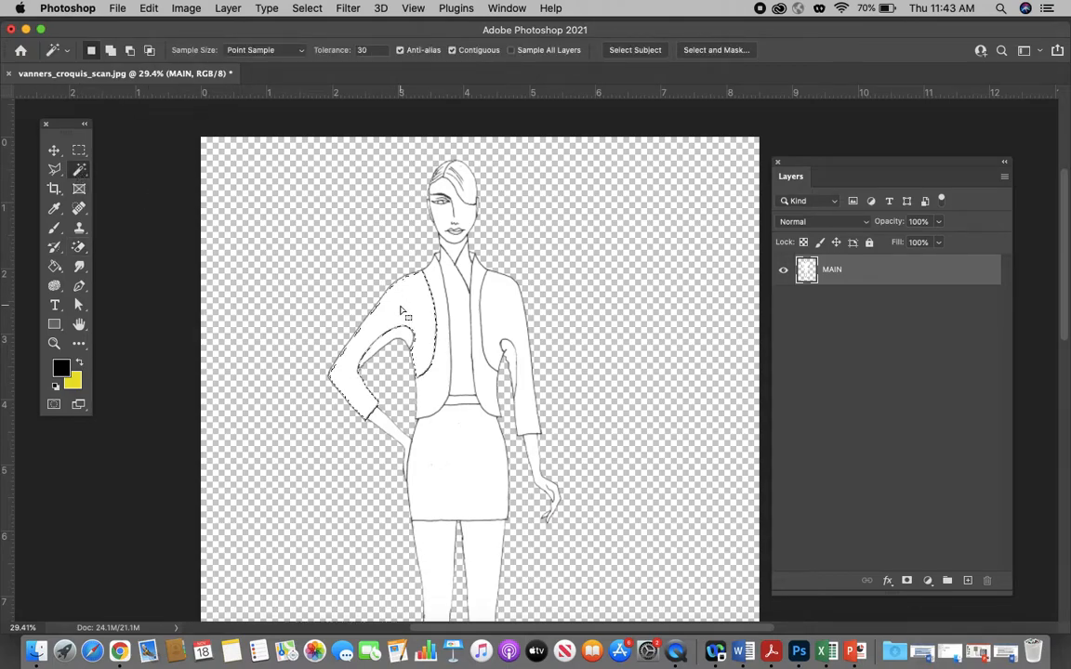
key(shift)
shift+click(505, 307)
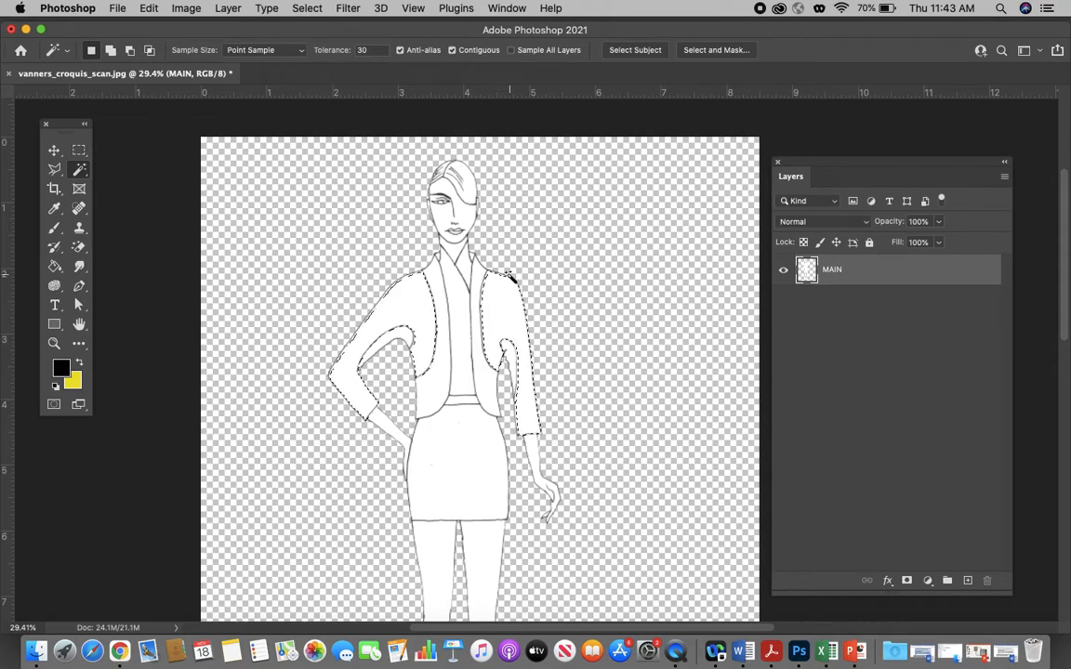
Switch to the "vanners croquis demo" folder in Finder and open fabric1.jpeg with Adobe Photoshop 2021
click(117, 10)
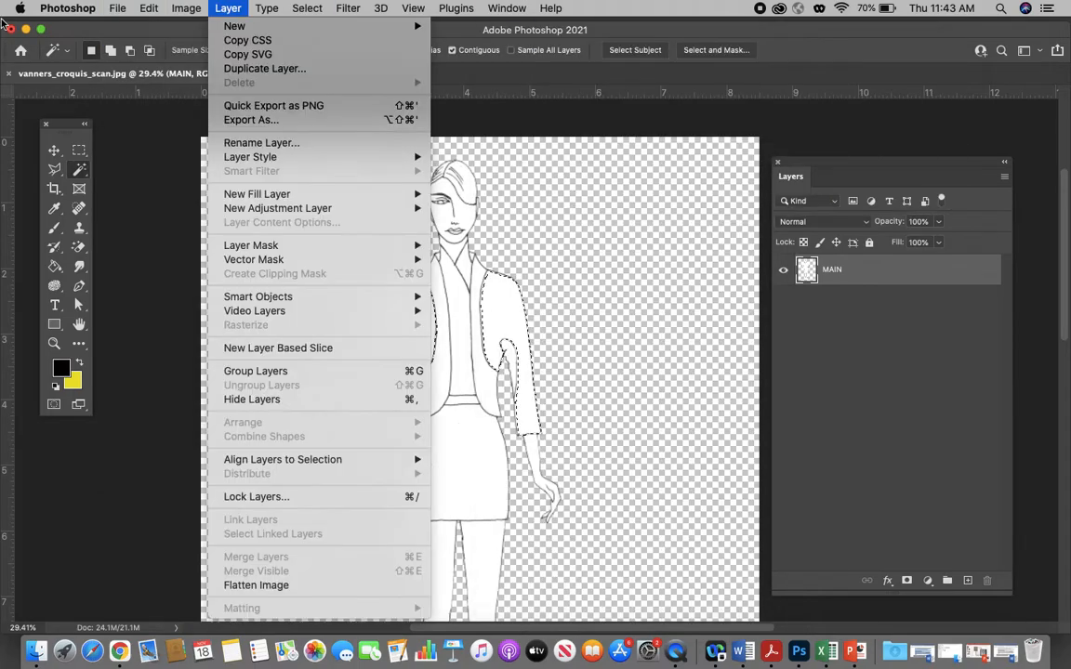
click(25, 29)
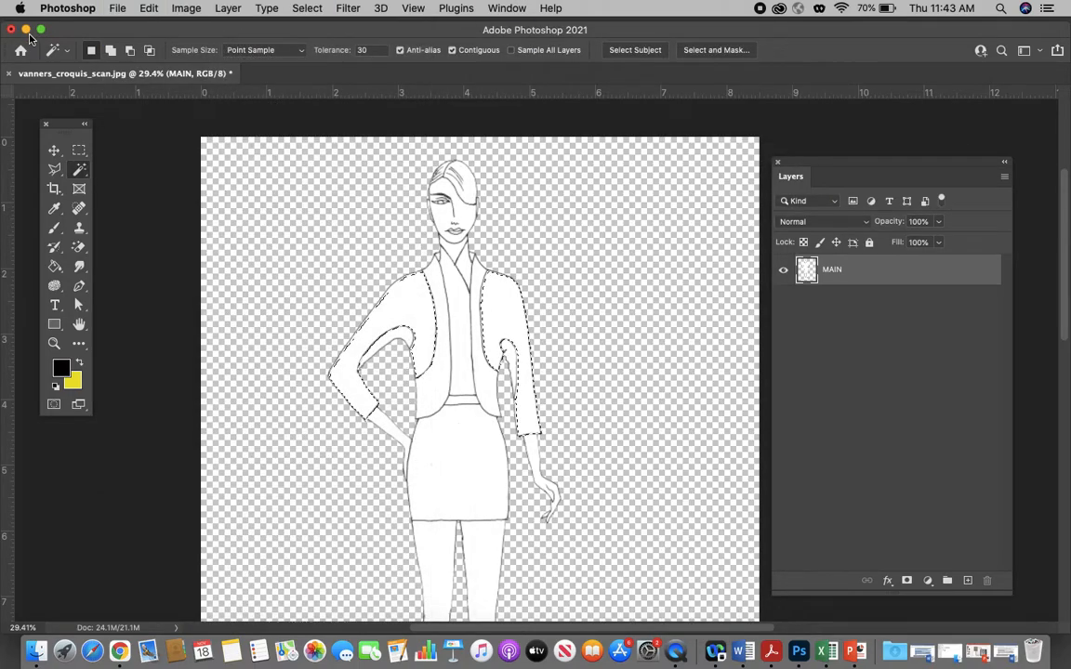
click(25, 30)
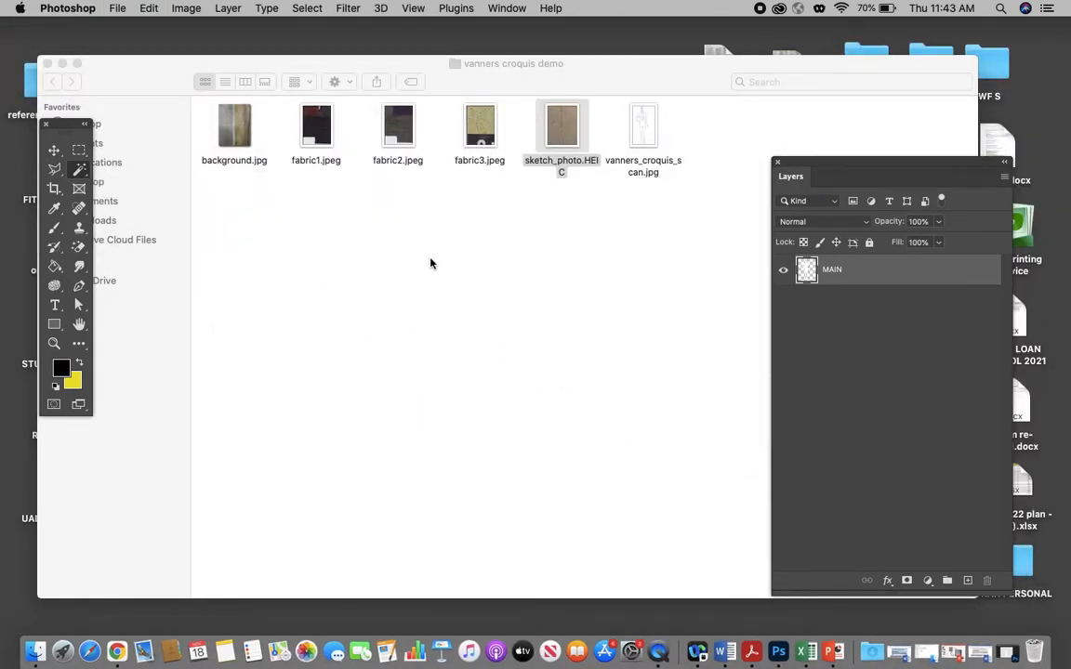
click(409, 237)
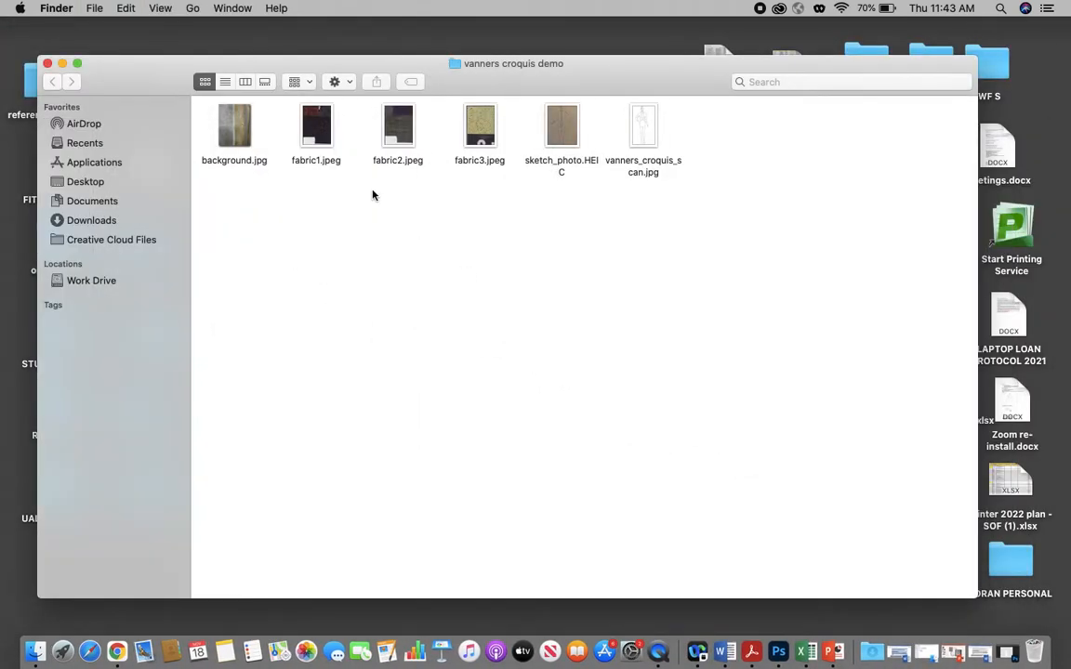
click(315, 126)
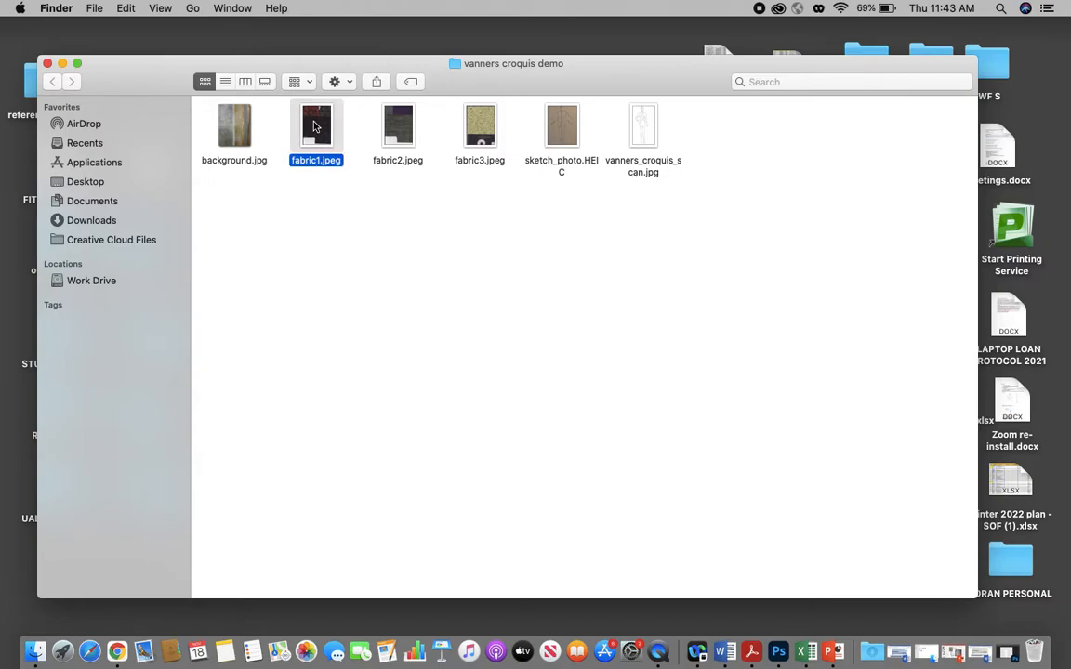
right_click(314, 126)
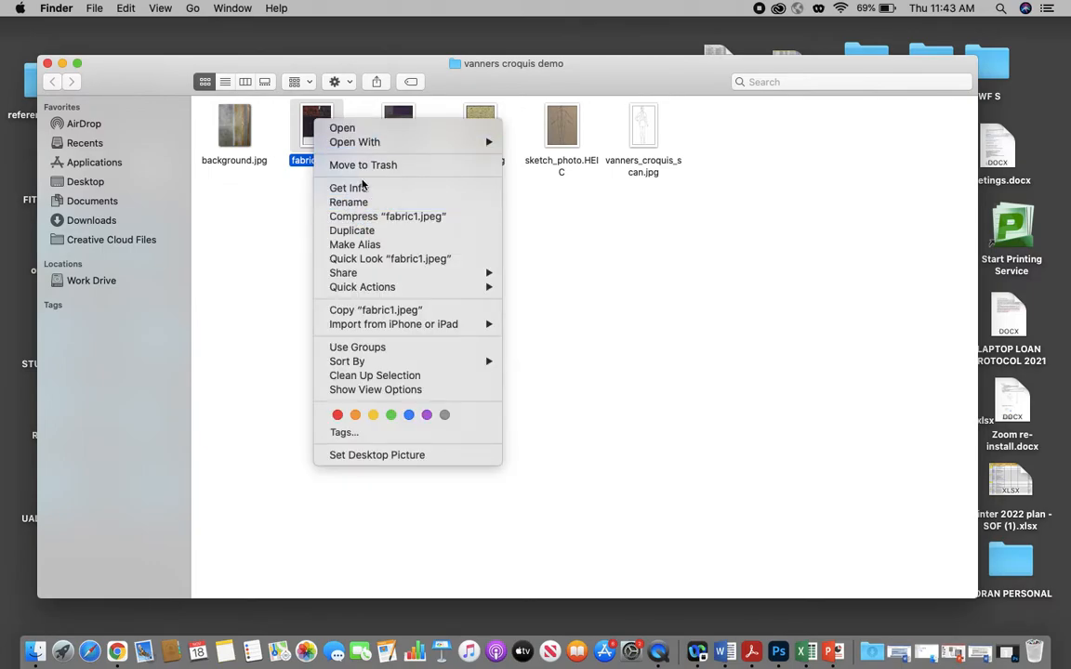
mouse_move(431, 143)
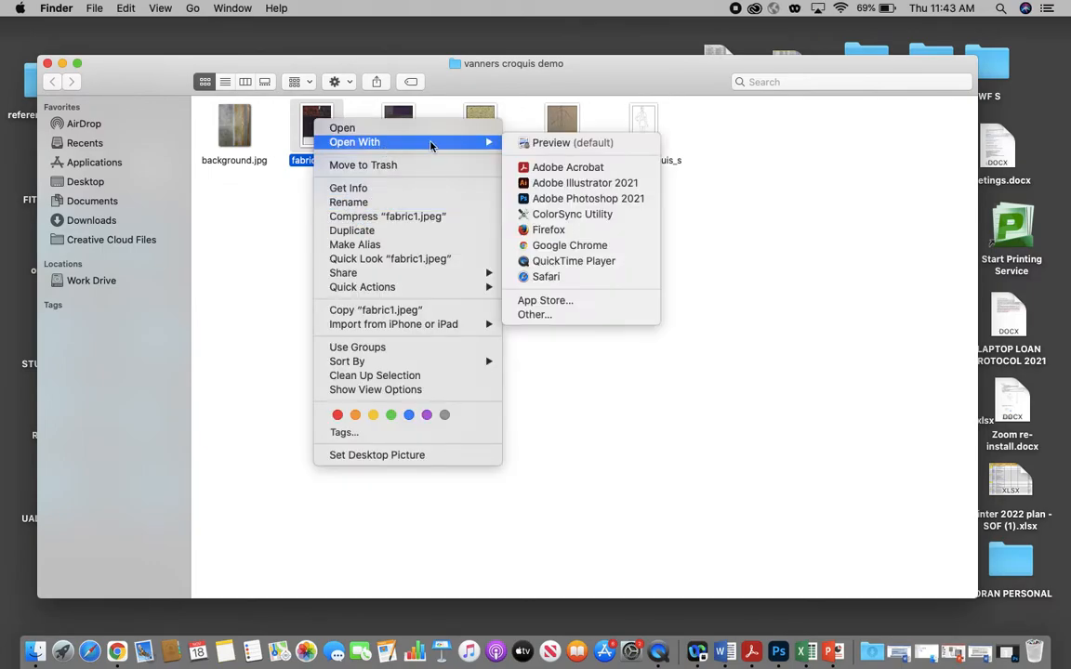
click(581, 199)
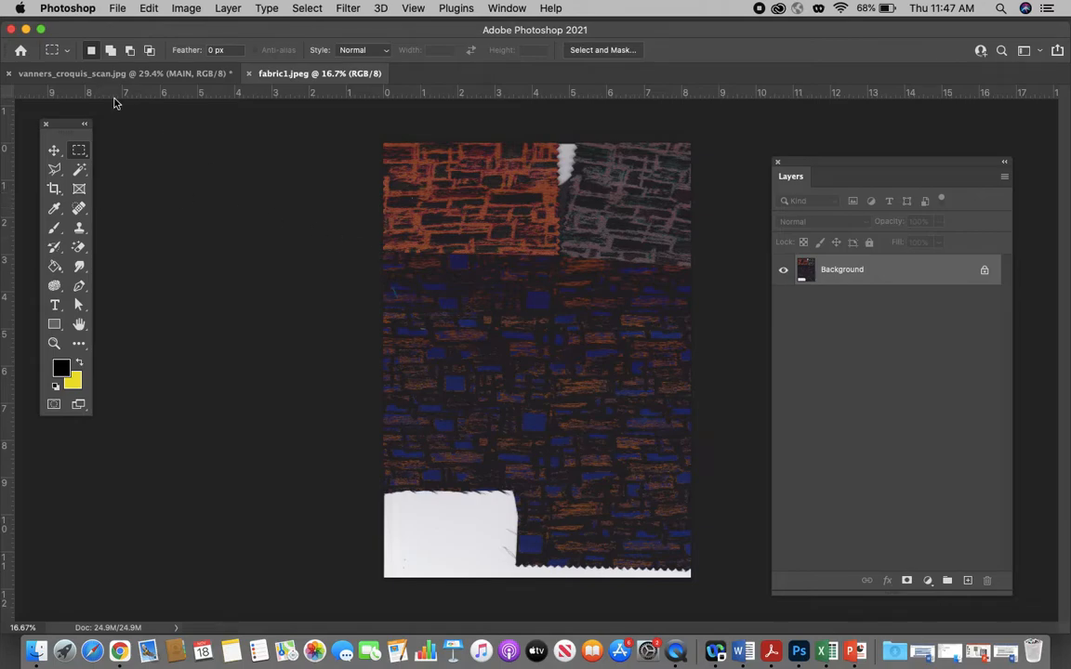
Crop the fabric scan to a rectangle of about 2257 × 1587 px within the blue-and-orange print, excluding the other swatches and white areas
click(78, 149)
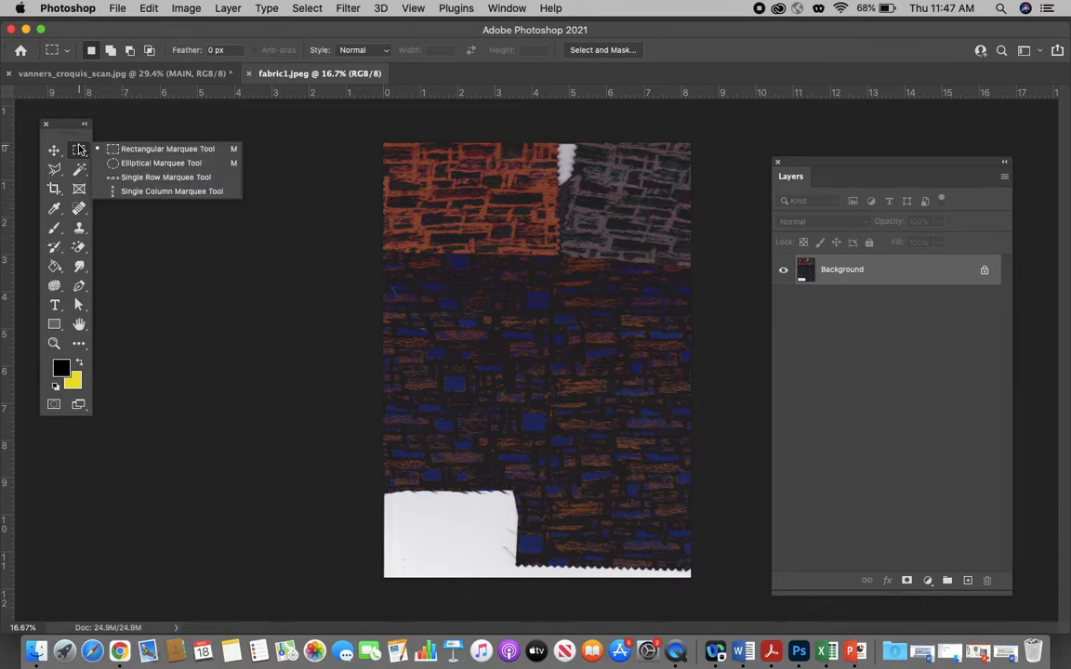
click(144, 148)
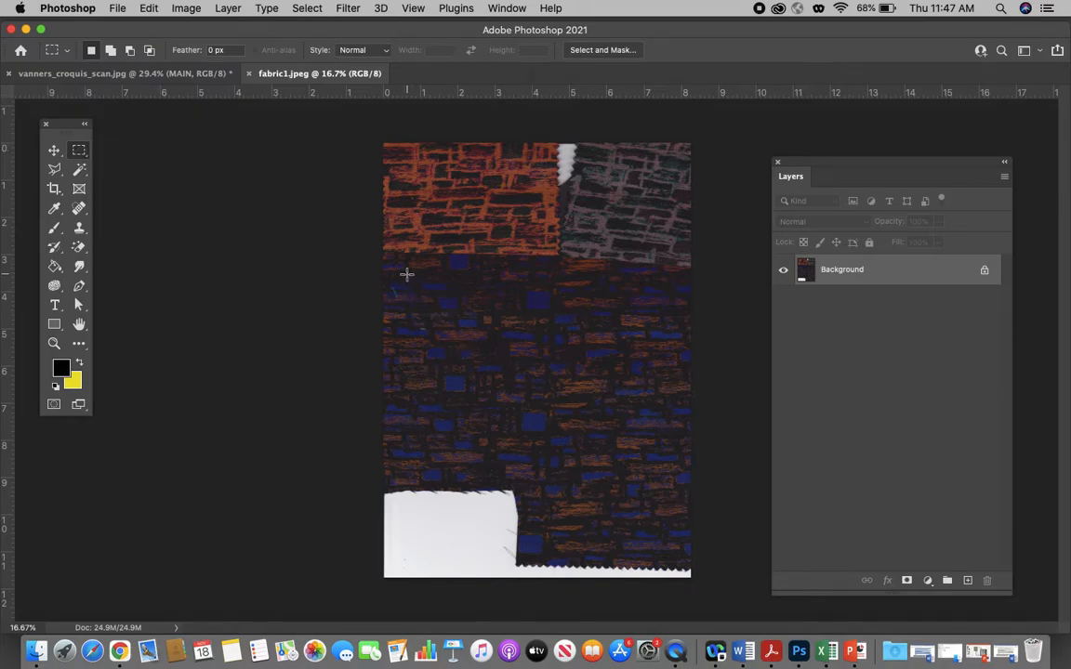
drag(405, 277, 682, 473)
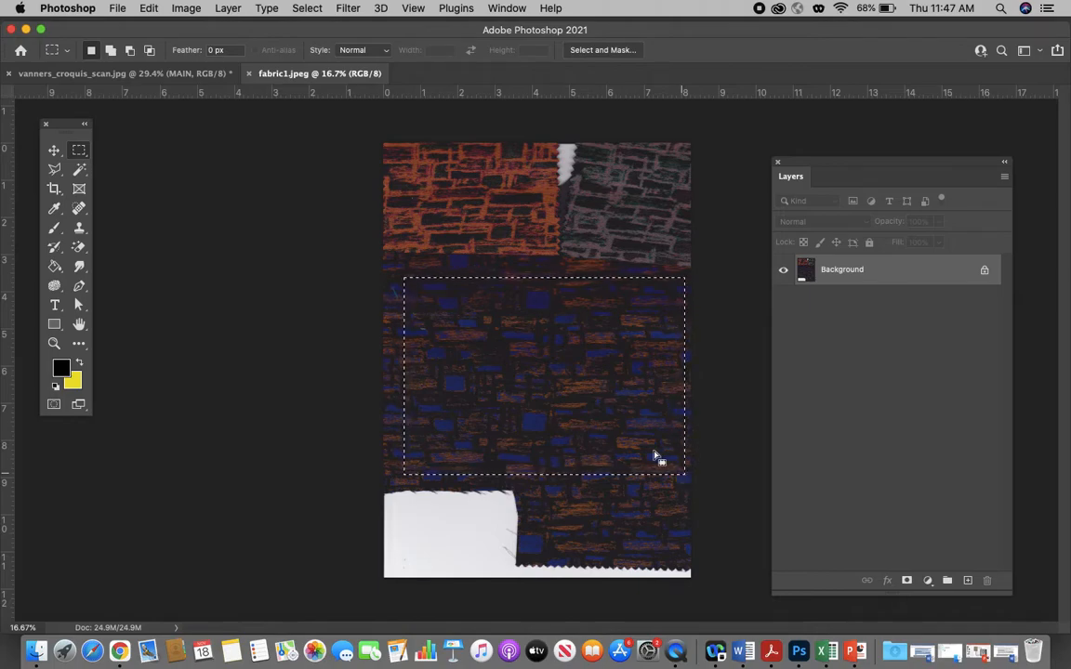
click(187, 8)
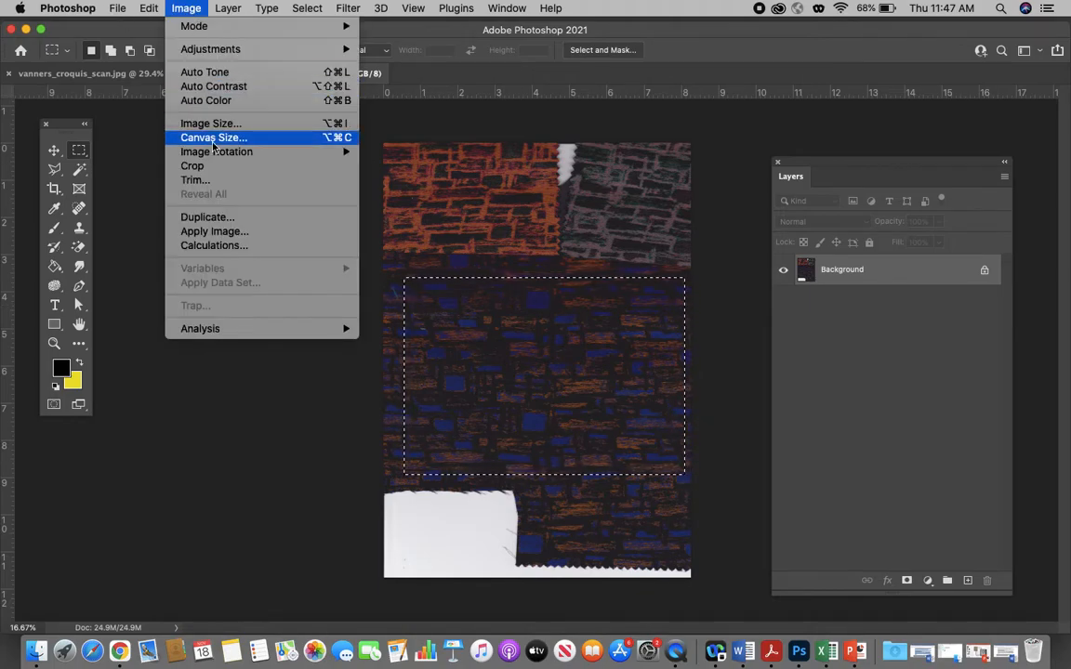
click(204, 167)
click(286, 206)
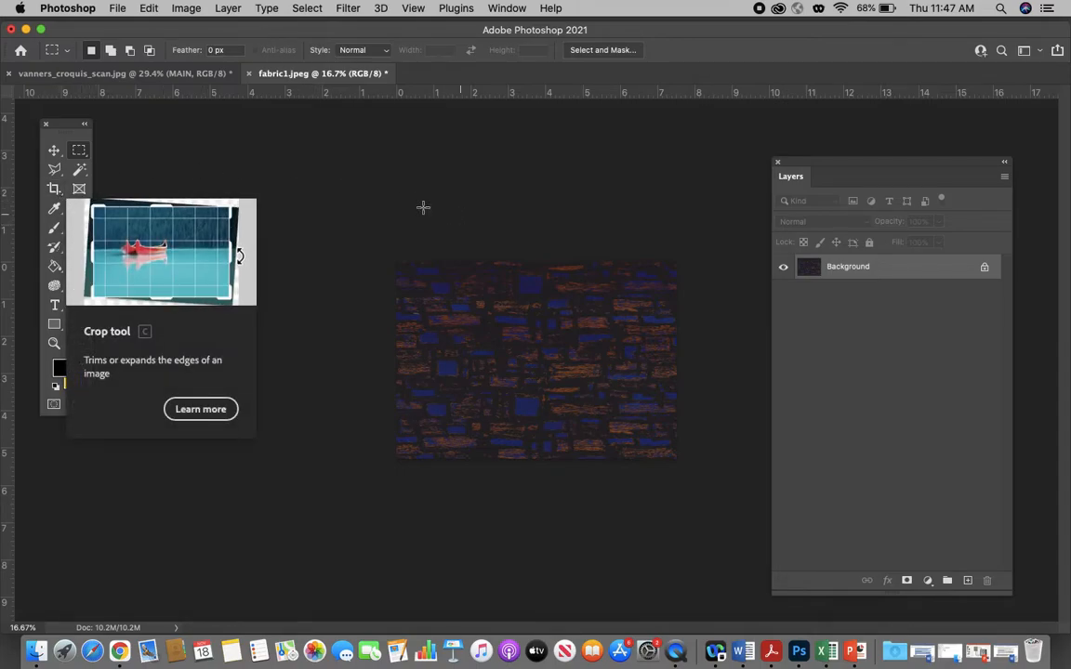
click(53, 149)
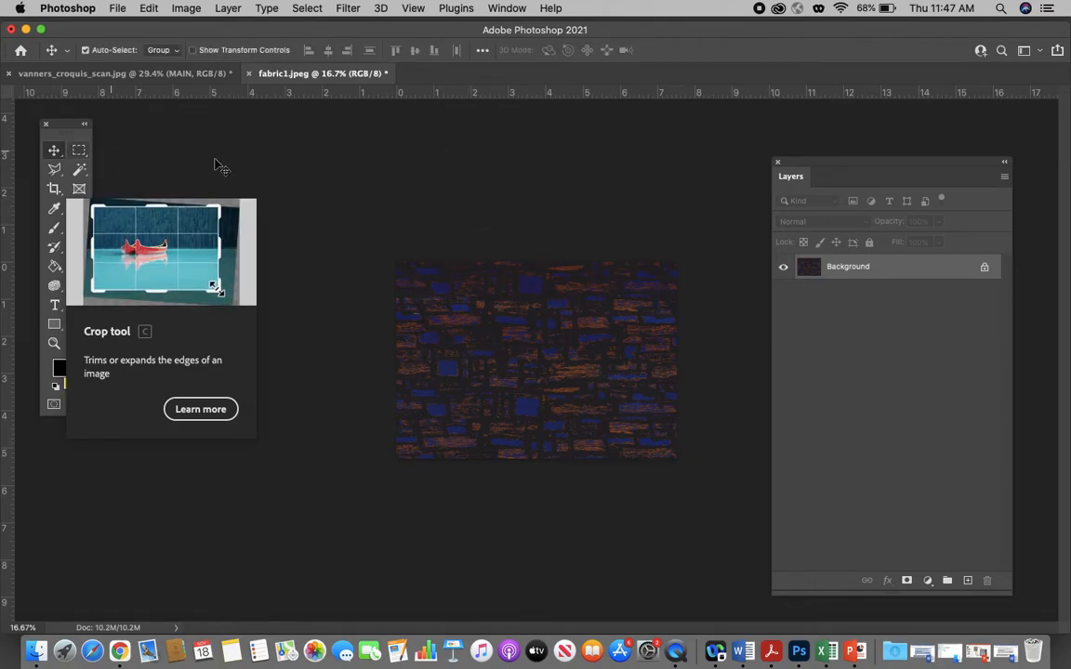
Resize the cropped fabric image to 30 percent in width and height with Resample enabled
click(186, 8)
click(215, 127)
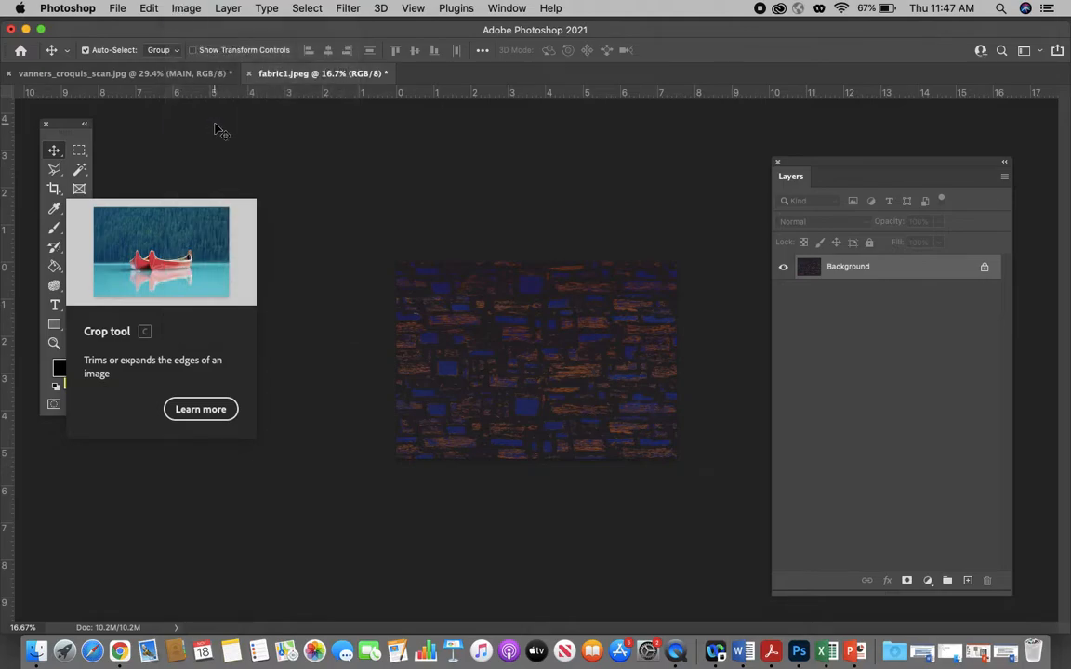
drag(498, 160, 593, 160)
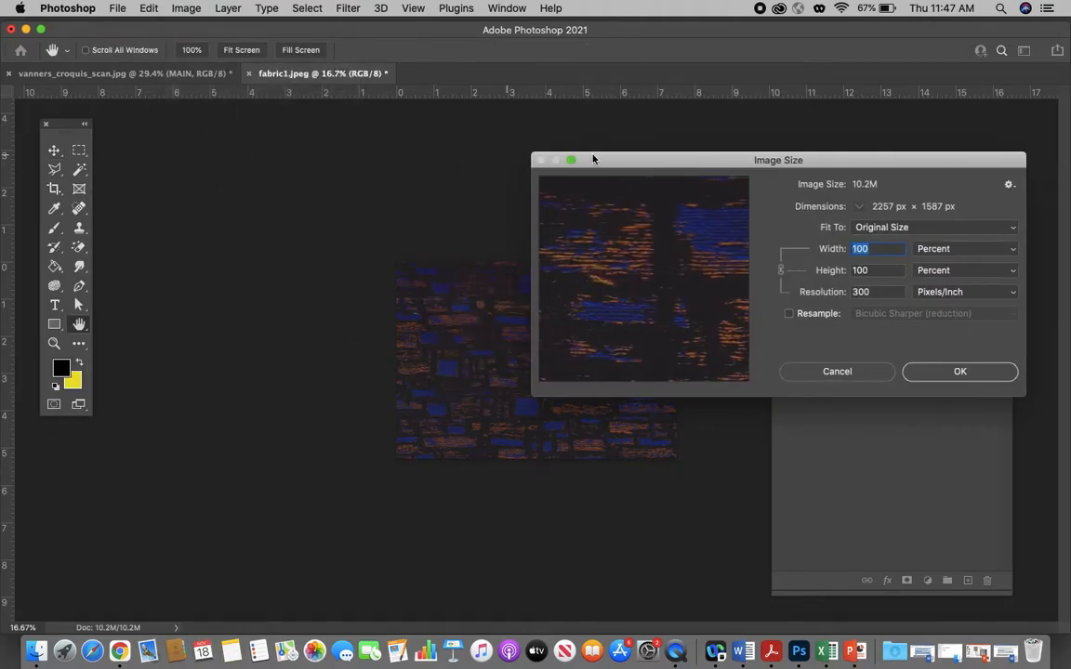
click(789, 315)
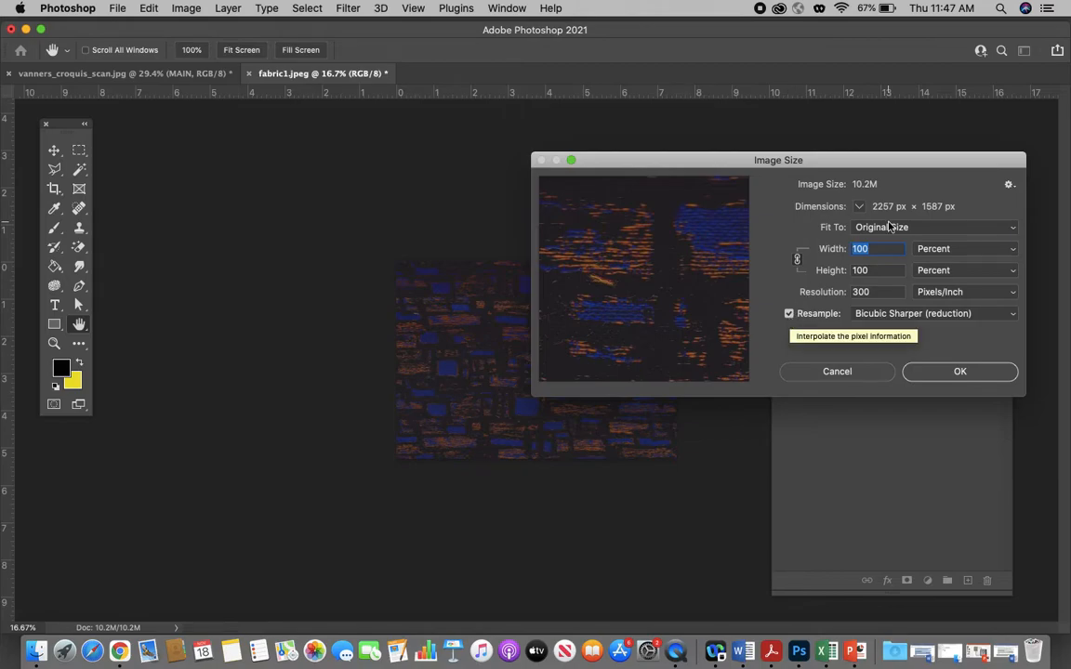
click(943, 251)
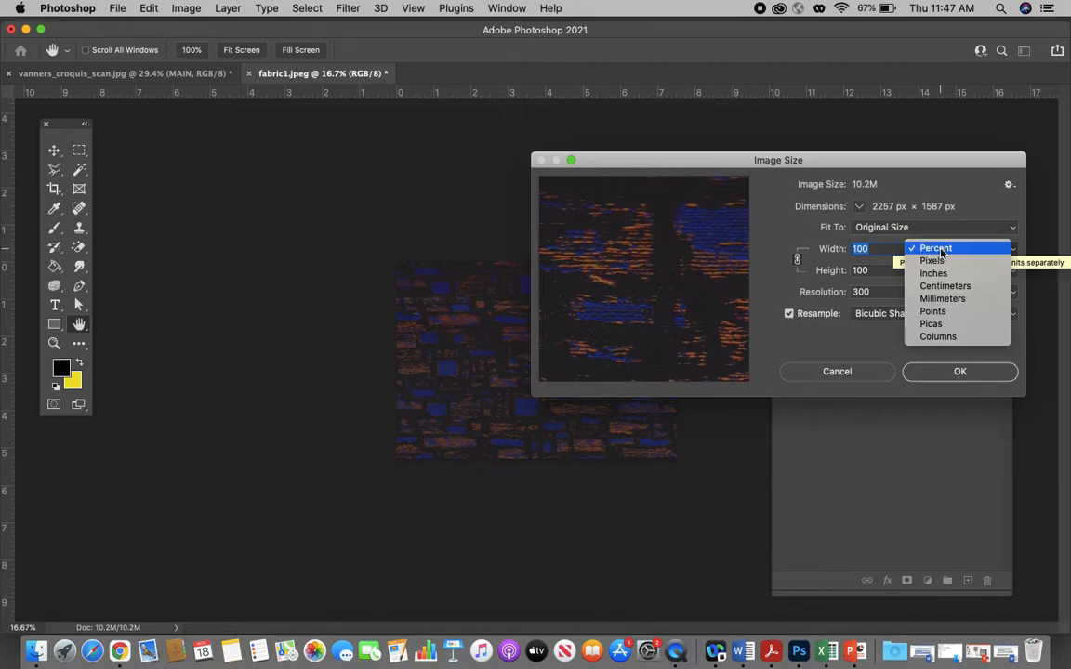
click(936, 249)
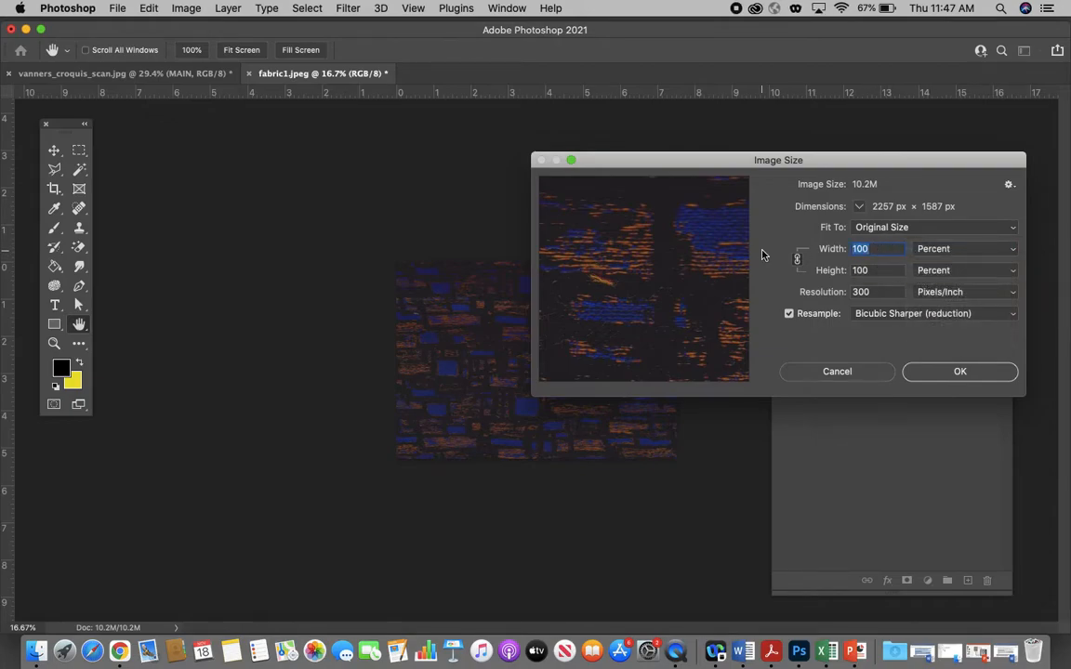
text(30)
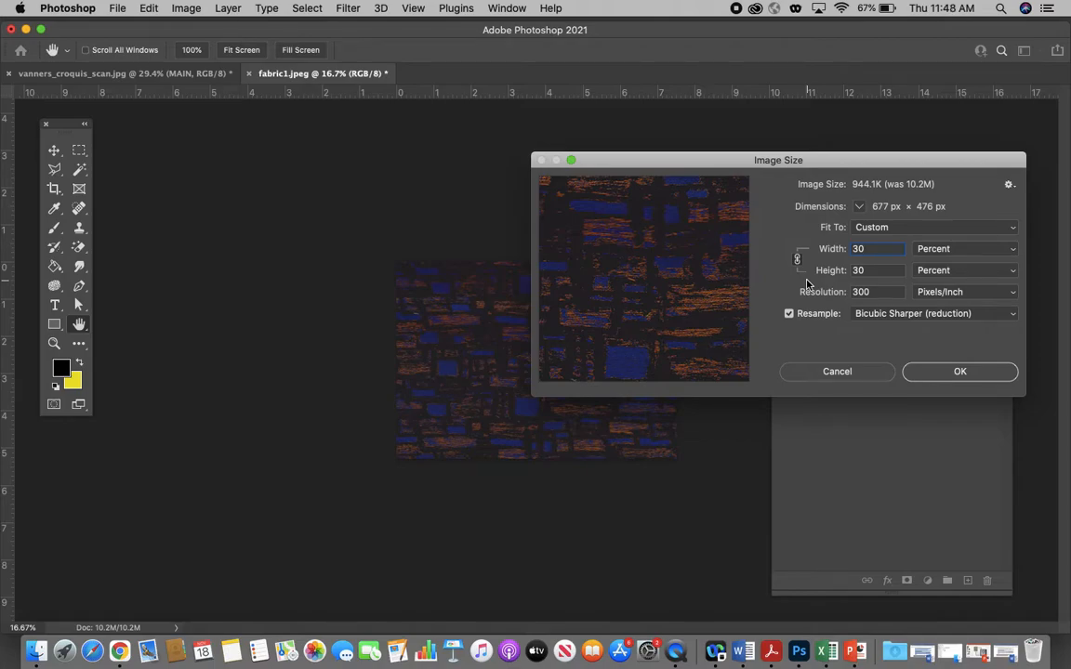
click(960, 372)
Select the whole fabric canvas and define it as a pattern named fabric1.jpeg
scroll(600, 389, up, 8)
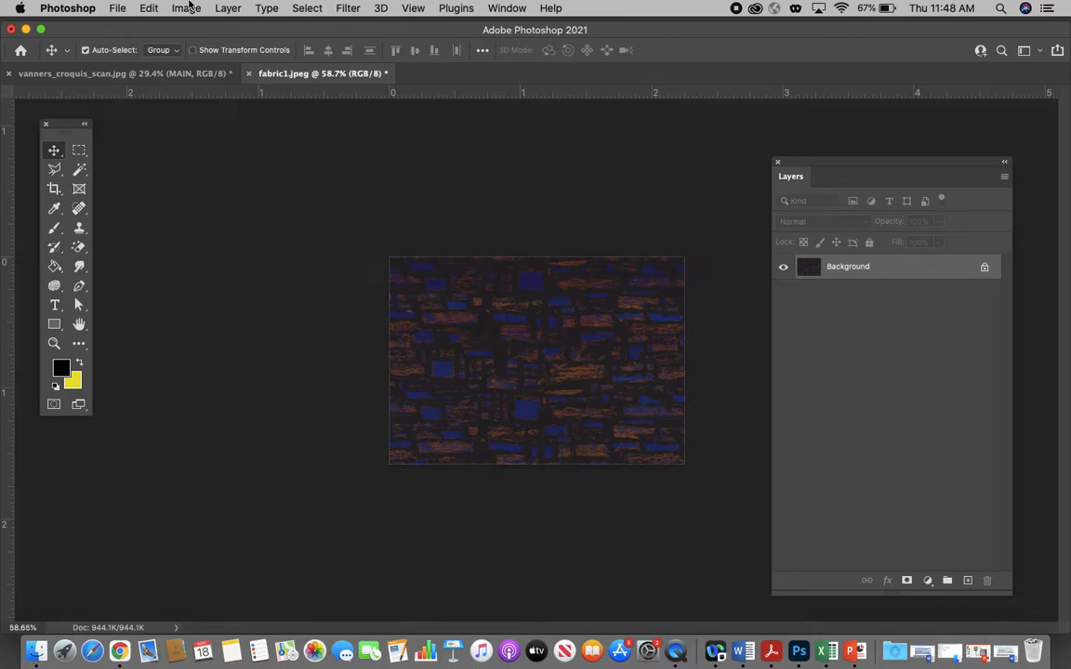
click(307, 9)
click(285, 25)
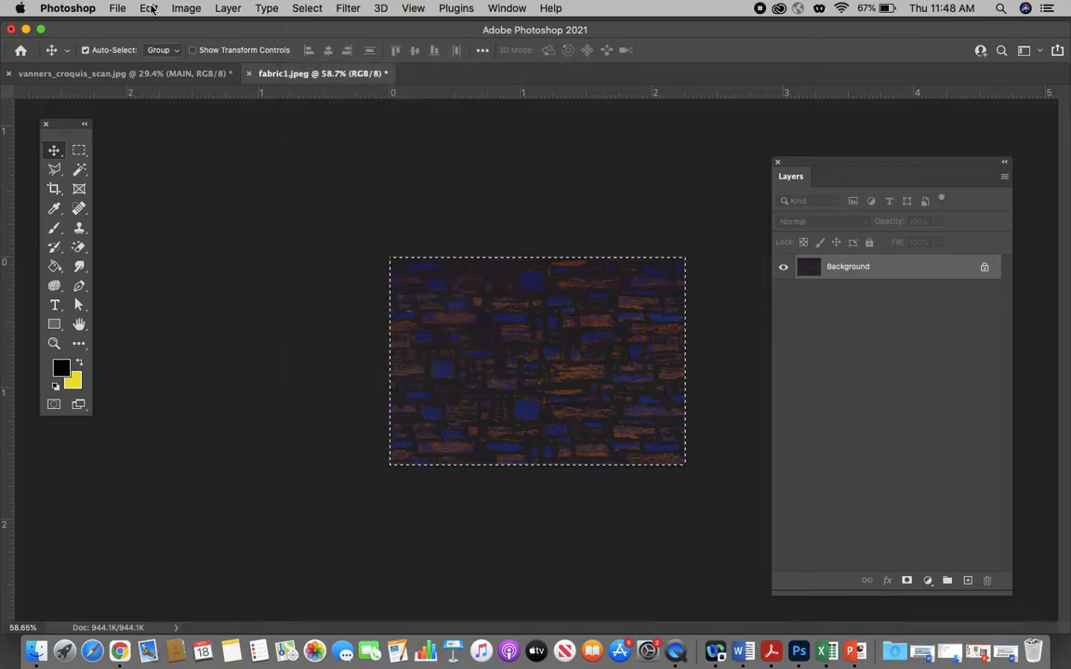
click(149, 8)
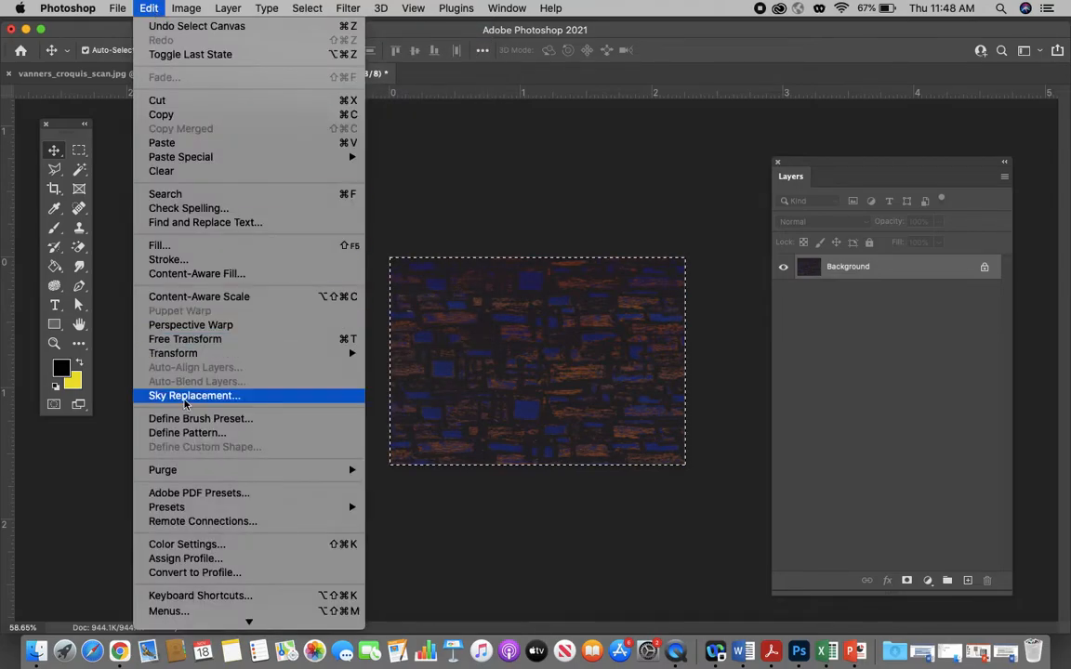
click(187, 432)
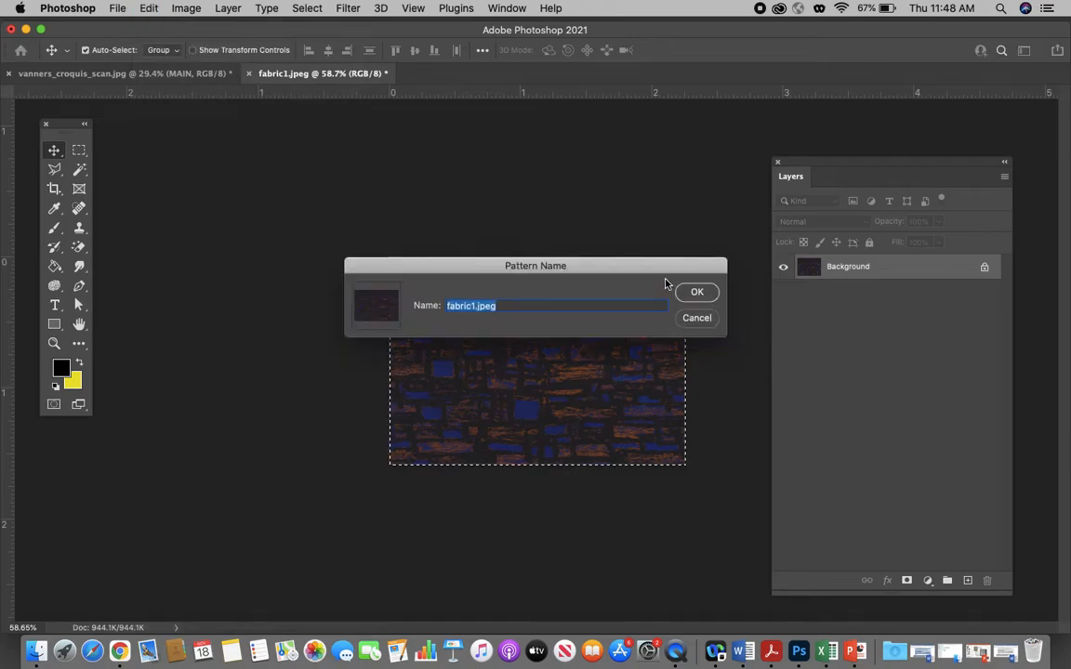
click(509, 307)
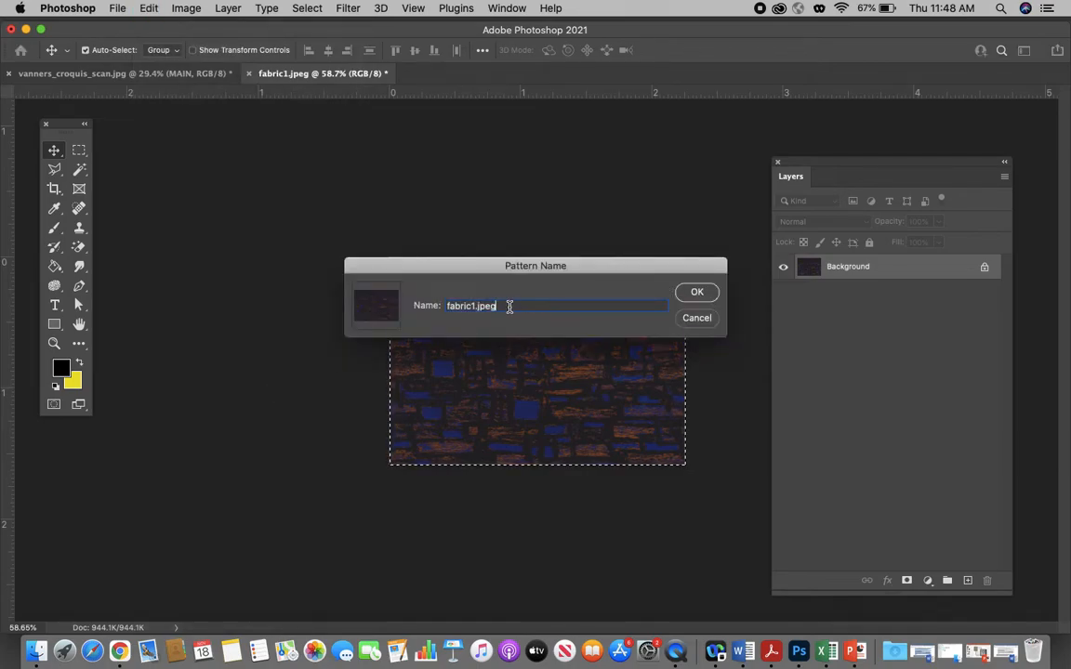
click(697, 293)
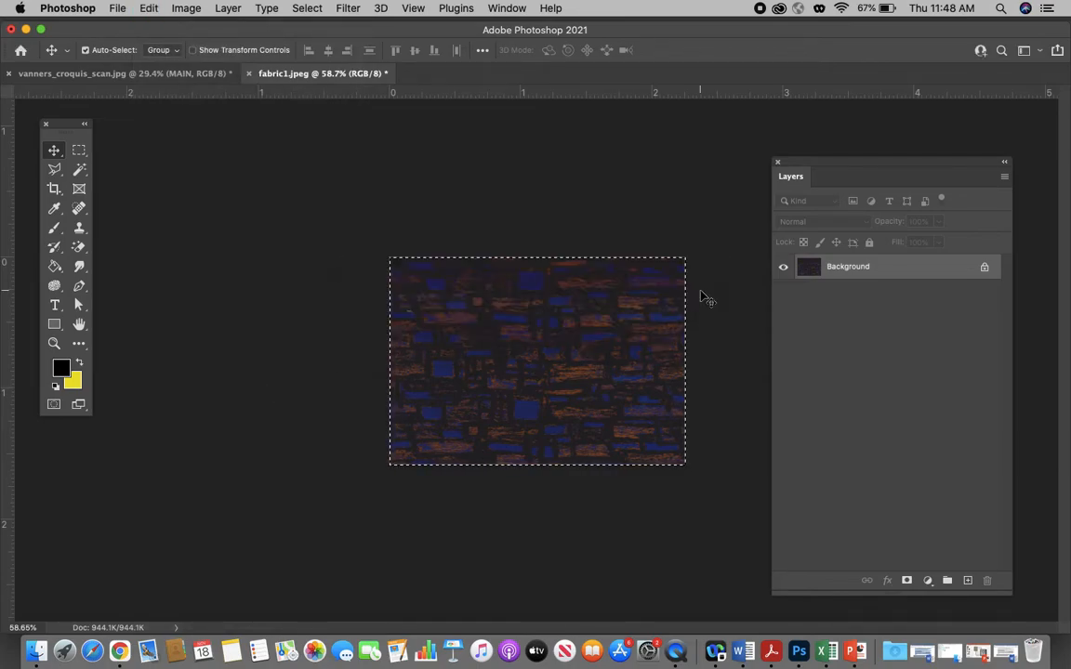
Return to the croquis document and add a new layer named jacket above MAIN
click(115, 74)
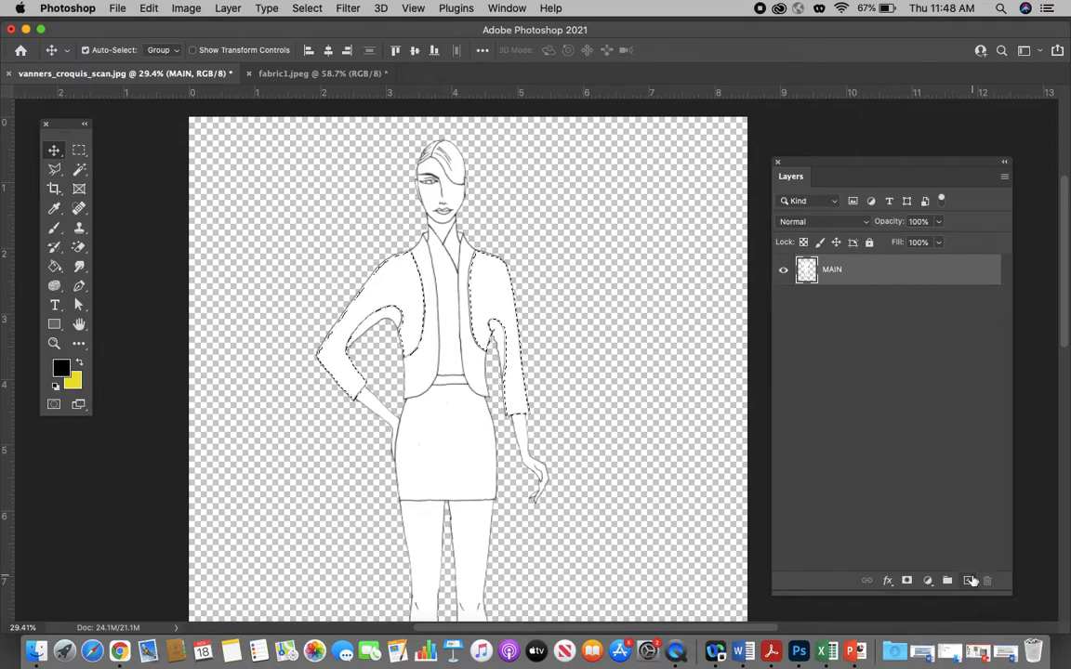
drag(1011, 591, 1011, 490)
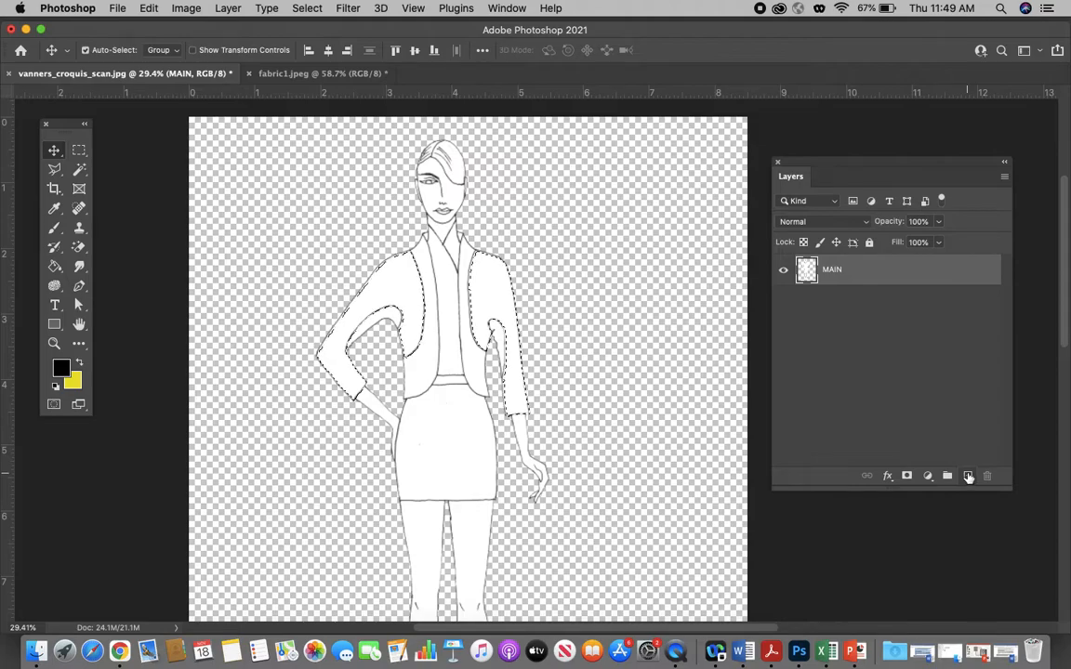
click(966, 476)
double_click(835, 269)
text(jacket)
key(Return)
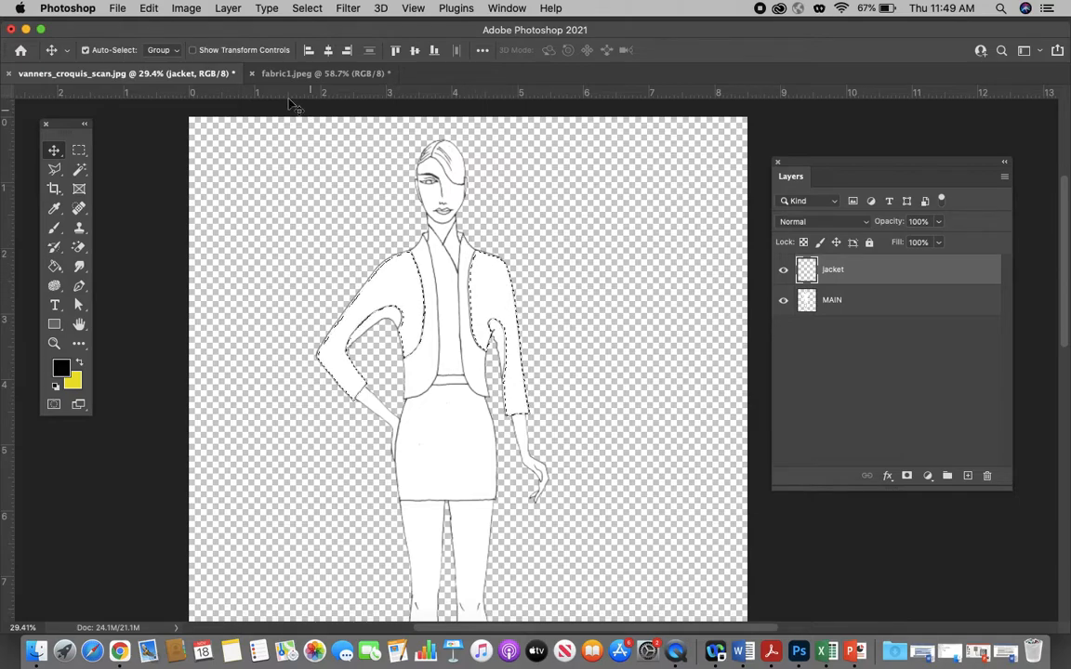
Fill the selected jacket areas on the jacket layer with the newly defined fabric pattern and deselect
click(146, 7)
click(172, 242)
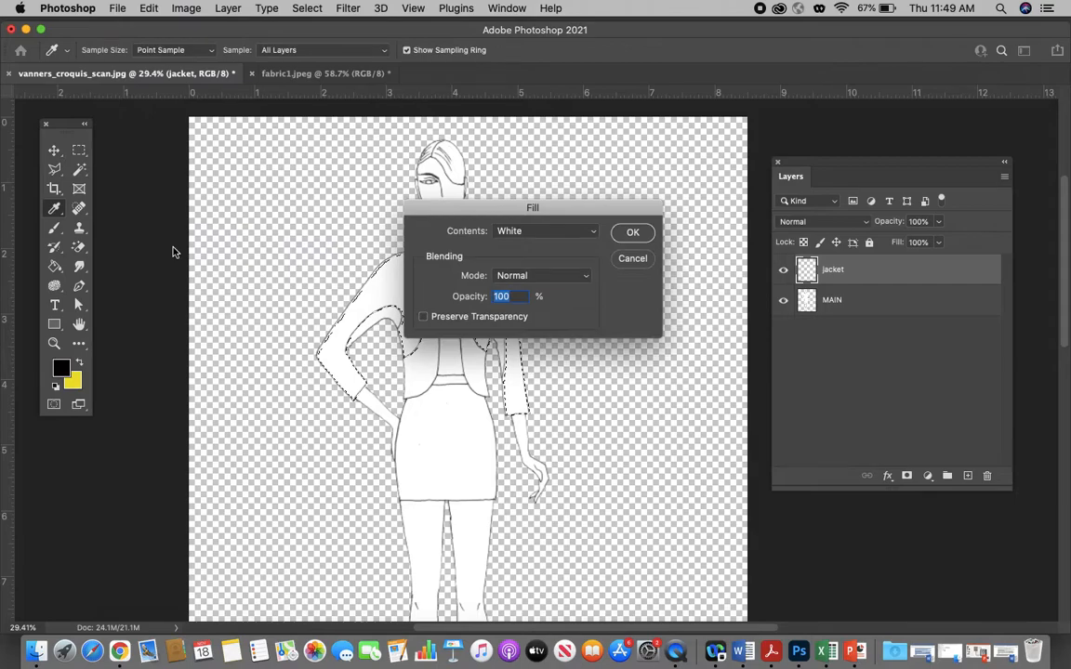
click(560, 238)
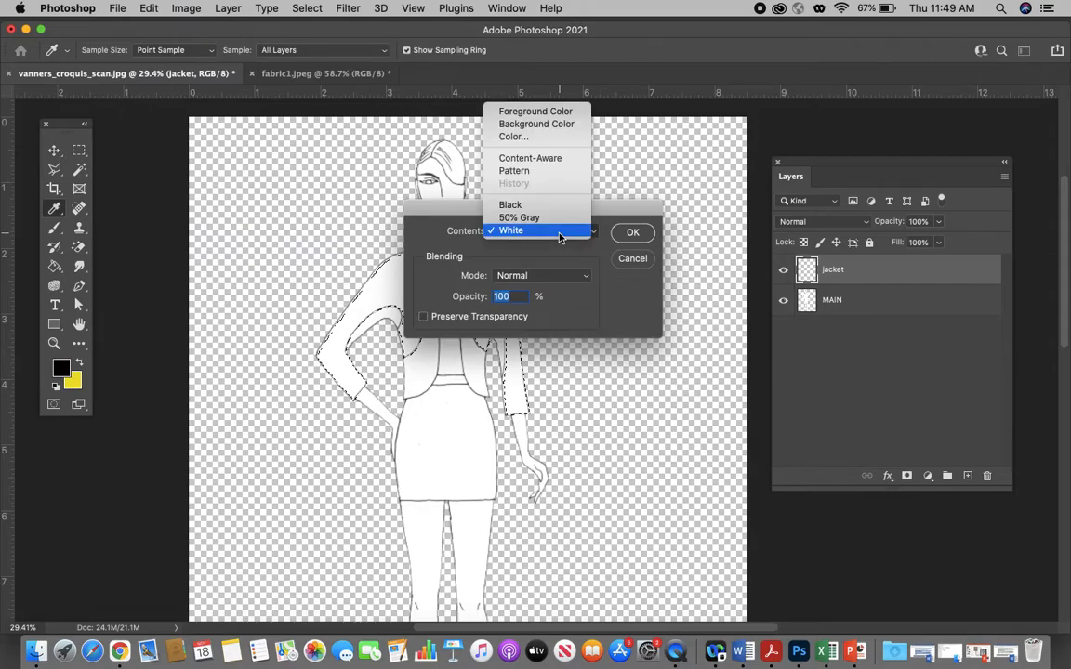
click(556, 171)
click(521, 274)
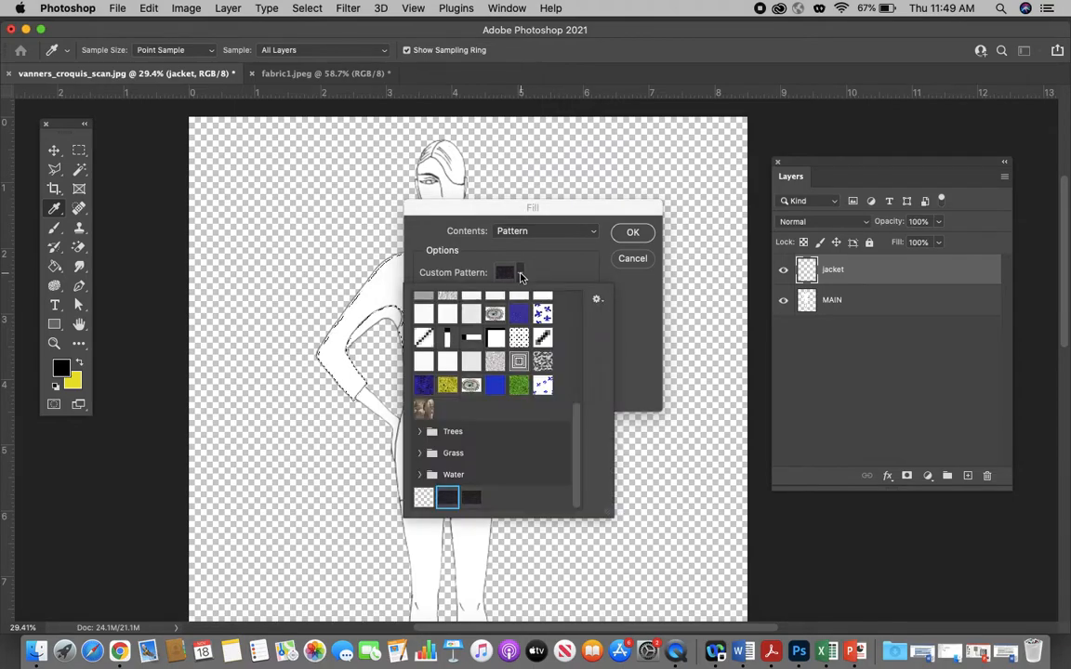
click(471, 499)
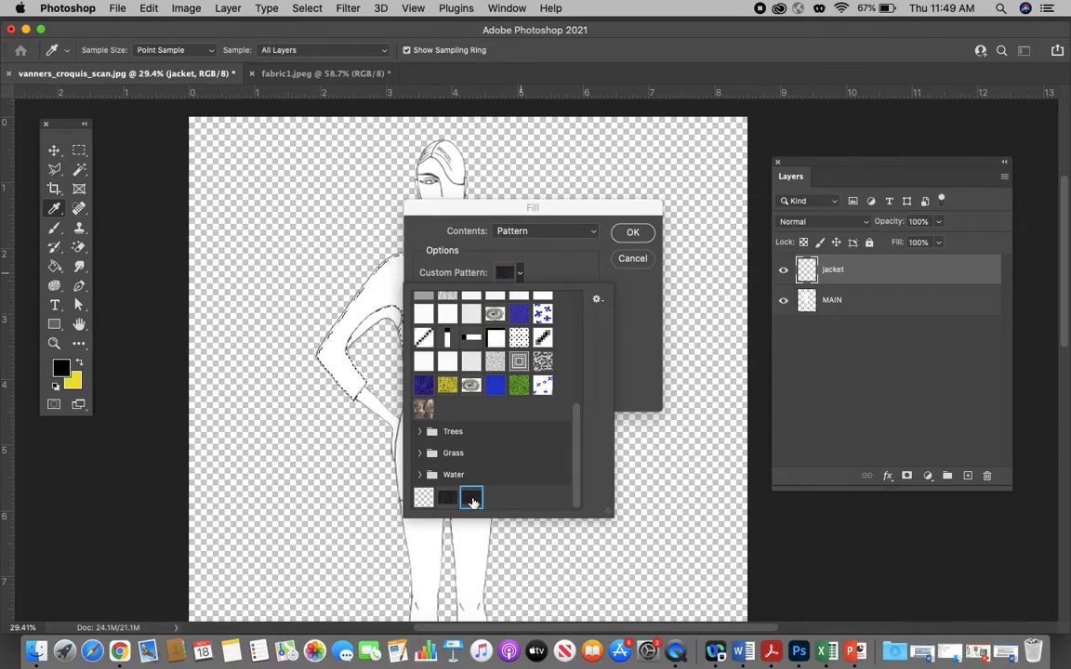
click(633, 234)
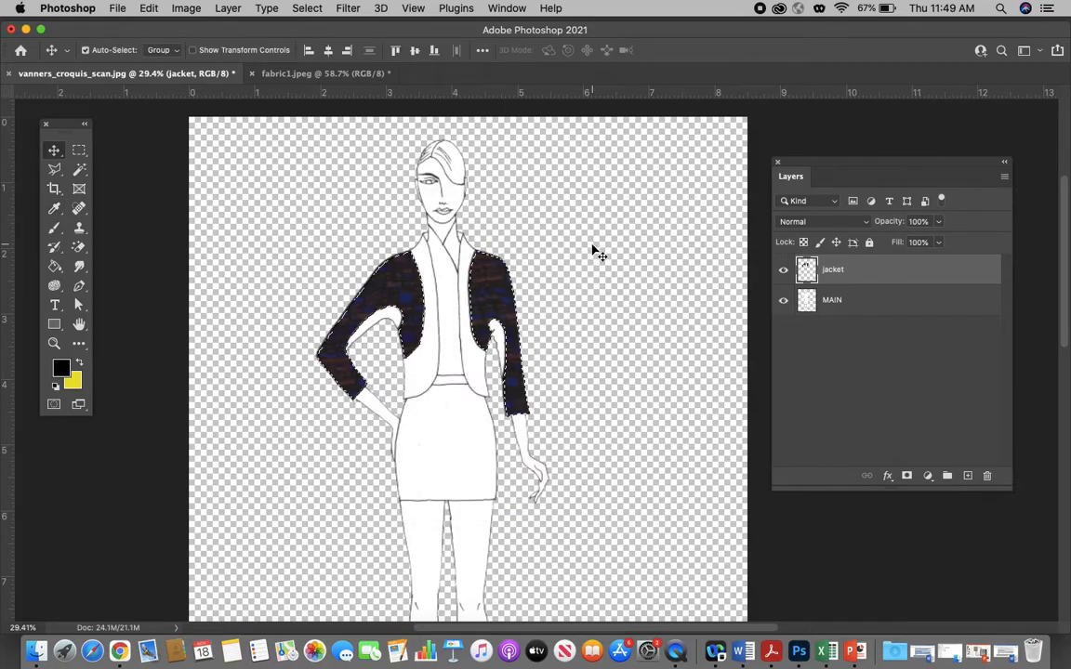
key(super+d)
scroll(596, 253, up, 2)
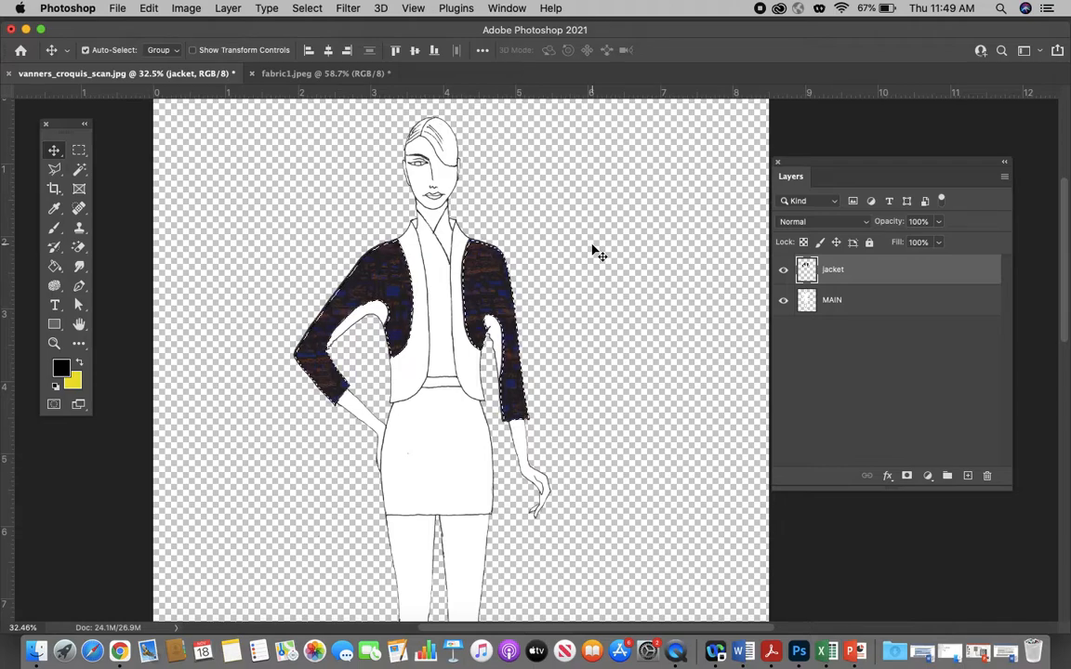
key(super+d)
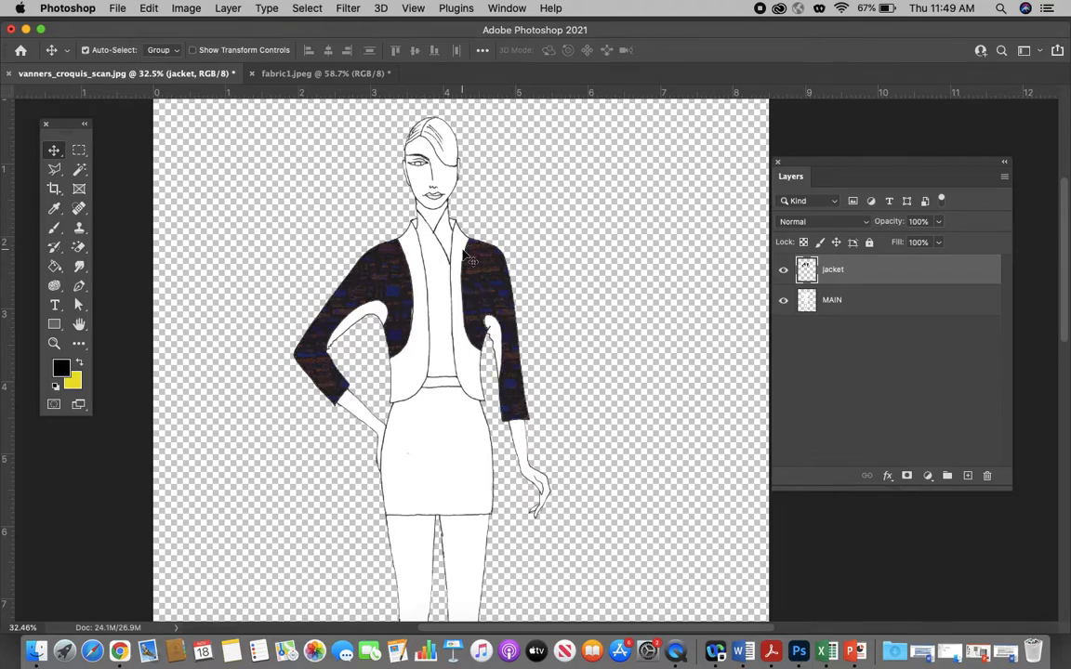
Lock the transparent pixels of the jacket layer and hide the MAIN layer
scroll(437, 234, up, 5)
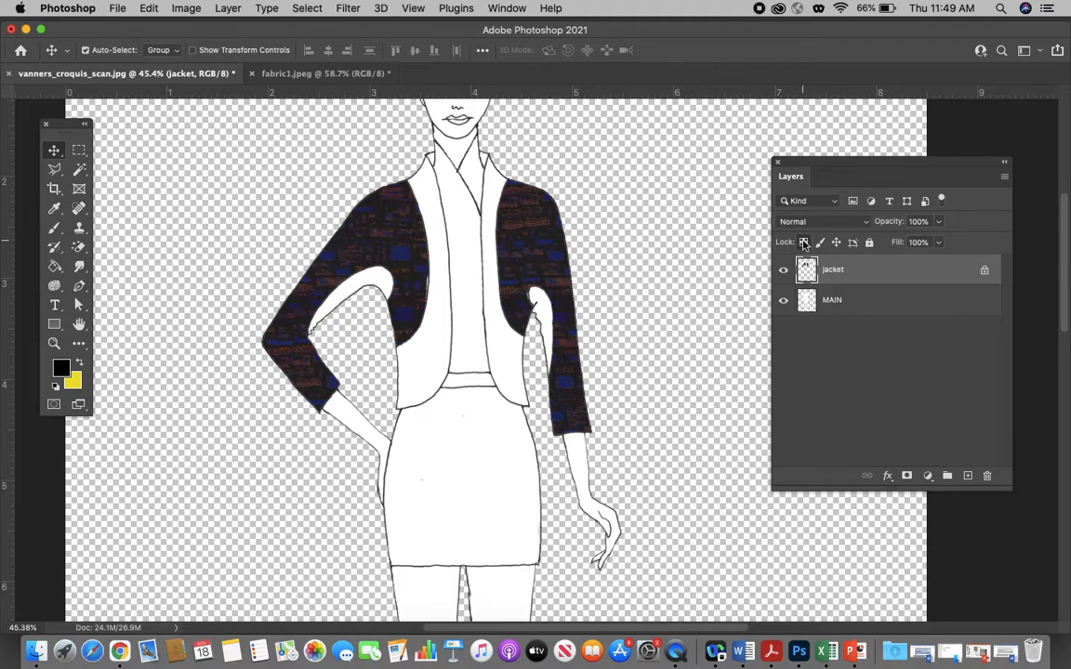
click(784, 270)
click(784, 270)
click(784, 300)
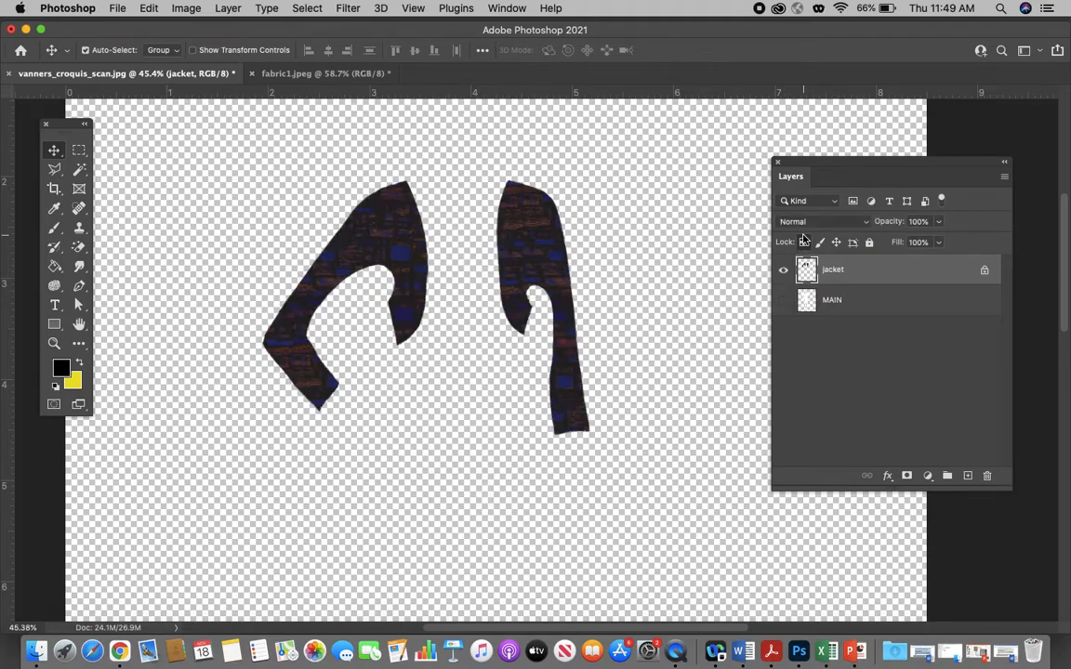
click(784, 269)
click(784, 270)
Shade the left jacket piece along its outer sleeve edge in black, using a 118 px brush with 0% hardness, 37% opacity and Normal mode
click(55, 229)
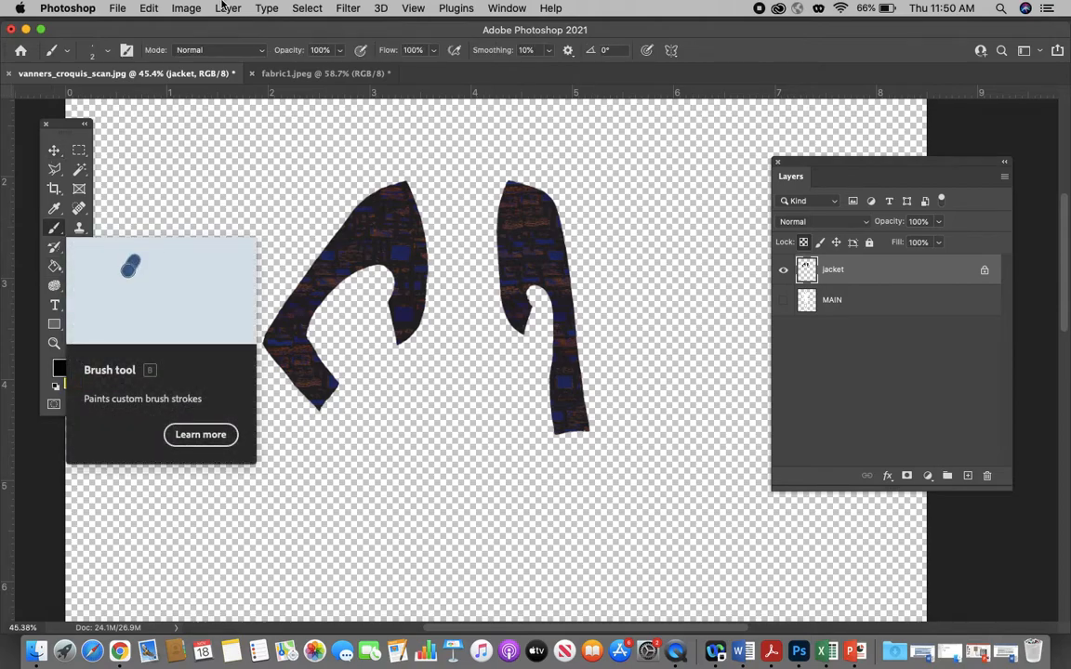
click(108, 51)
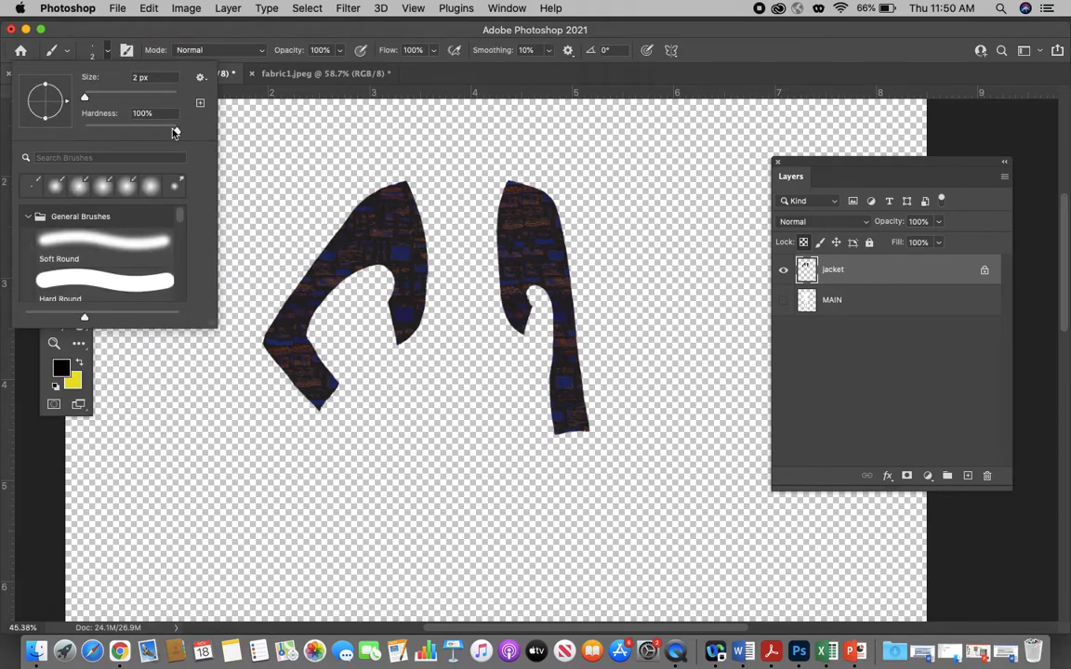
drag(177, 131, 58, 127)
drag(85, 98, 134, 104)
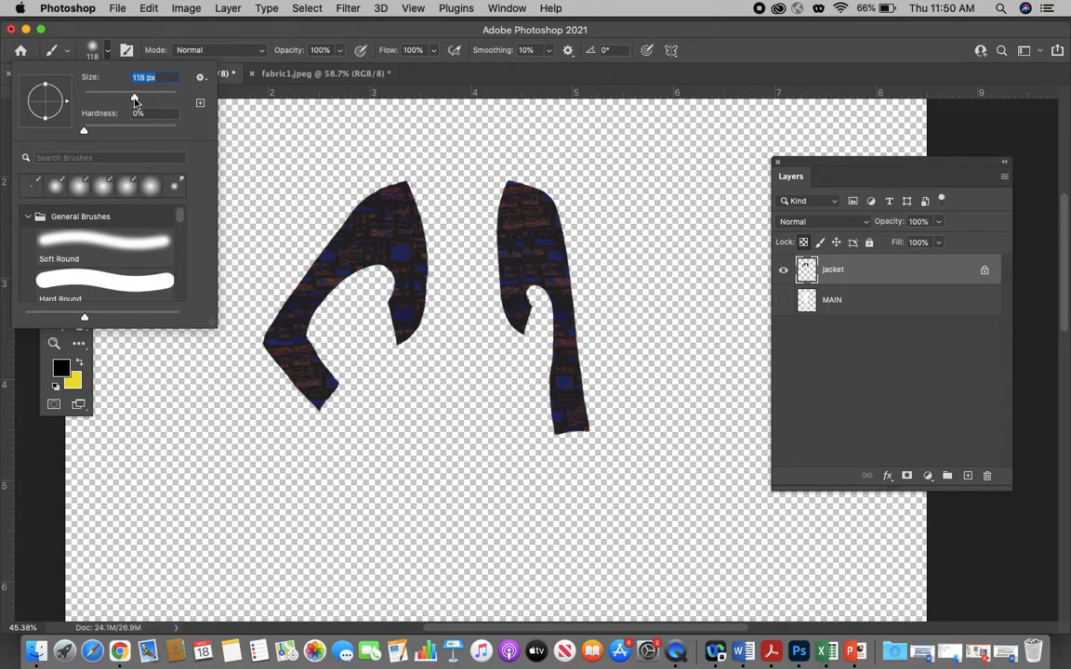
click(339, 51)
click(299, 73)
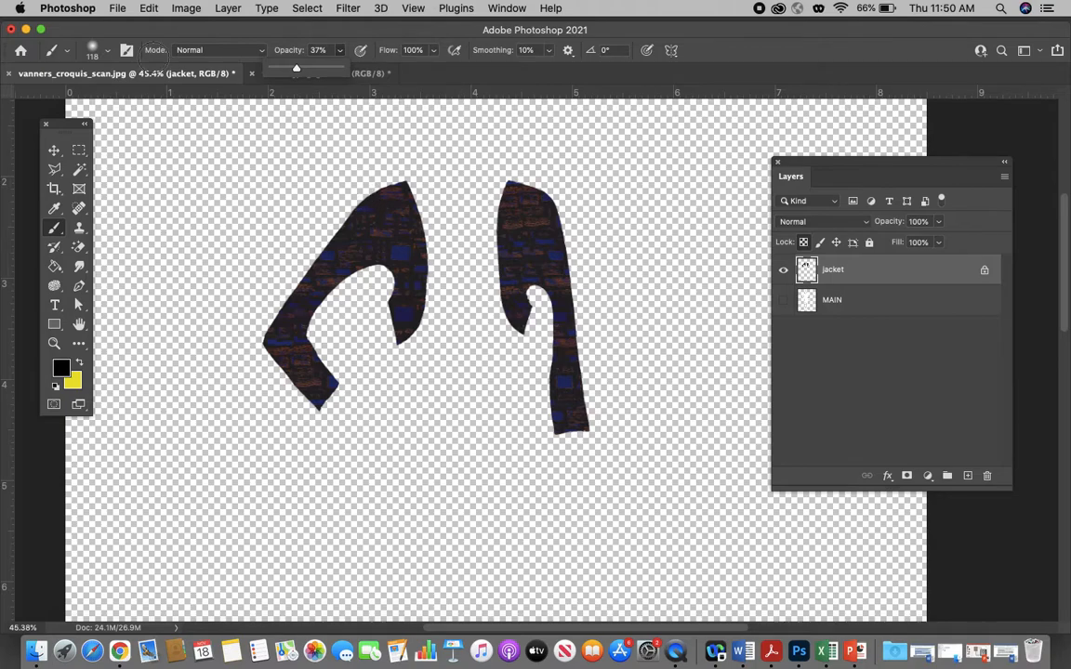
click(258, 52)
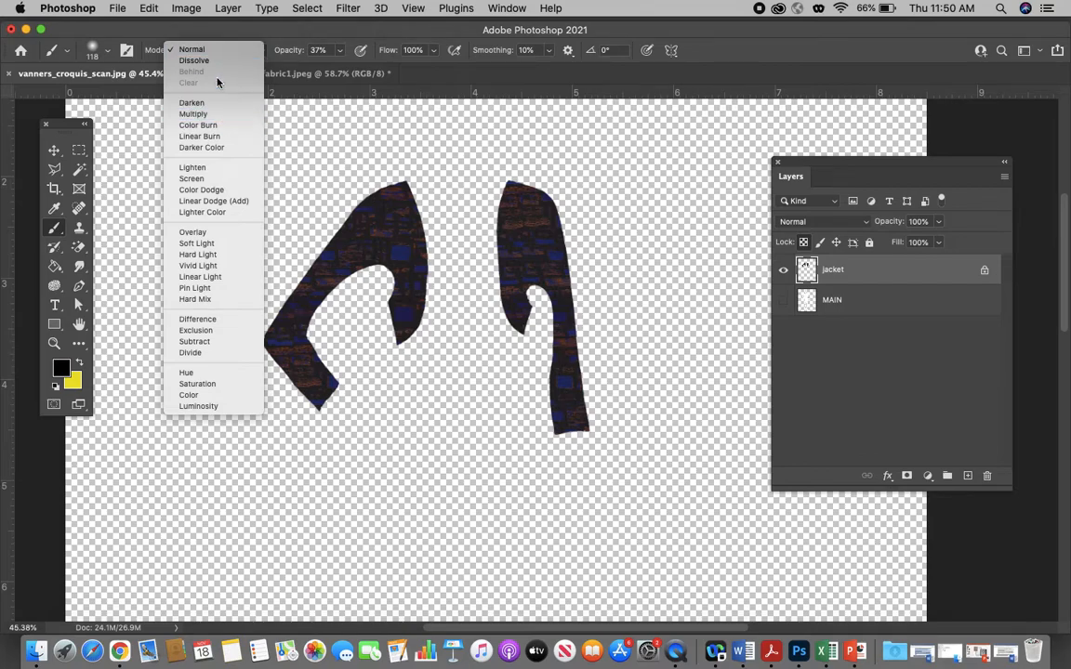
click(190, 49)
mouse_move(385, 193)
mouse_down()
mouse_move(348, 225)
mouse_move(382, 183)
mouse_move(346, 223)
mouse_move(270, 320)
mouse_move(278, 309)
mouse_move(271, 338)
mouse_move(372, 255)
mouse_move(389, 270)
mouse_move(380, 320)
mouse_move(386, 281)
mouse_move(385, 312)
mouse_up()
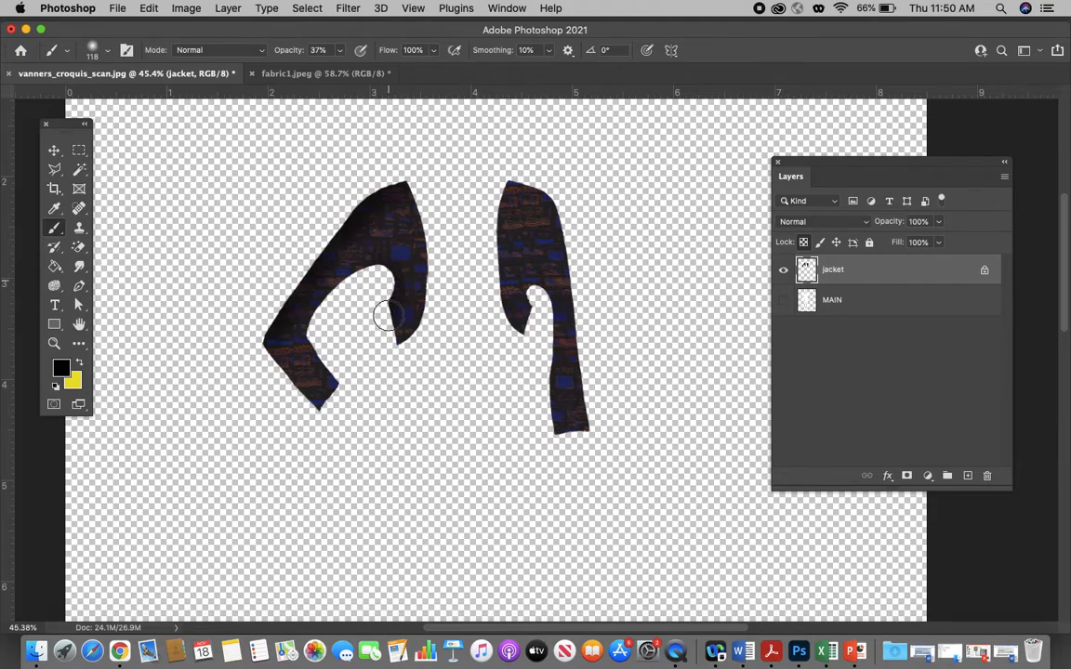
Shade the right jacket piece from the shoulder down the outer sleeve edge with the black brush in Multiply mode
click(262, 51)
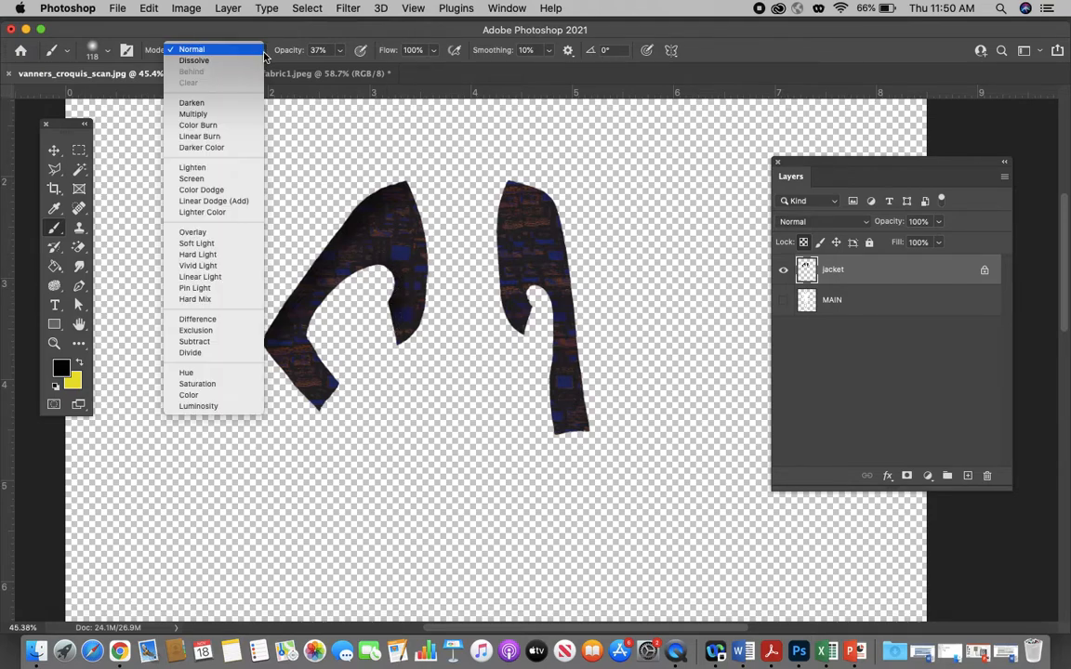
click(215, 116)
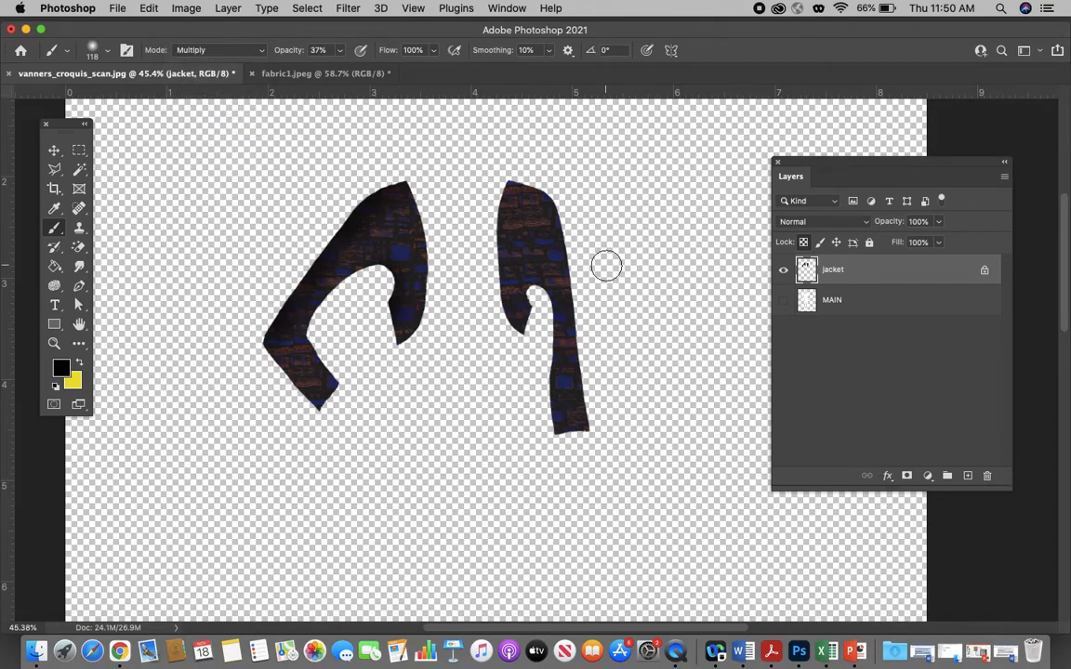
scroll(606, 260, up, 1)
scroll(609, 260, up, 5)
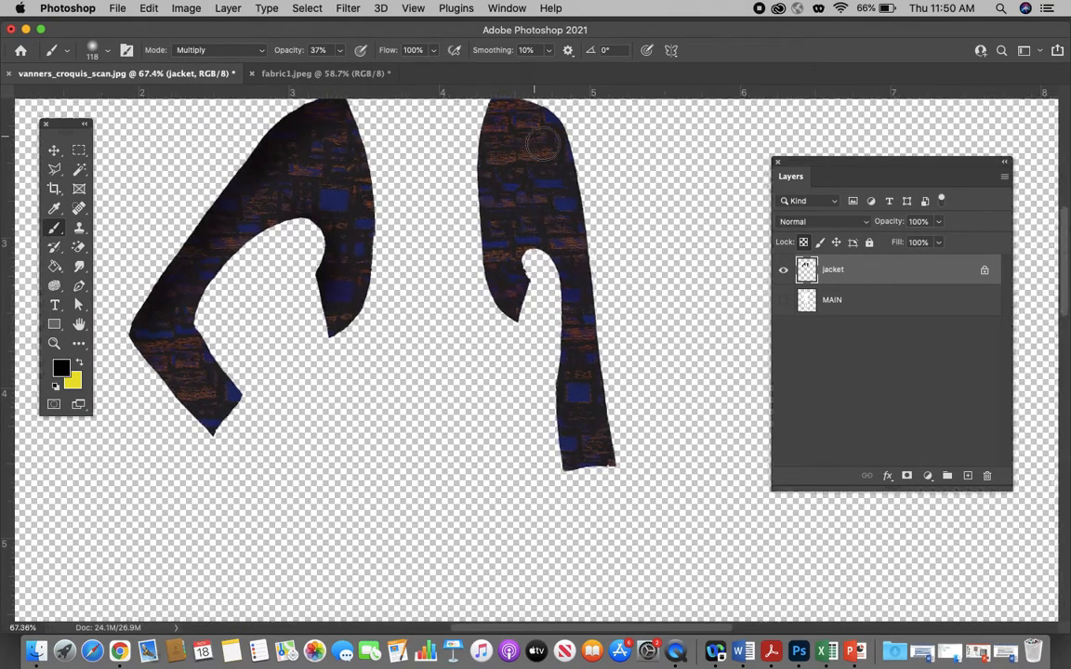
scroll(543, 143, up, 1)
scroll(548, 140, up, 4)
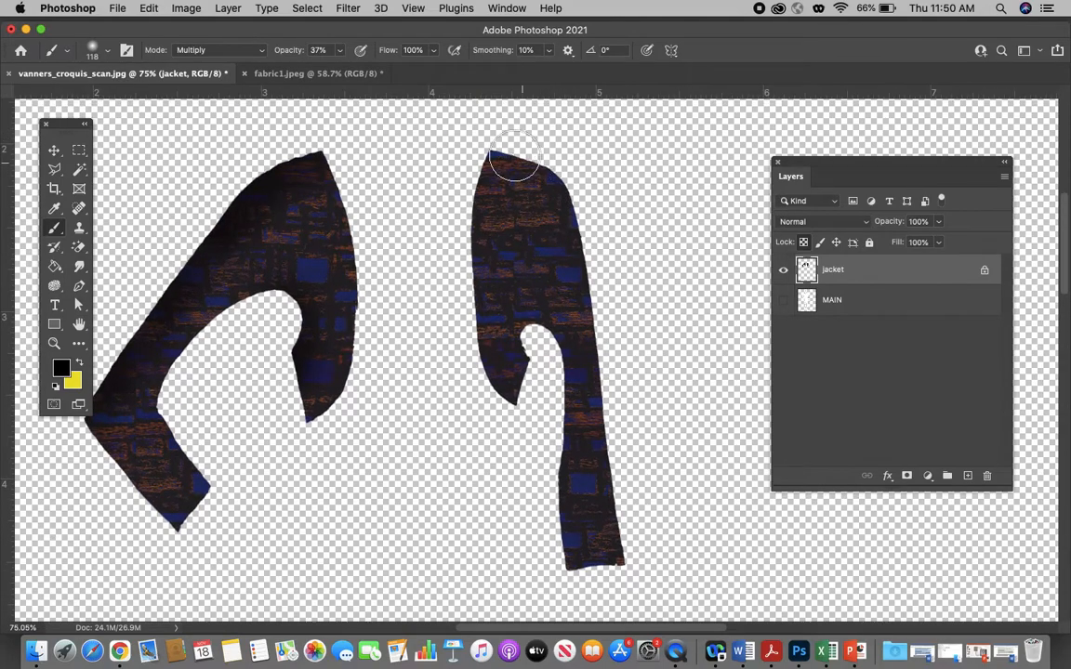
mouse_move(512, 148)
mouse_down()
mouse_move(548, 153)
mouse_move(571, 193)
mouse_move(523, 163)
mouse_move(553, 175)
mouse_move(570, 209)
mouse_up()
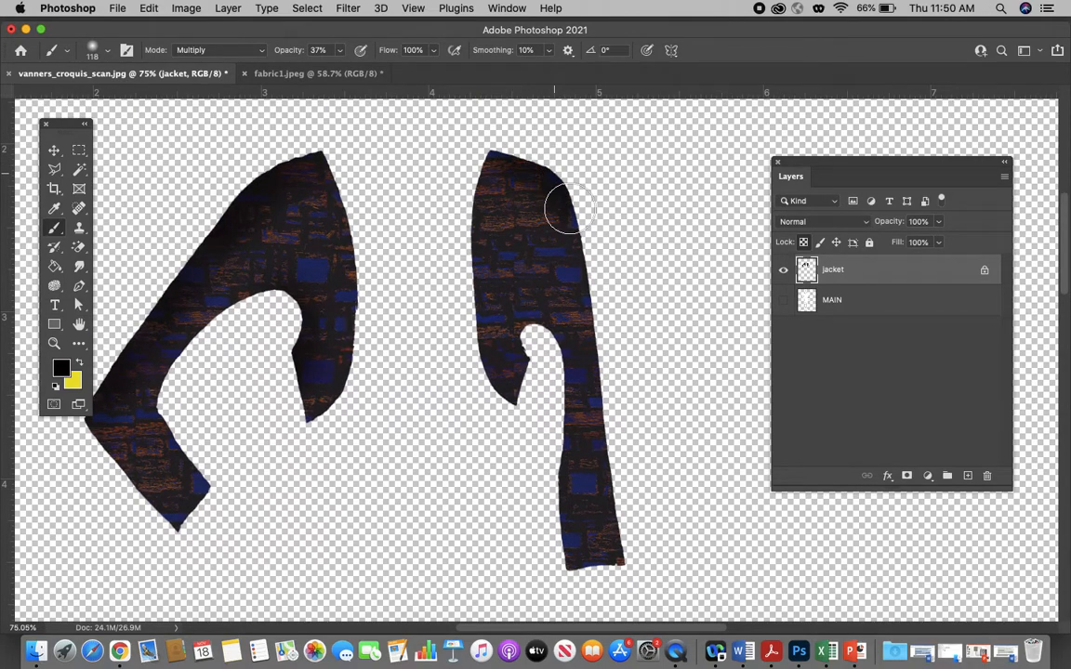
mouse_move(568, 256)
mouse_down()
mouse_move(582, 314)
mouse_move(603, 297)
mouse_move(629, 603)
mouse_move(617, 485)
mouse_move(610, 549)
mouse_move(619, 565)
mouse_move(619, 376)
mouse_move(594, 453)
mouse_move(569, 249)
mouse_up()
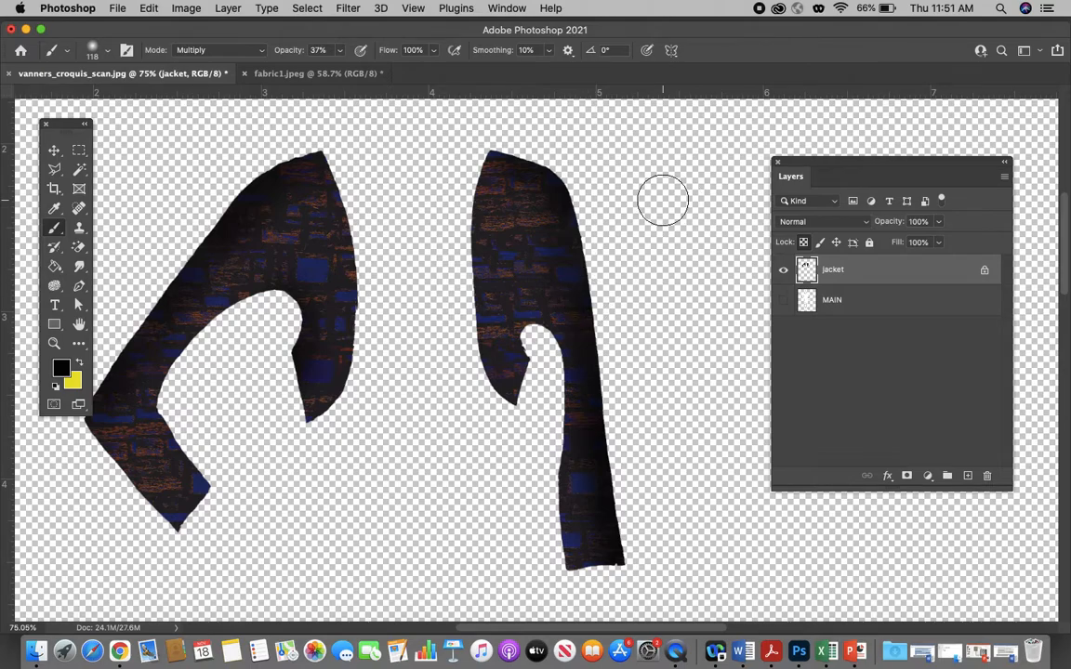
Return the brush to Normal mode and darken the right piece's shoulder and the lower front of the left piece
click(262, 53)
scroll(191, 42, up, 3)
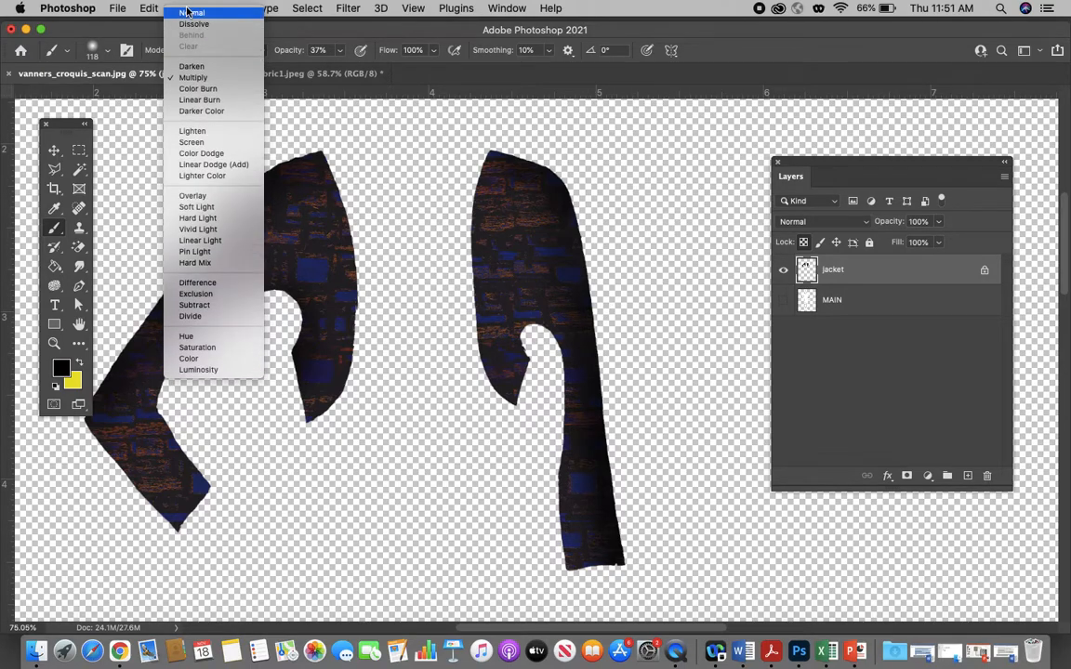
click(188, 15)
drag(495, 172, 551, 177)
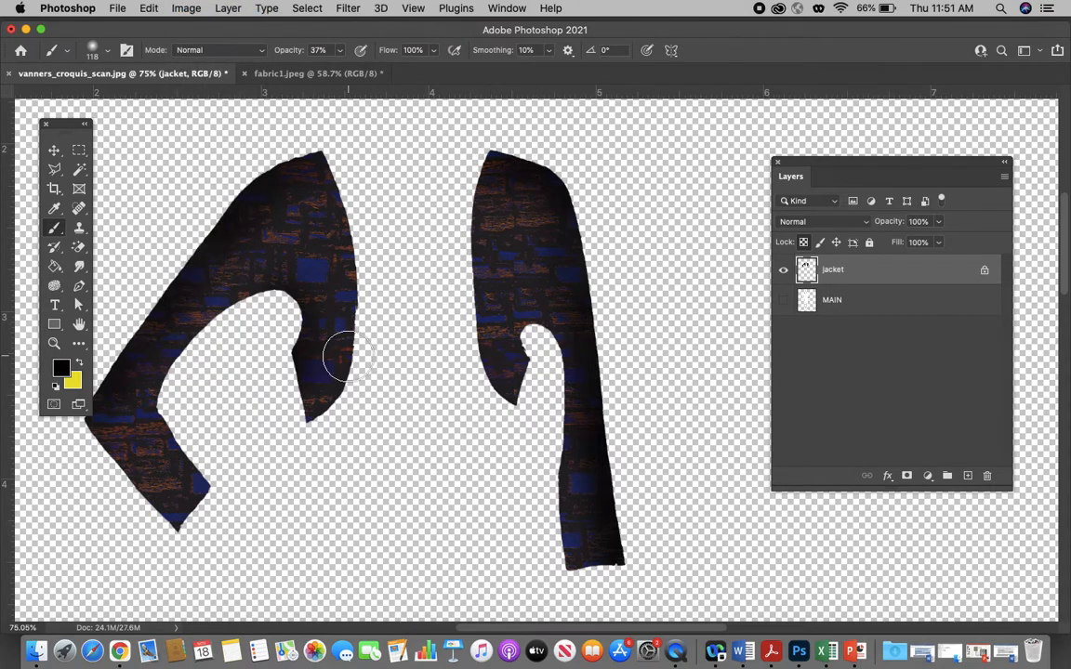
mouse_move(294, 353)
mouse_down()
mouse_move(325, 436)
mouse_move(306, 382)
mouse_move(318, 431)
mouse_up()
scroll(317, 430, down, 2)
scroll(318, 430, left, 1)
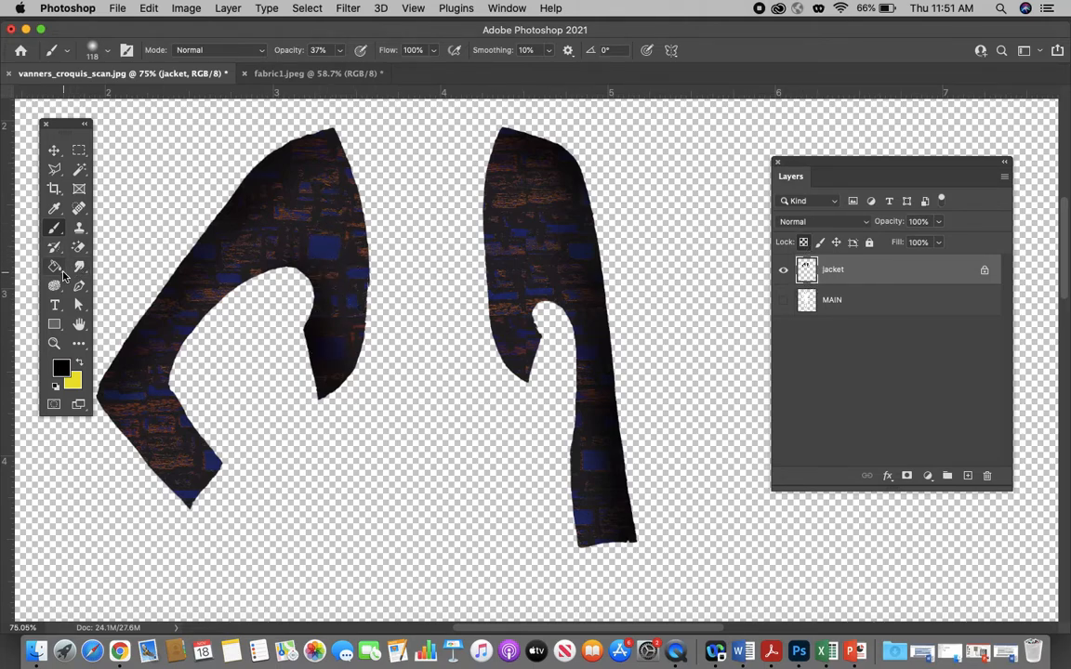
Darken the upper right jacket piece with a softened 134 px Burn tool set to Midtones and 37% exposure
click(56, 286)
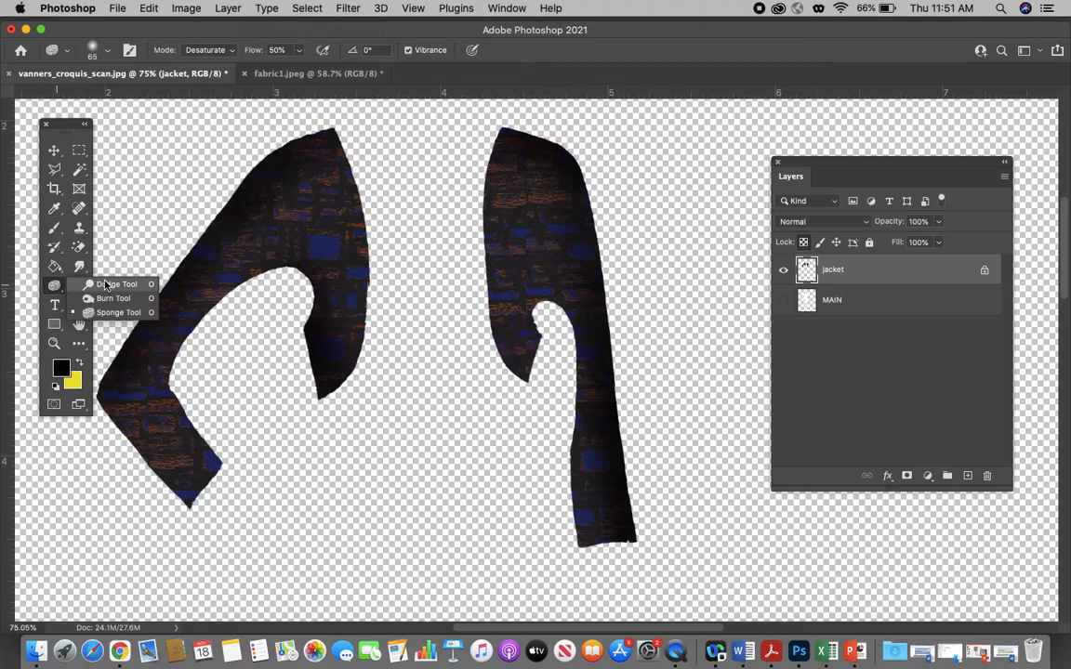
click(108, 301)
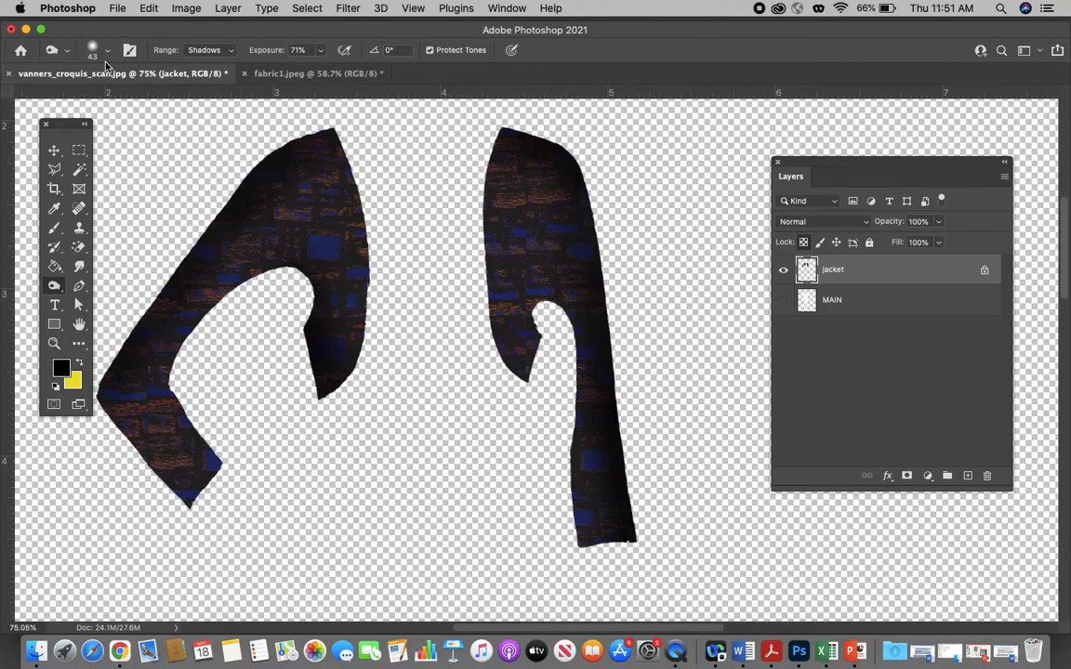
click(205, 50)
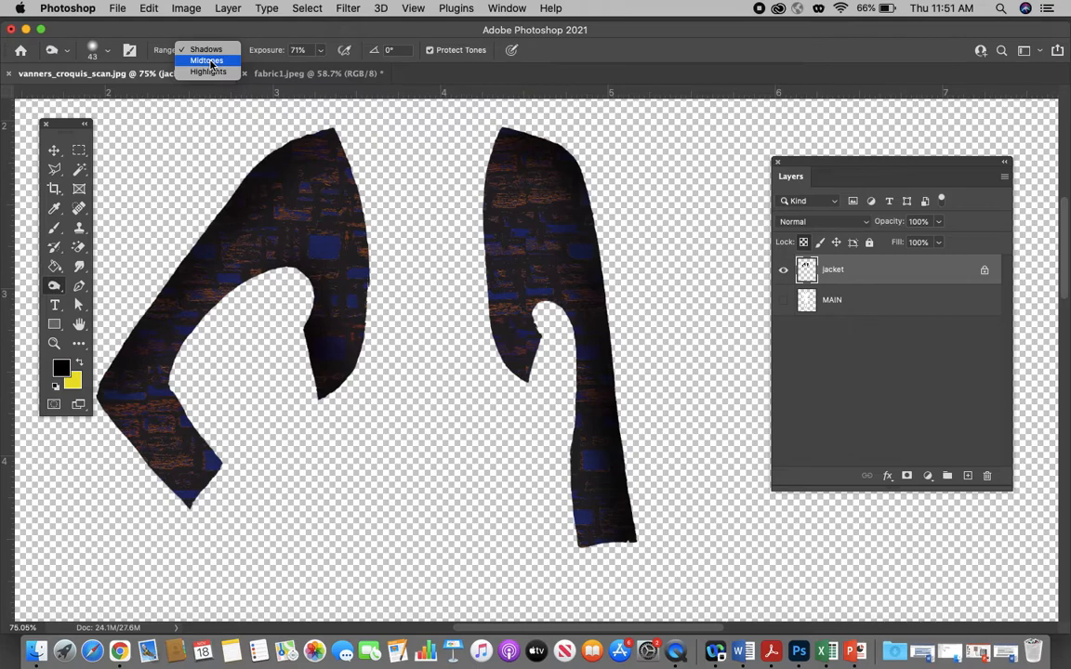
click(206, 61)
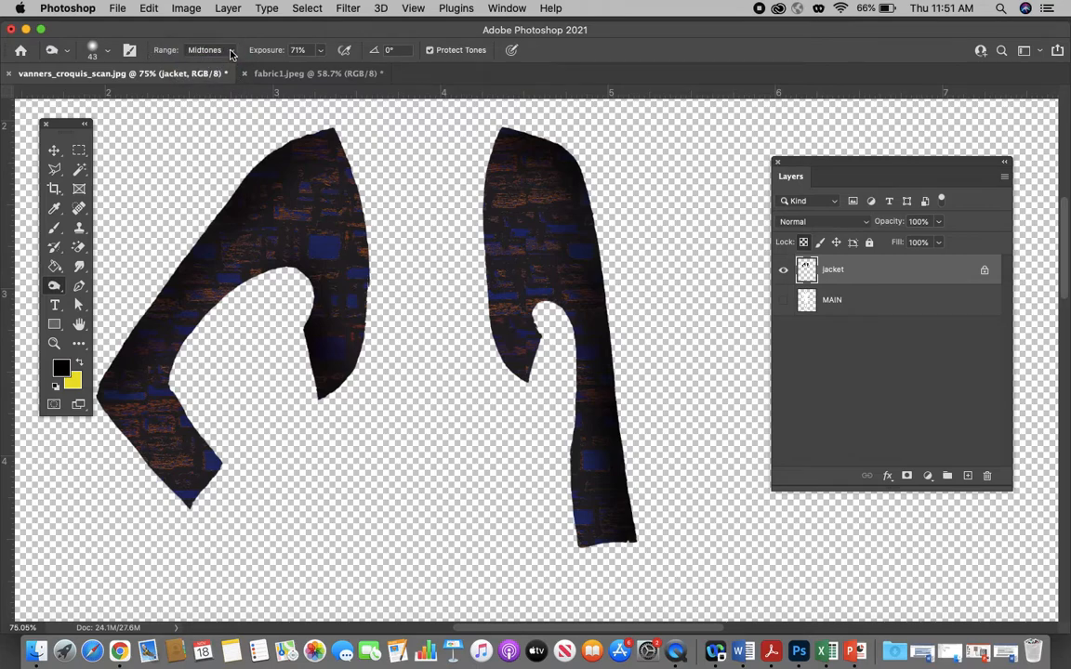
click(230, 53)
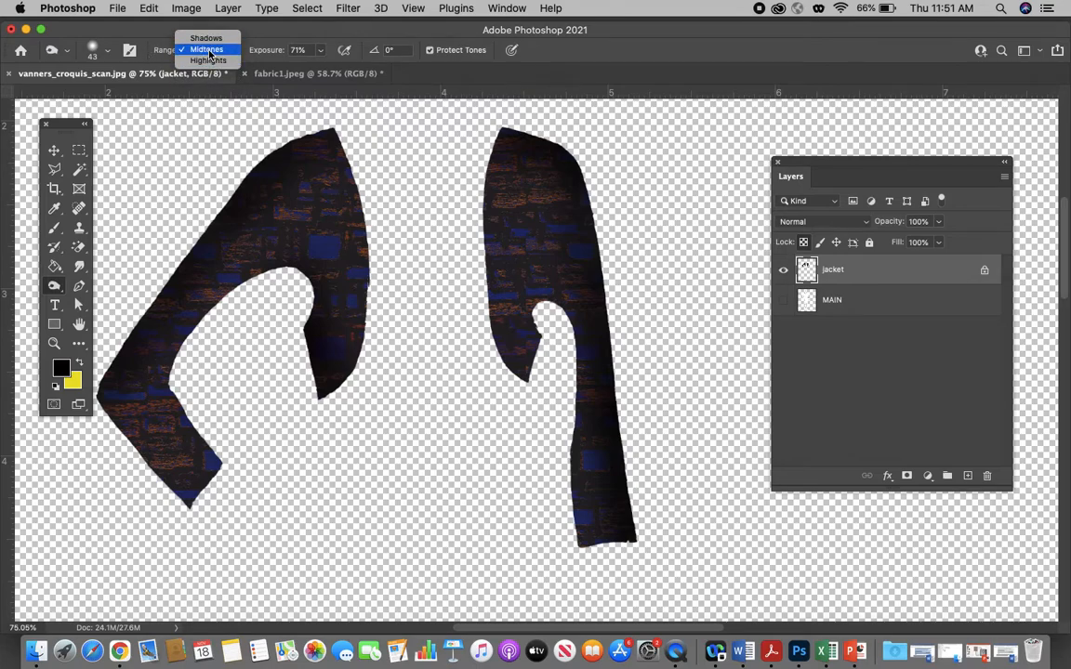
click(211, 55)
click(100, 51)
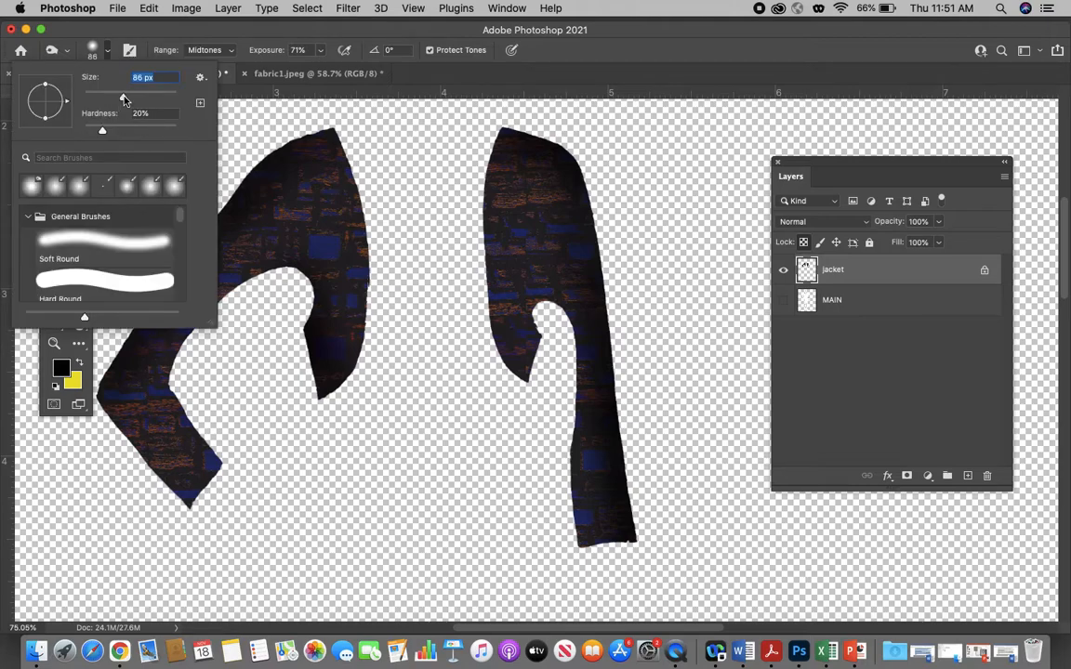
click(136, 97)
drag(103, 133, 43, 137)
click(322, 52)
click(298, 69)
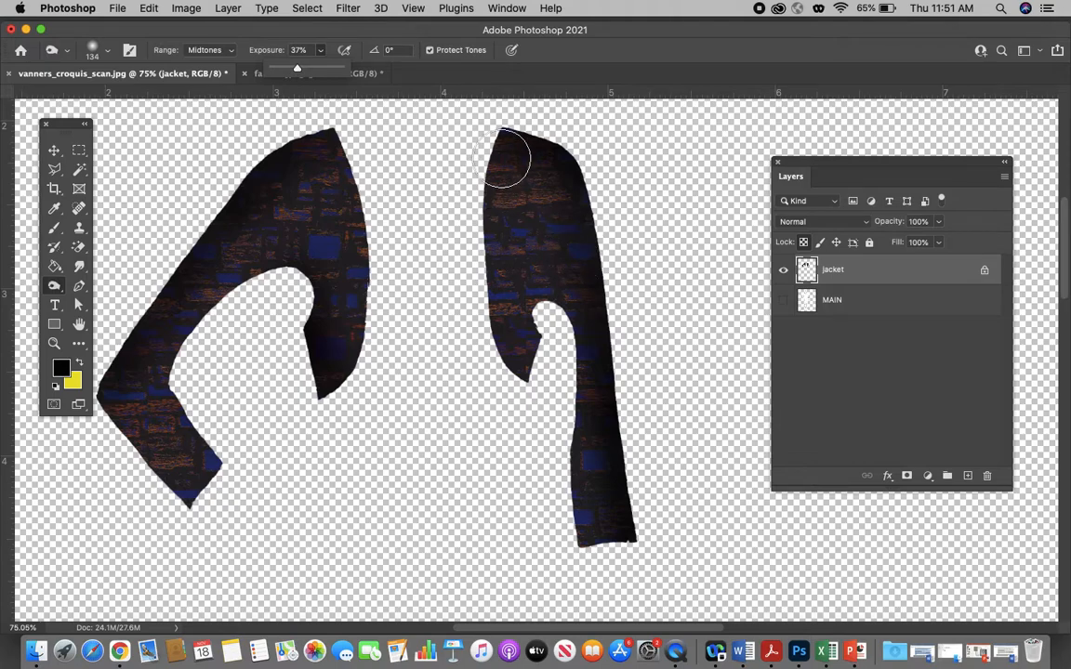
mouse_move(506, 158)
mouse_down()
mouse_move(497, 280)
mouse_move(486, 141)
mouse_move(494, 234)
mouse_move(507, 105)
mouse_move(516, 201)
mouse_move(511, 212)
mouse_move(504, 122)
mouse_move(490, 293)
mouse_move(491, 150)
mouse_move(515, 93)
mouse_up()
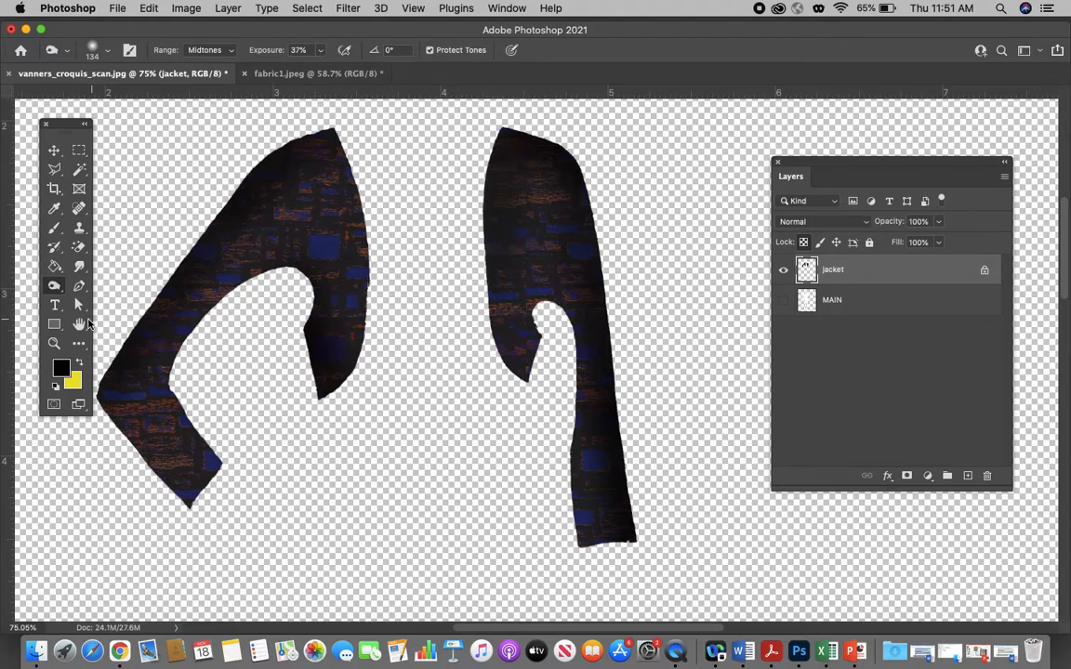
Lighten the fabric along the left sleeve and forearm with the Dodge tool to create highlights
click(55, 288)
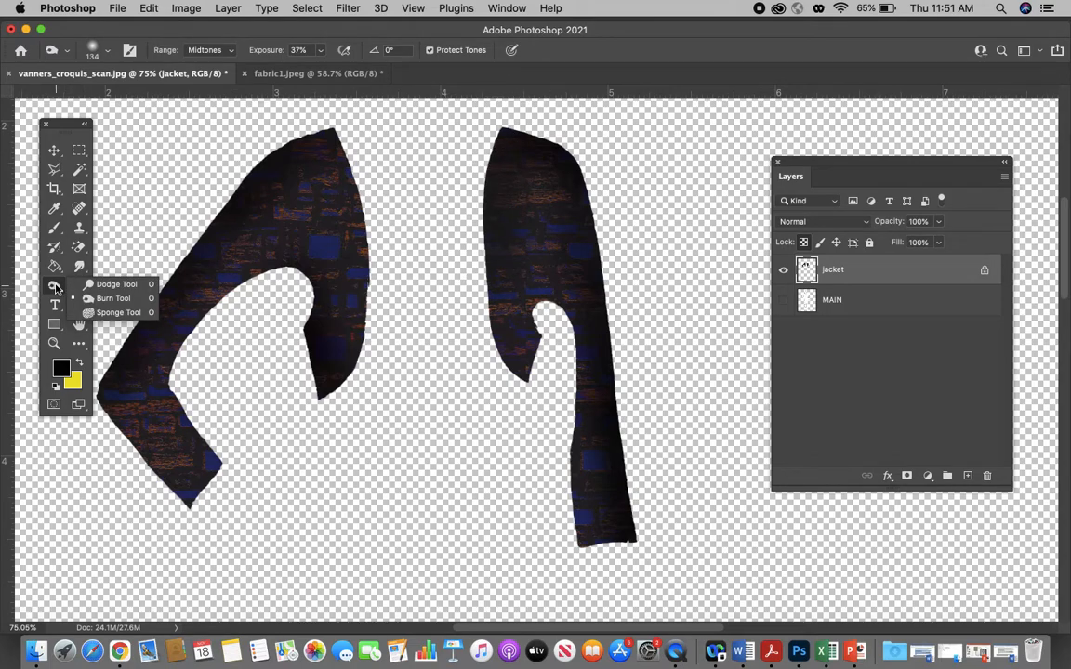
click(125, 288)
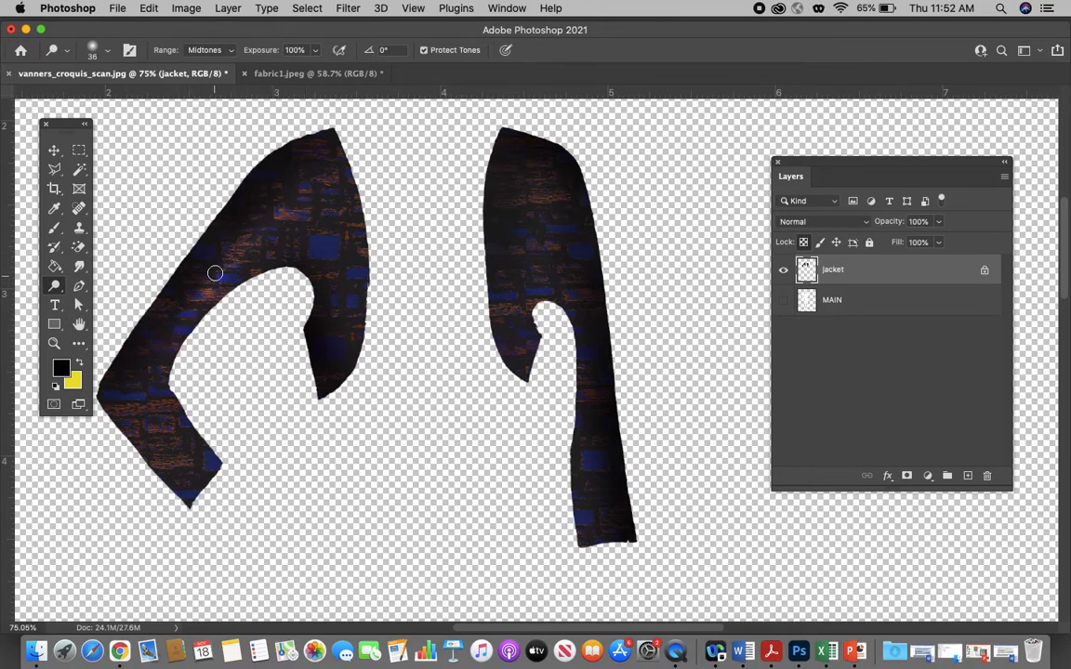
mouse_move(170, 449)
mouse_down()
mouse_move(133, 401)
mouse_move(216, 496)
mouse_move(137, 402)
mouse_move(184, 437)
mouse_up()
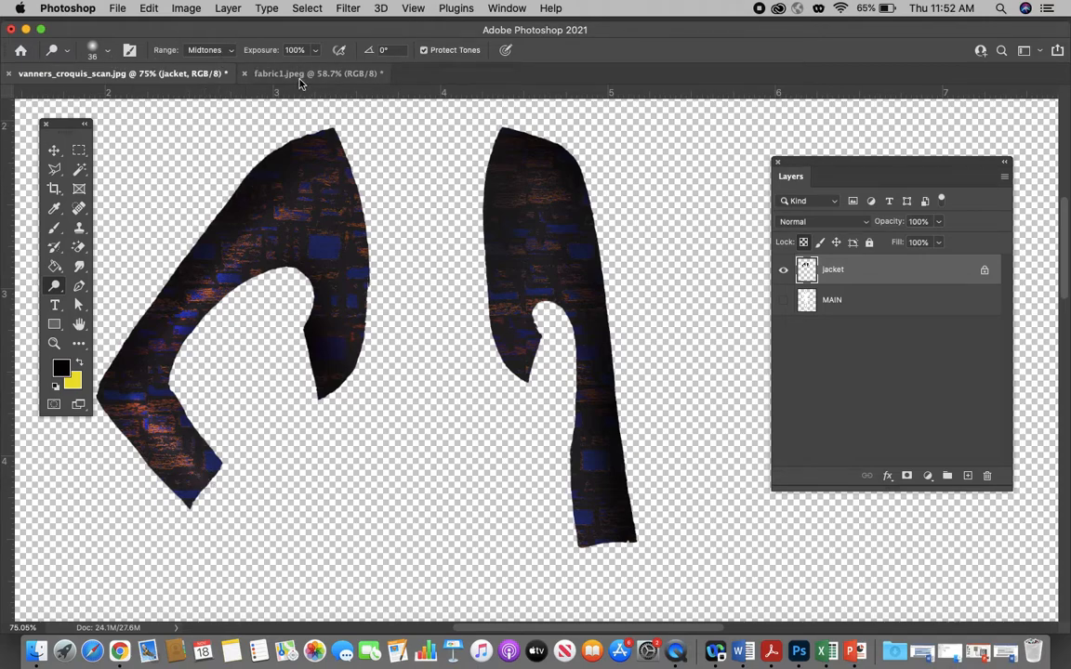
click(316, 52)
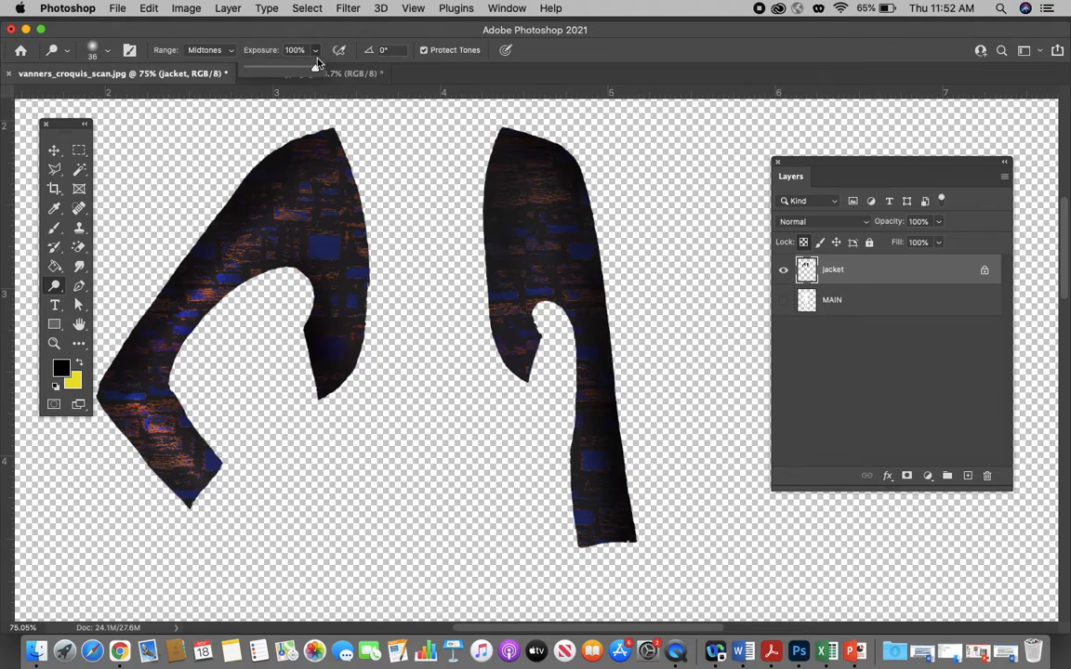
click(231, 51)
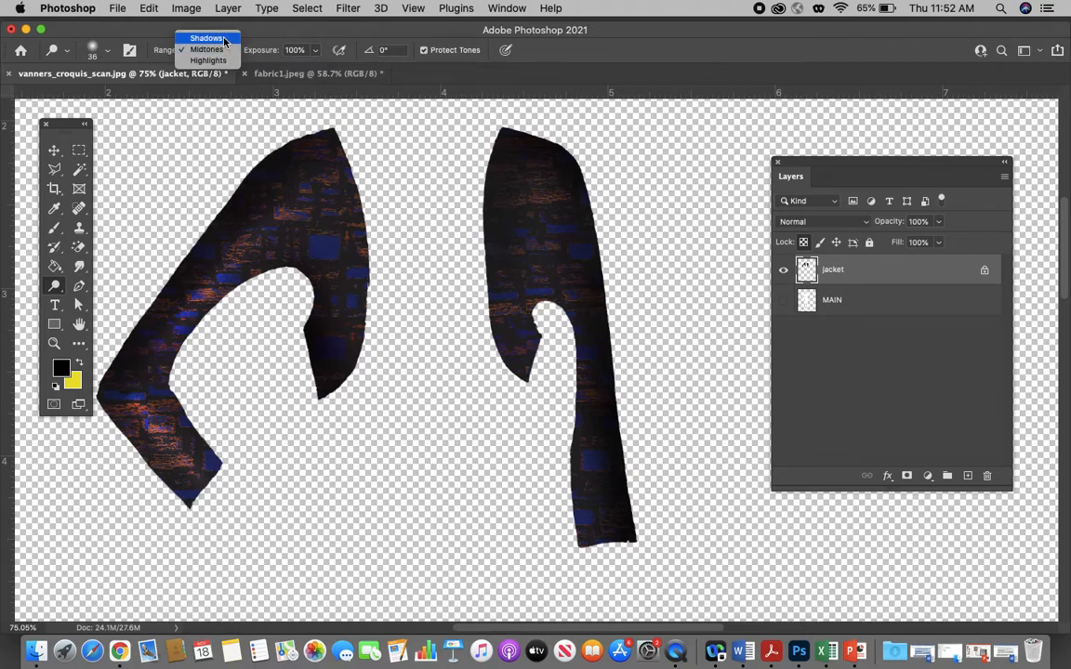
click(133, 34)
click(108, 57)
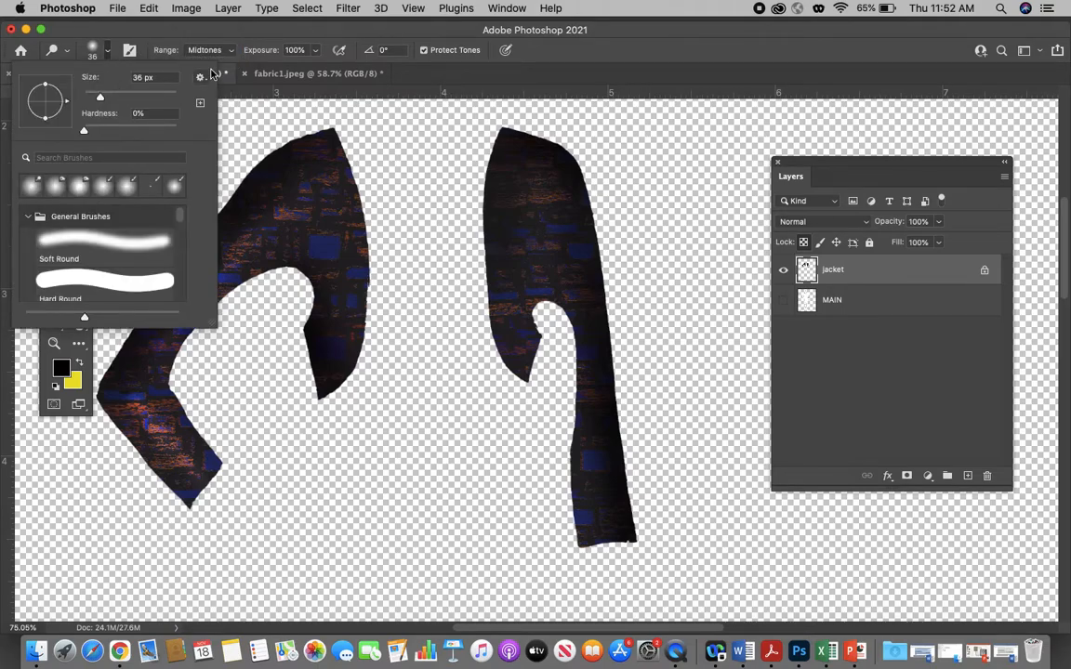
click(313, 30)
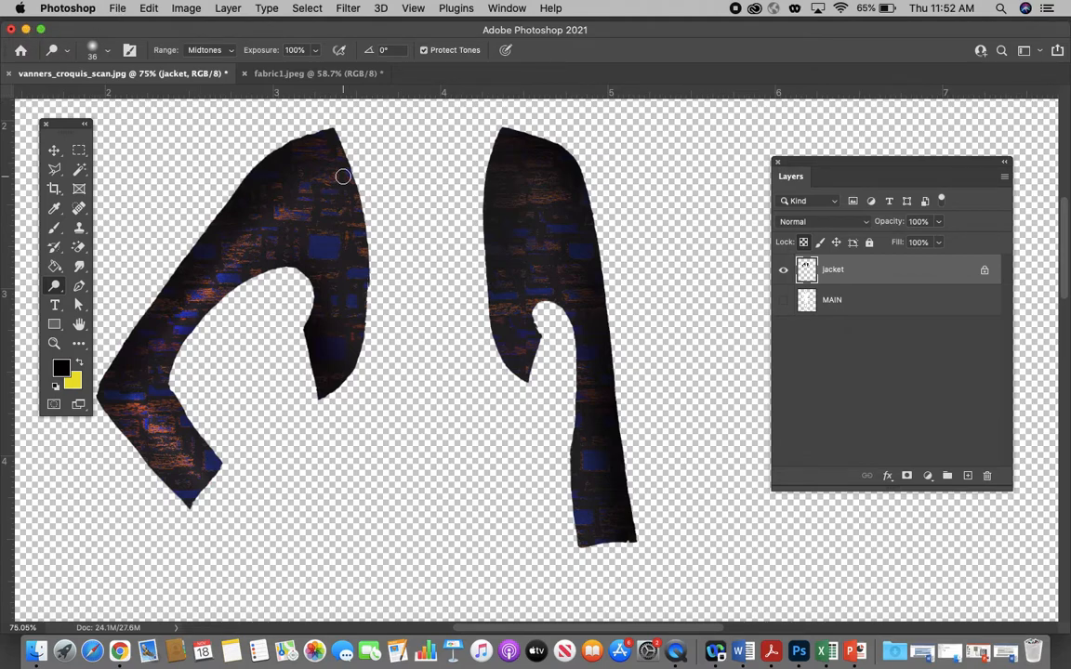
Show and activate the MAIN layer, and select the jacket's left front trim panel with the Magic Wand at tolerance 30
click(783, 300)
click(836, 302)
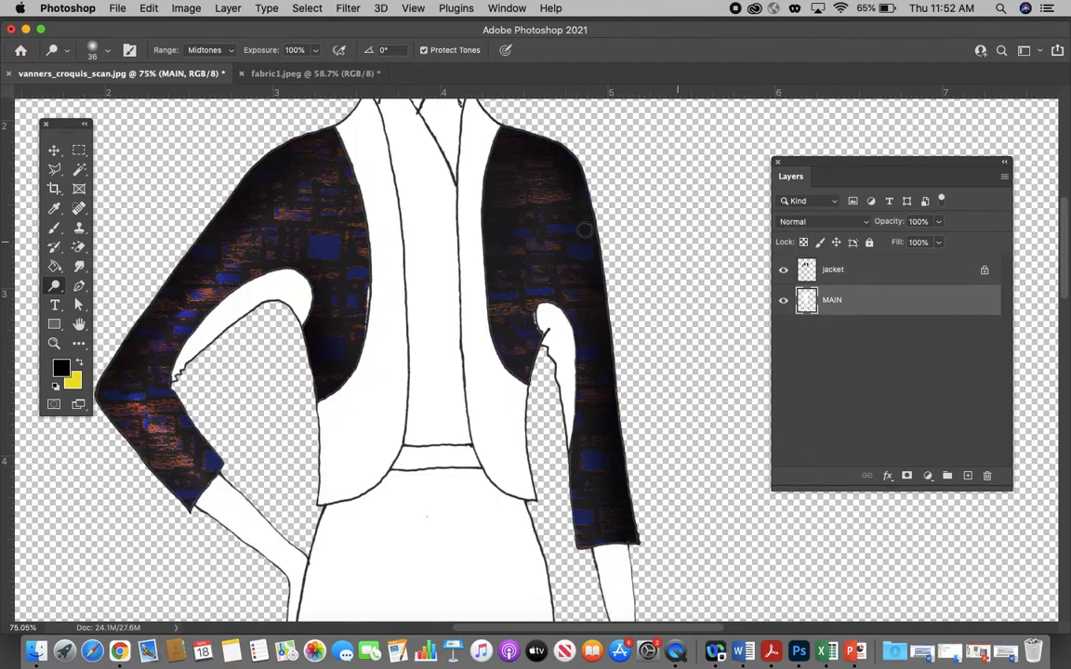
scroll(562, 212, up, 3)
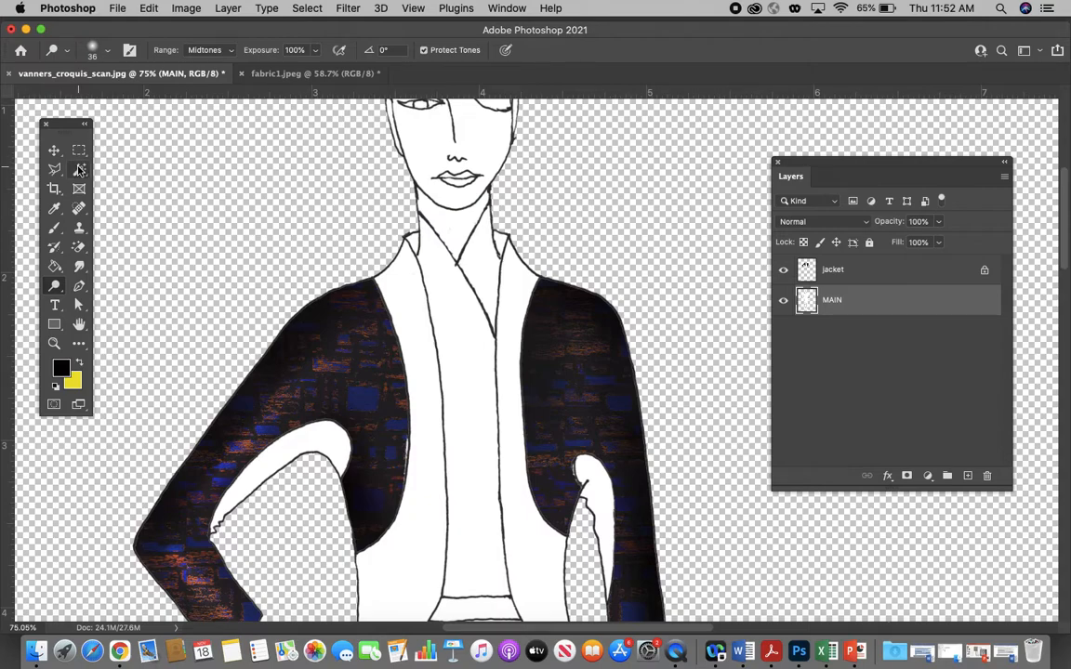
click(79, 169)
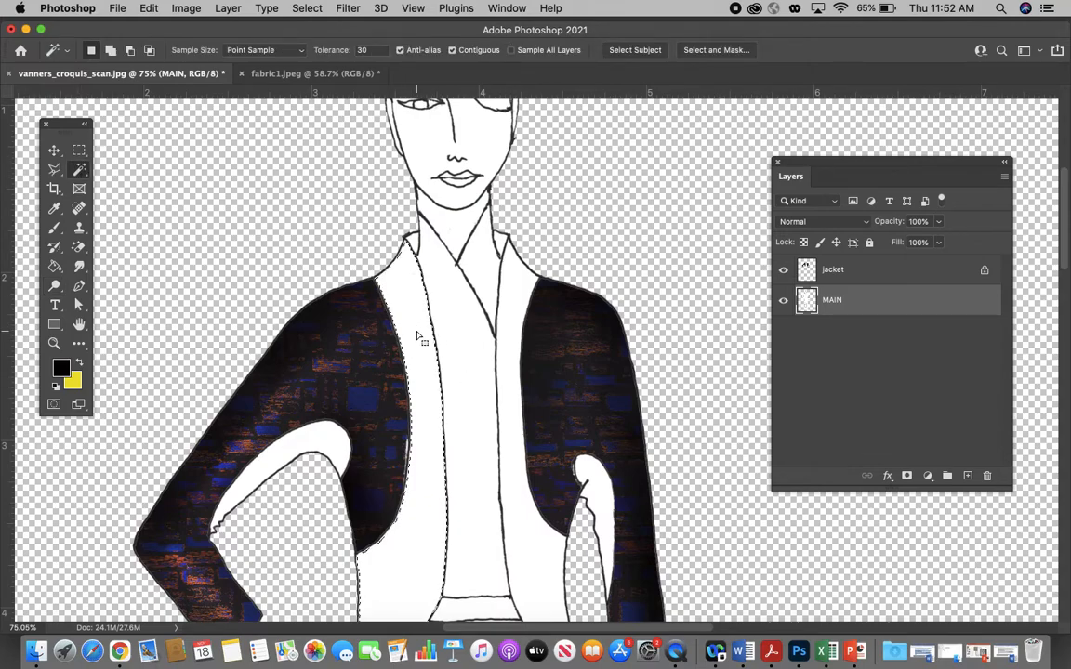
scroll(418, 336, down, 2)
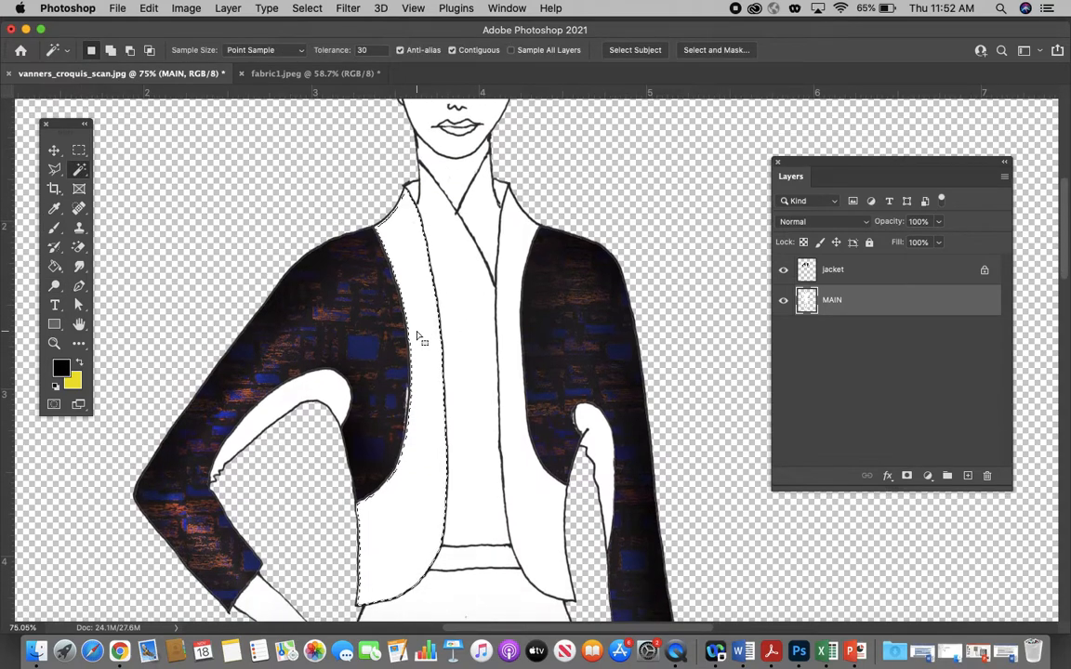
Add the right front trim panel and the trim areas under both sleeves to the Magic Wand selection
click(110, 50)
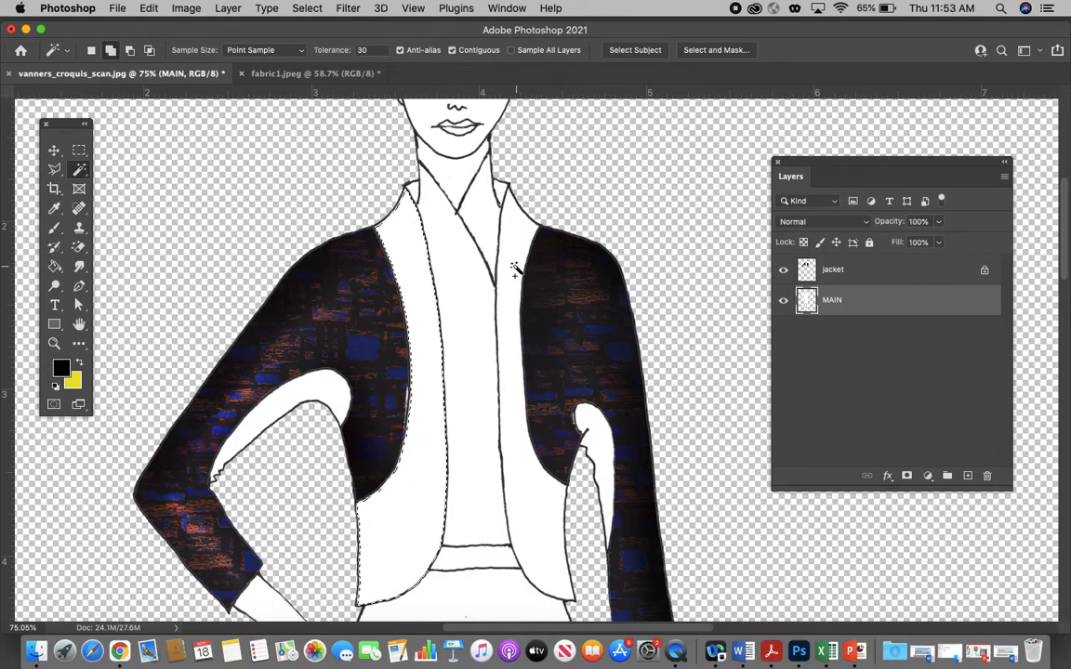
click(577, 394)
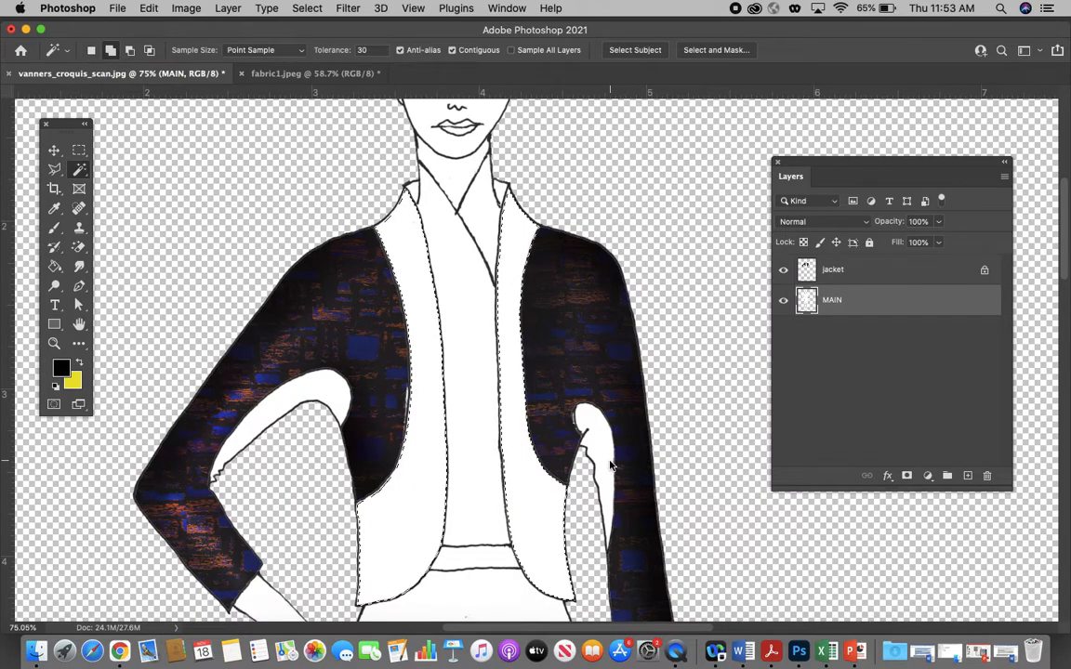
scroll(320, 393, right, 2)
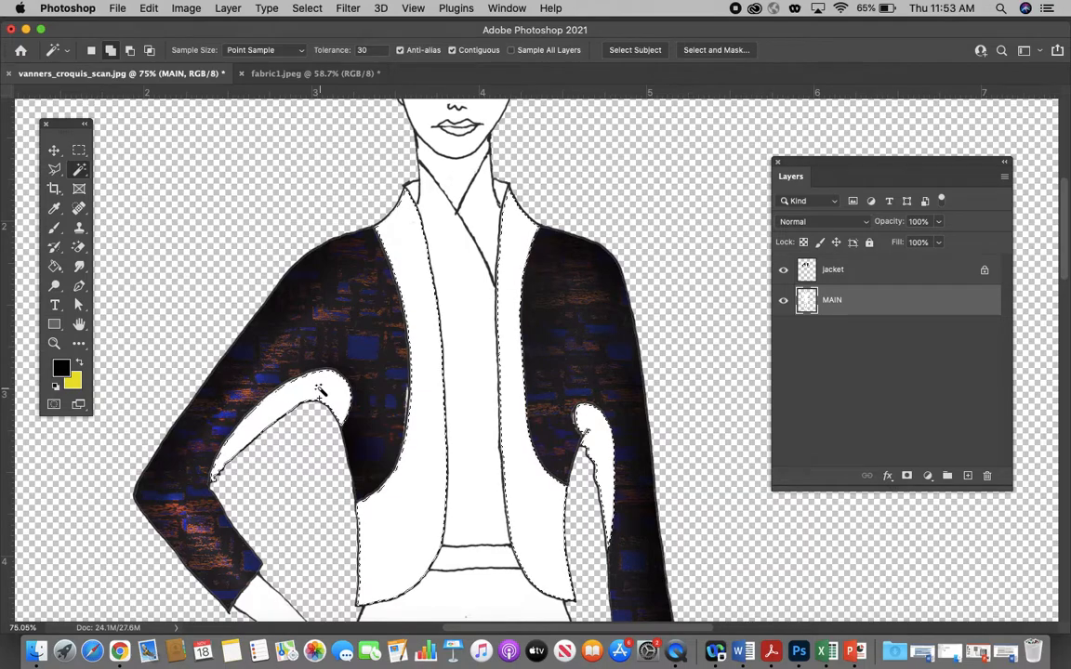
scroll(320, 394, up, 3)
scroll(320, 393, right, 2)
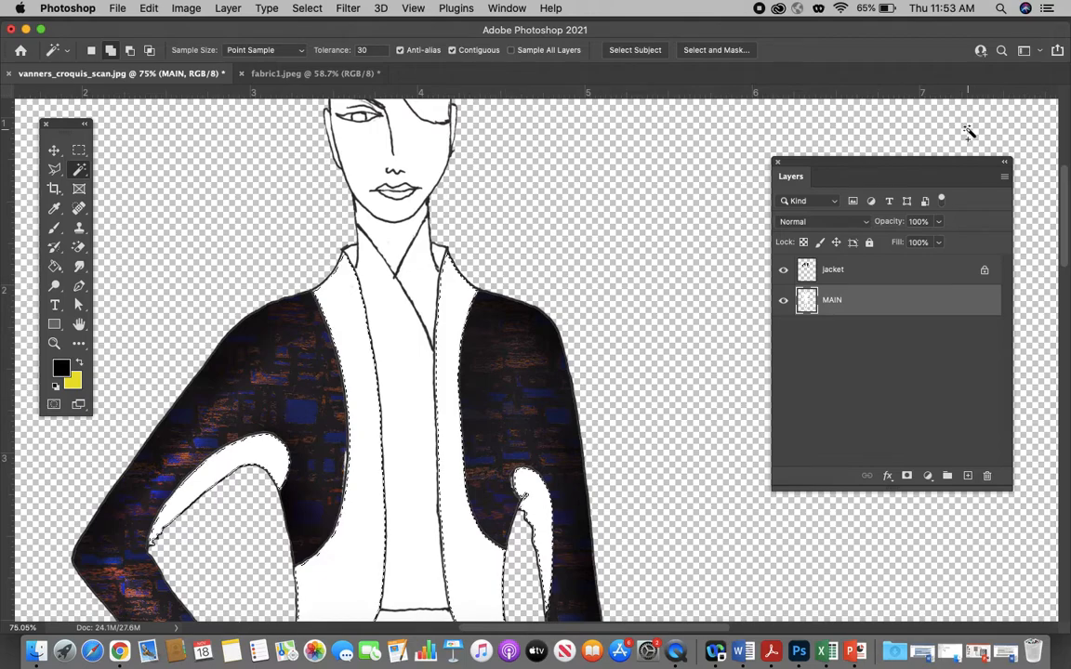
Create a new layer above MAIN and name it "jacket trim"
click(968, 477)
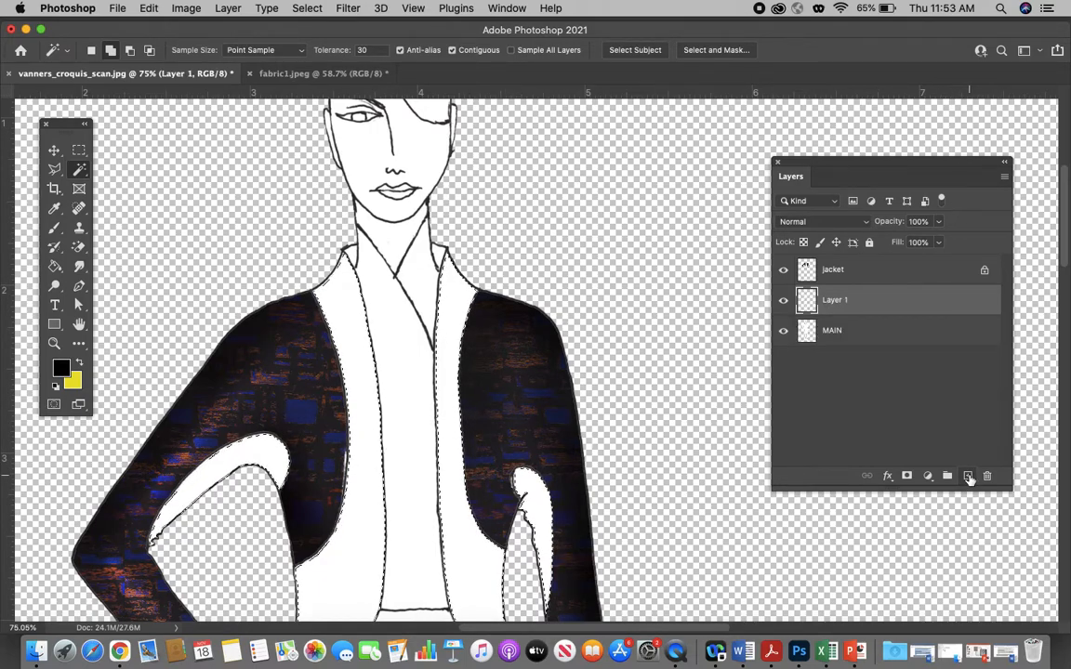
double_click(837, 300)
text(ja)
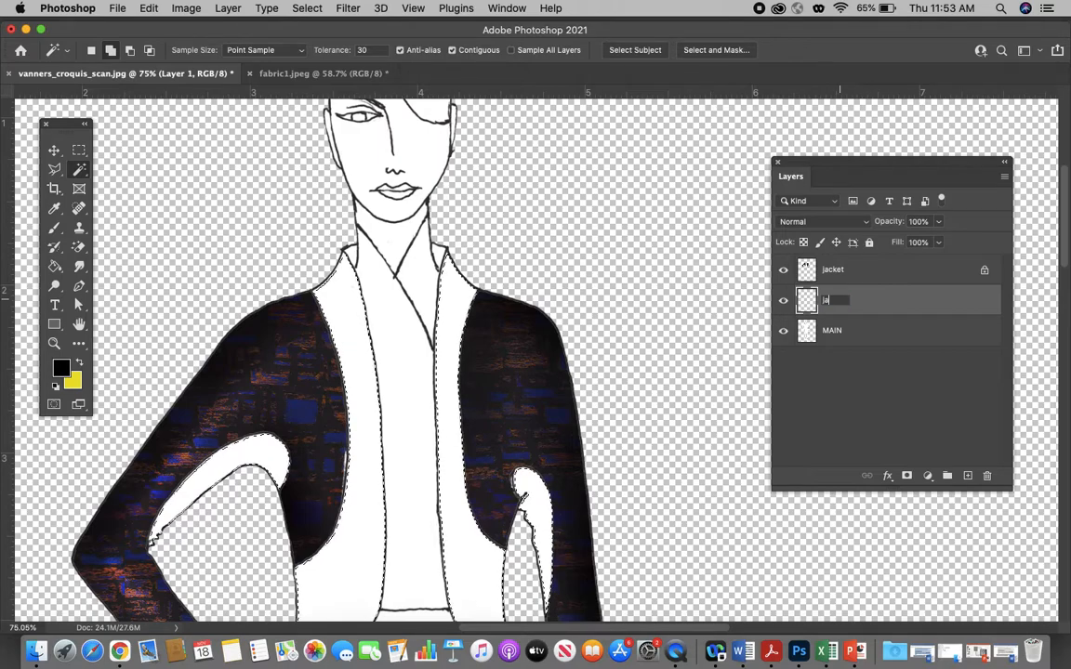
text(cket trim)
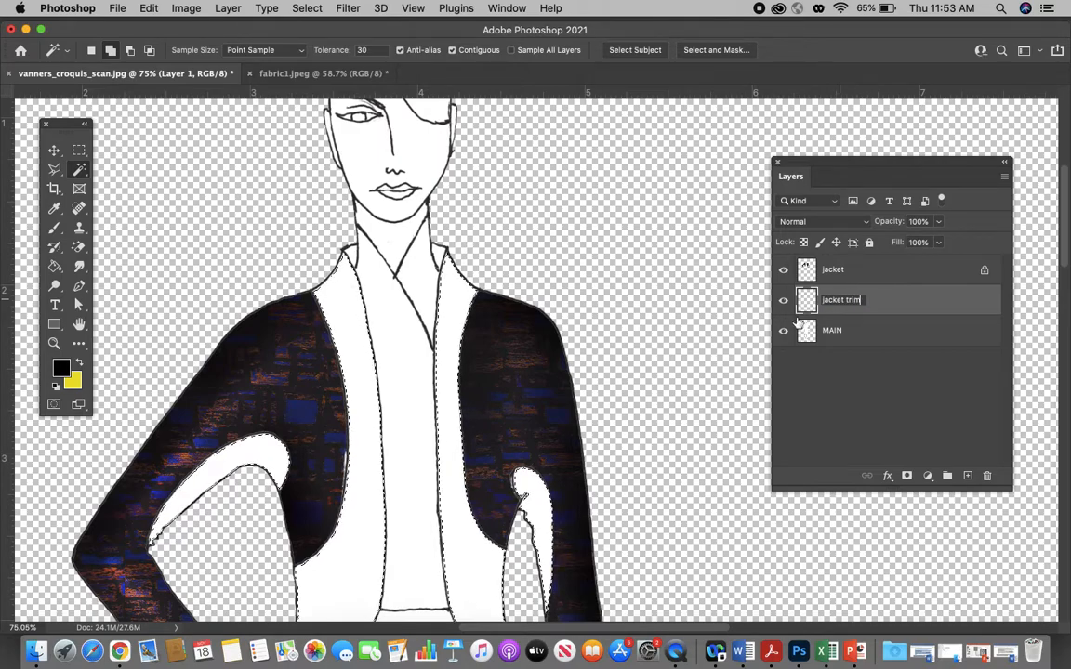
key(Return)
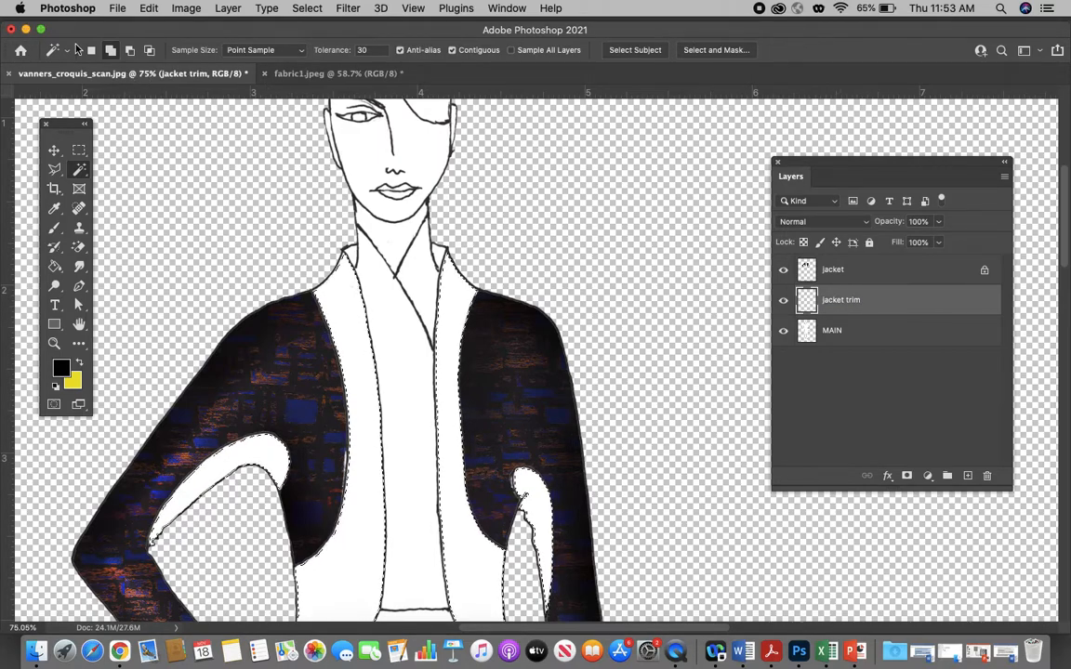
Switch to the vanners croquis demo folder in Finder and open fabric2.jpeg in Photoshop
click(26, 29)
click(381, 239)
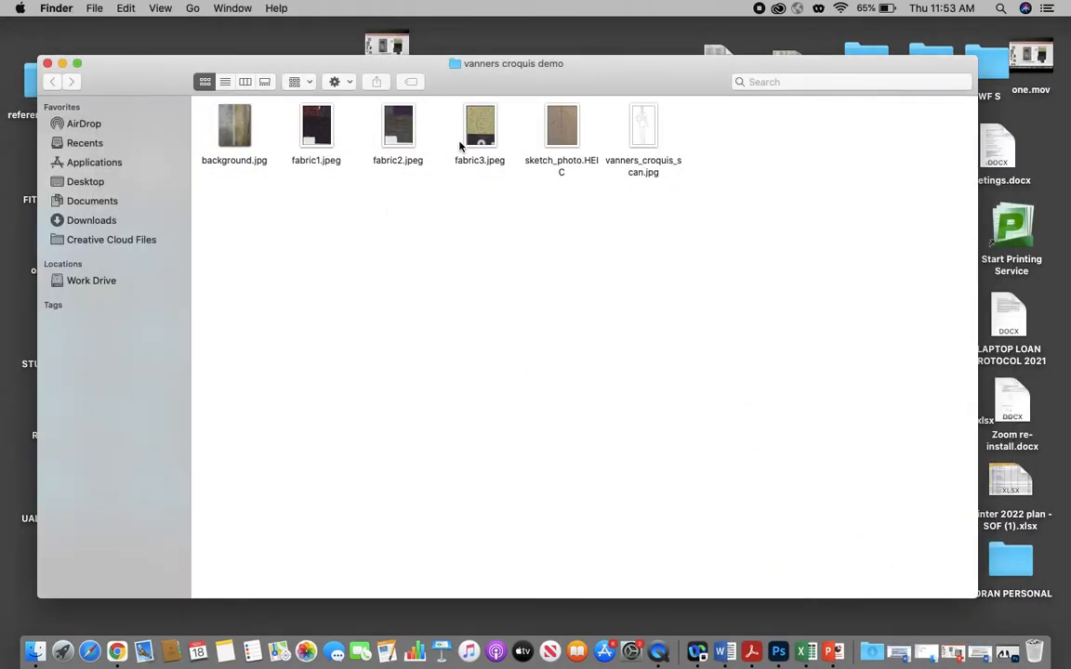
right_click(394, 125)
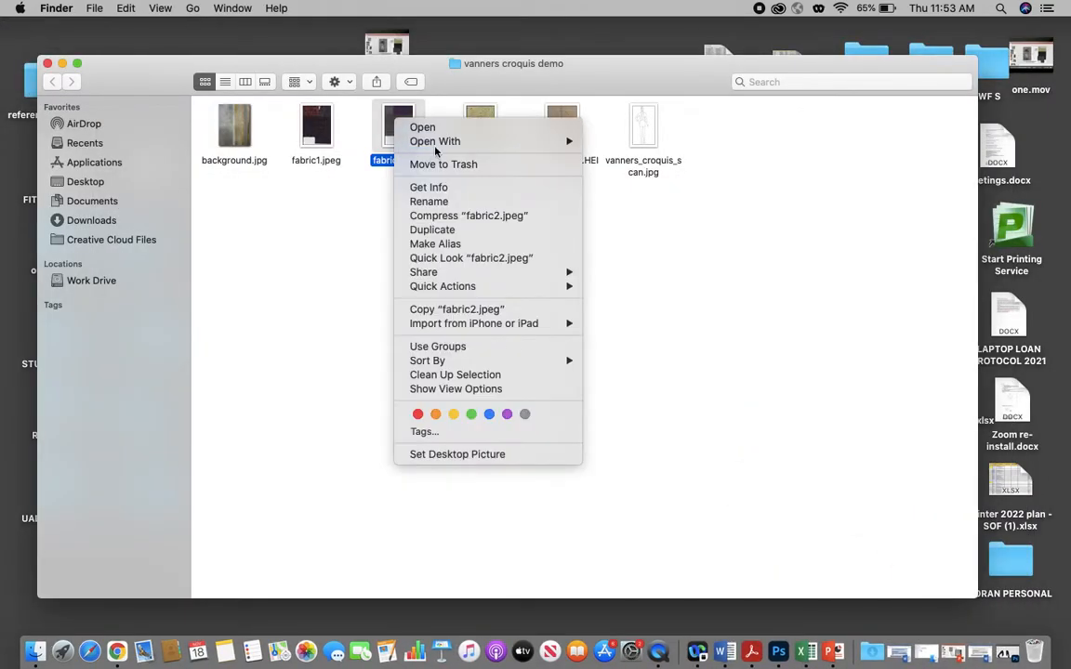
mouse_move(444, 141)
click(585, 198)
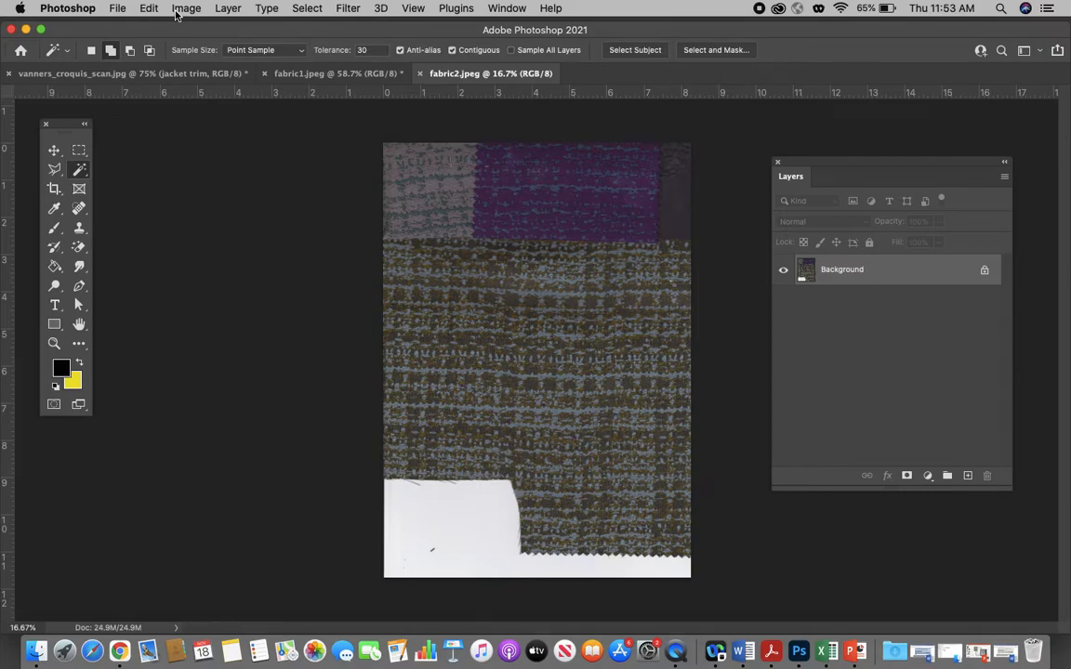
Resize the fabric2 image to 20 percent of its width and height
click(176, 13)
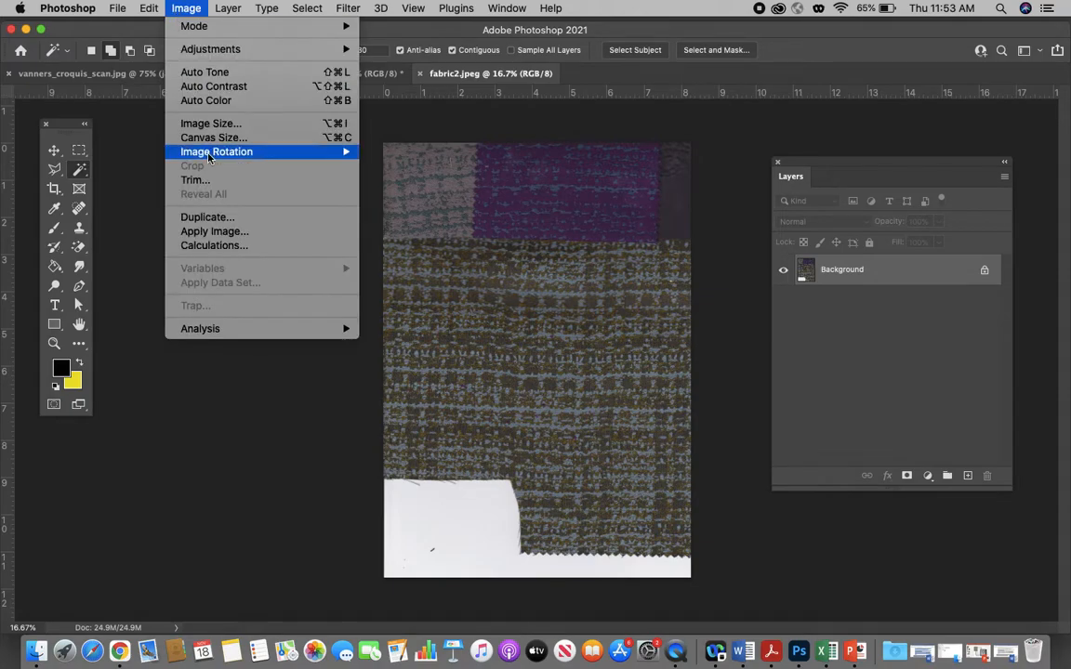
click(212, 122)
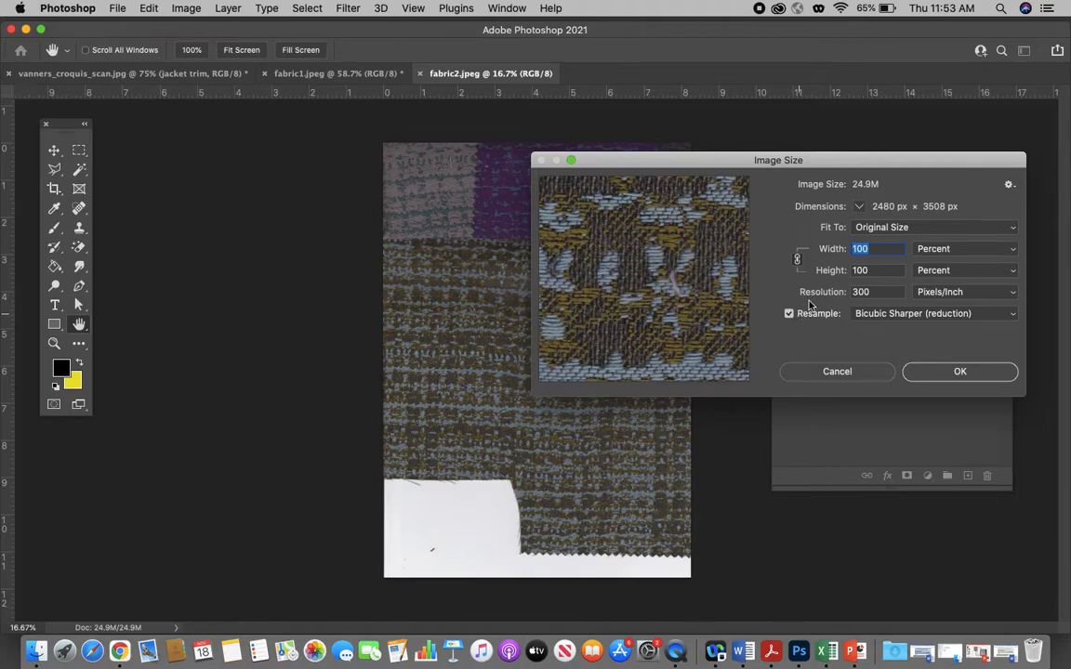
click(946, 249)
click(889, 248)
drag(888, 249, 772, 248)
text(20)
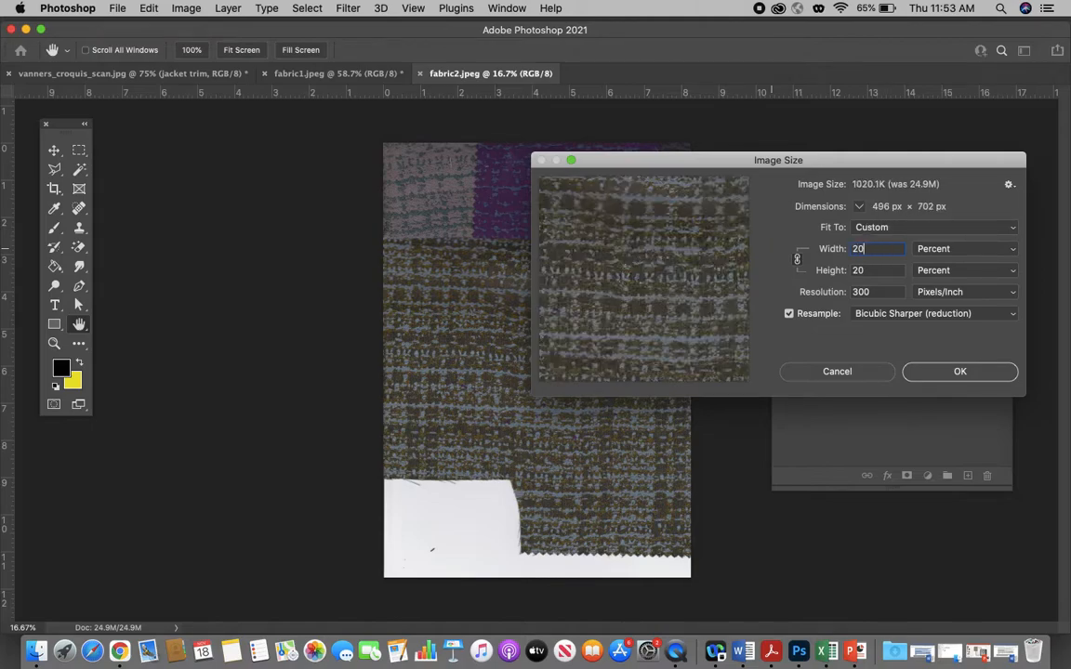
click(951, 372)
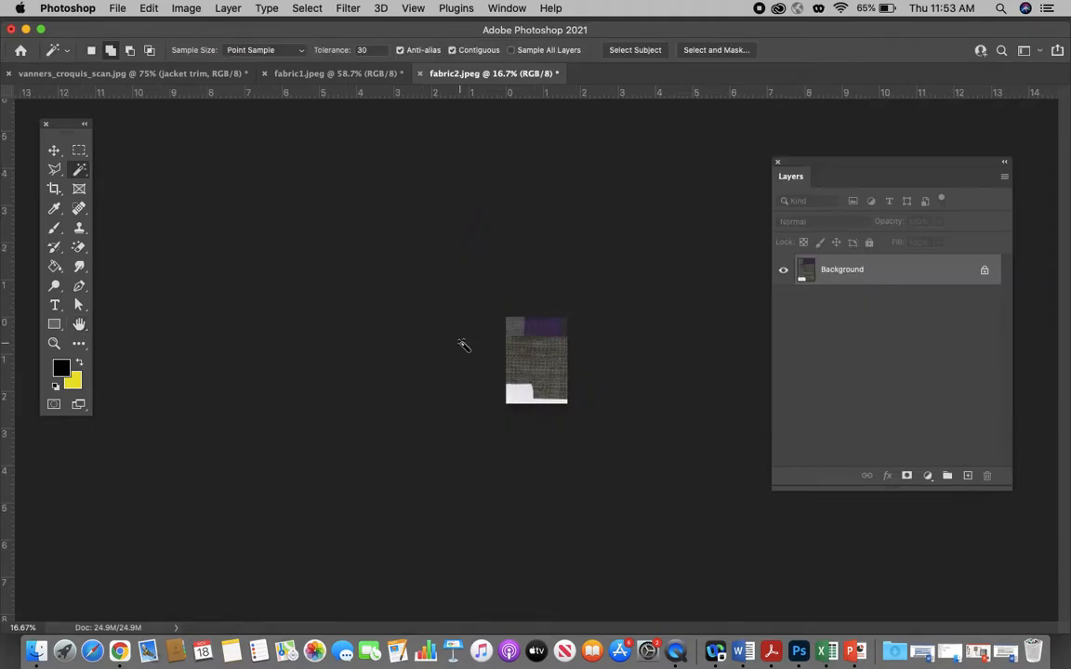
Set up the Clone Stamp tool with an 86 px soft round brush and sample the middle of the brown-and-blue woven fabric
key(z)
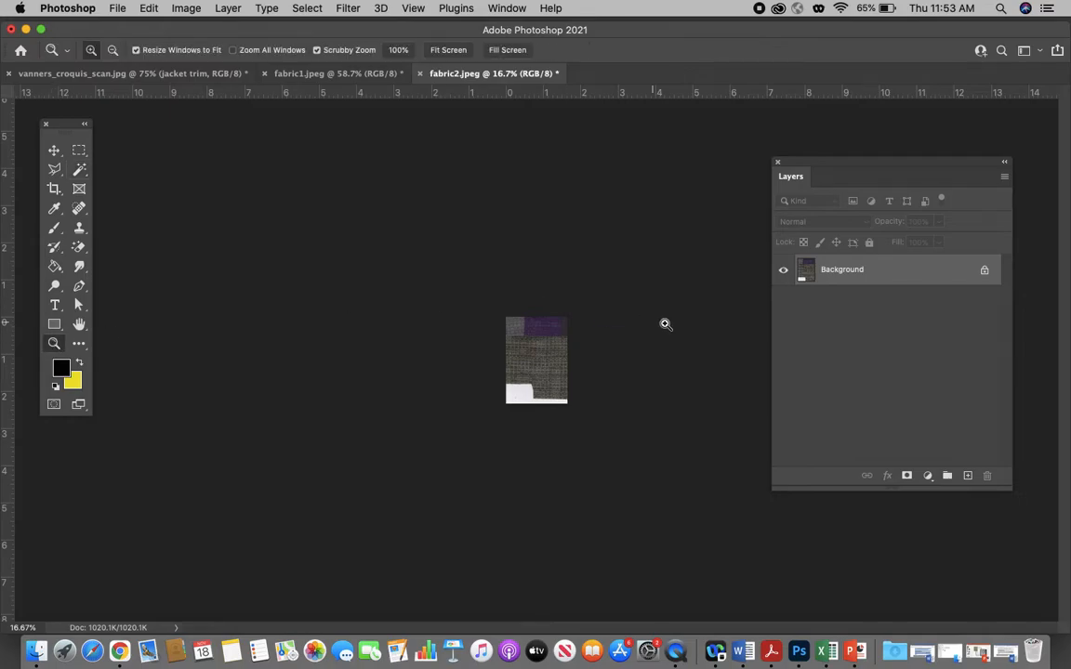
drag(554, 365, 547, 376)
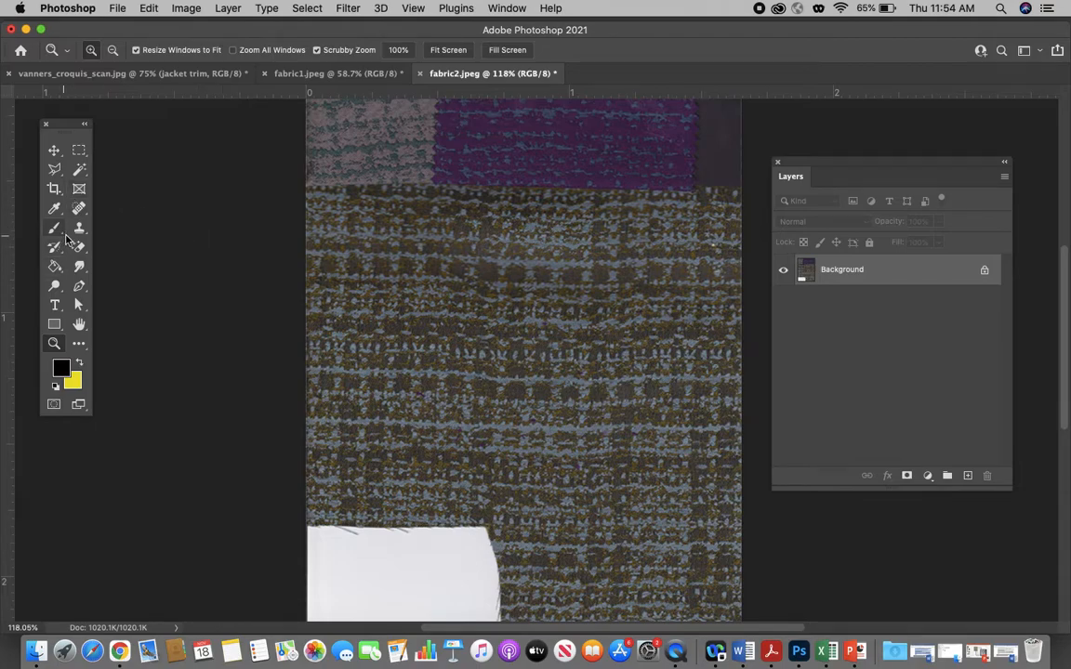
click(79, 227)
click(132, 229)
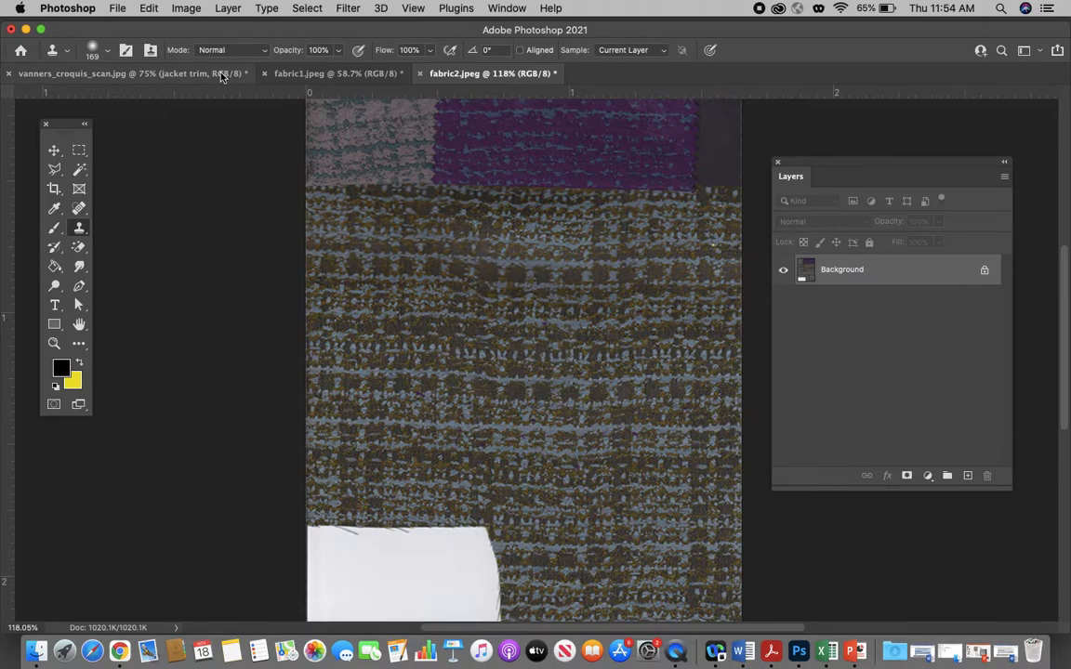
click(107, 51)
click(124, 95)
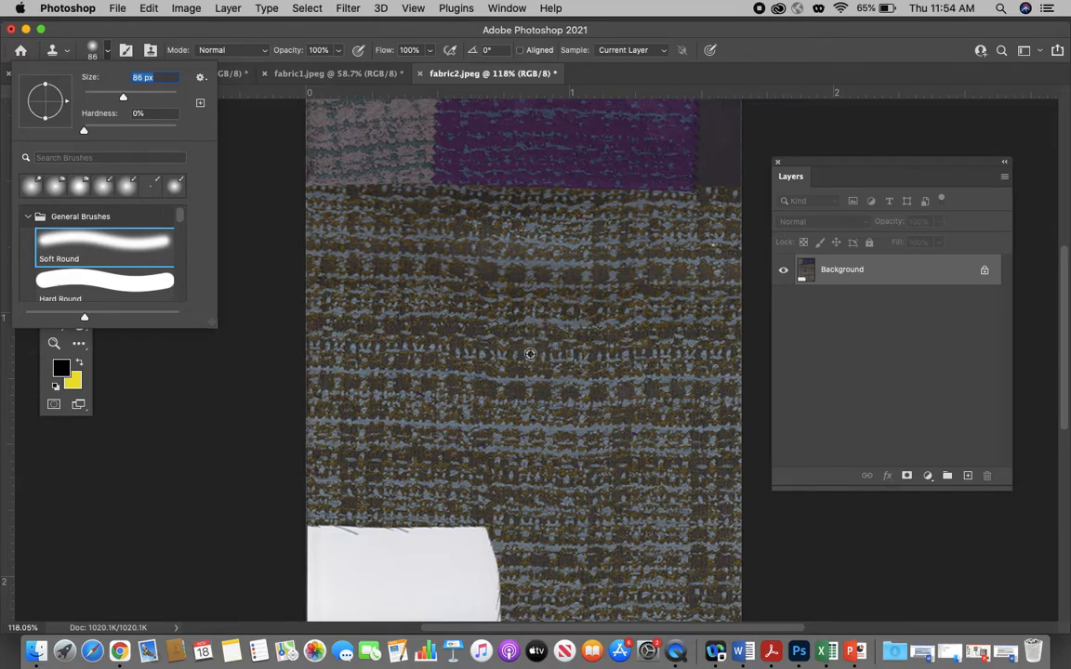
alt+click(527, 354)
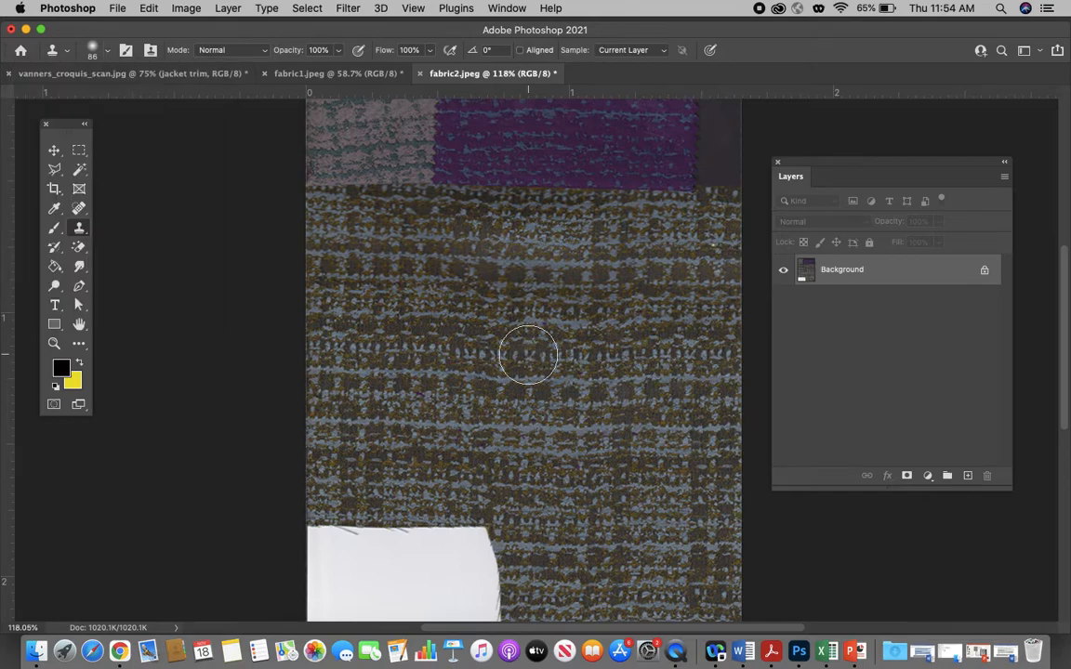
Clone the sampled fabric over all selected trim areas of the croquis jacket on the jacket trim layer
click(197, 73)
scroll(470, 356, down, 3)
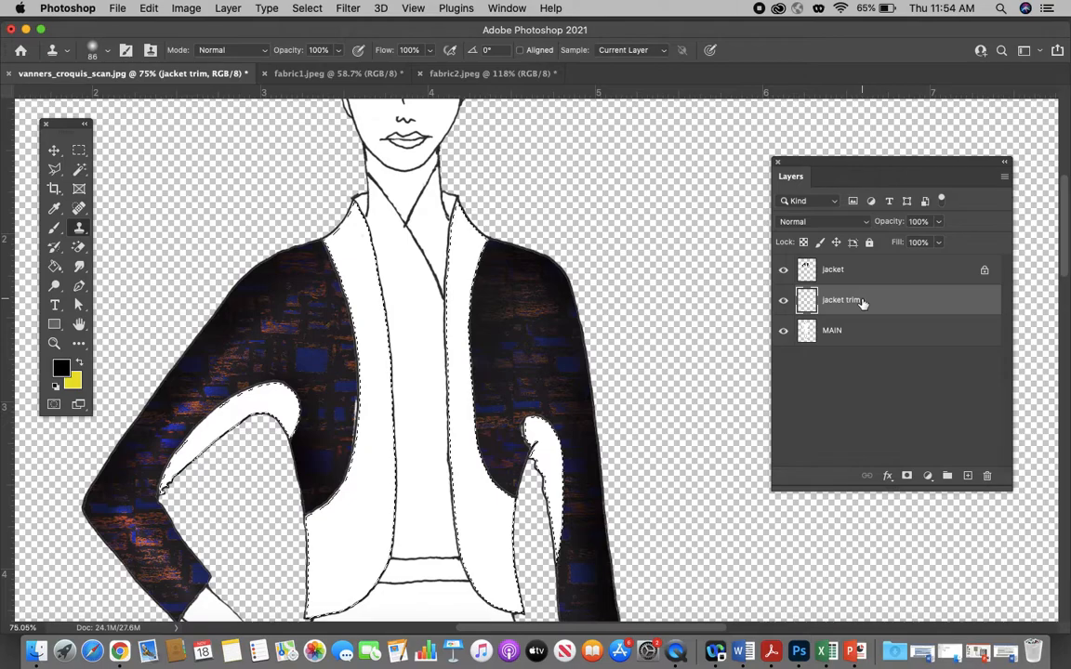
scroll(534, 368, down, 5)
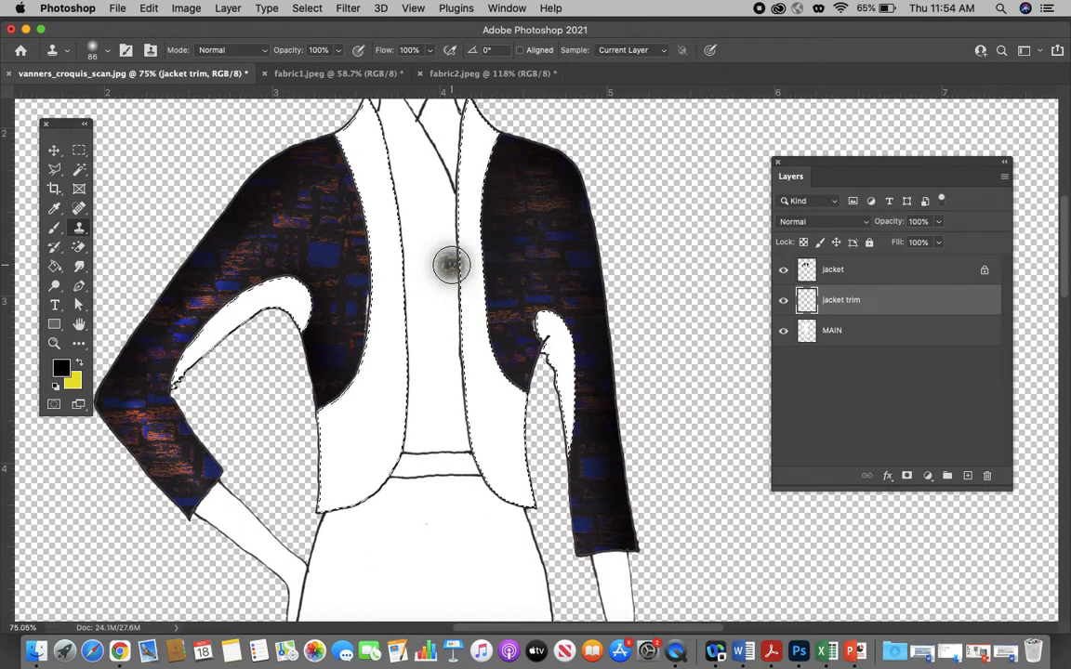
scroll(452, 268, up, 5)
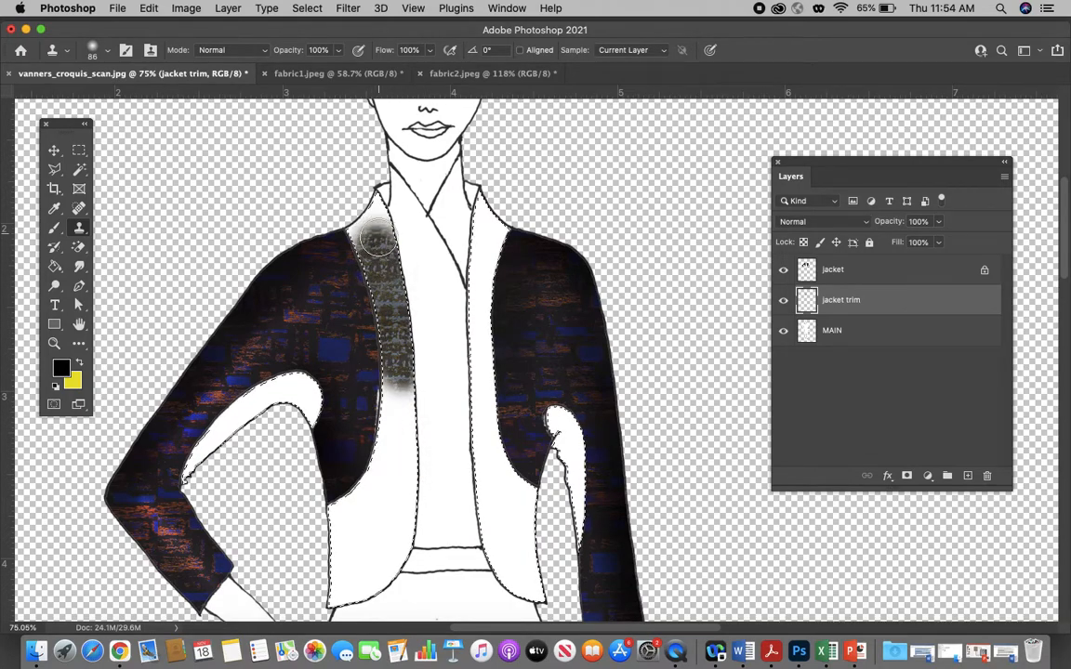
drag(365, 224, 362, 225)
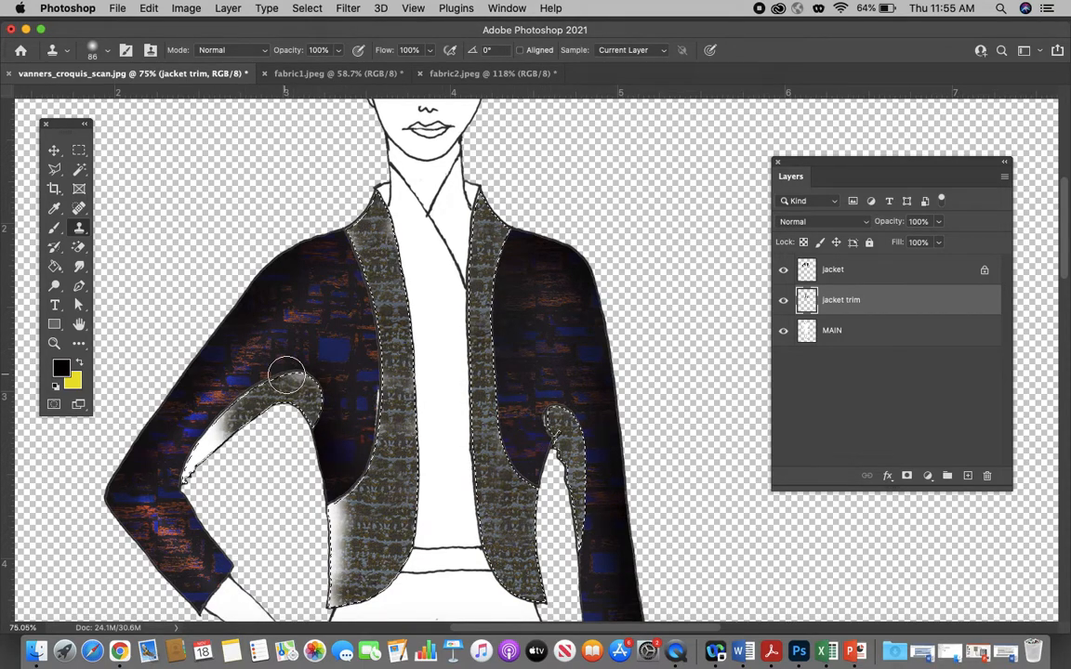
mouse_move(192, 467)
mouse_down()
mouse_move(159, 512)
mouse_move(229, 435)
mouse_up()
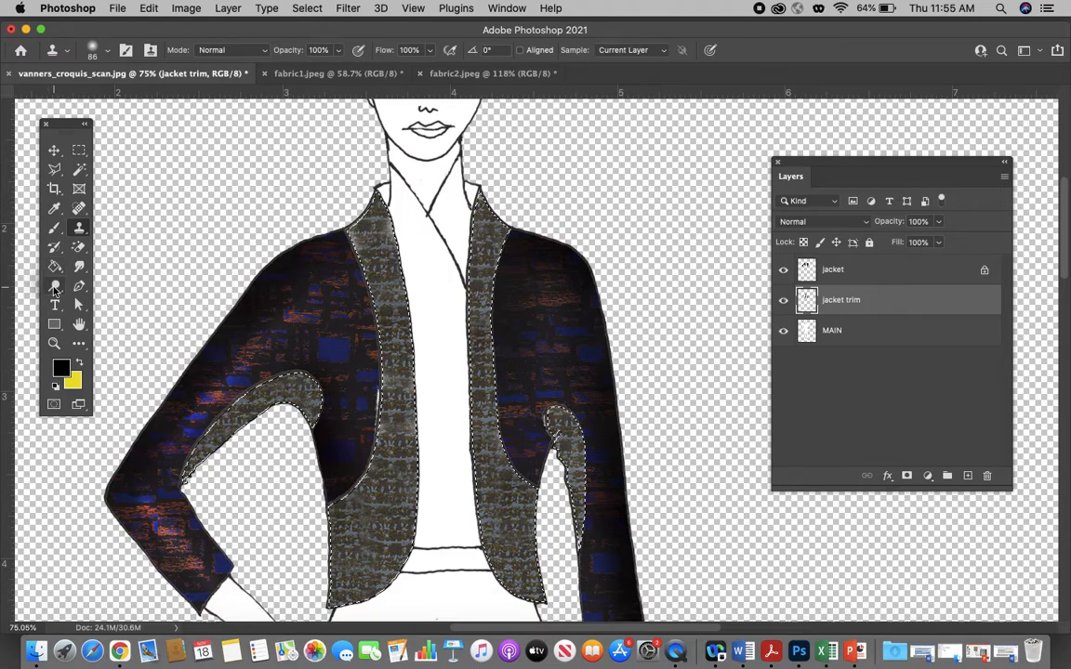
Shade the jacket trim with the 134 px Burn tool set to Midtones and 37% exposure
click(54, 287)
click(112, 298)
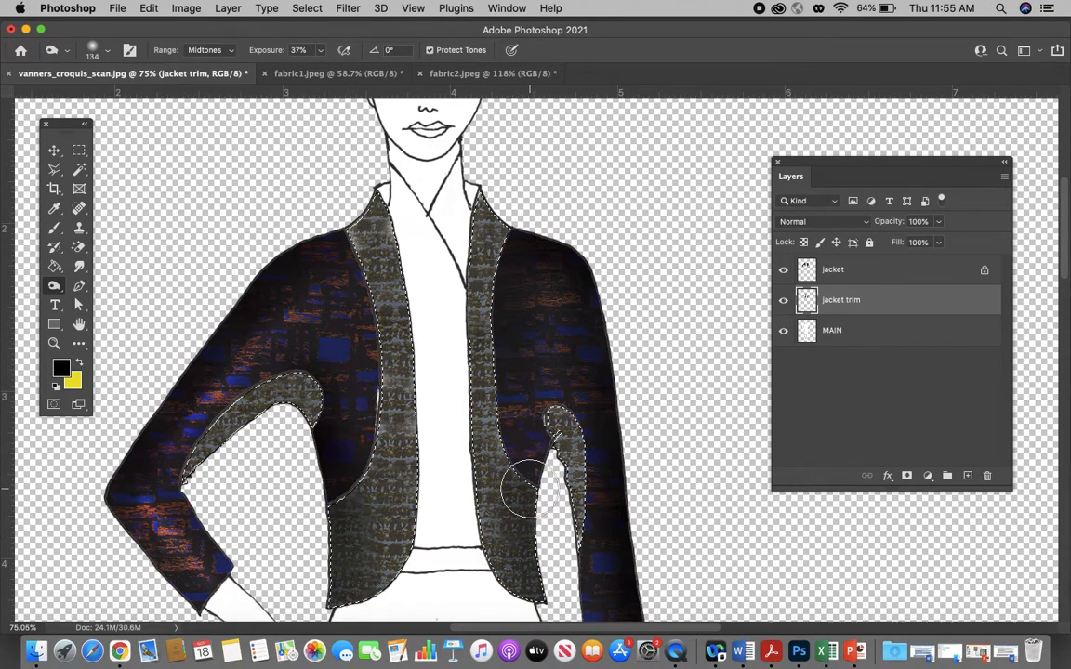
click(56, 284)
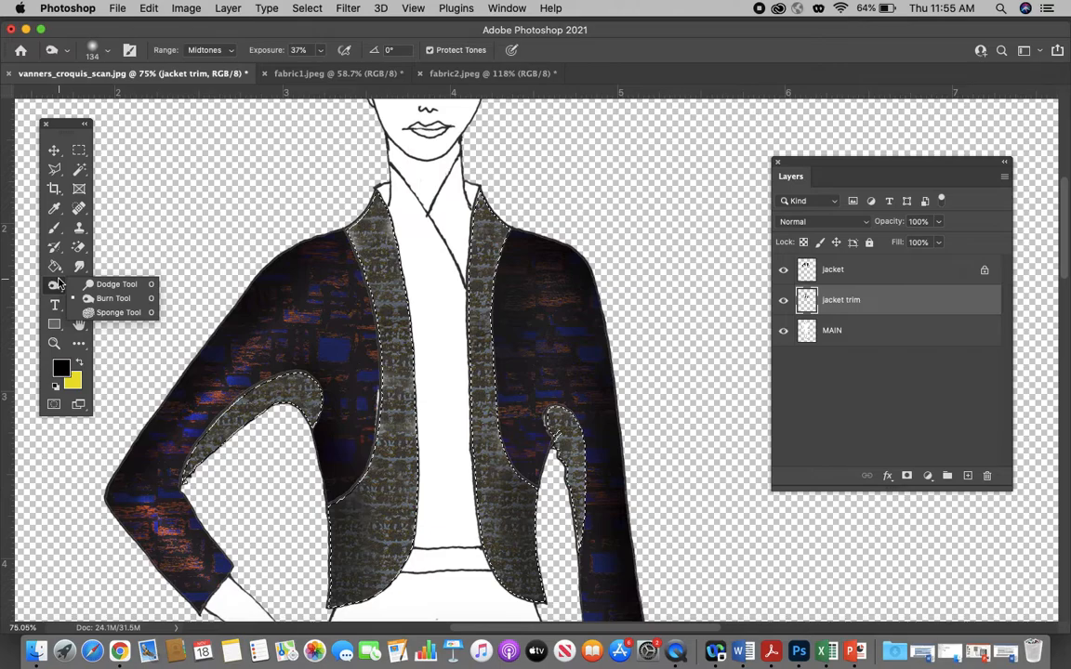
click(54, 287)
mouse_move(272, 295)
mouse_down()
mouse_move(304, 296)
mouse_move(339, 249)
mouse_up()
click(61, 369)
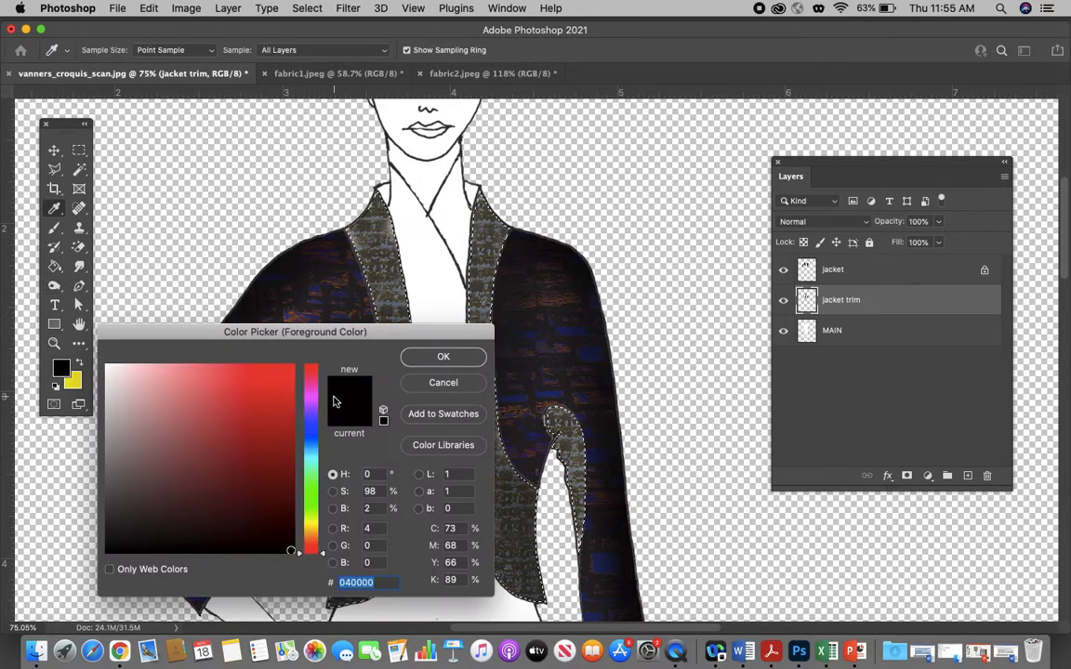
key(Return)
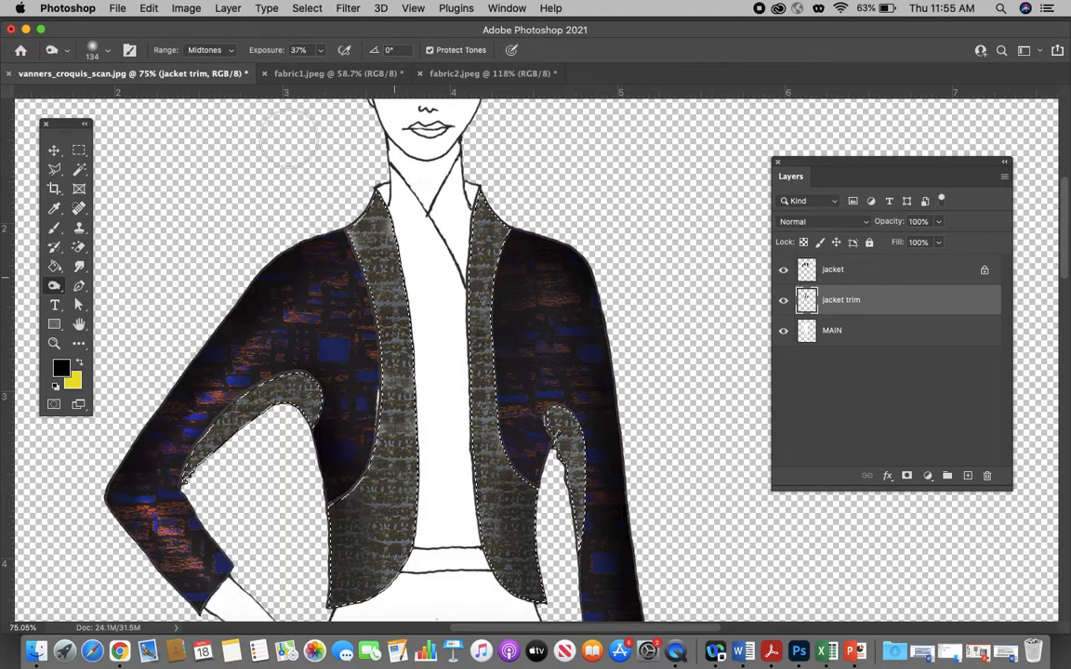
click(109, 51)
click(111, 50)
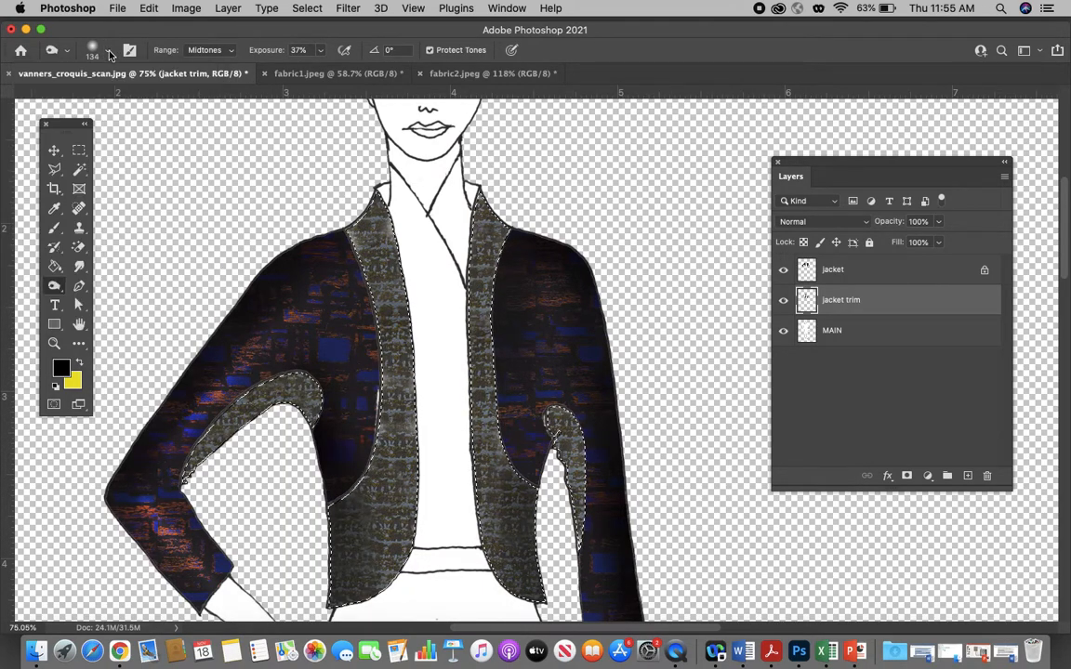
Lower the Burn tool's exposure to 18% and darken the jacket trim around the collar
click(320, 50)
drag(321, 70, 309, 73)
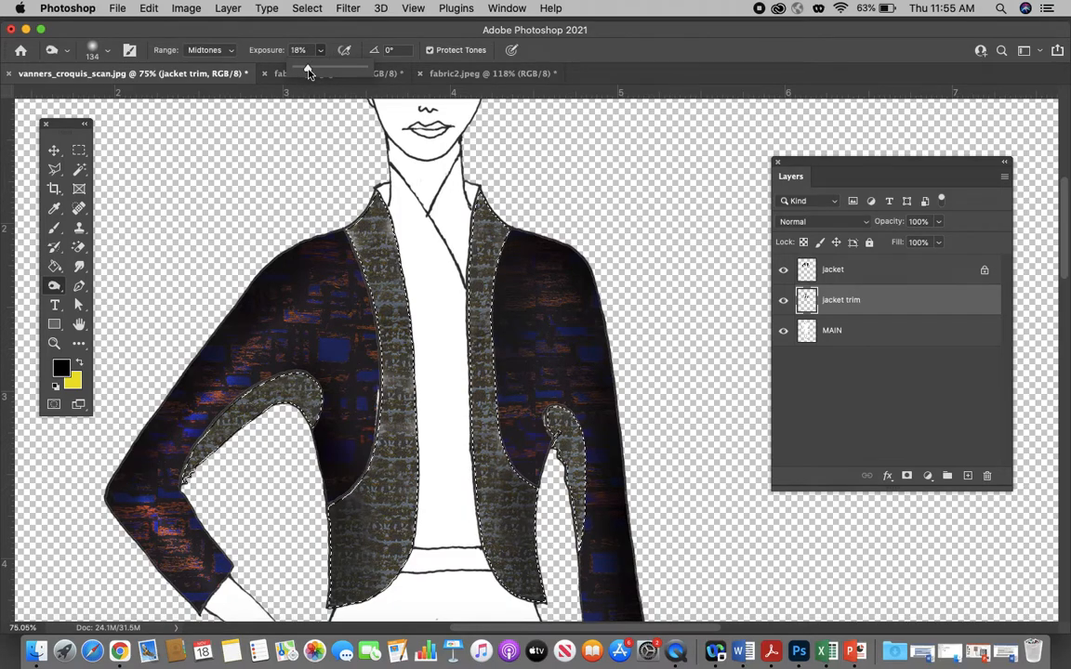
click(508, 256)
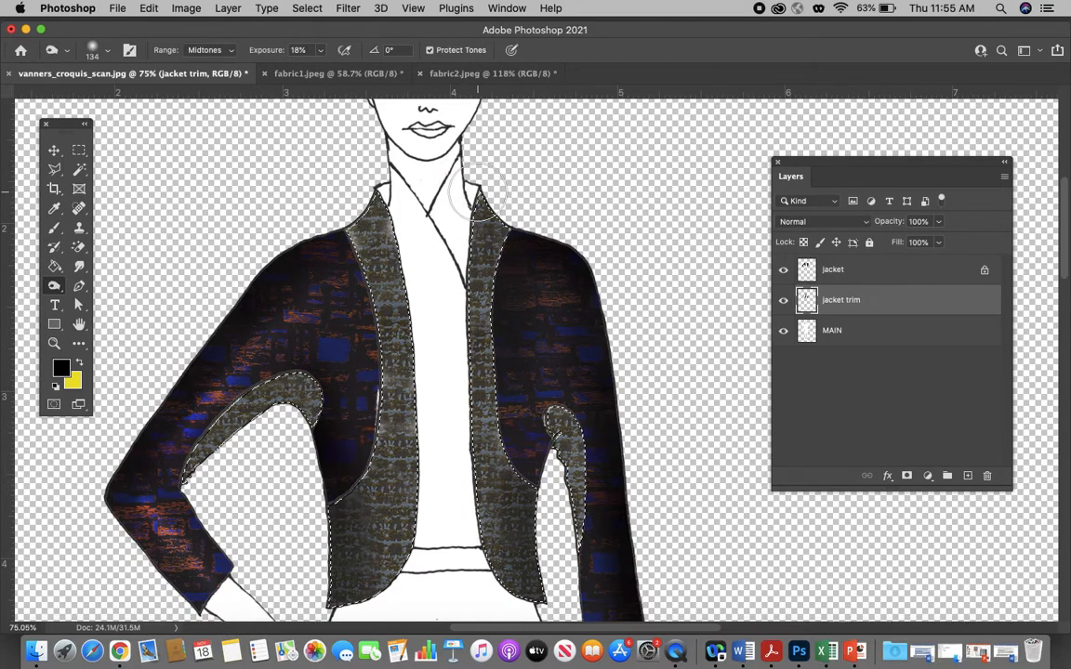
drag(468, 173, 504, 236)
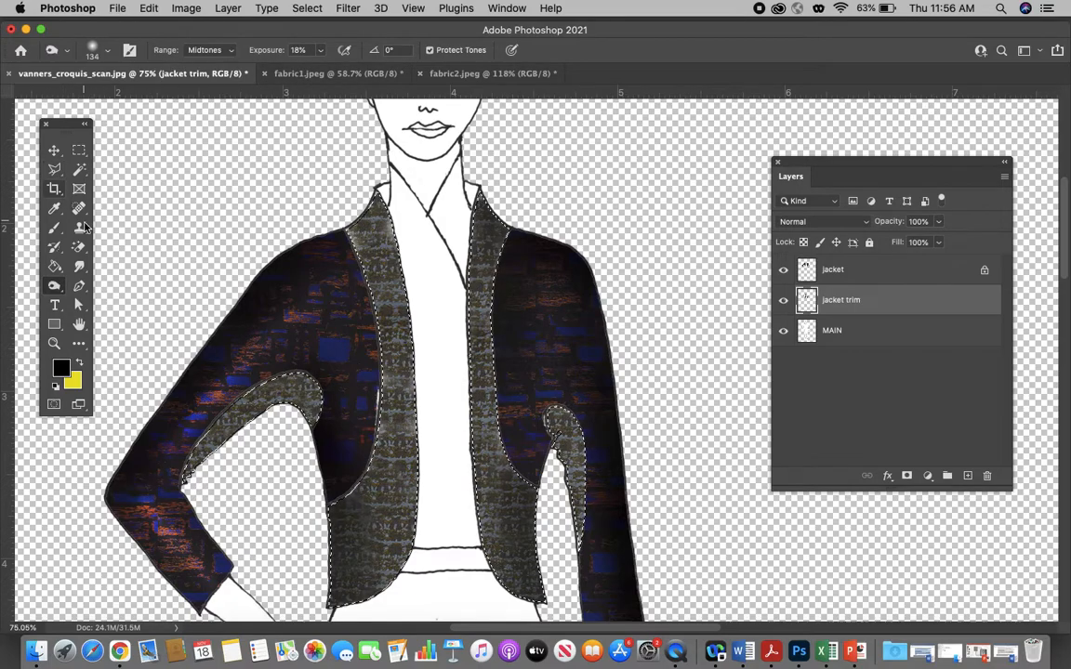
Shade the jacket trim in black with the 118 px Brush in Multiply mode at 37% opacity, and clear the selection
click(56, 230)
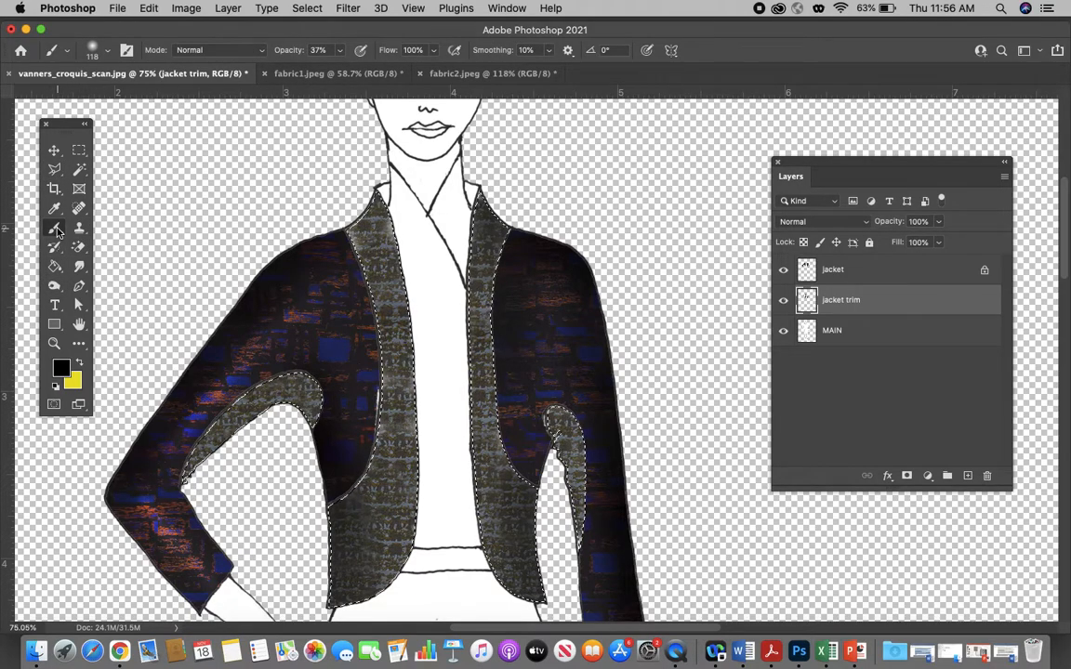
click(260, 52)
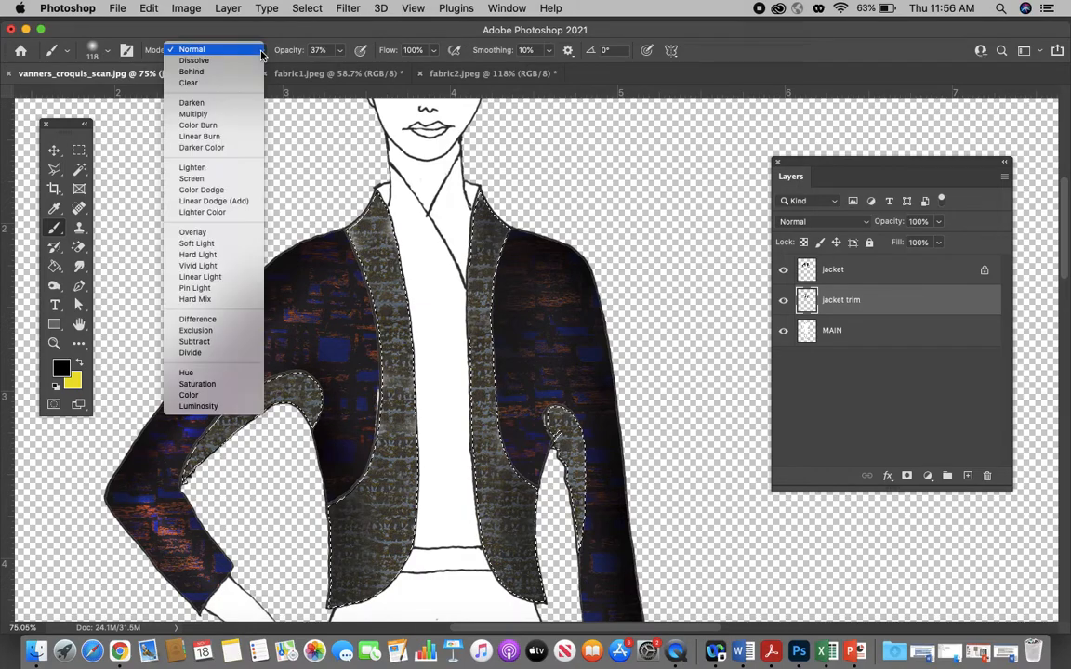
click(210, 115)
mouse_move(366, 191)
mouse_down()
mouse_move(378, 164)
mouse_move(356, 245)
mouse_move(354, 180)
mouse_move(392, 248)
mouse_up()
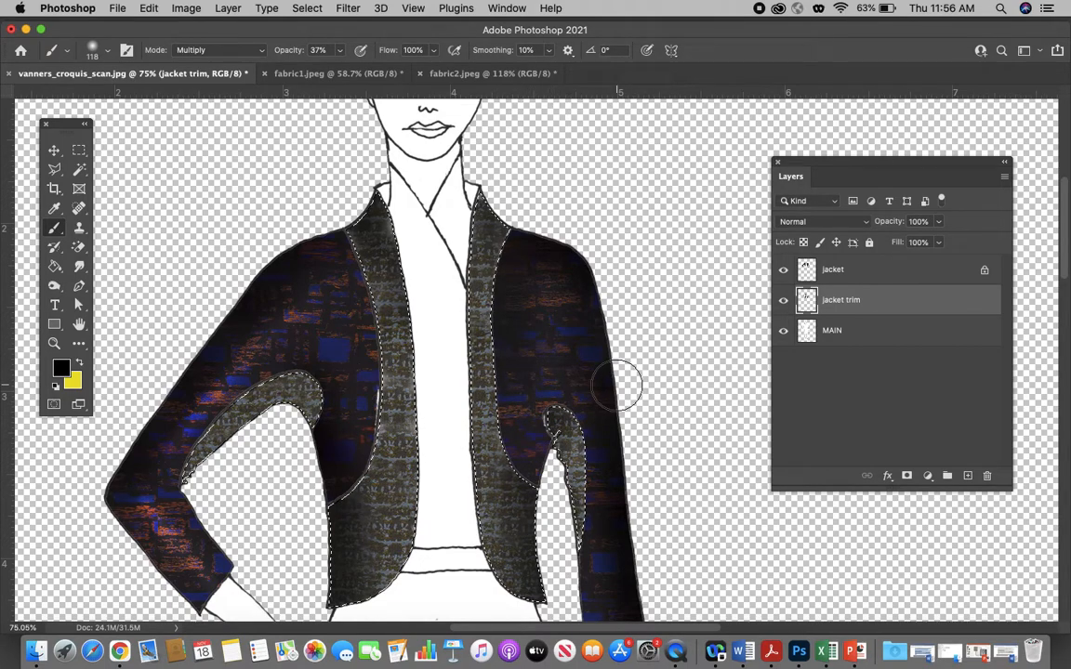
key(super+d)
Hide the jacket and MAIN layers to view the jacket trim layer on its own
scroll(627, 358, down, 3)
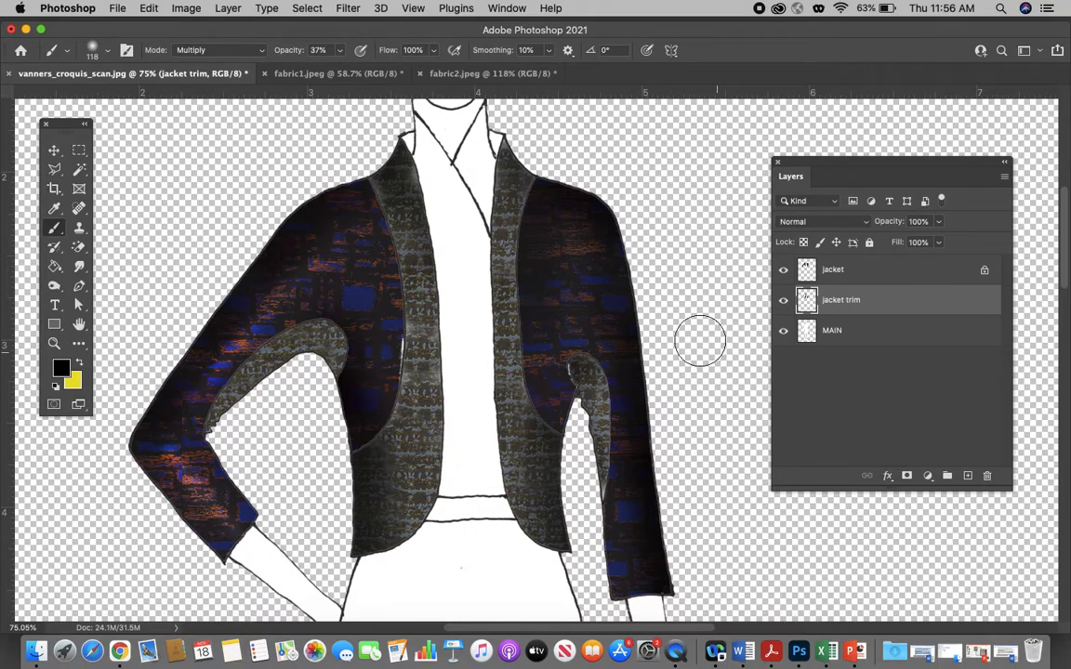
scroll(678, 341, up, 2)
scroll(679, 341, left, 1)
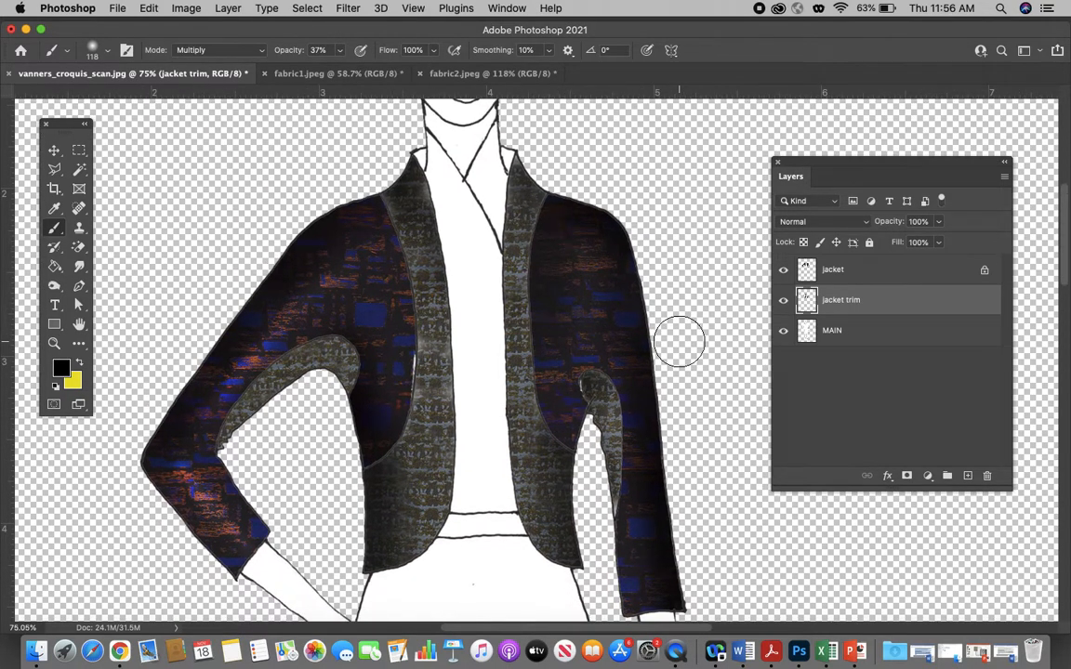
scroll(678, 341, up, 2)
scroll(679, 342, right, 1)
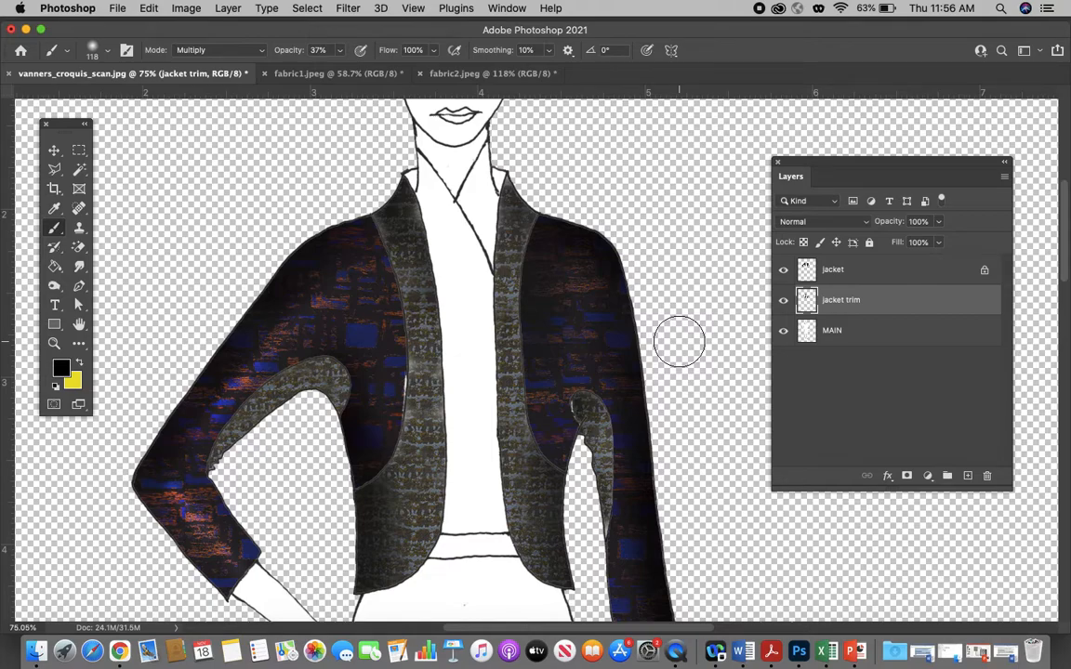
click(783, 300)
click(782, 269)
click(783, 299)
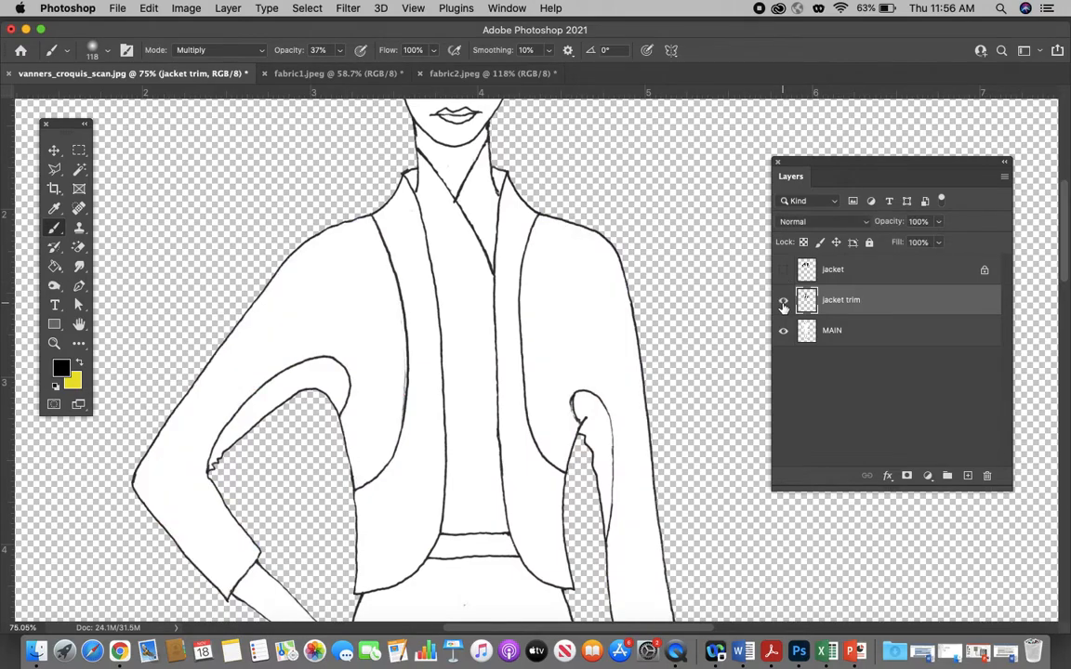
click(783, 333)
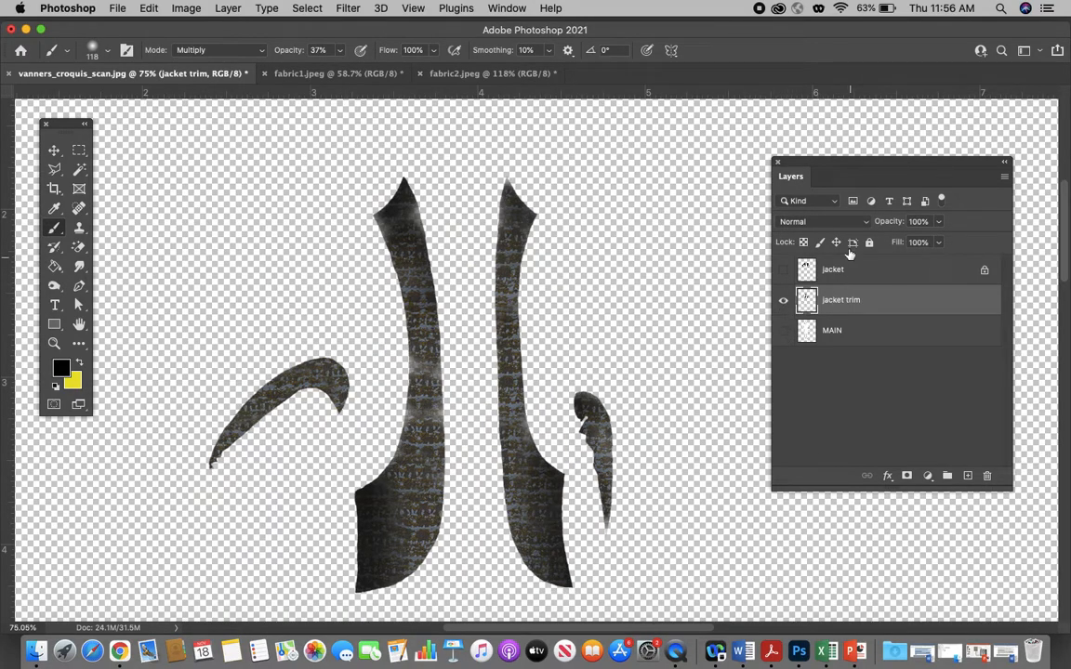
Lock the transparent pixels of the jacket trim layer and shade the curved lower edge of the front trim in black
click(804, 244)
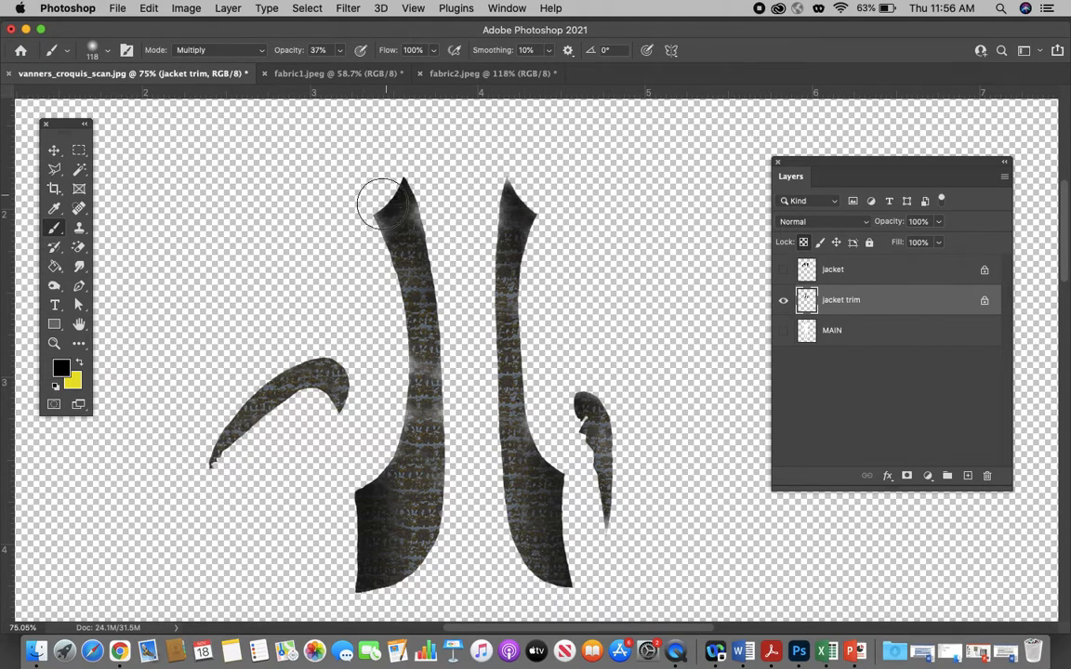
drag(430, 588, 456, 525)
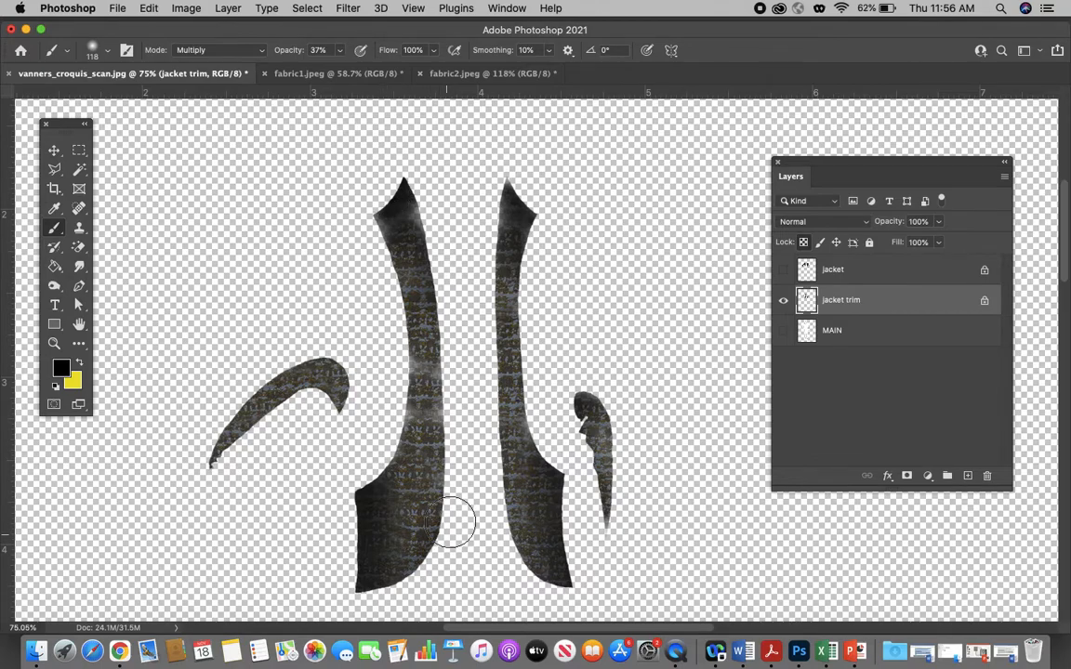
Make the jacket and MAIN layers visible together with the jacket trim
click(782, 269)
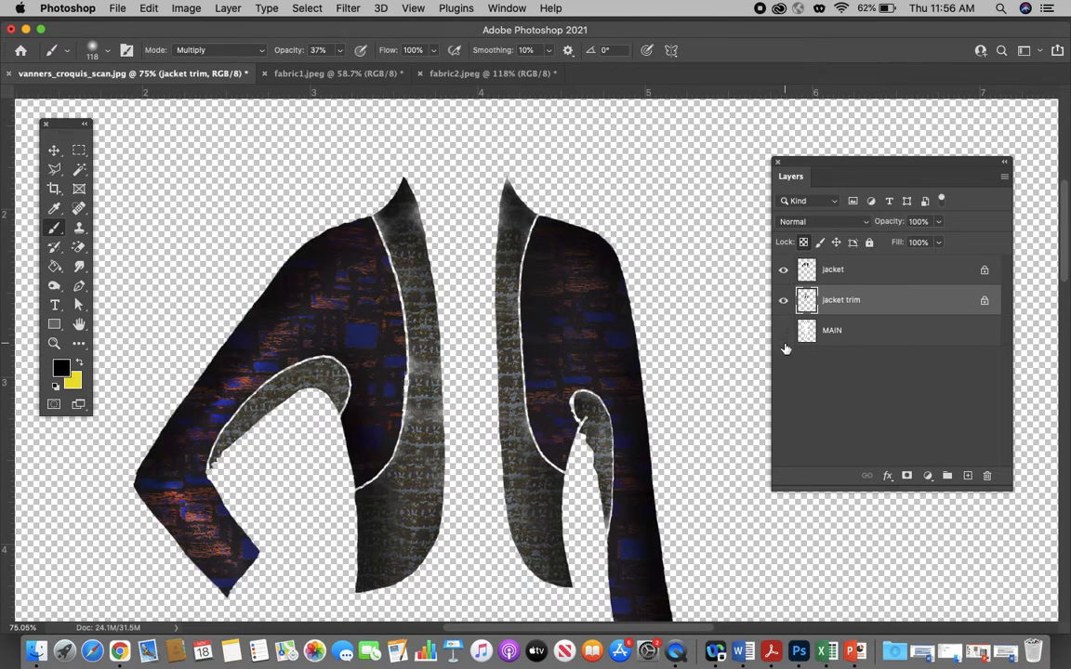
click(783, 330)
scroll(642, 280, down, 4)
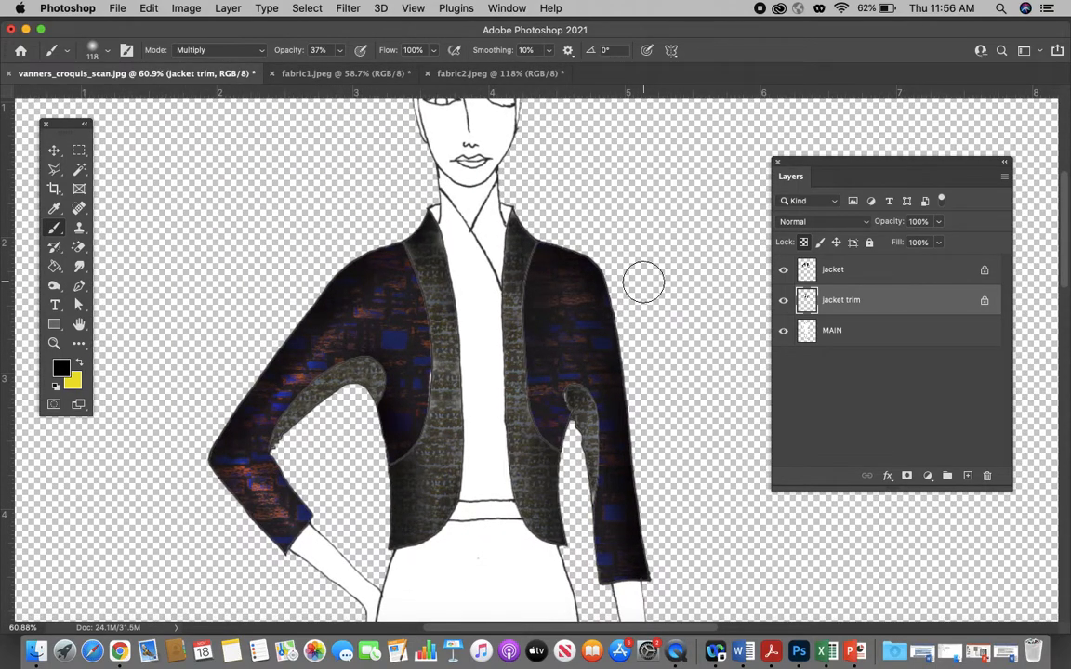
scroll(600, 325, down, 5)
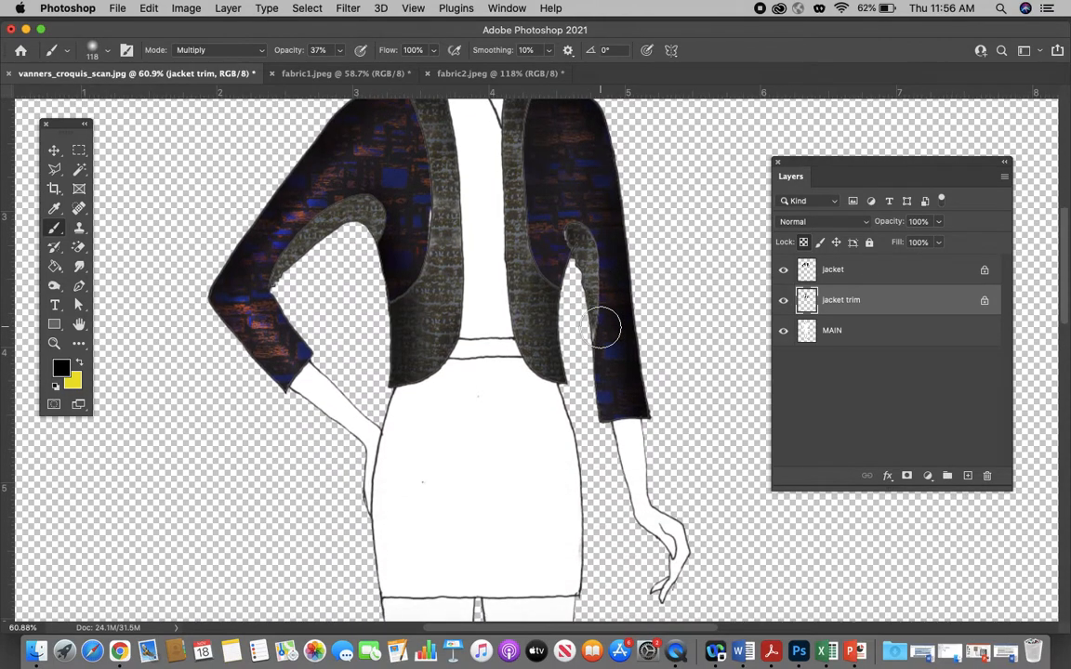
scroll(602, 326, down, 3)
scroll(603, 326, right, 2)
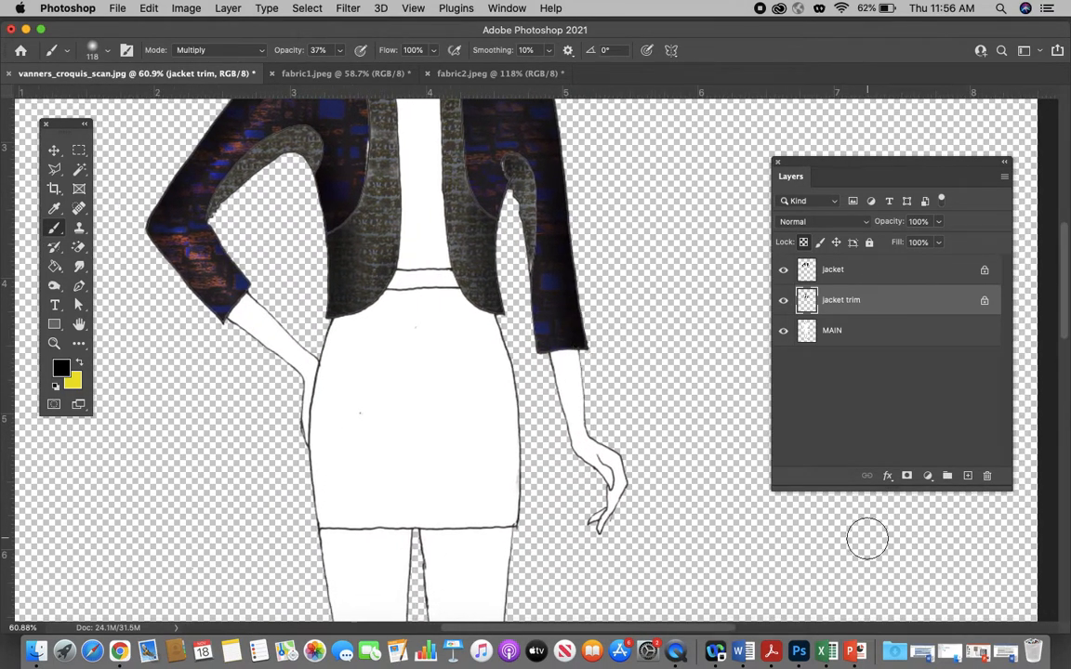
Switch to the vanners croquis demo folder in Finder and open fabric3.jpeg with Adobe Photoshop 2021
click(26, 30)
click(479, 117)
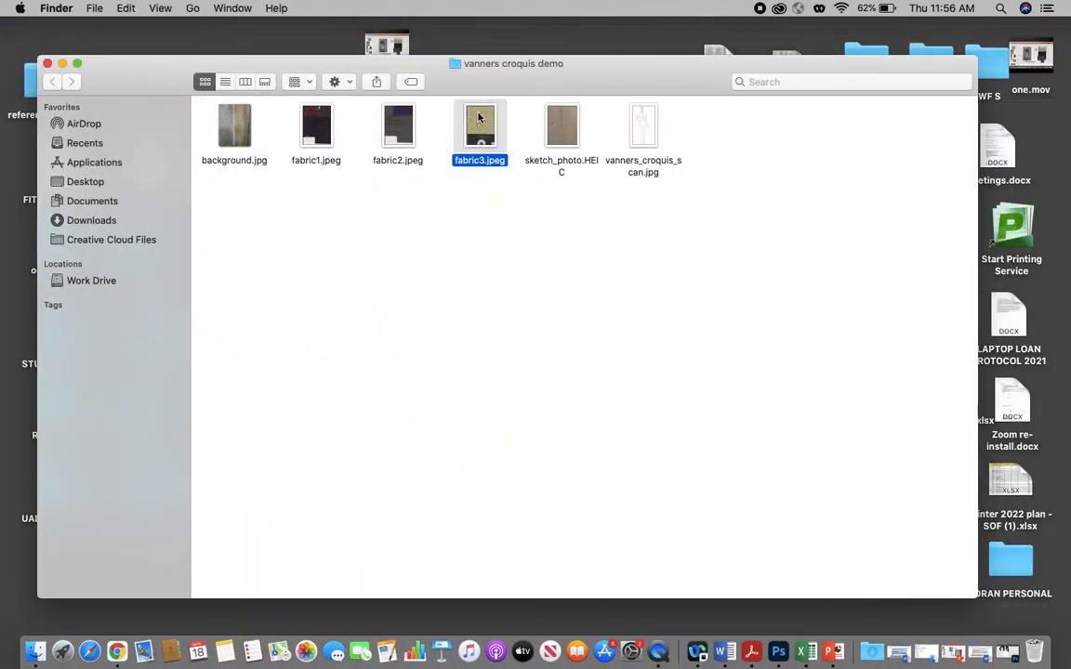
right_click(479, 116)
mouse_move(576, 134)
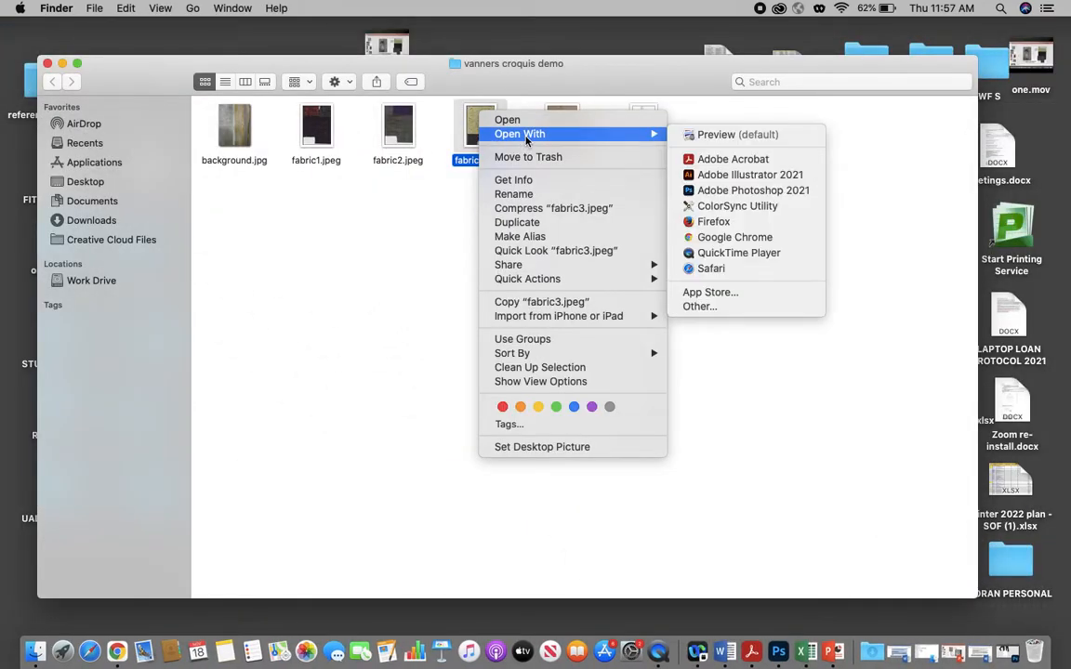
click(735, 191)
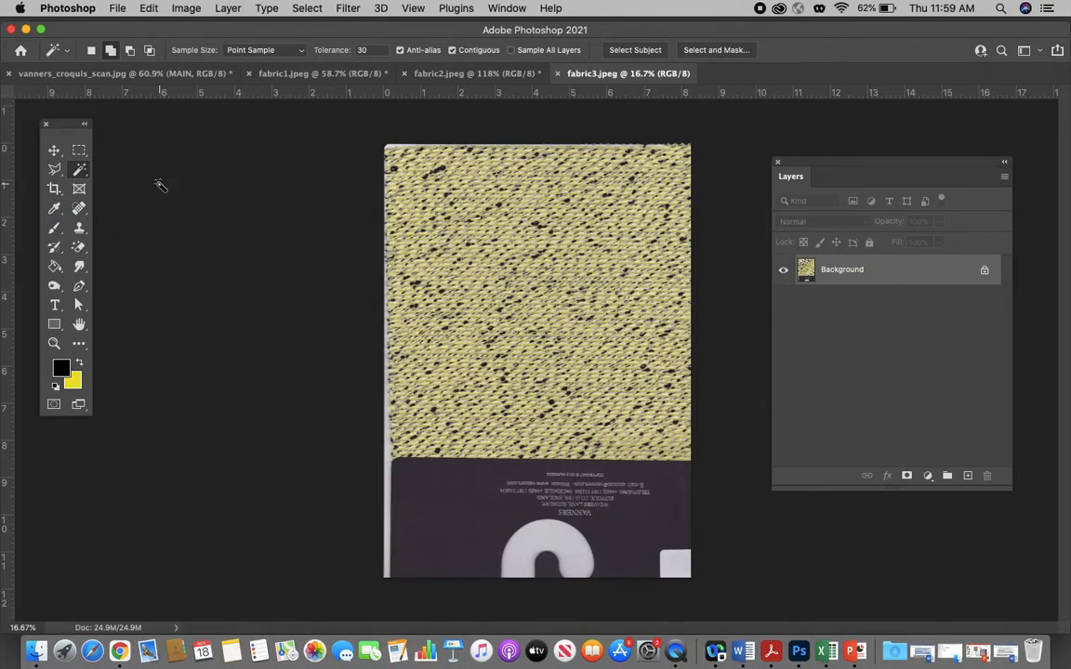
Crop the fabric3.jpeg scan to a rectangular selection of the yellow woven fabric, excluding the dark label area and pale edges
click(79, 150)
click(147, 150)
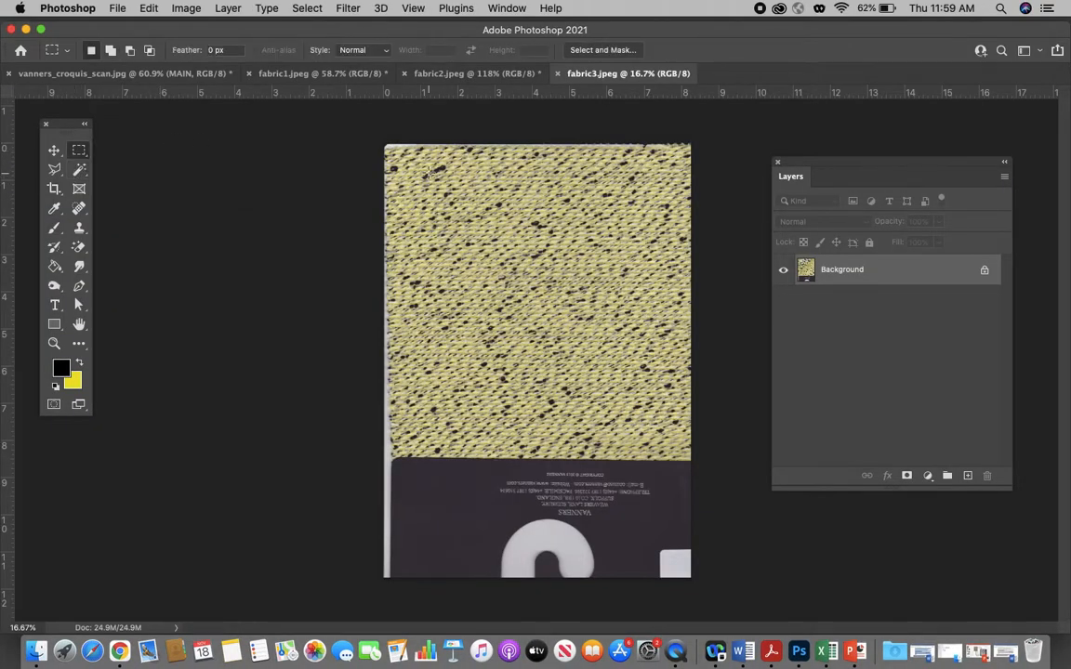
drag(389, 154, 689, 458)
click(188, 13)
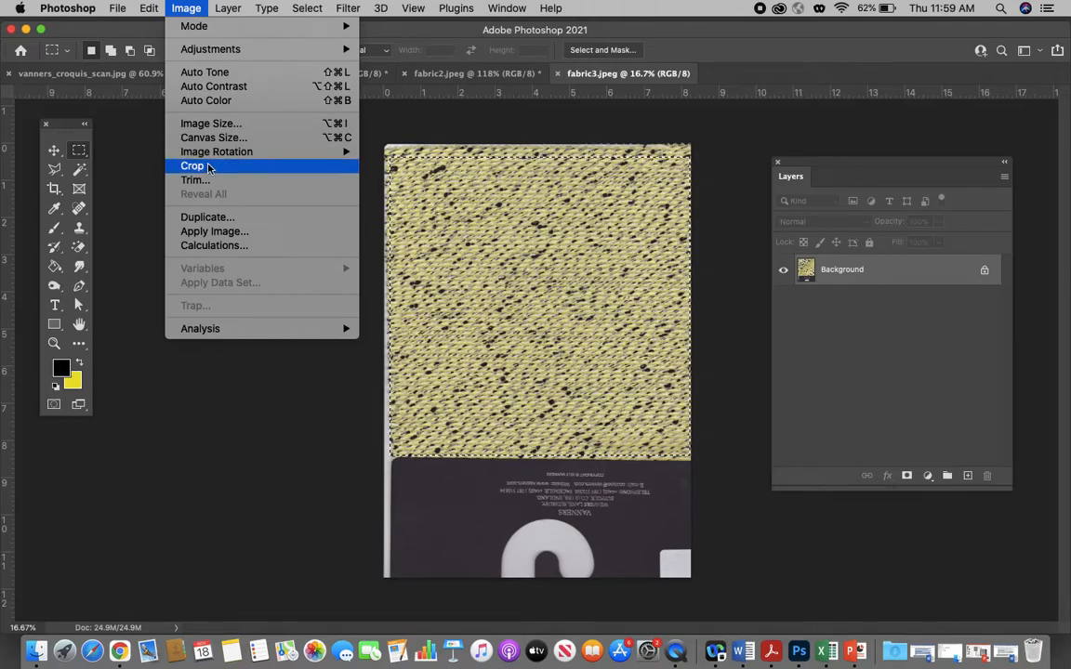
click(191, 160)
Resize the cropped fabric image to 30 percent of its width and height
click(186, 9)
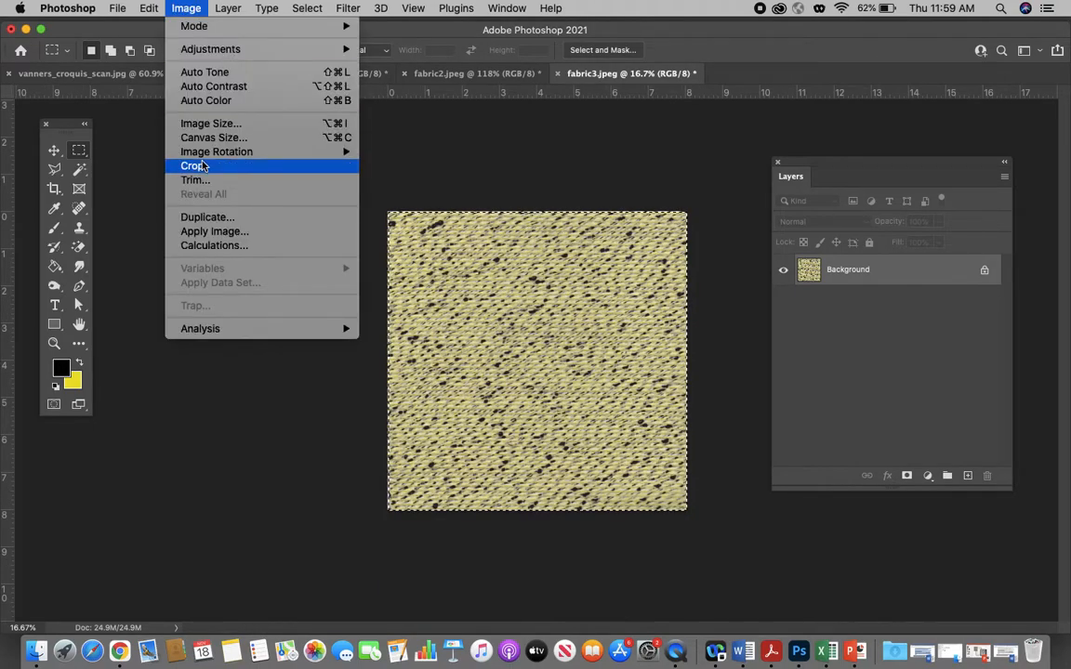
click(207, 116)
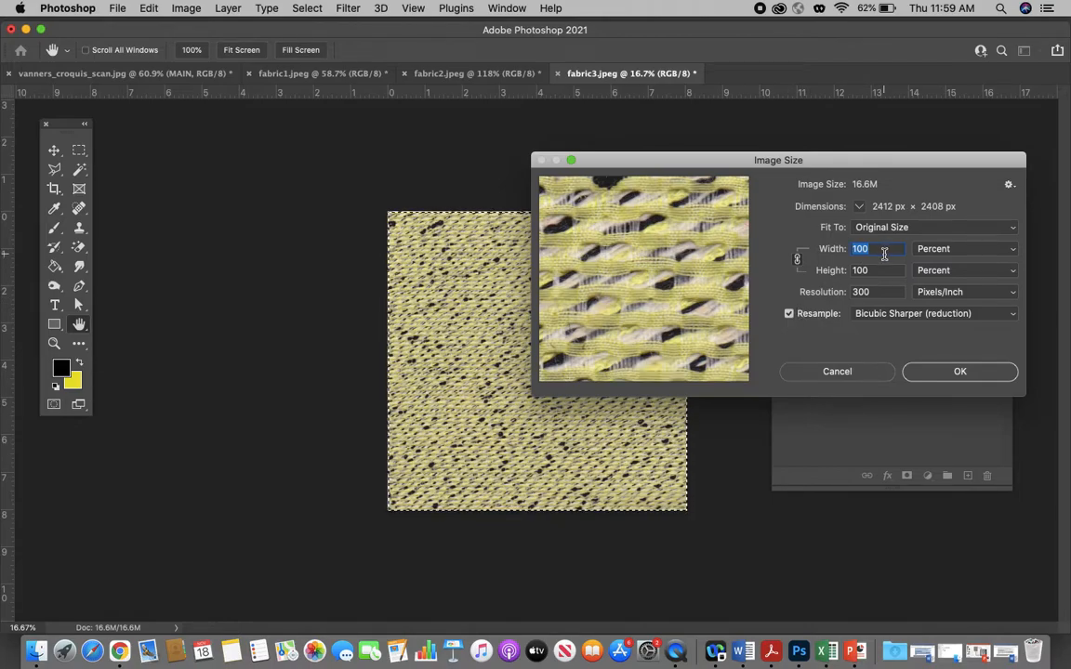
text(30)
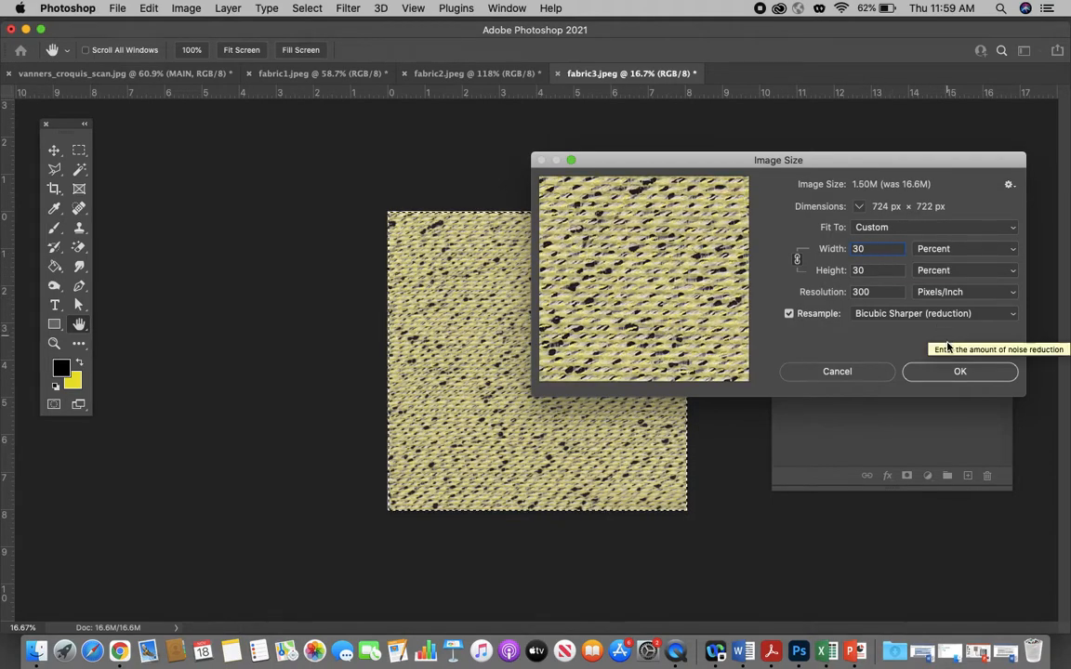
click(959, 372)
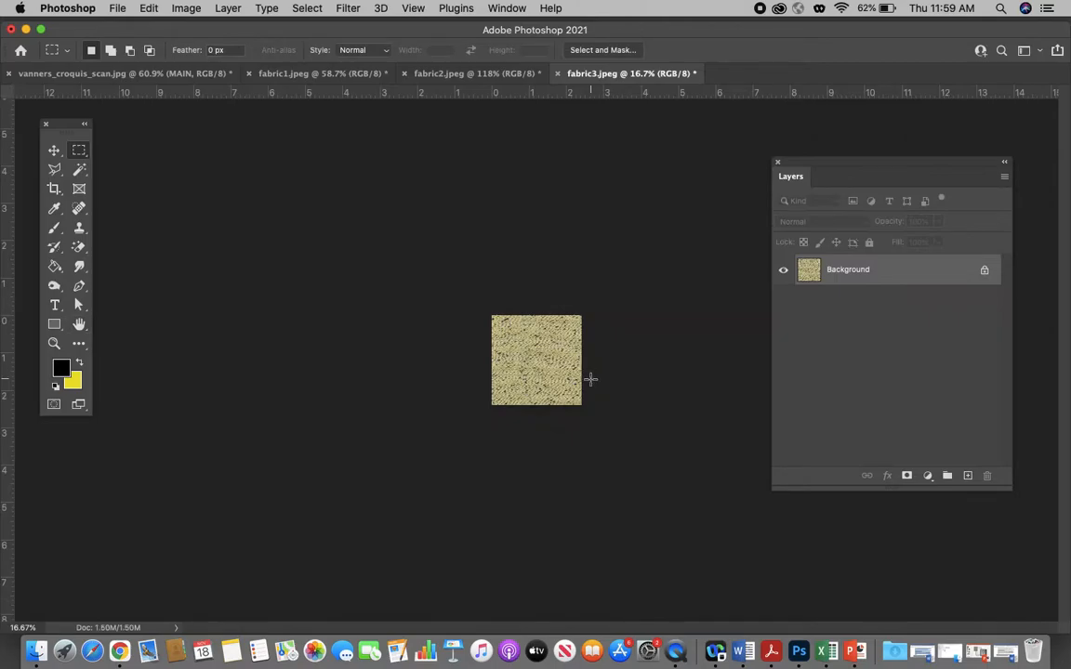
Select the entire resized fabric swatch and copy it
scroll(589, 378, up, 5)
key(super+a)
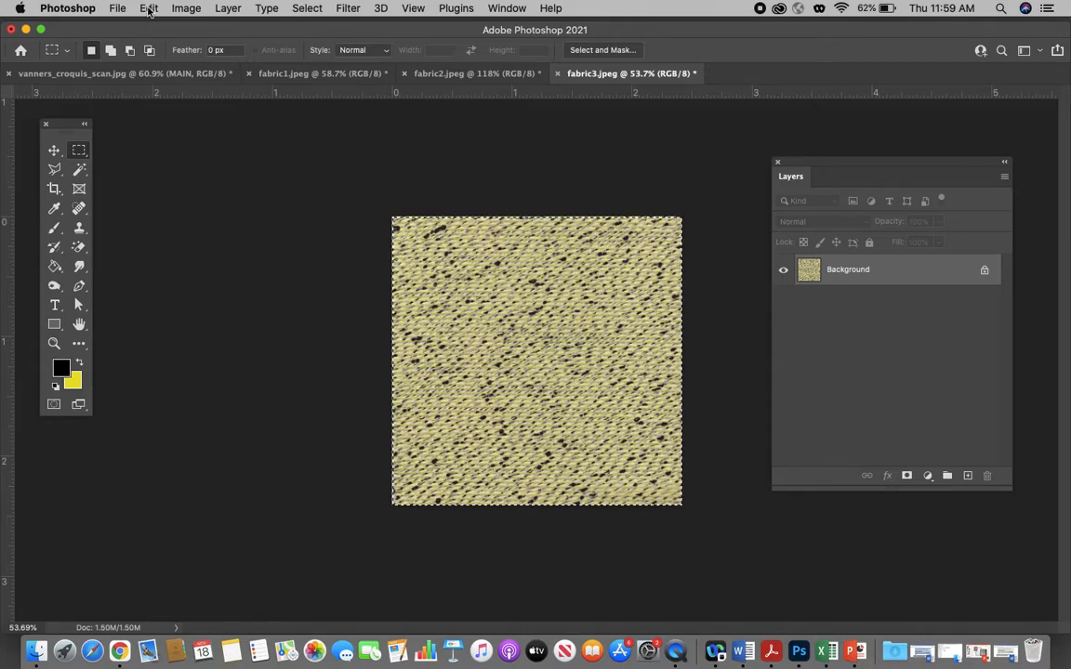
key(super+c)
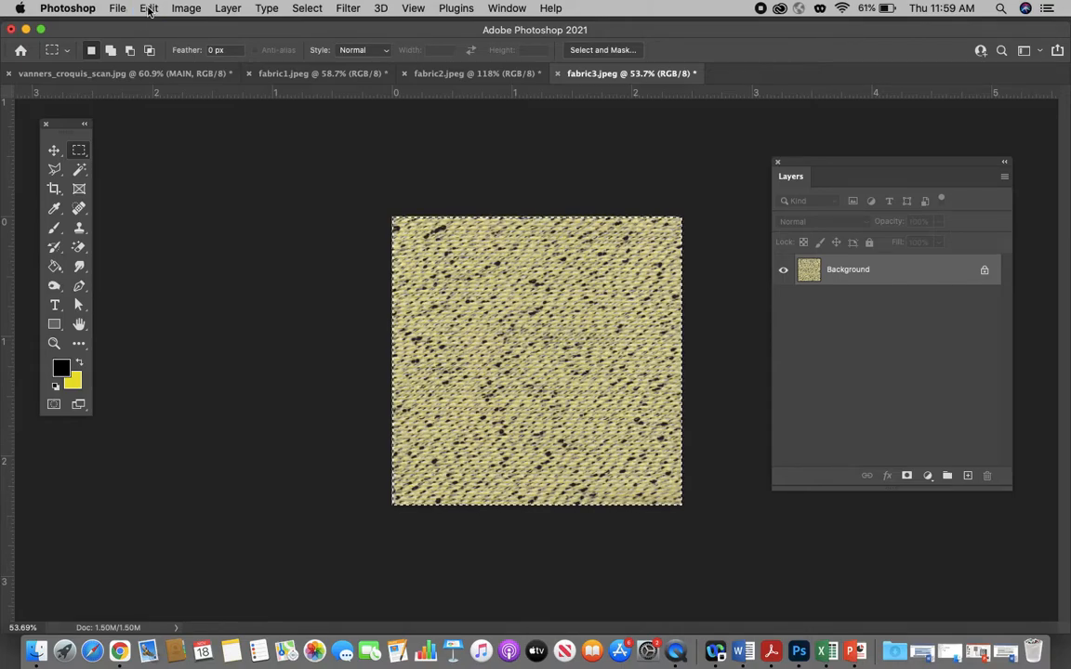
Paste the copied fabric into the skirt selection in vanners_croquis_scan.jpg and shift its position slightly within the skirt
click(54, 78)
scroll(461, 310, down, 3)
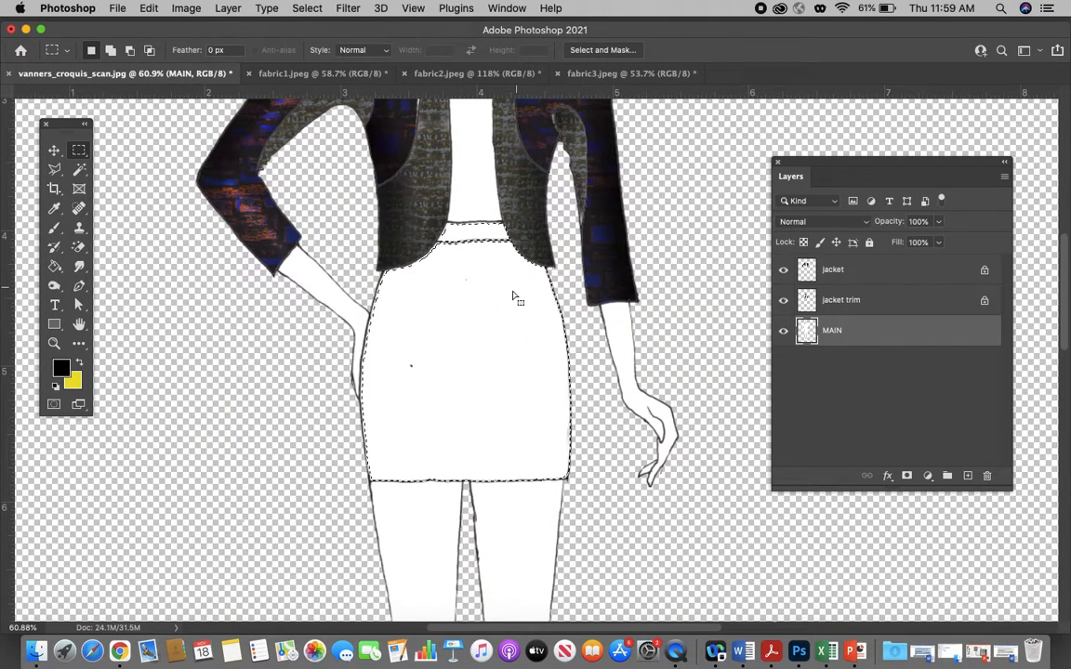
scroll(513, 296, left, 3)
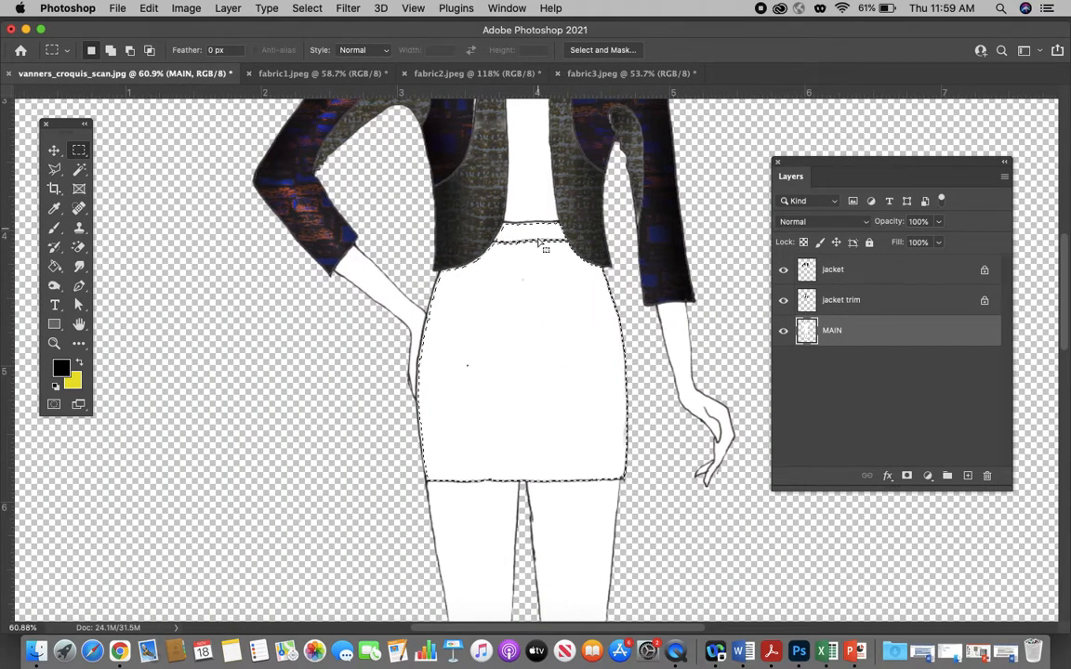
click(148, 9)
mouse_move(184, 159)
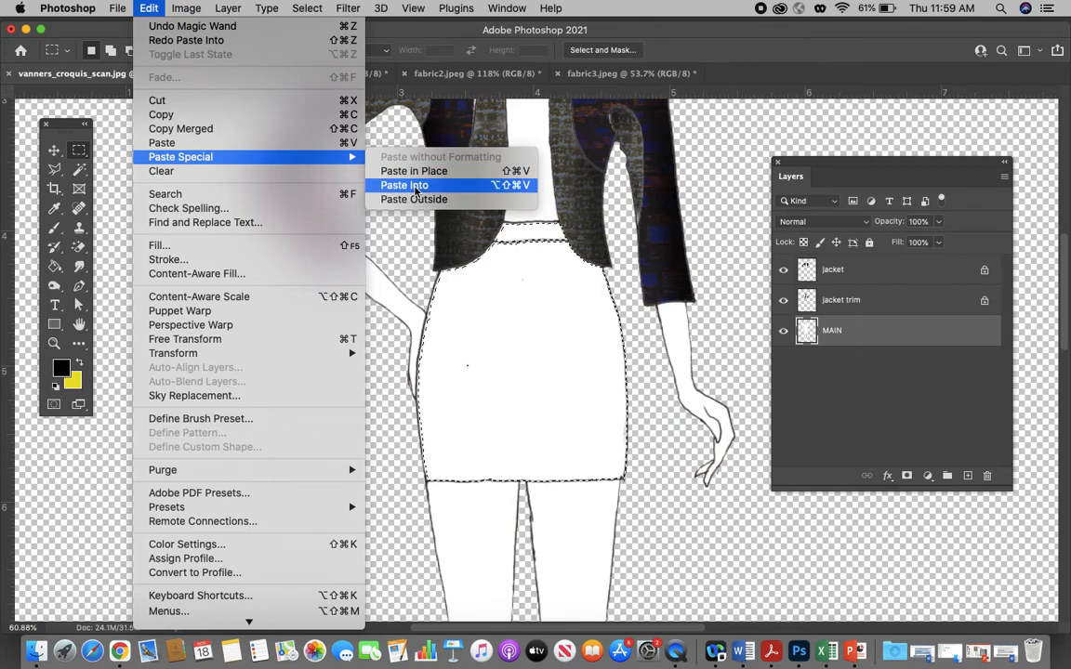
click(409, 185)
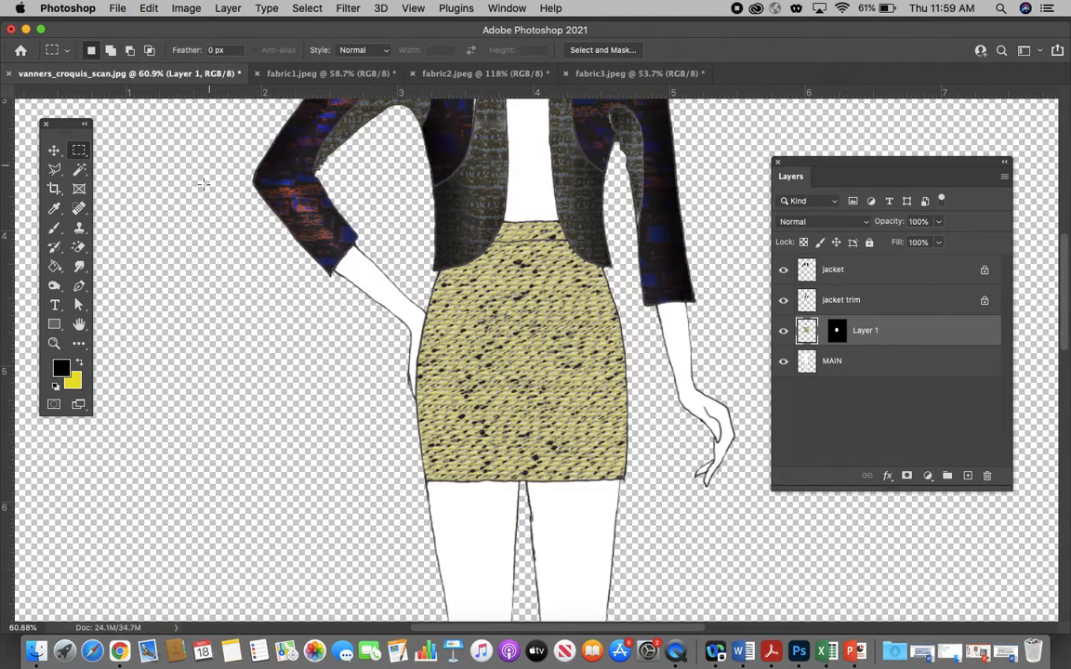
click(55, 152)
mouse_move(510, 353)
mouse_down()
mouse_move(522, 351)
mouse_move(485, 358)
mouse_move(504, 352)
mouse_up()
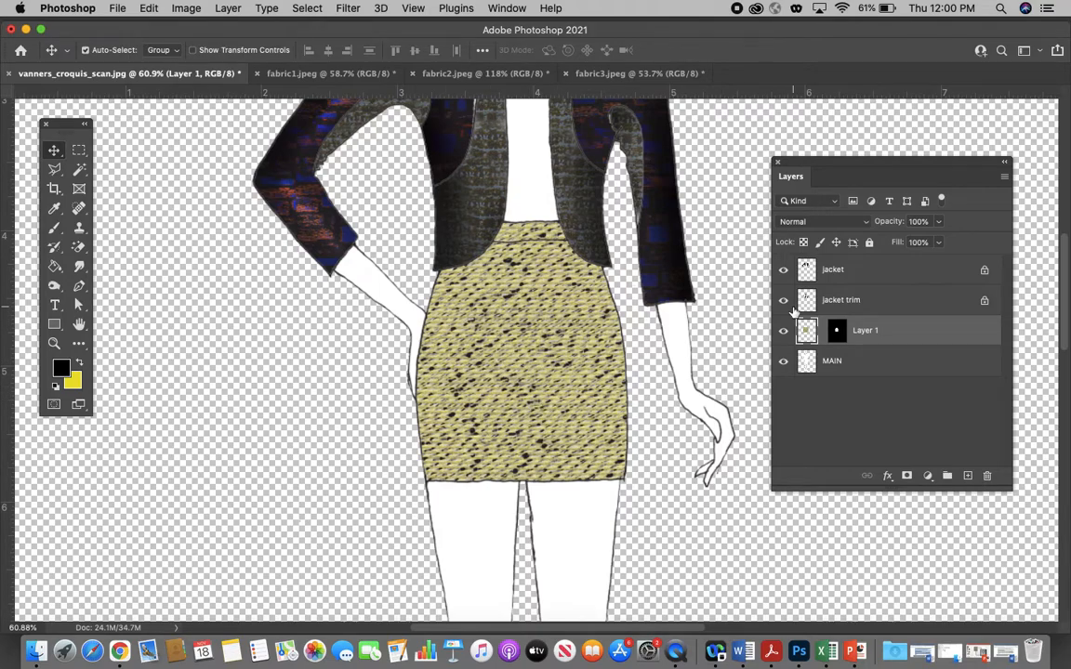
Shade both sides of the skirt with a 150 px soft black brush in Multiply mode at 24% opacity
click(61, 227)
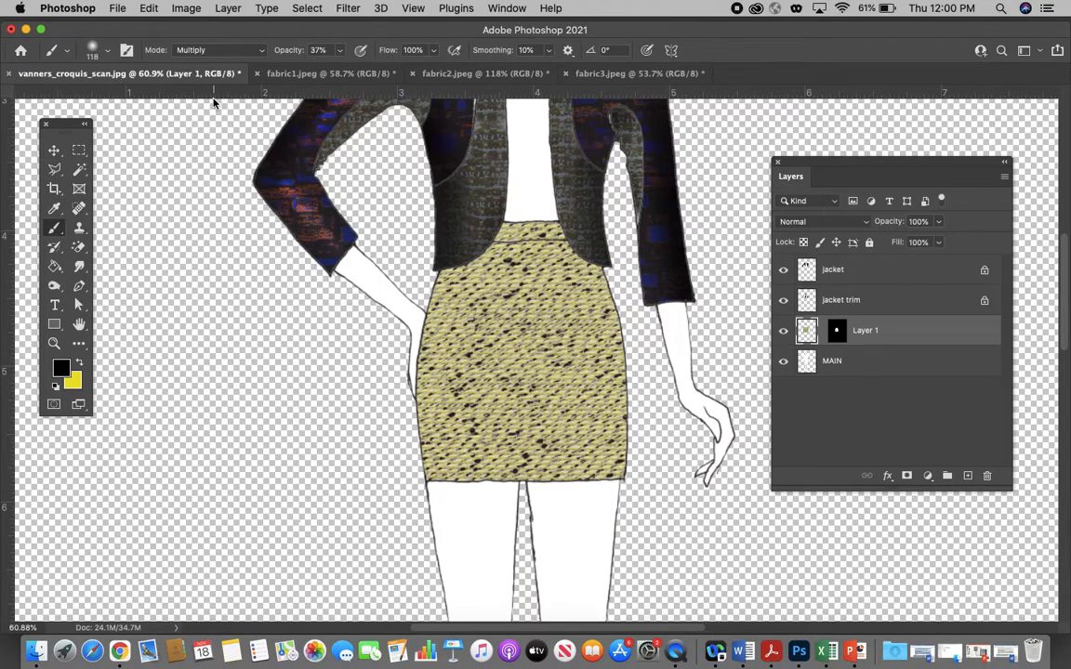
click(110, 51)
text(150)
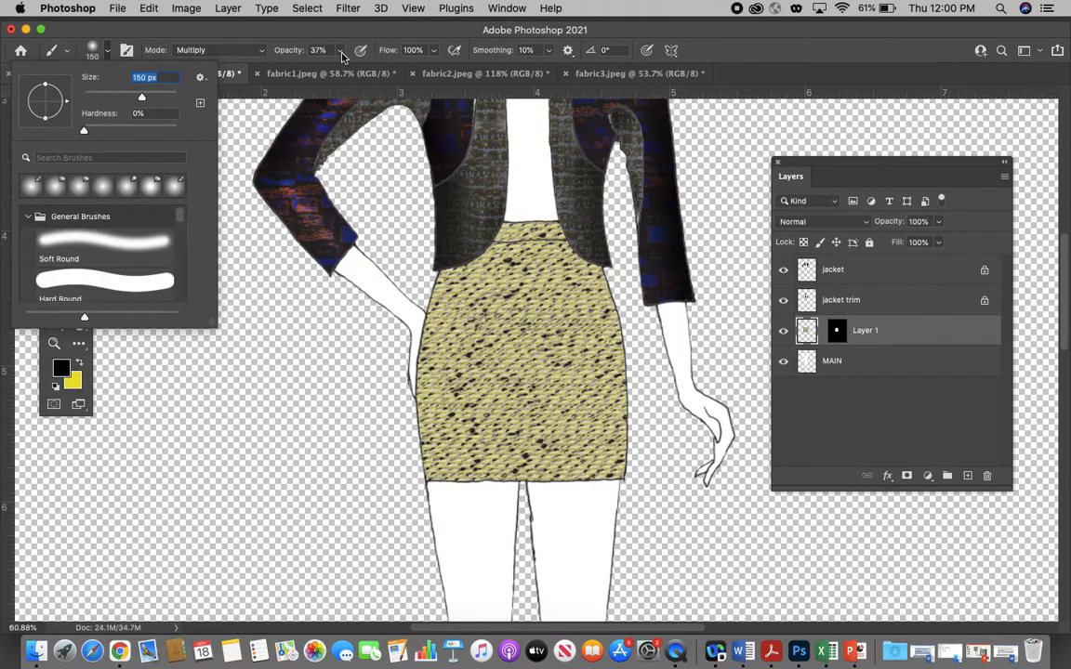
click(340, 52)
drag(446, 276, 455, 486)
mouse_move(619, 302)
mouse_down()
mouse_move(632, 494)
mouse_move(623, 497)
mouse_move(624, 346)
mouse_move(642, 269)
mouse_move(618, 277)
mouse_move(617, 294)
mouse_move(577, 216)
mouse_move(567, 207)
mouse_move(583, 238)
mouse_move(562, 215)
mouse_up()
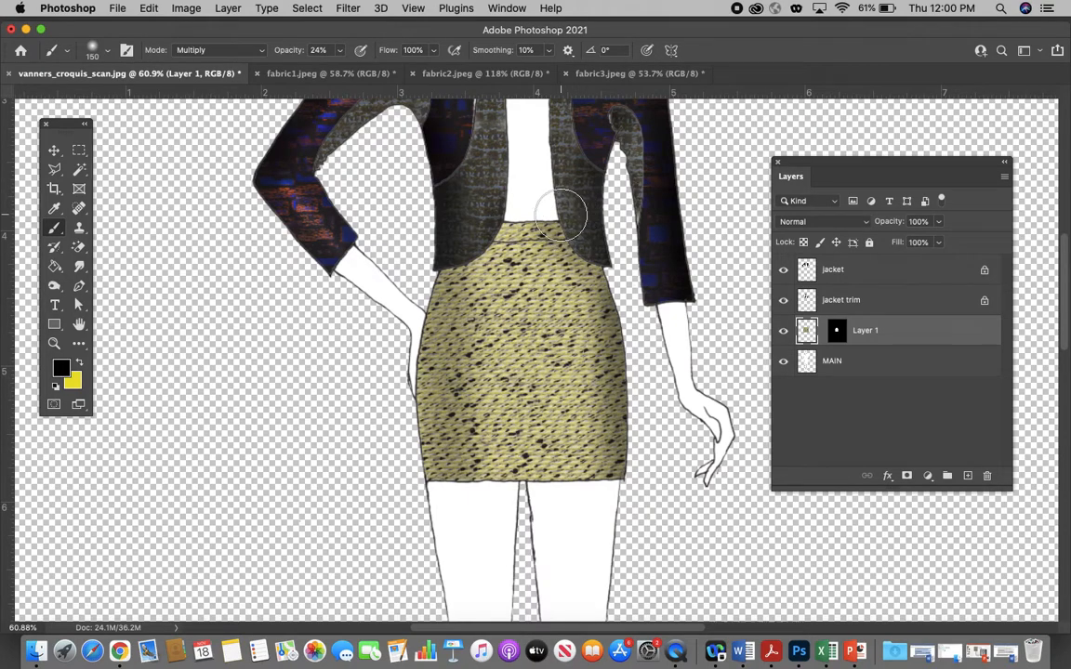
Rename the pasted skirt fabric layer as skirt
scroll(560, 310, down, 5)
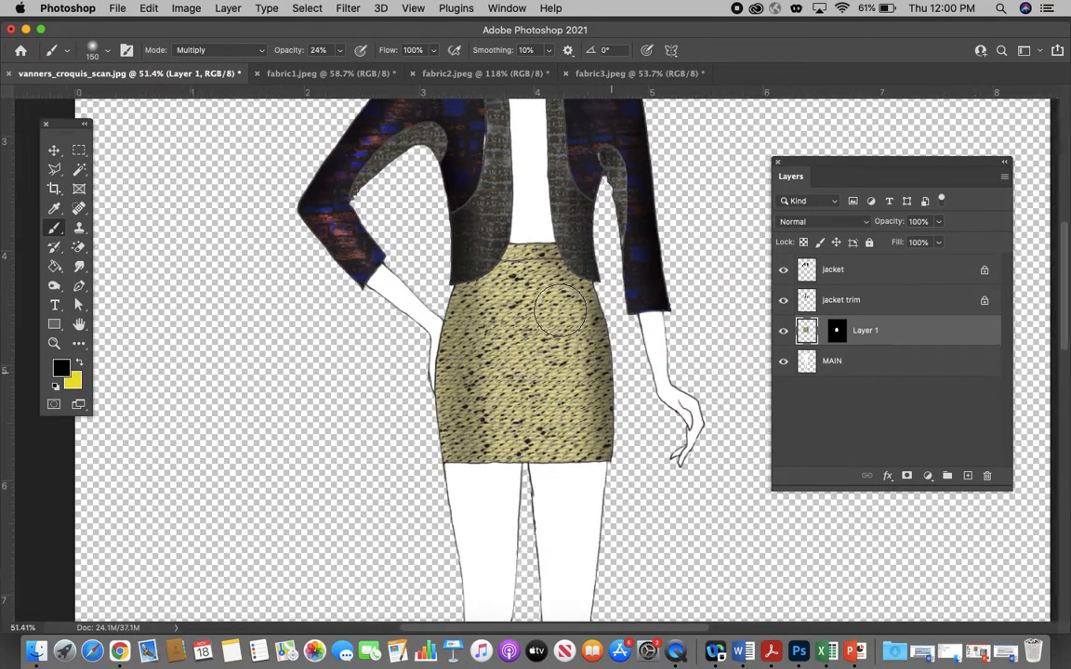
scroll(394, 259, right, 3)
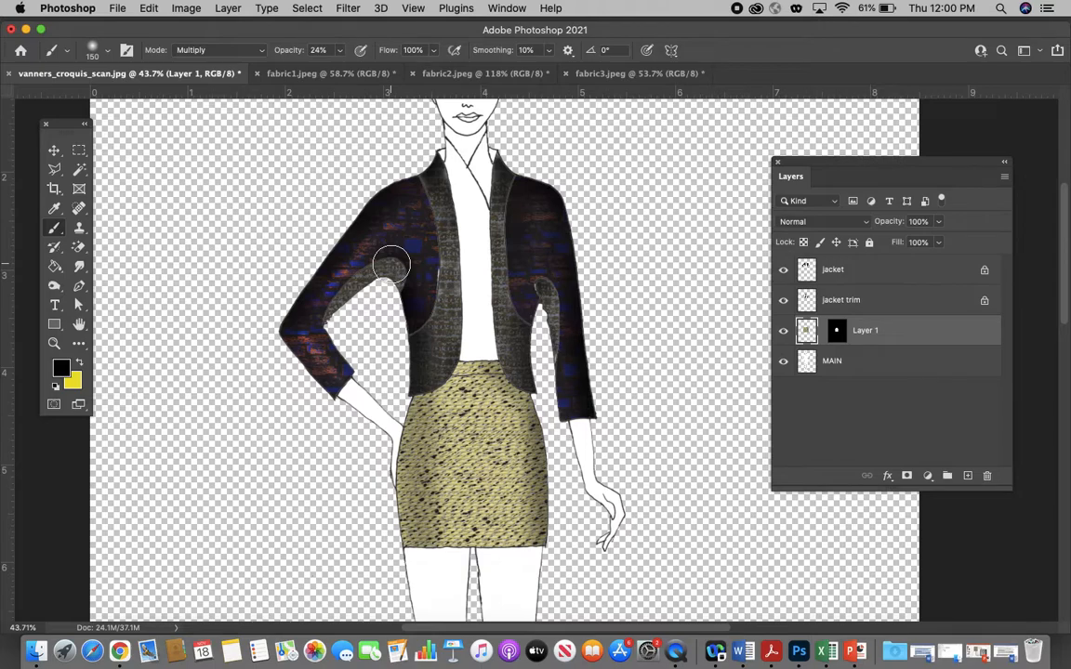
scroll(298, 242, left, 1)
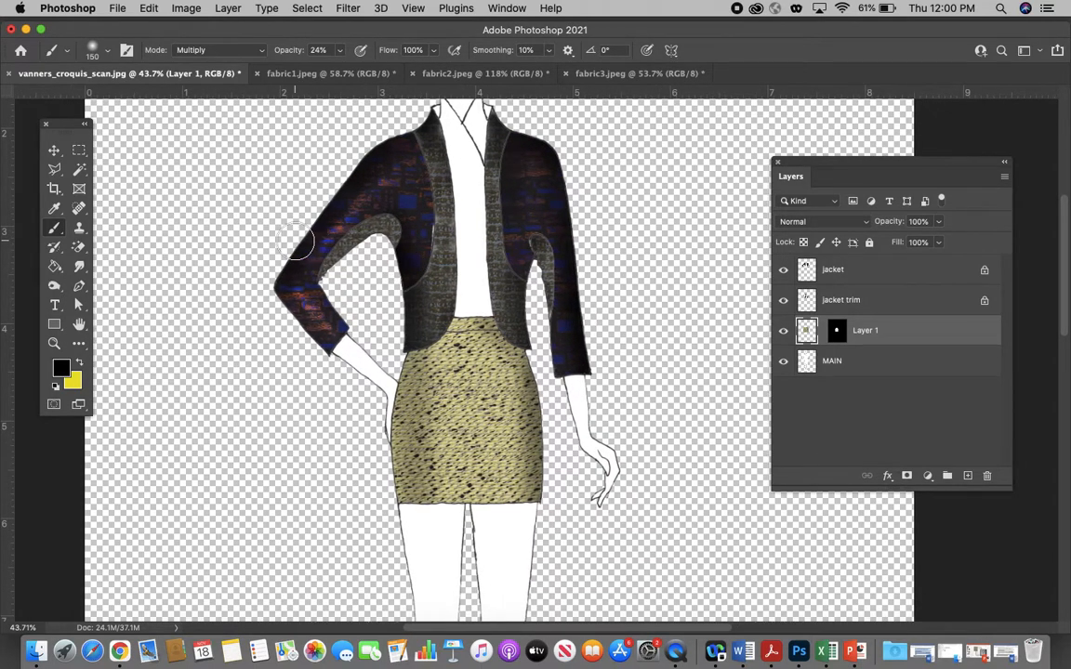
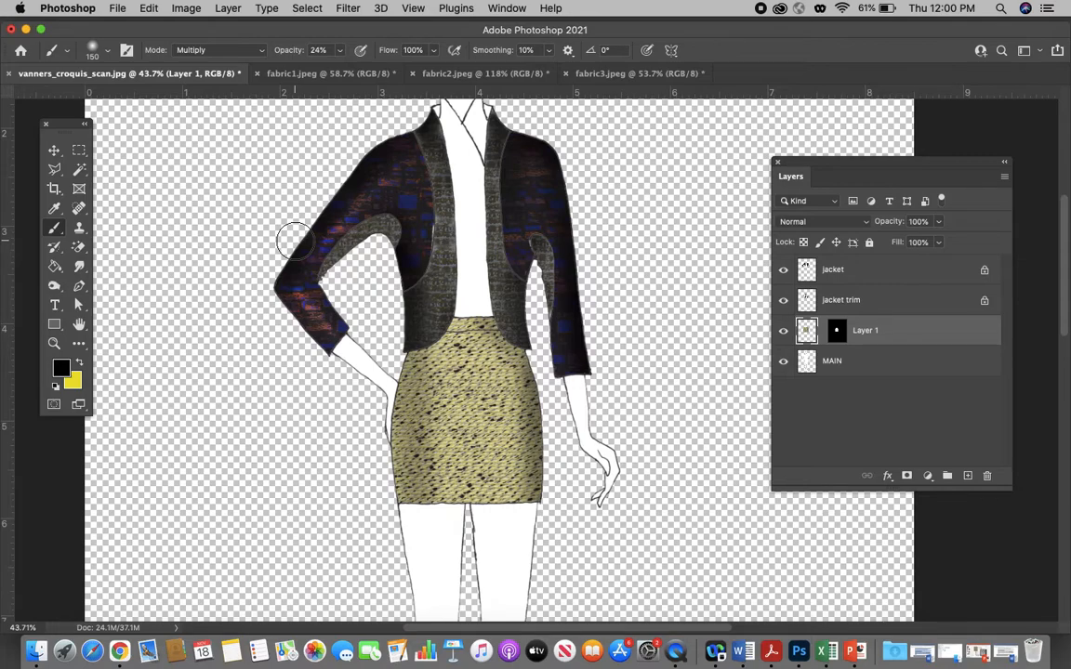
scroll(558, 314, up, 2)
scroll(557, 314, left, 2)
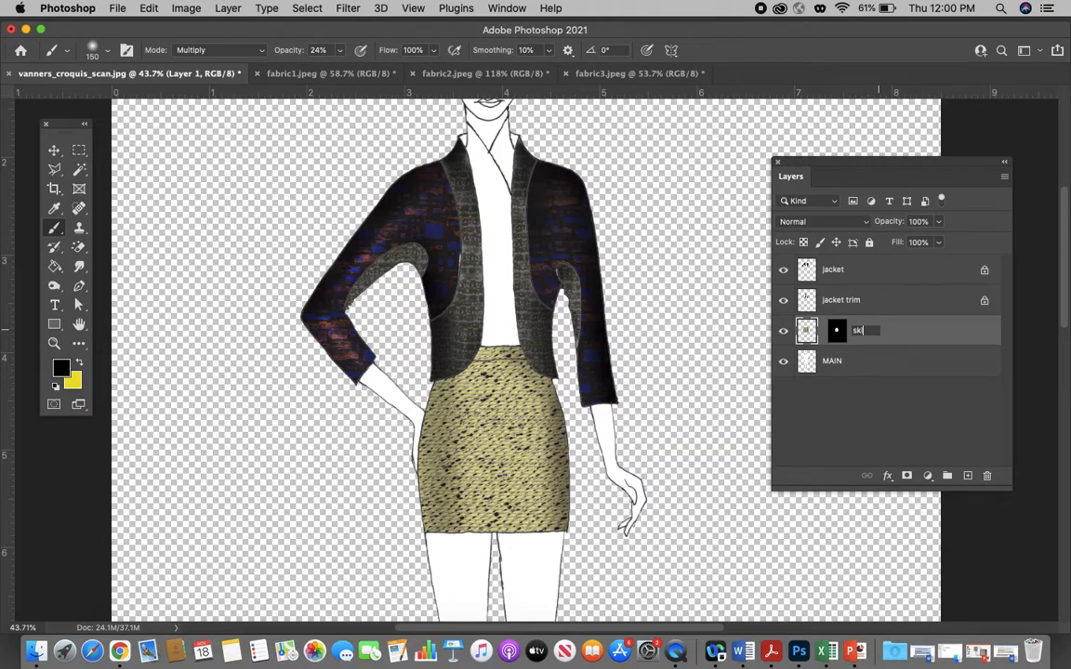
key(Return)
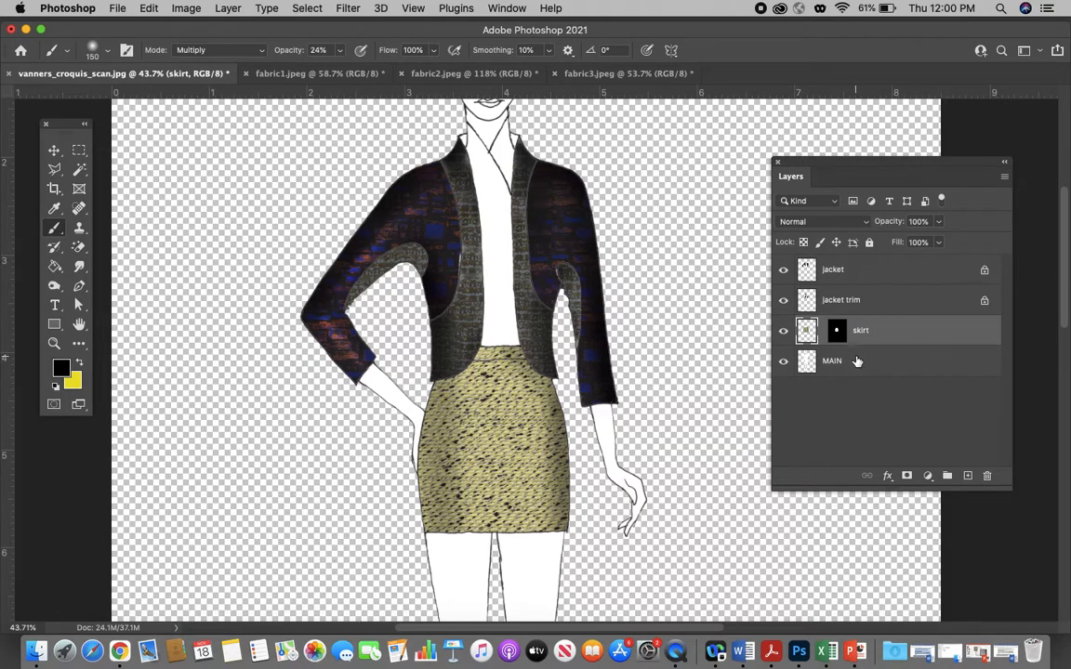
scroll(580, 278, up, 3)
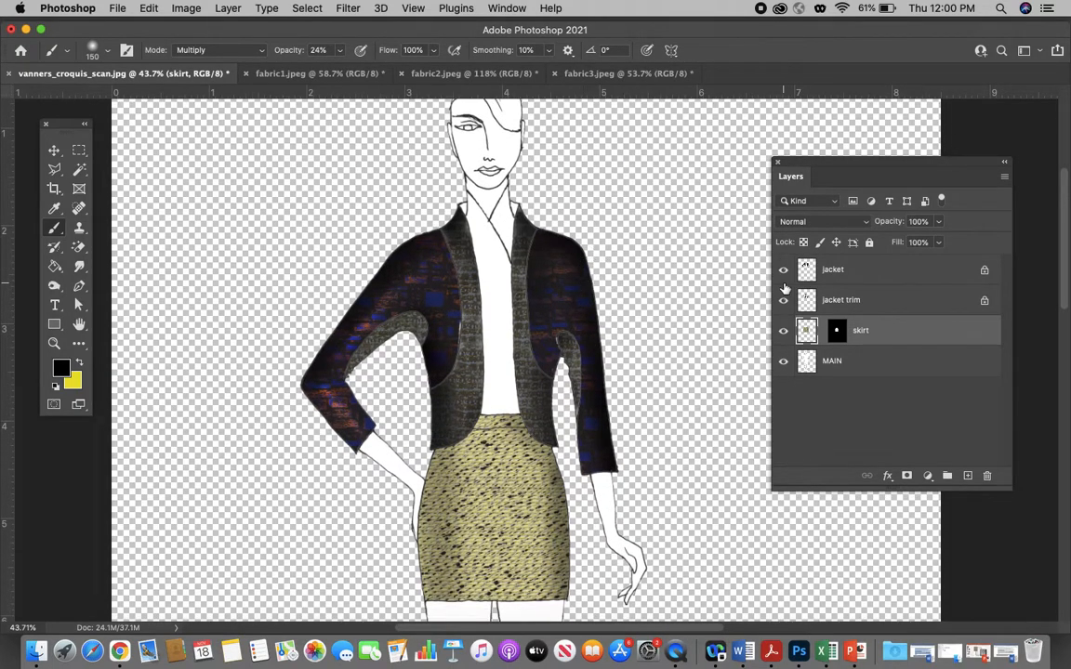
scroll(632, 223, down, 2)
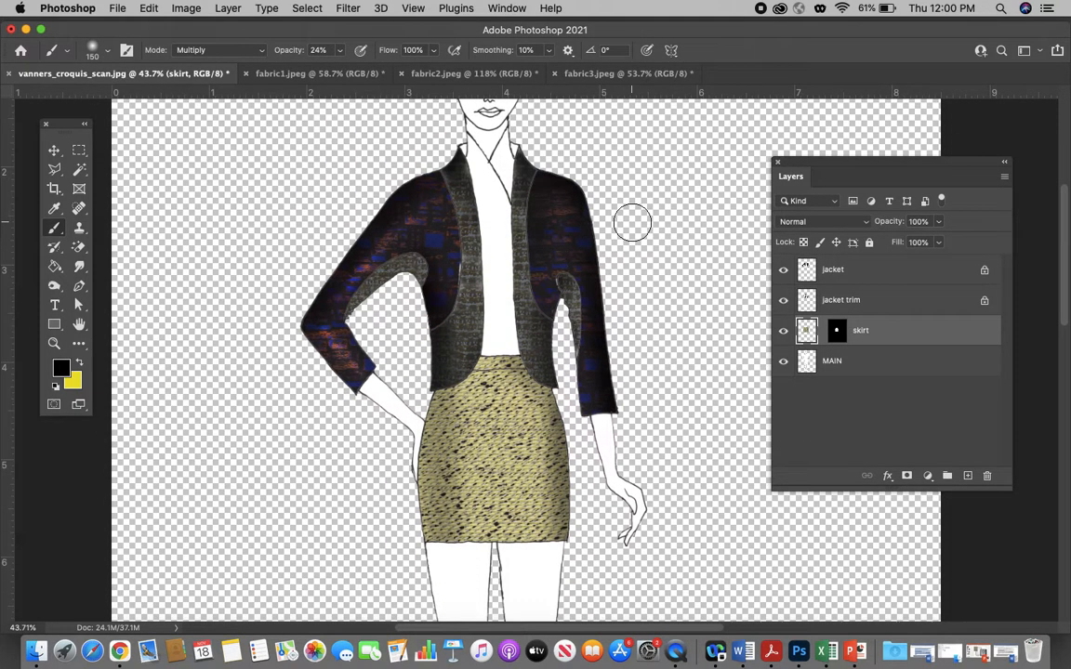
scroll(632, 223, up, 6)
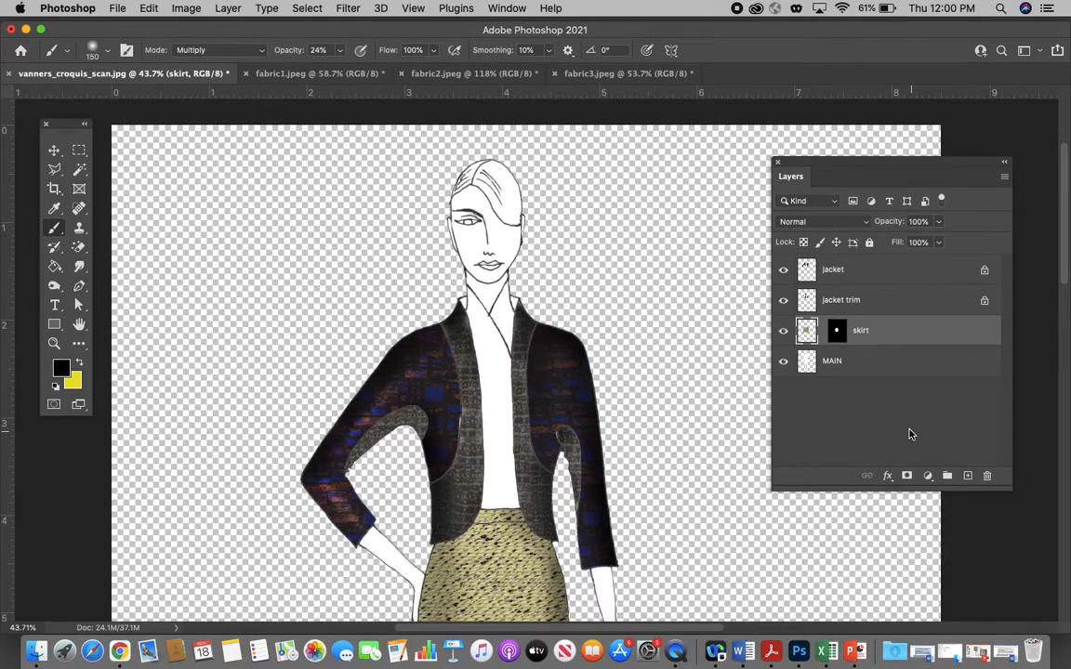
scroll(597, 361, down, 5)
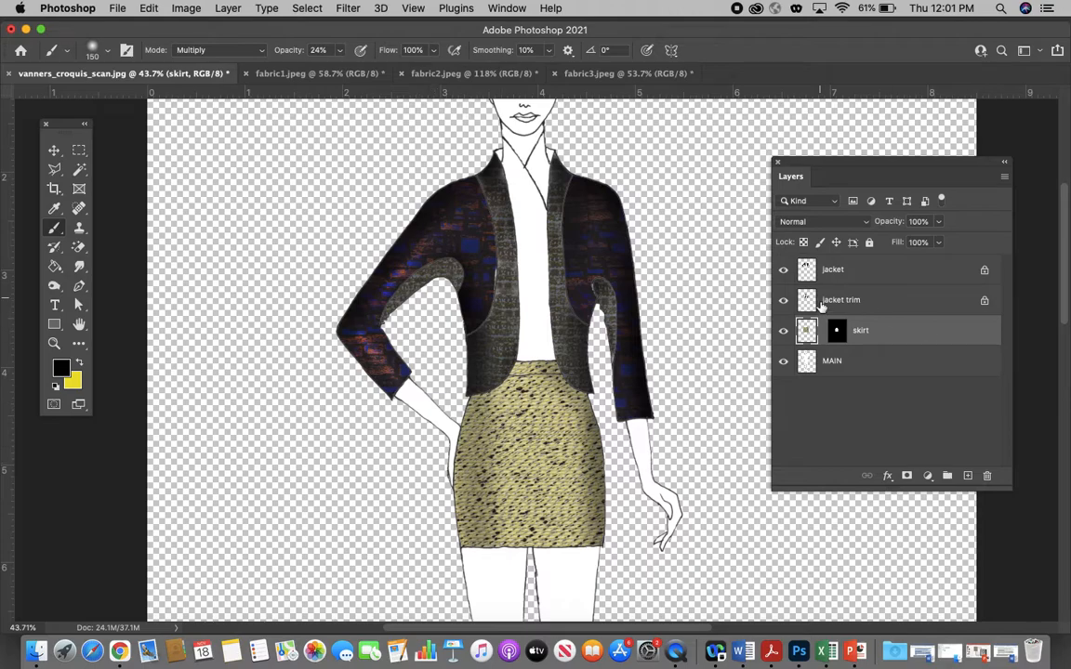
On the MAIN layer, select the arms, hands, legs, face, ears and neck with the Magic Wand at tolerance 30
click(858, 363)
click(80, 171)
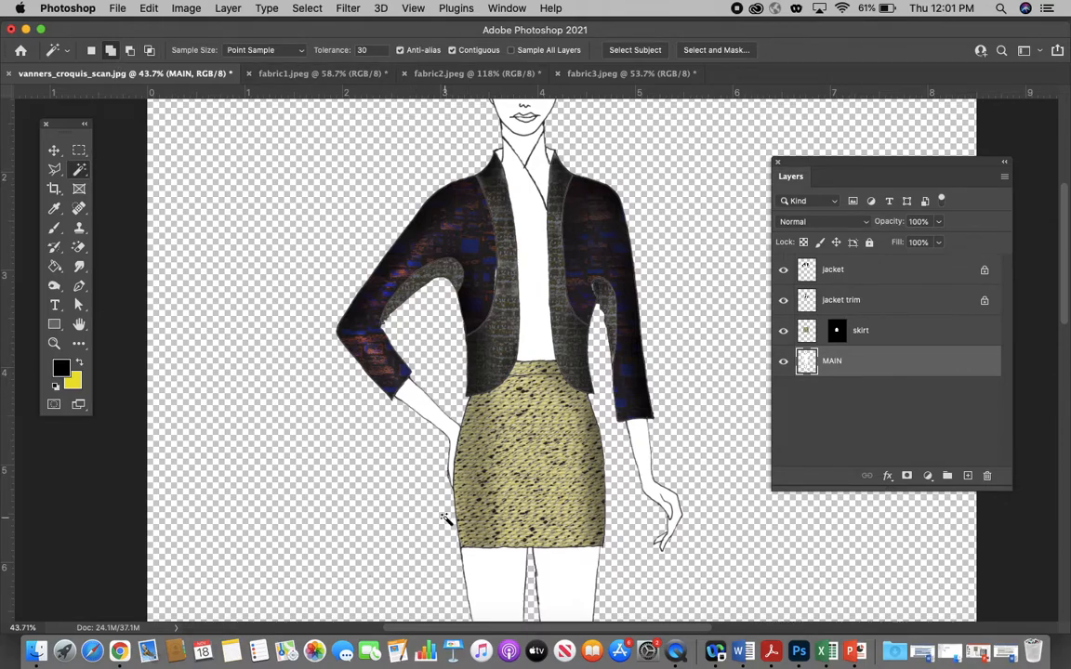
scroll(437, 446, down, 3)
click(420, 351)
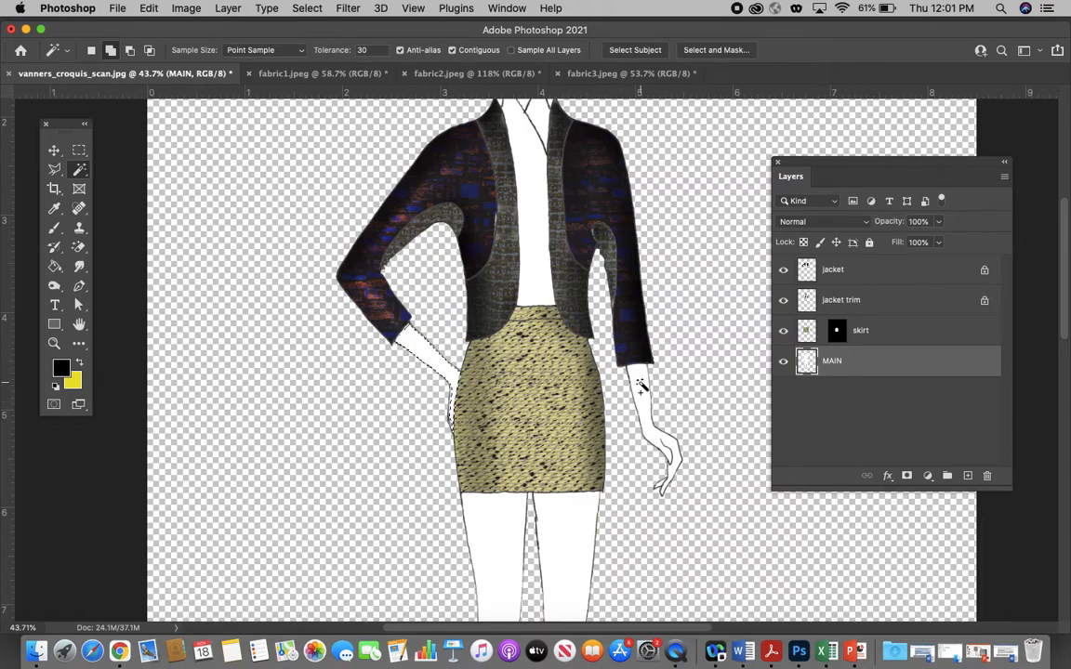
click(490, 526)
scroll(490, 525, down, 10)
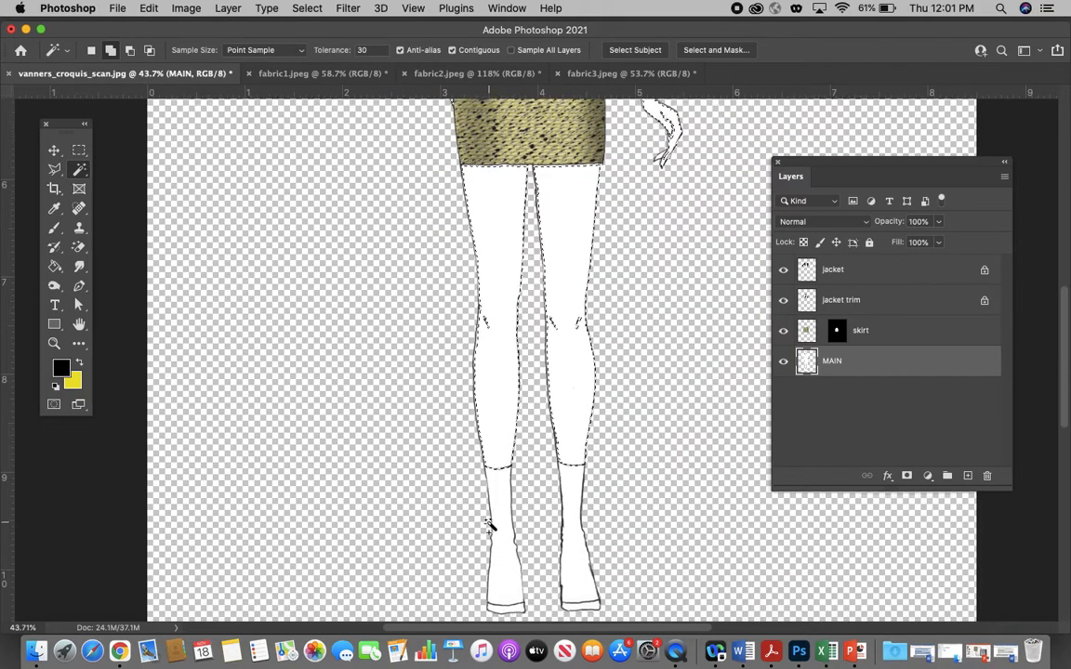
scroll(546, 267, up, 10)
scroll(547, 267, up, 6)
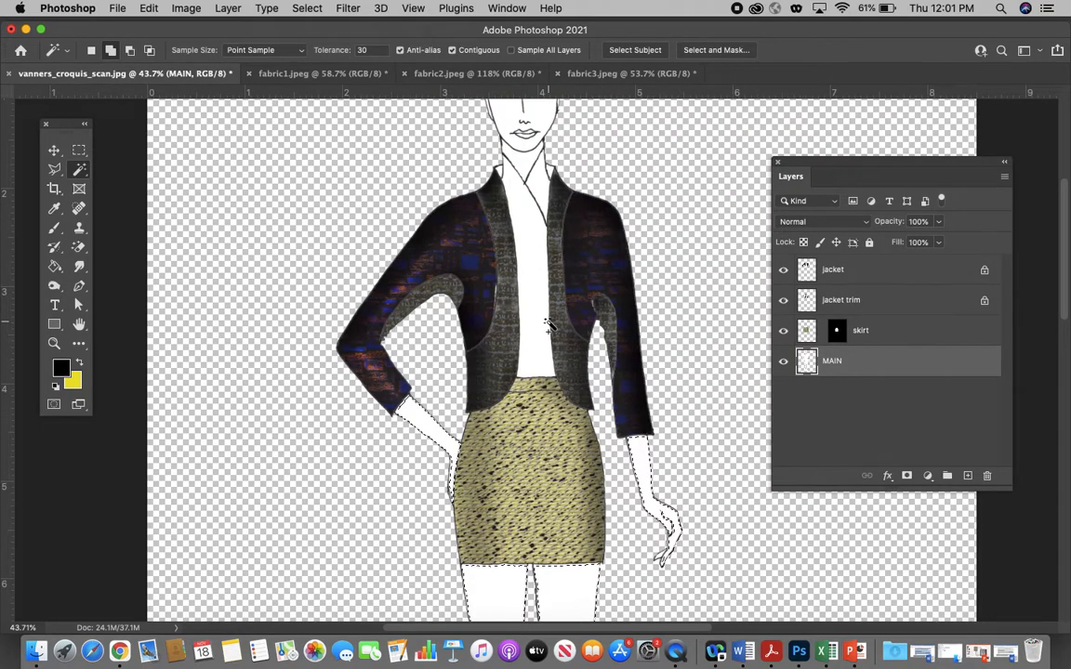
scroll(540, 251, up, 3)
scroll(535, 244, up, 5)
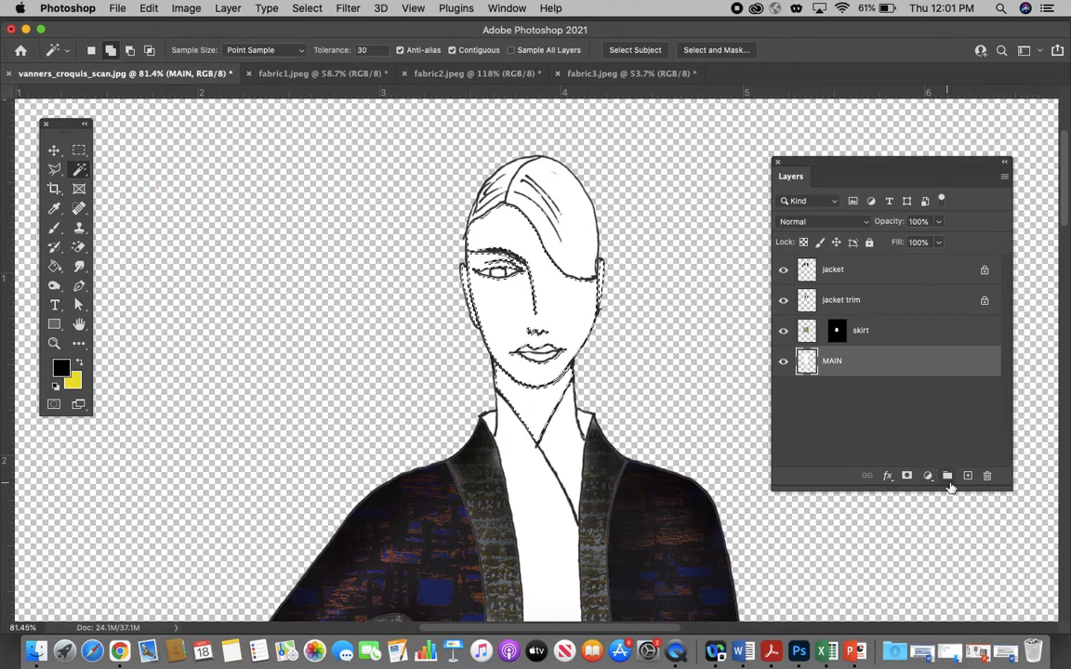
Create a layer named skin above MAIN and set the Paint Bucket's foreground colour to the light brown ac987e
click(967, 475)
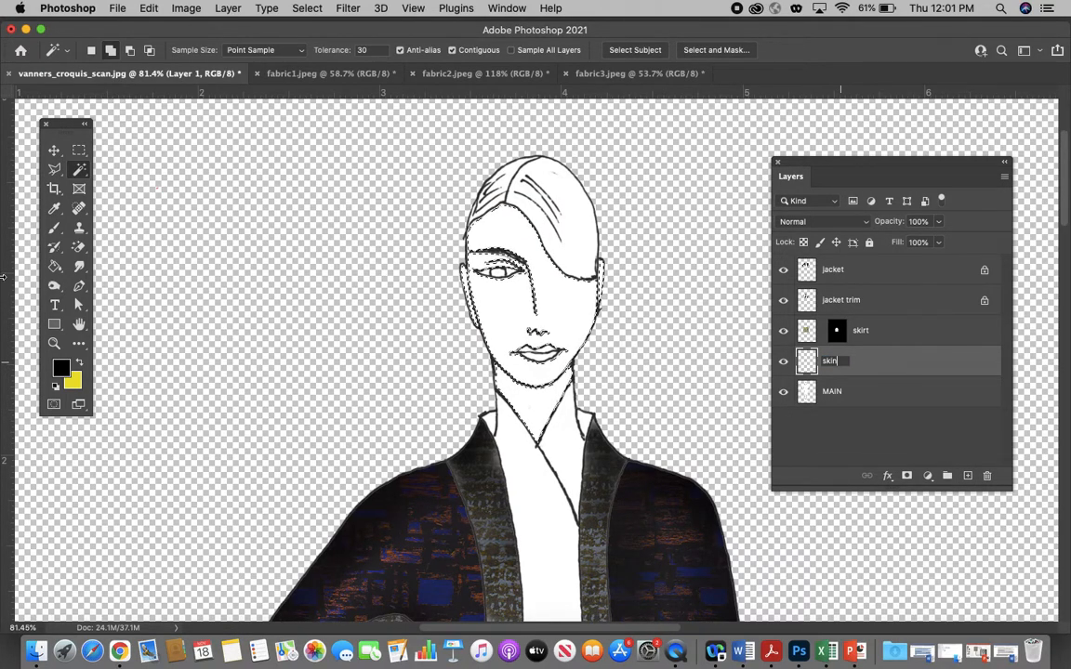
click(55, 266)
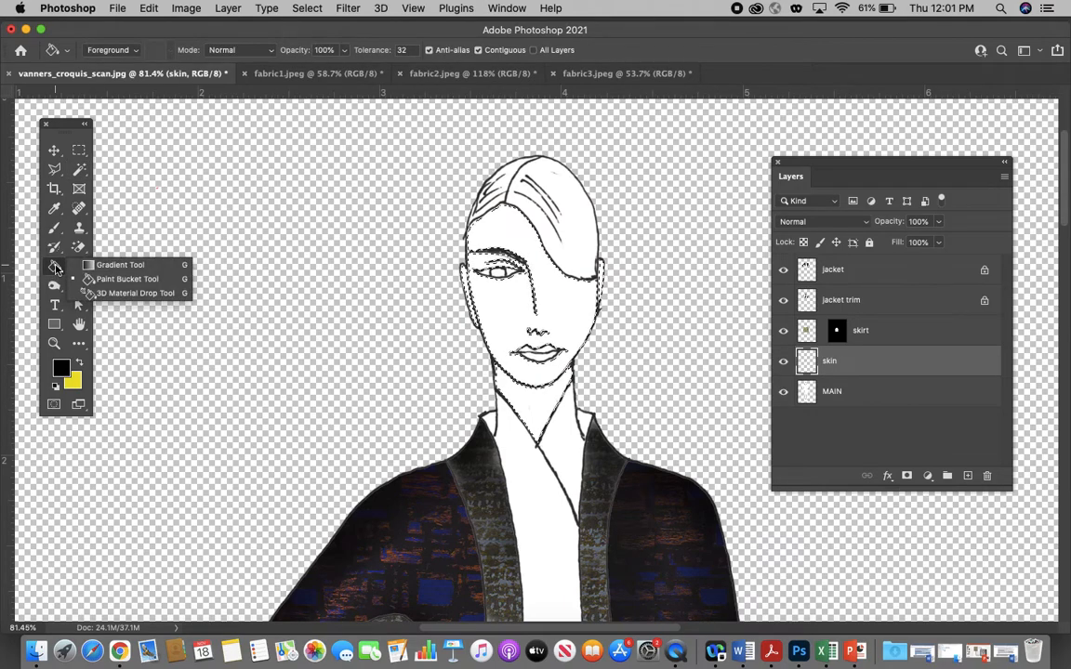
click(106, 281)
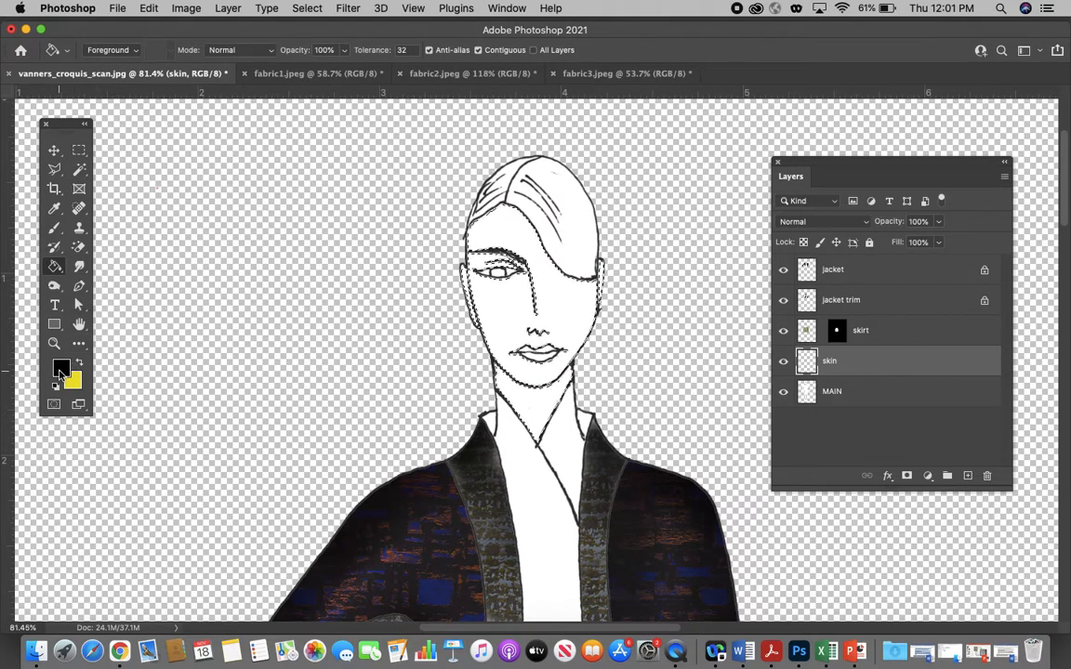
click(61, 370)
click(311, 523)
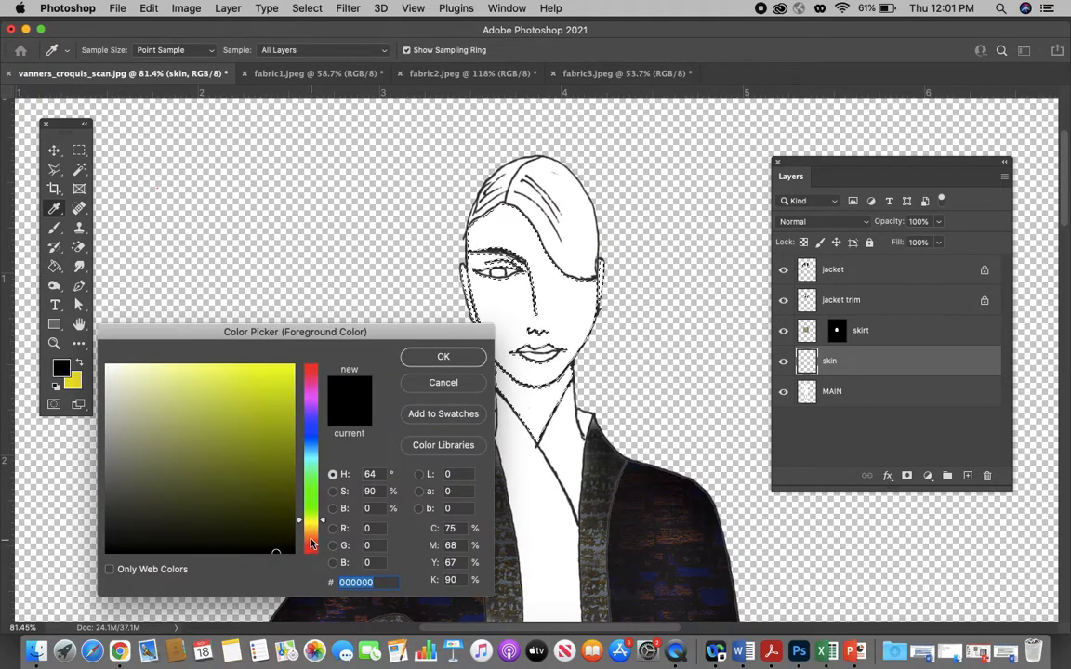
click(313, 537)
mouse_move(153, 476)
mouse_down()
mouse_move(143, 442)
mouse_move(155, 425)
mouse_up()
click(444, 356)
key(g)
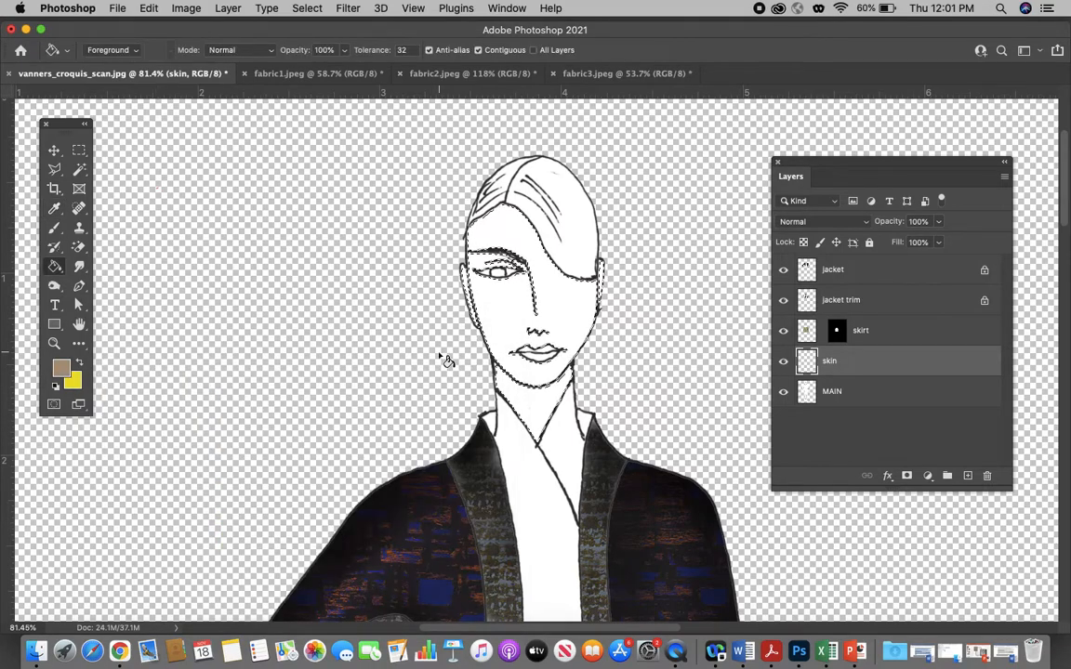
Fill the selected face, neck, arms and legs with the light brown on the skin layer, and deselect
click(535, 402)
scroll(536, 402, down, 10)
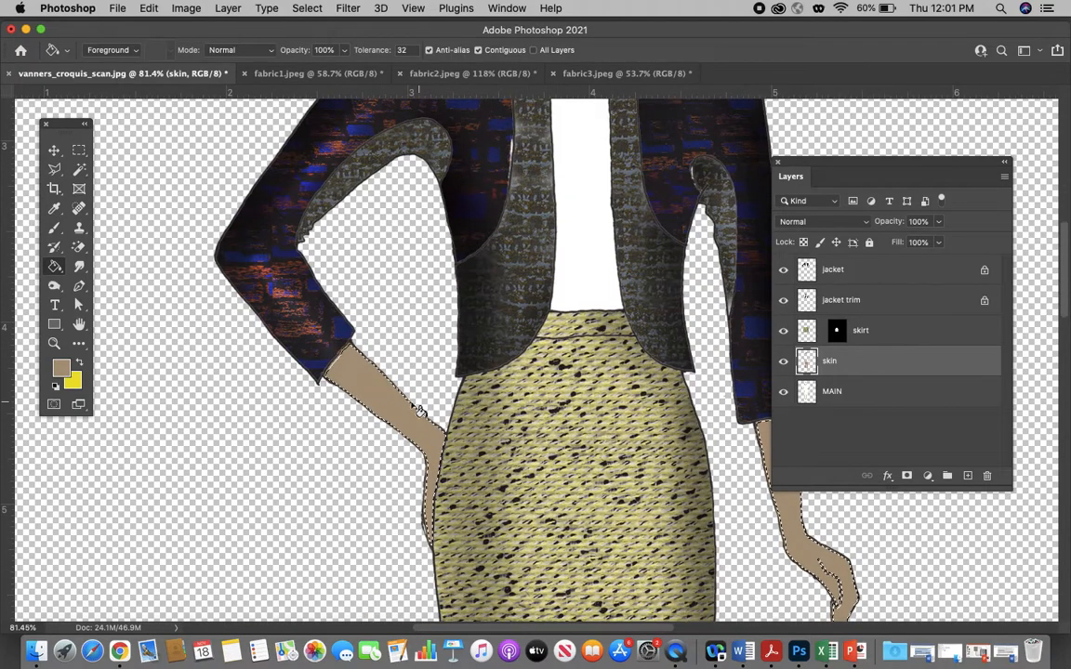
scroll(538, 400, down, 10)
scroll(538, 399, down, 3)
scroll(538, 399, down, 3)
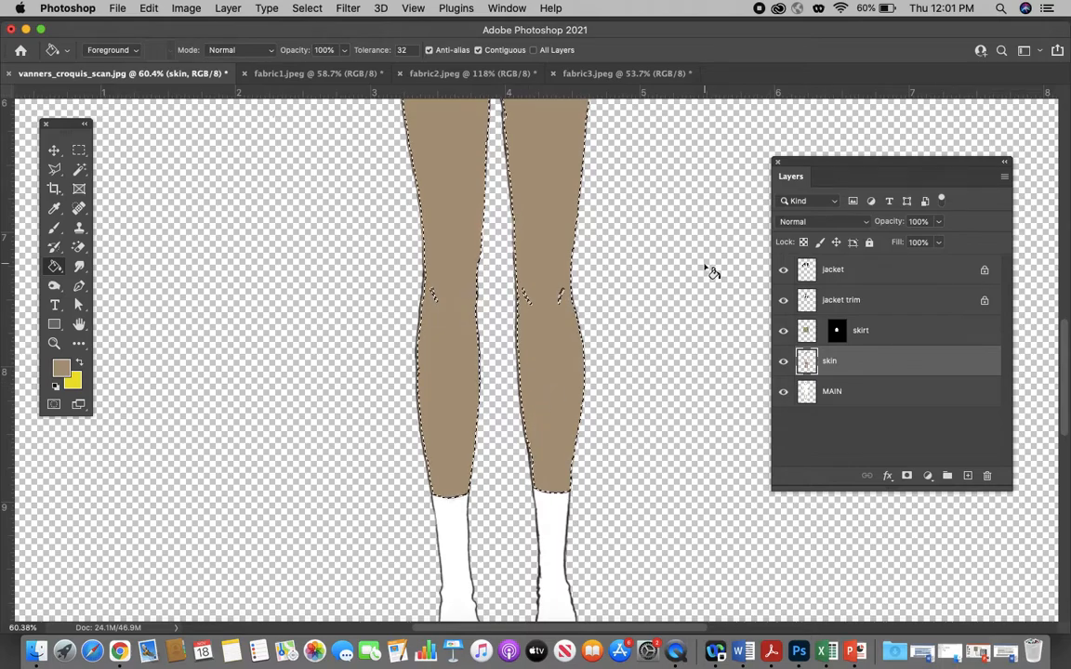
key(super+d)
Hide the skirt, jacket trim and jacket layers and lock the transparent pixels of the skin layer
scroll(611, 281, up, 5)
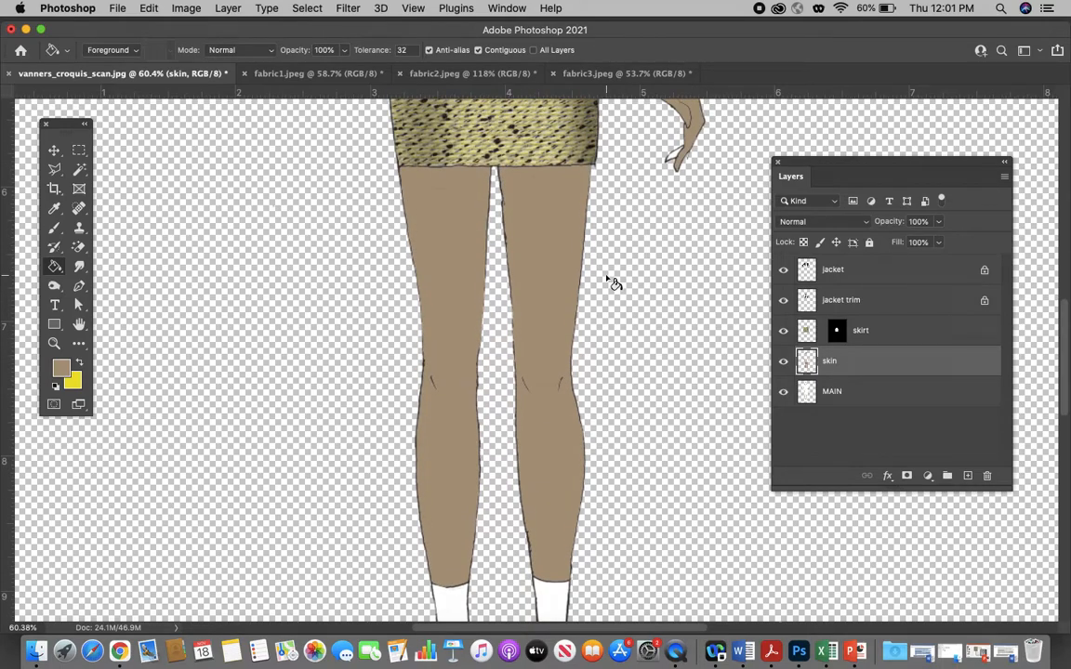
scroll(614, 281, up, 1)
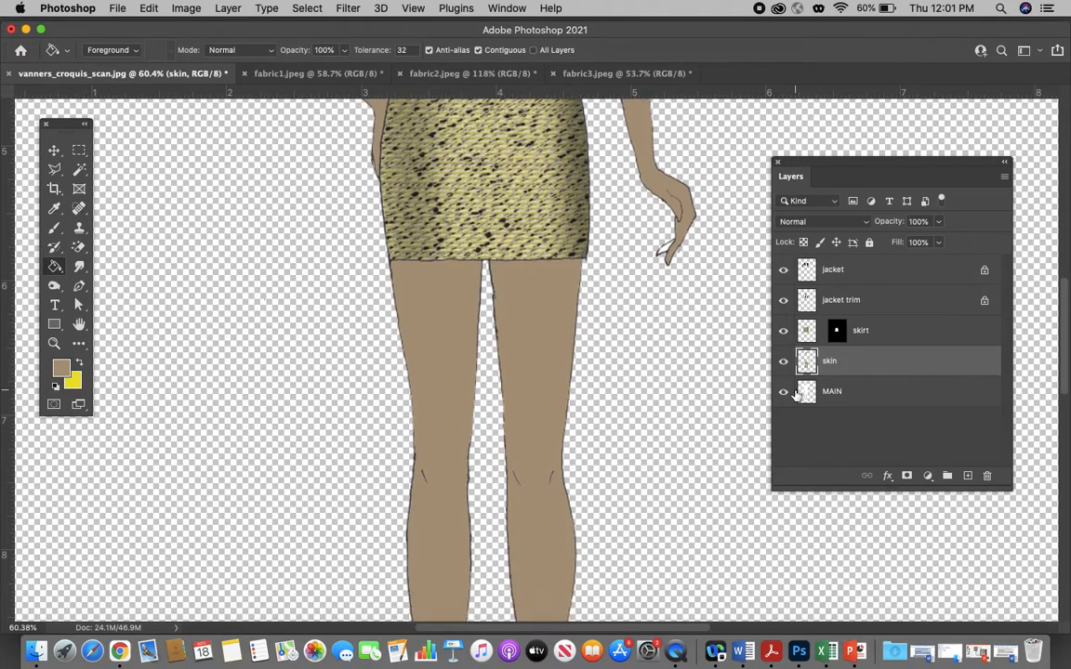
drag(786, 339, 786, 312)
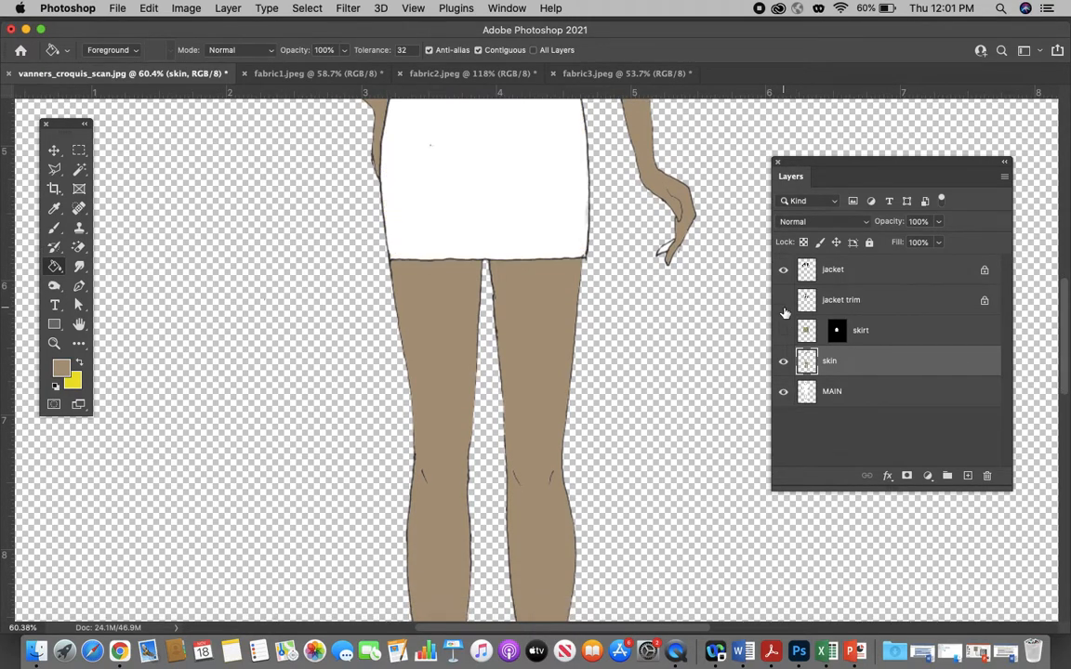
click(785, 271)
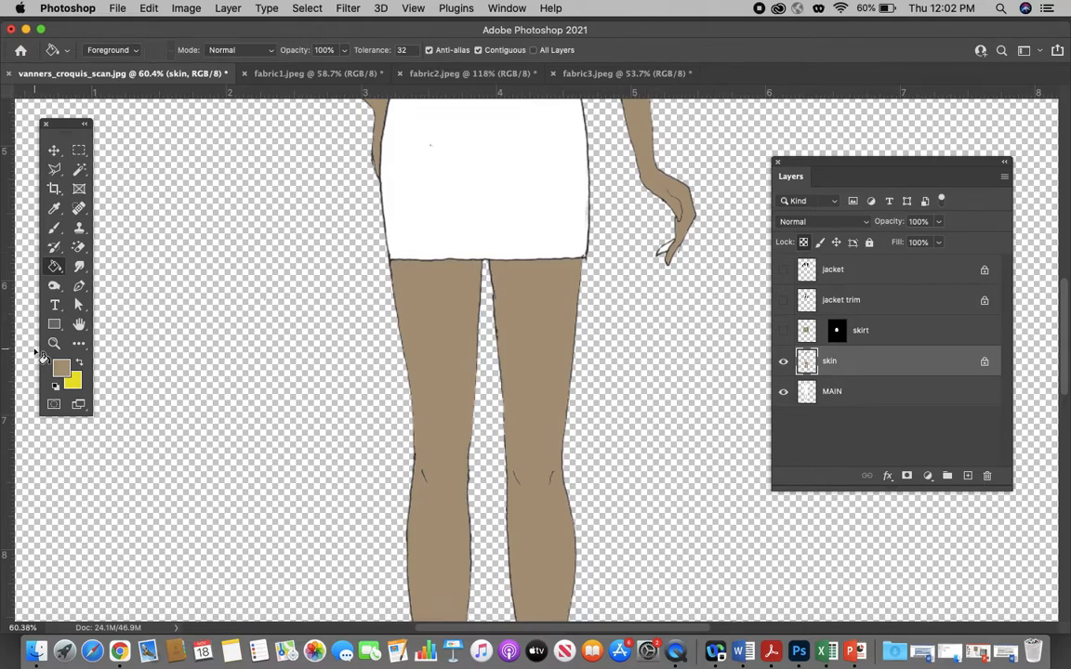
Set up the 150 px soft brush with the darker brown 7f6f5b, Normal mode and 50% opacity
click(61, 371)
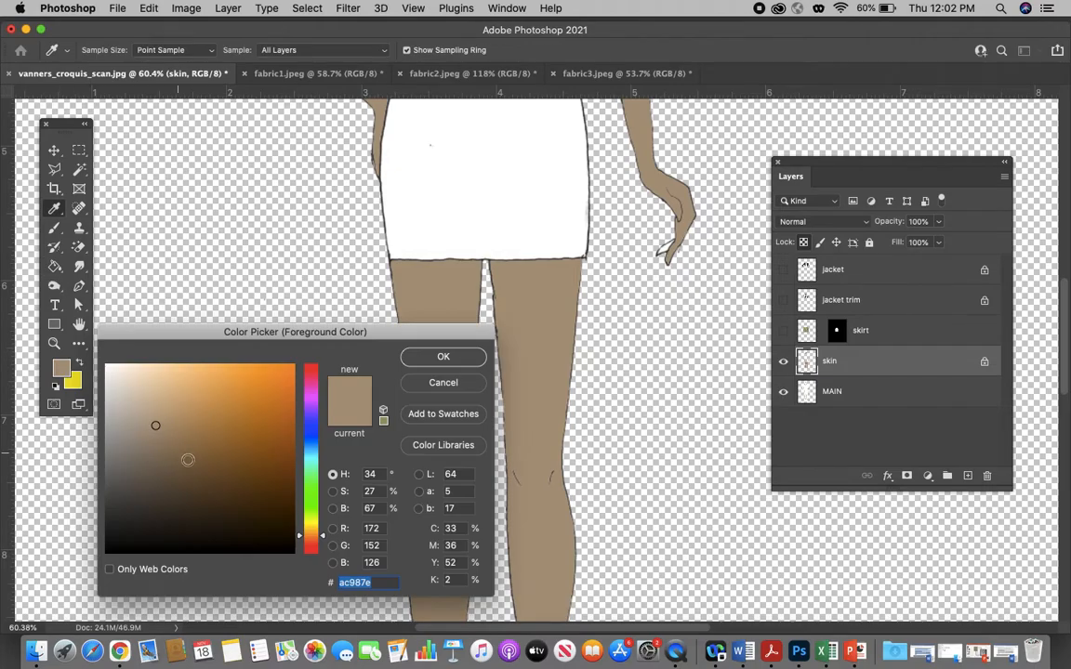
click(160, 459)
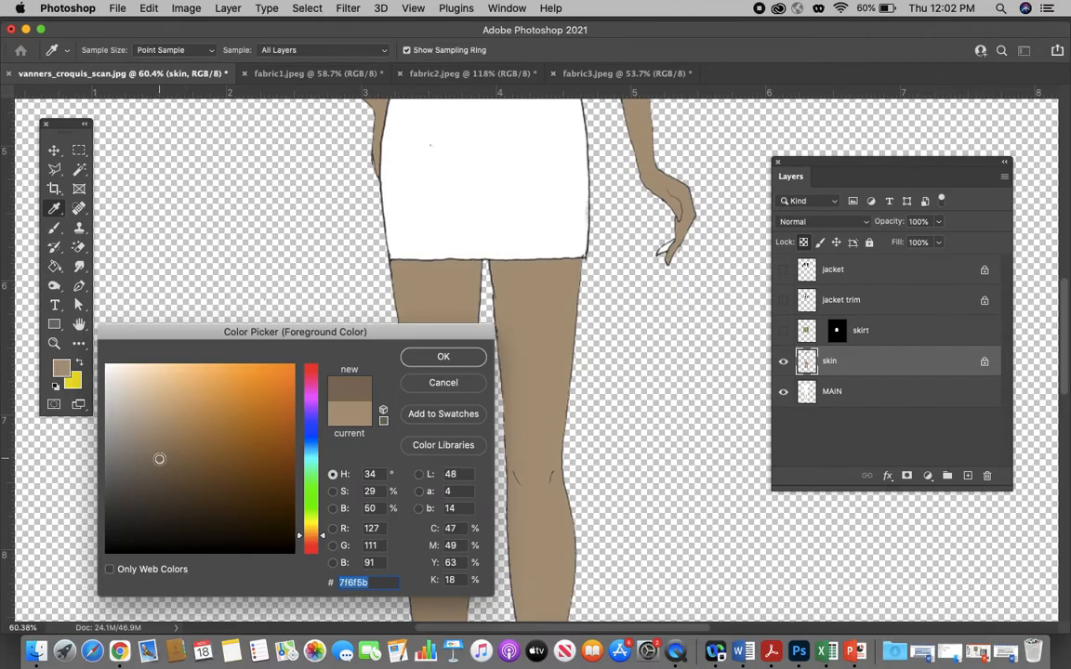
click(444, 358)
click(54, 228)
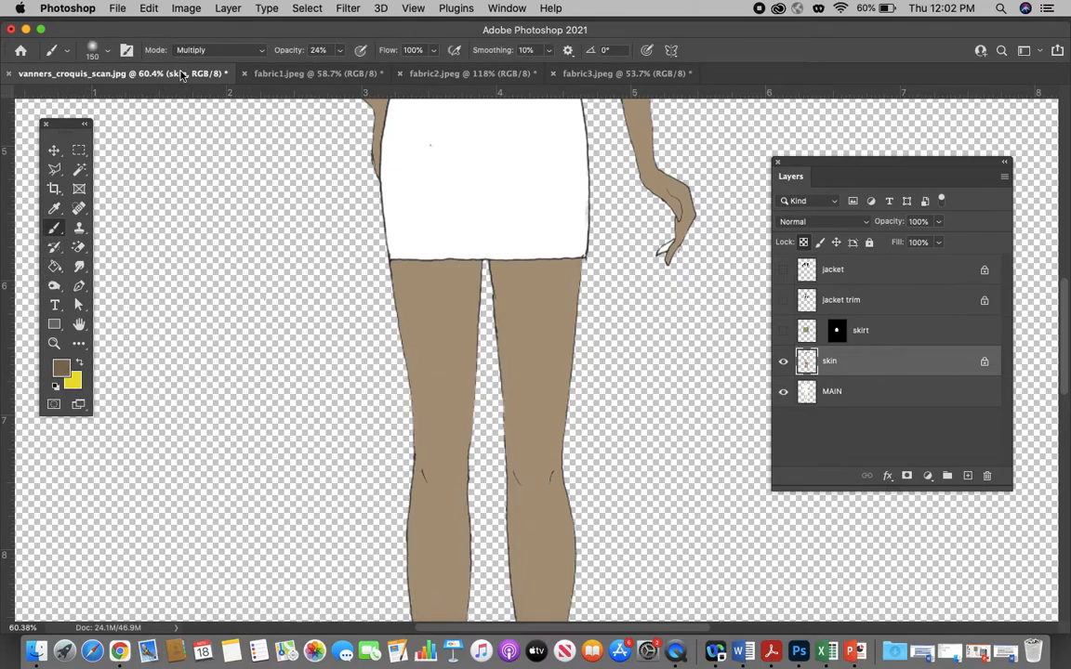
click(215, 49)
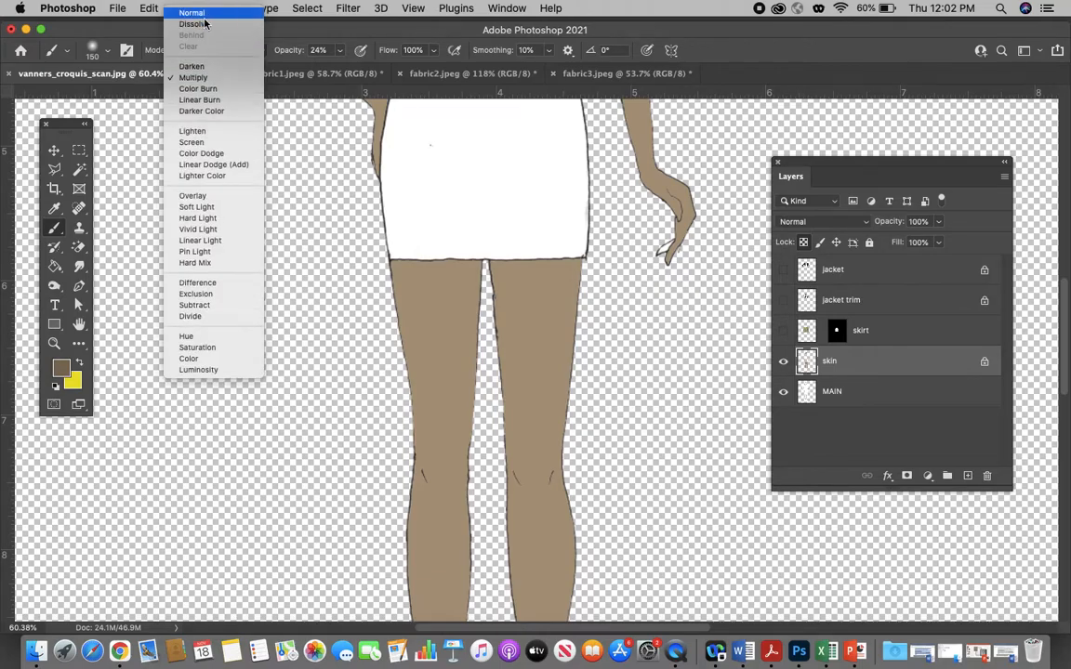
click(210, 10)
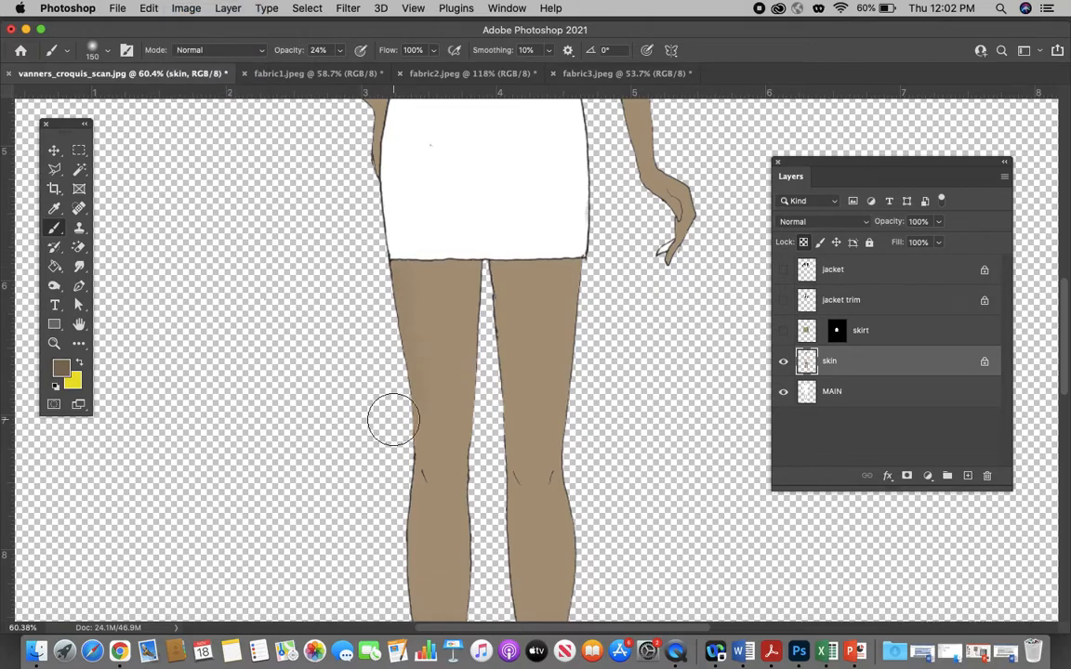
scroll(396, 463, down, 2)
click(340, 49)
drag(337, 70, 358, 71)
Shade along the edges of both legs on the skin layer with the darker brown brush
drag(406, 215, 413, 354)
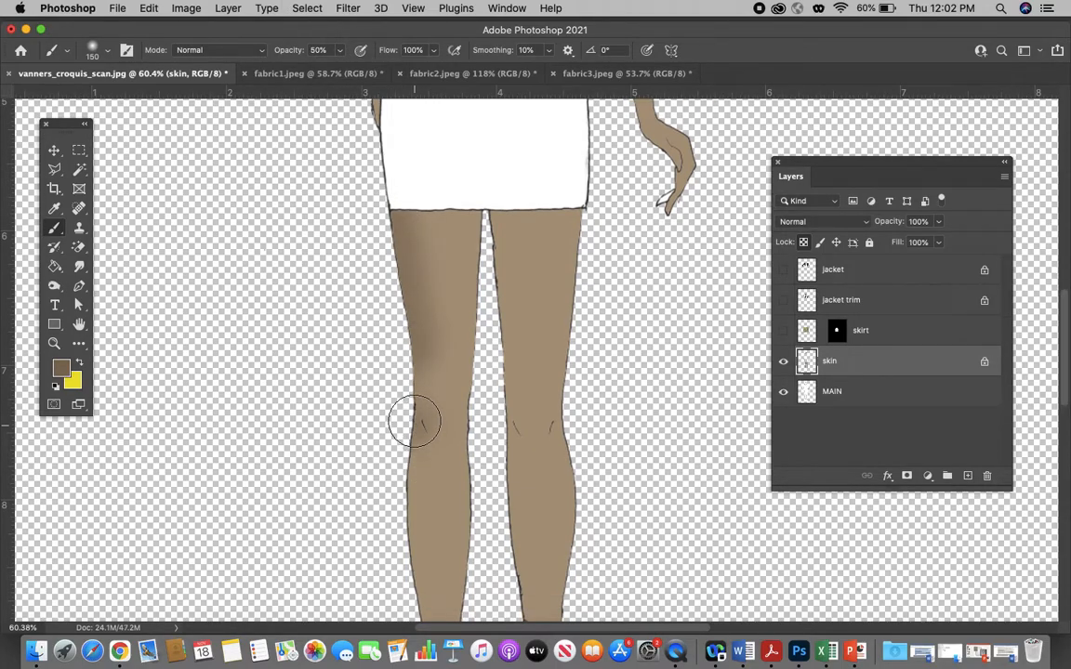
mouse_move(581, 216)
mouse_down()
mouse_move(568, 537)
mouse_move(565, 337)
mouse_move(575, 524)
mouse_move(570, 478)
mouse_move(605, 231)
mouse_move(581, 486)
mouse_move(570, 478)
mouse_move(576, 247)
mouse_up()
scroll(569, 498, down, 5)
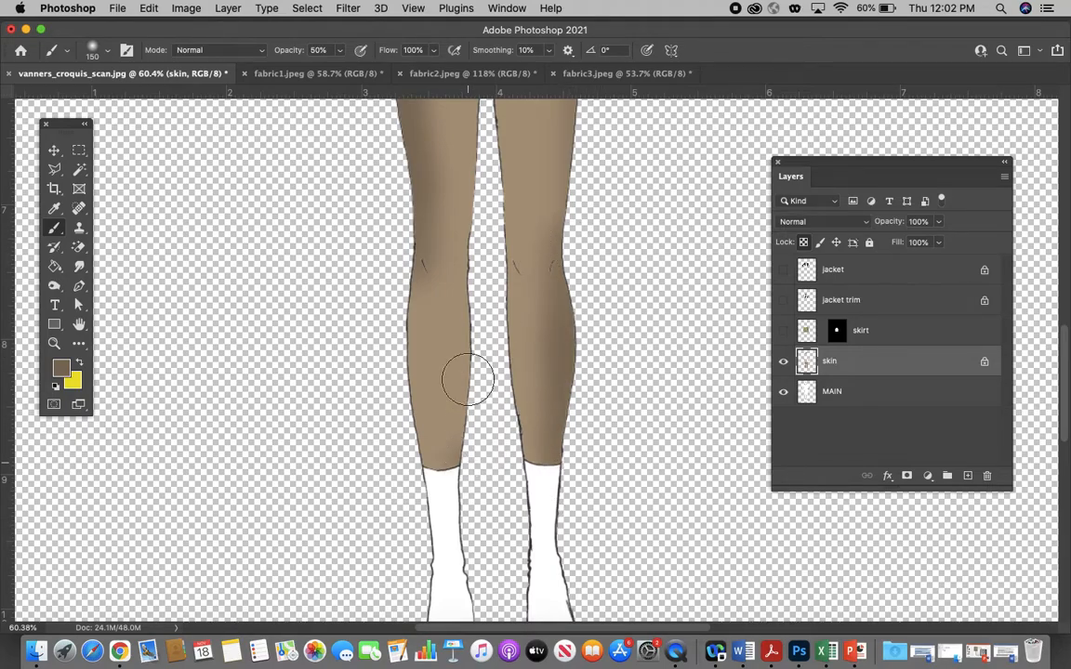
drag(423, 400, 400, 247)
Deepen the shadow along the outer edge of the right-hand leg in Multiply mode, and return the brush to Normal mode
click(264, 51)
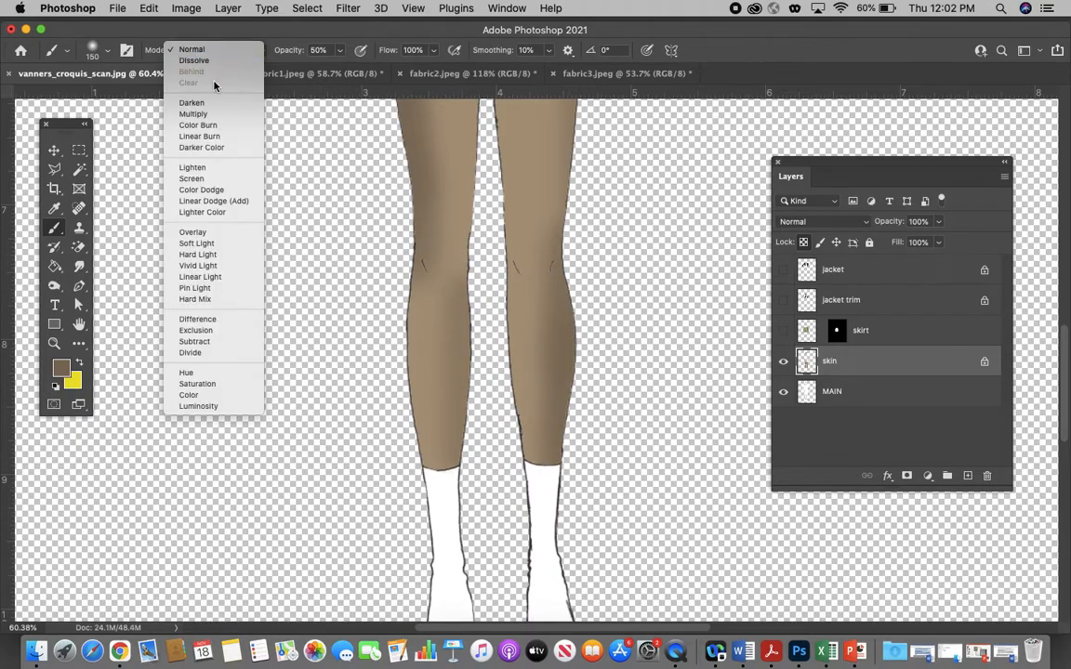
click(203, 116)
mouse_move(595, 412)
mouse_down()
mouse_move(583, 465)
mouse_move(571, 472)
mouse_move(572, 384)
mouse_move(608, 293)
mouse_move(564, 253)
mouse_up()
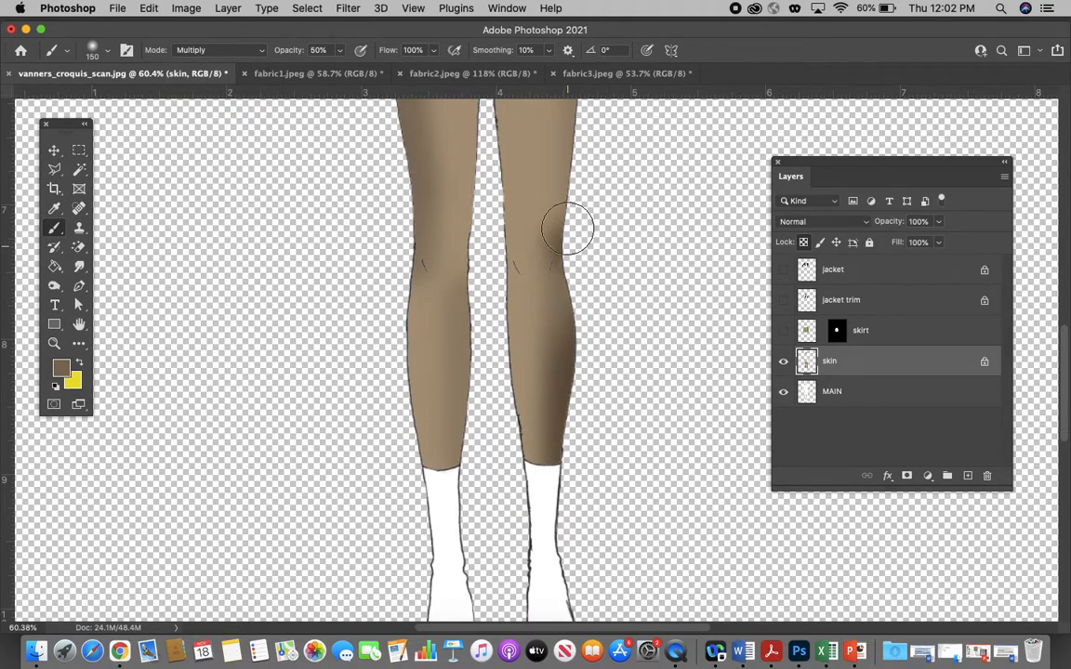
scroll(693, 174, up, 5)
drag(584, 375, 581, 249)
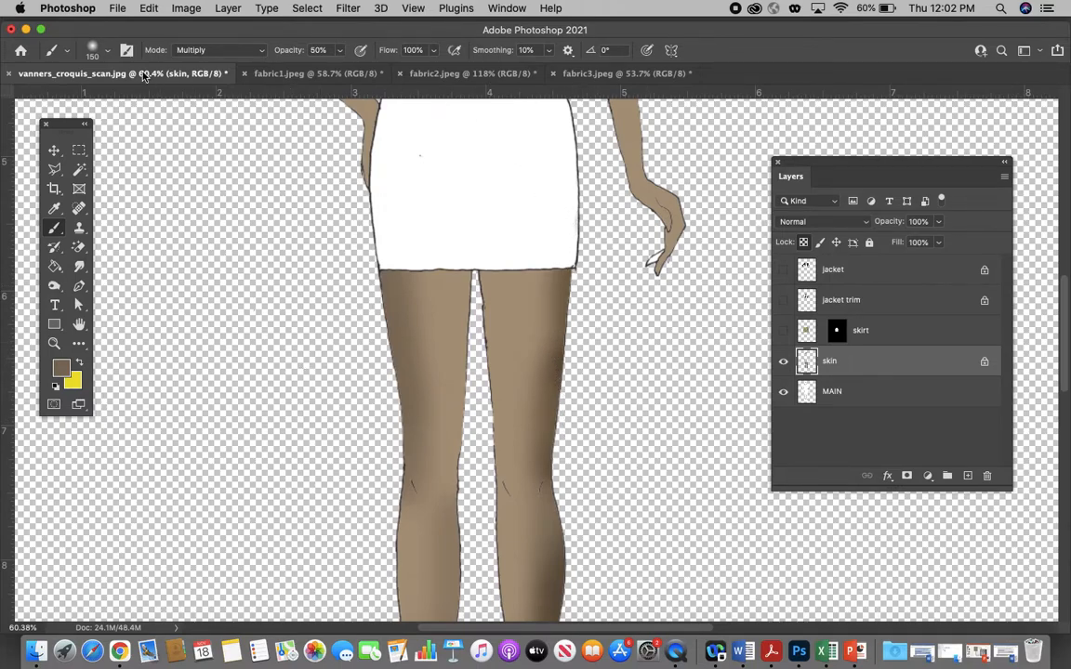
click(192, 50)
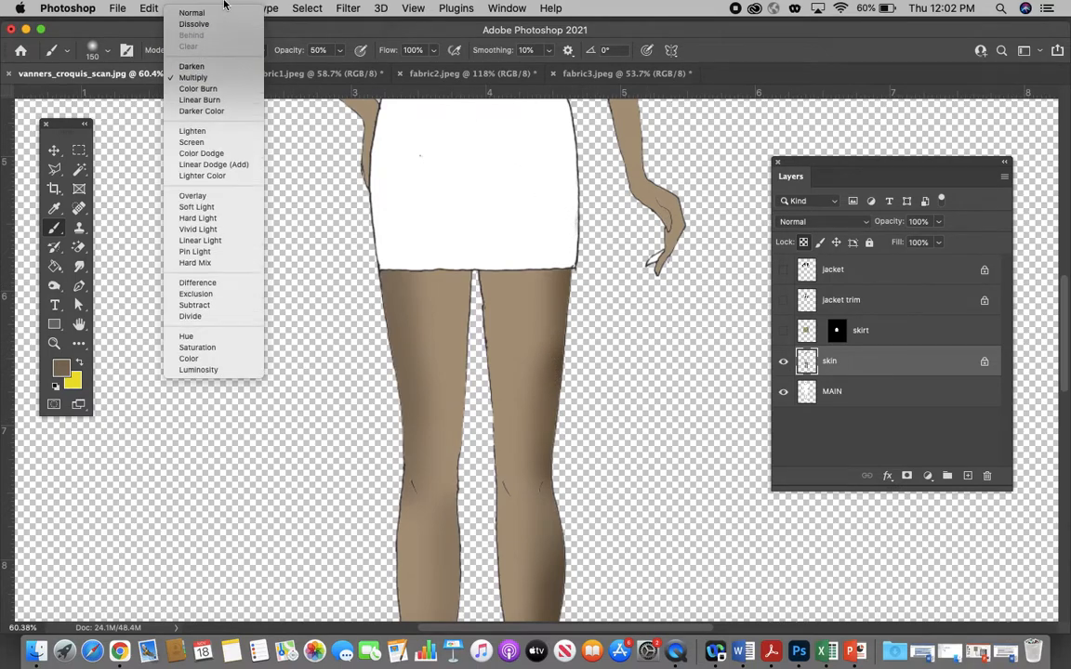
click(281, 263)
On the MAIN layer, select the white hair, eye and lip areas of the head with the Magic Wand
scroll(311, 378, up, 10)
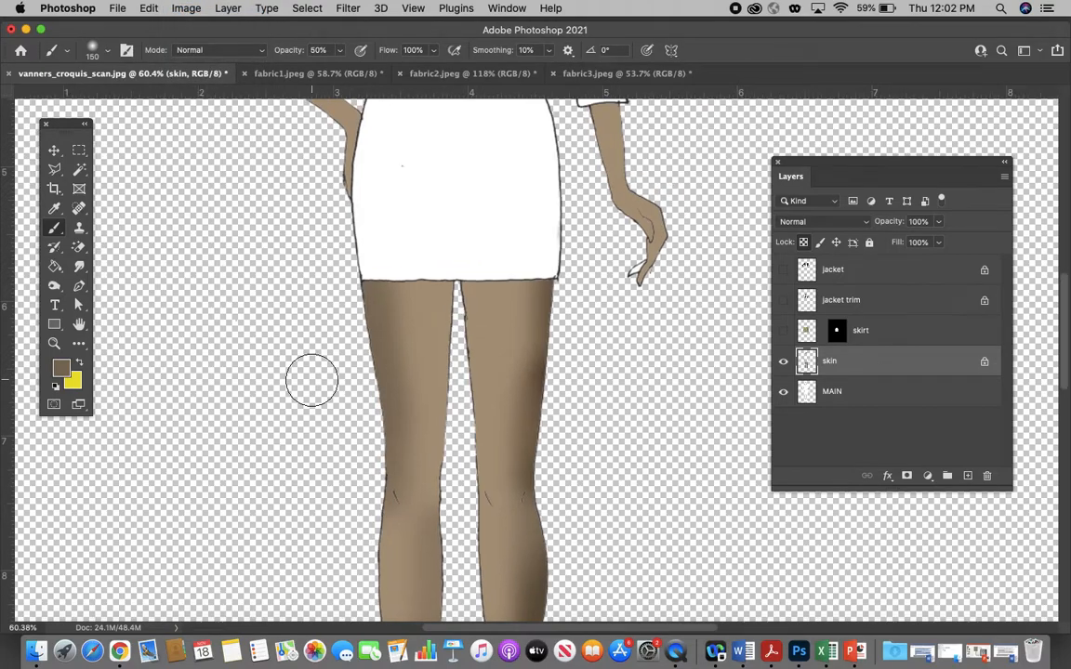
scroll(312, 379, right, 2)
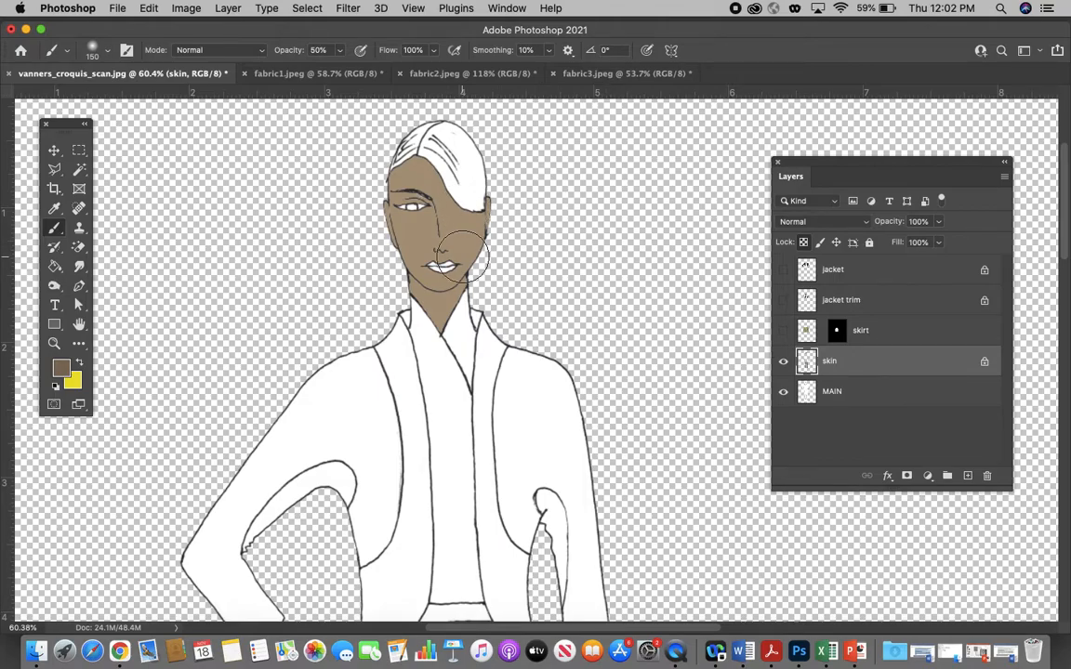
scroll(463, 257, down, 1)
scroll(462, 256, up, 2)
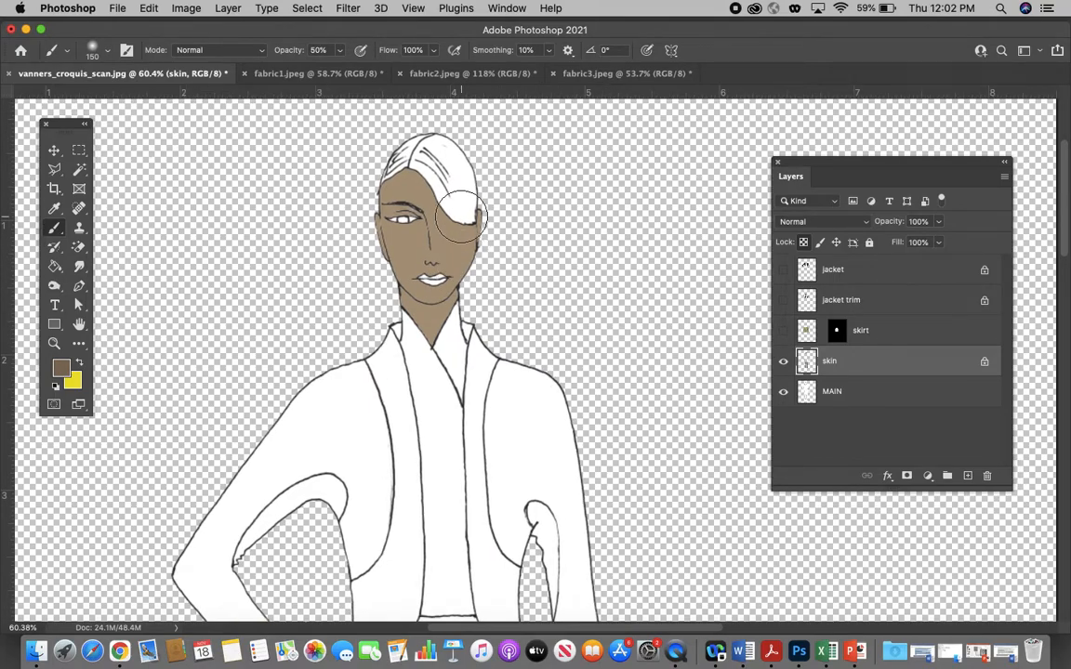
scroll(462, 216, up, 1)
scroll(461, 216, up, 4)
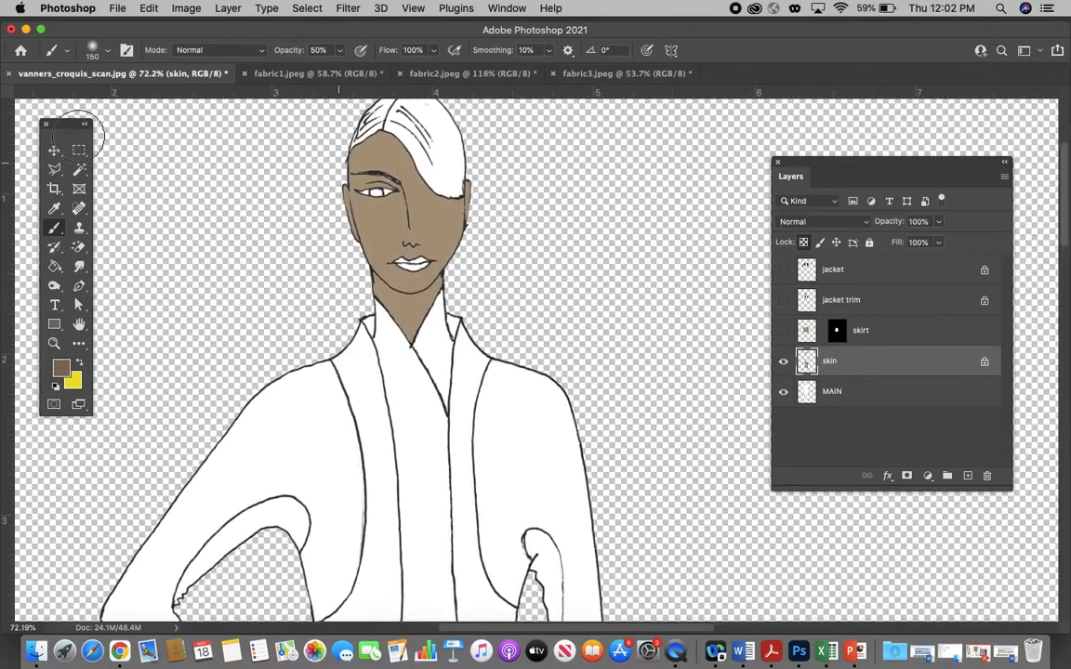
scroll(73, 149, up, 3)
click(80, 169)
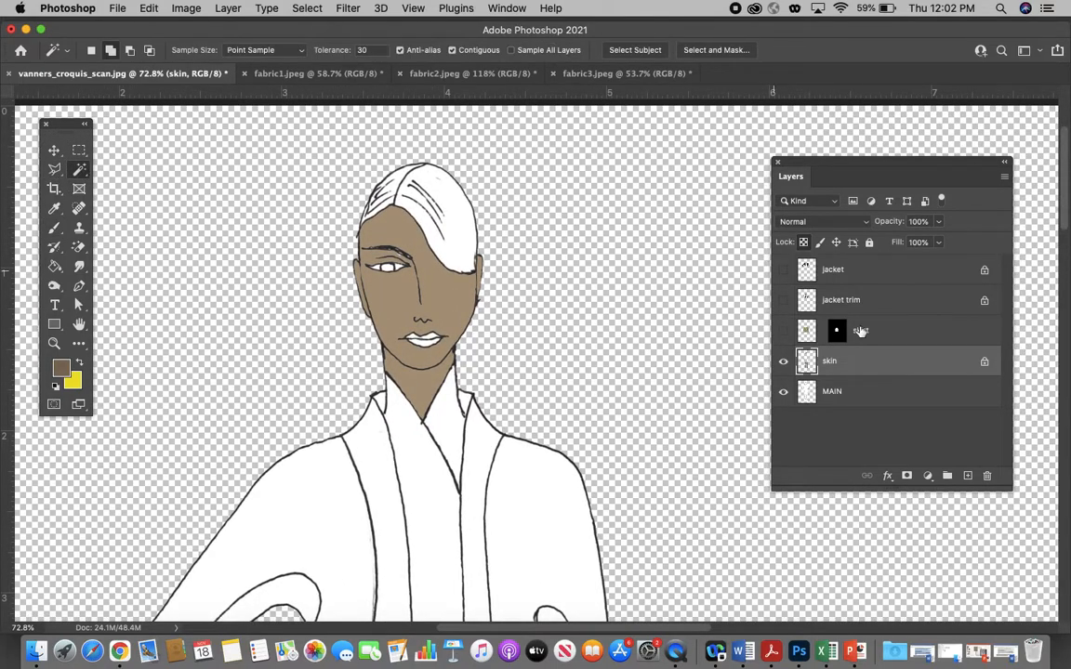
click(868, 396)
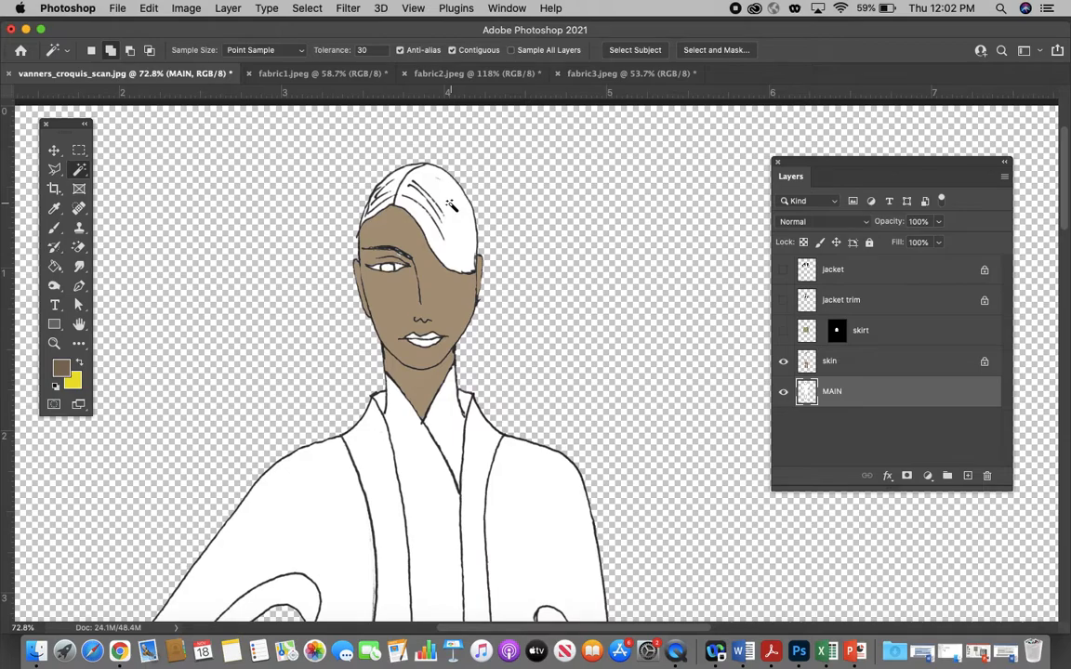
click(401, 185)
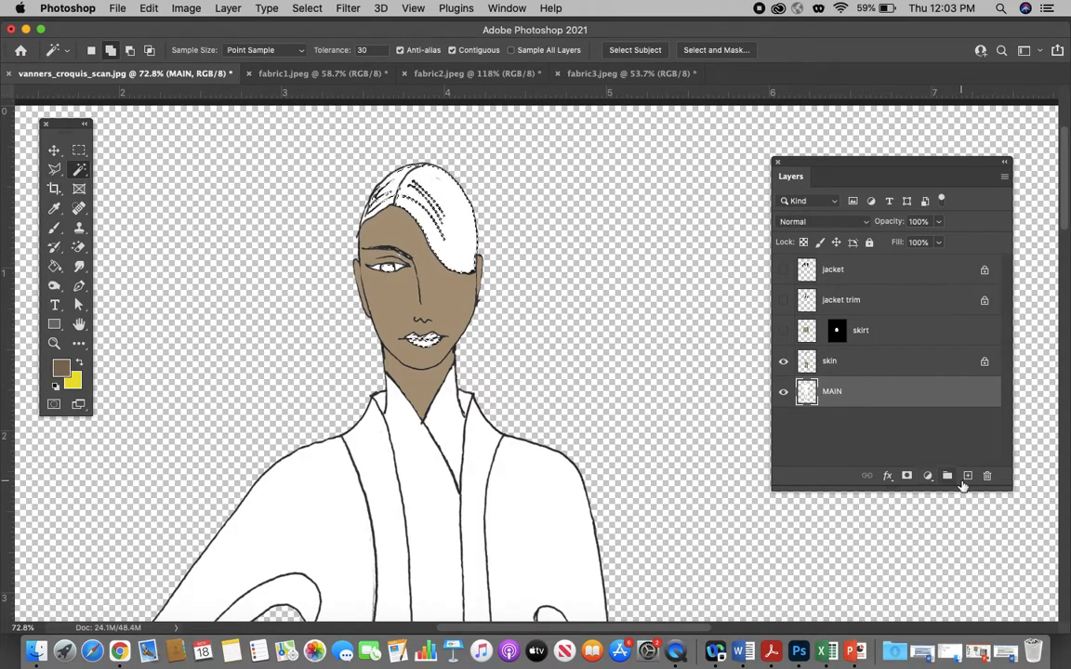
Create a layer above MAIN and name it hair lips eye
click(967, 477)
double_click(835, 392)
text(hair lips eye)
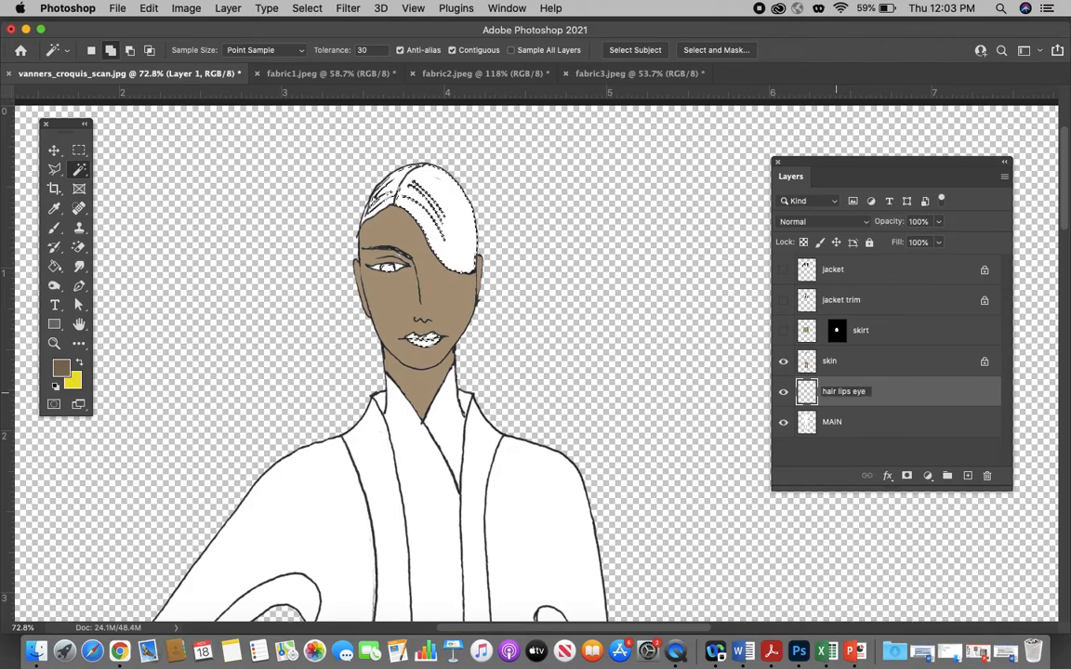
Paint the selected hair and eye areas on the hair lips eye layer very dark brown with the brush at 100% opacity
key(Return)
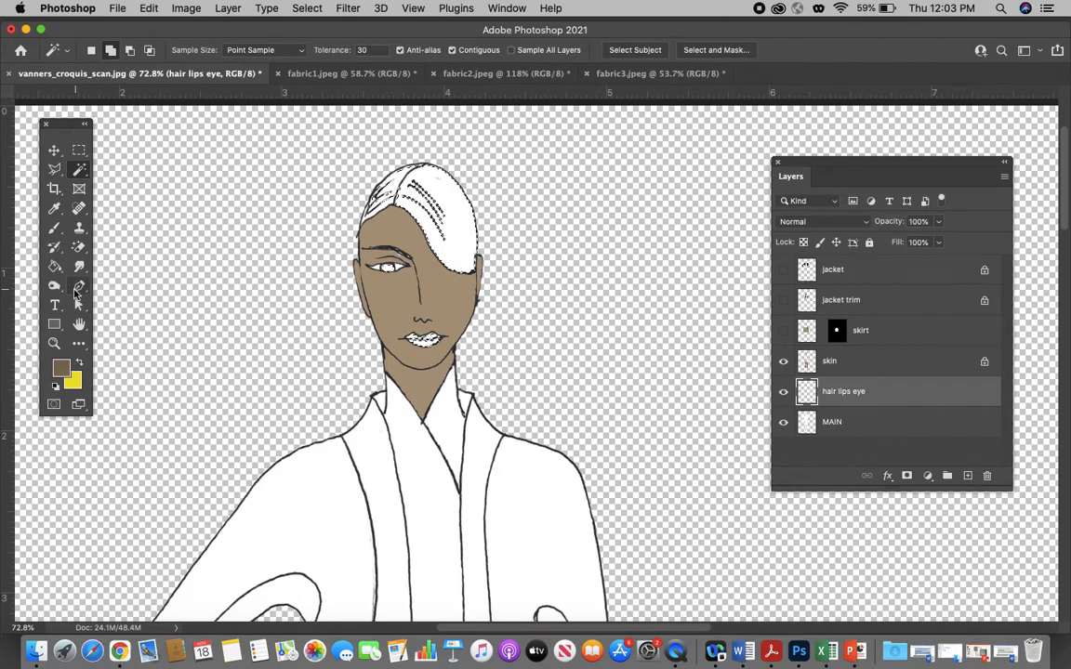
click(54, 230)
click(61, 370)
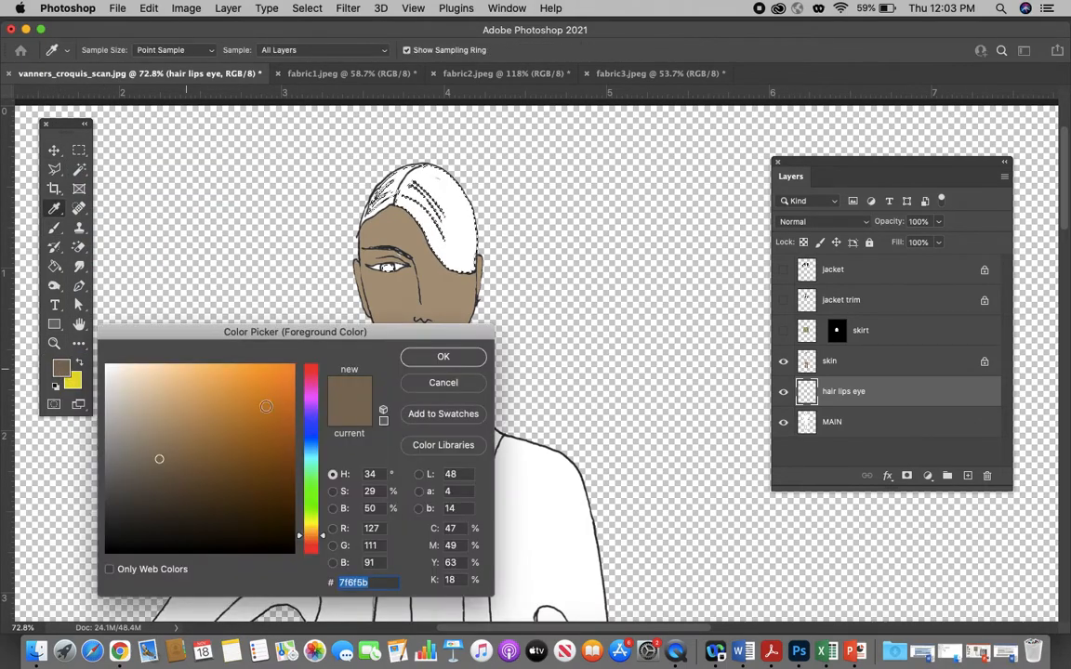
click(265, 527)
click(443, 358)
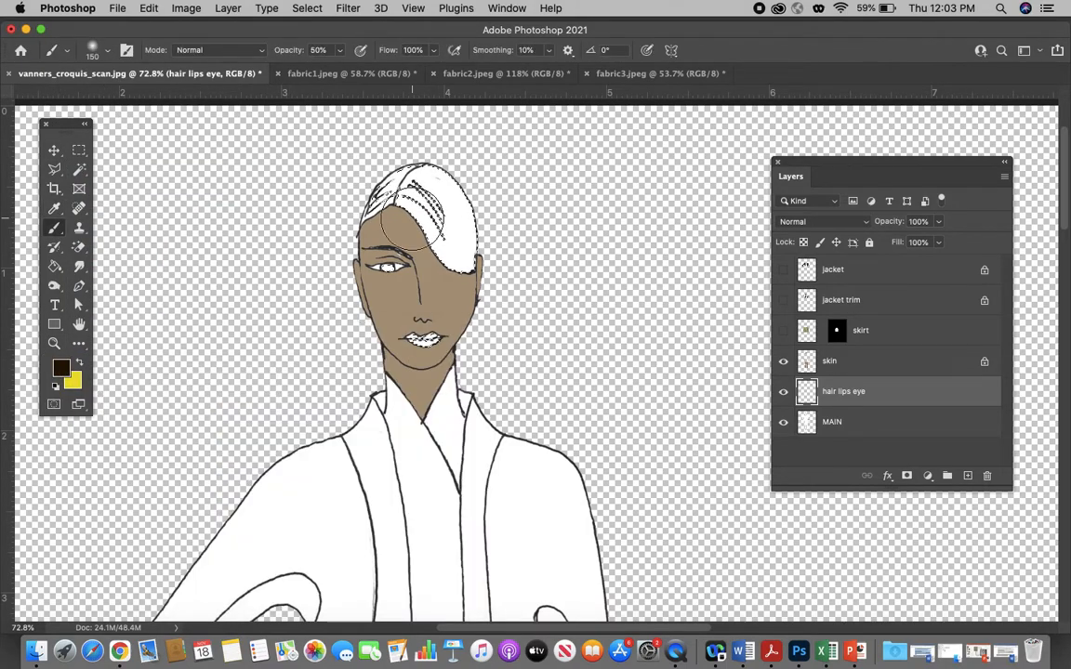
click(342, 50)
drag(339, 72, 409, 67)
mouse_move(446, 186)
mouse_down()
mouse_move(455, 218)
mouse_move(349, 210)
mouse_move(350, 227)
mouse_move(382, 171)
mouse_up()
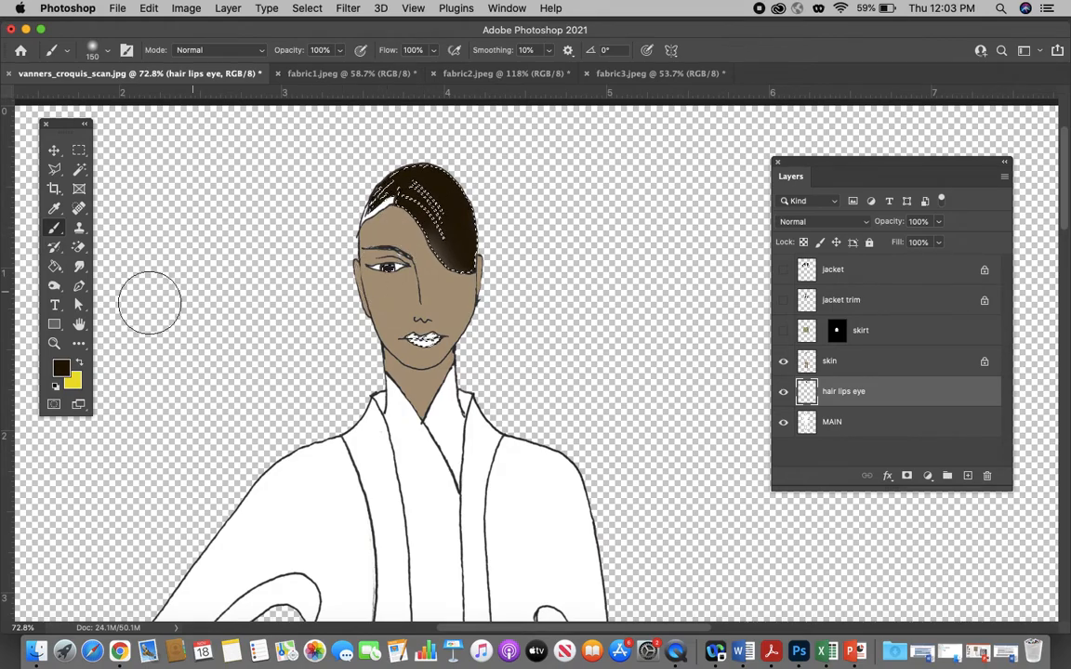
Paint the selected lips with the bright pink colour e31c88
click(61, 369)
click(311, 383)
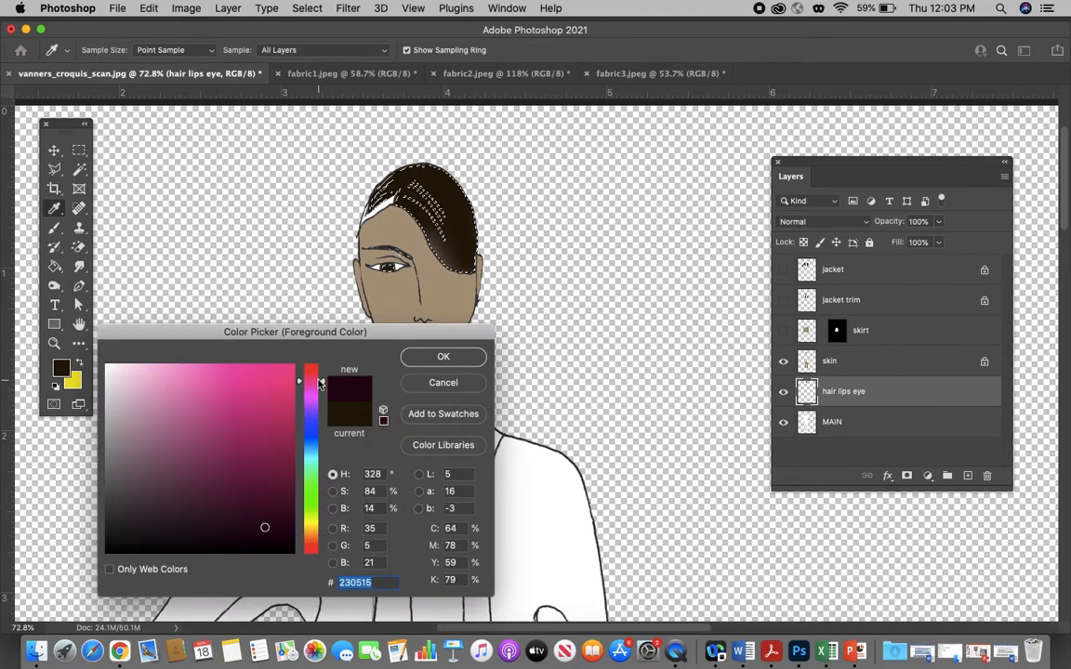
click(243, 383)
click(443, 357)
drag(442, 360, 426, 346)
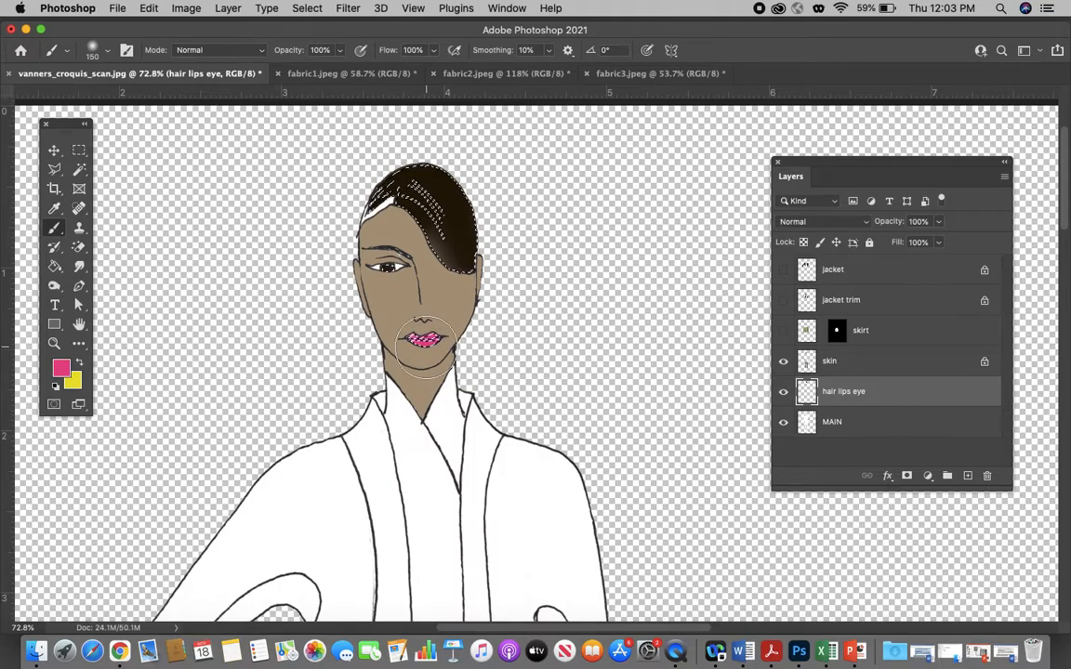
Clear the selection on the head and compare the face with the hair lips eye layer hidden and shown again
scroll(546, 394, down, 5)
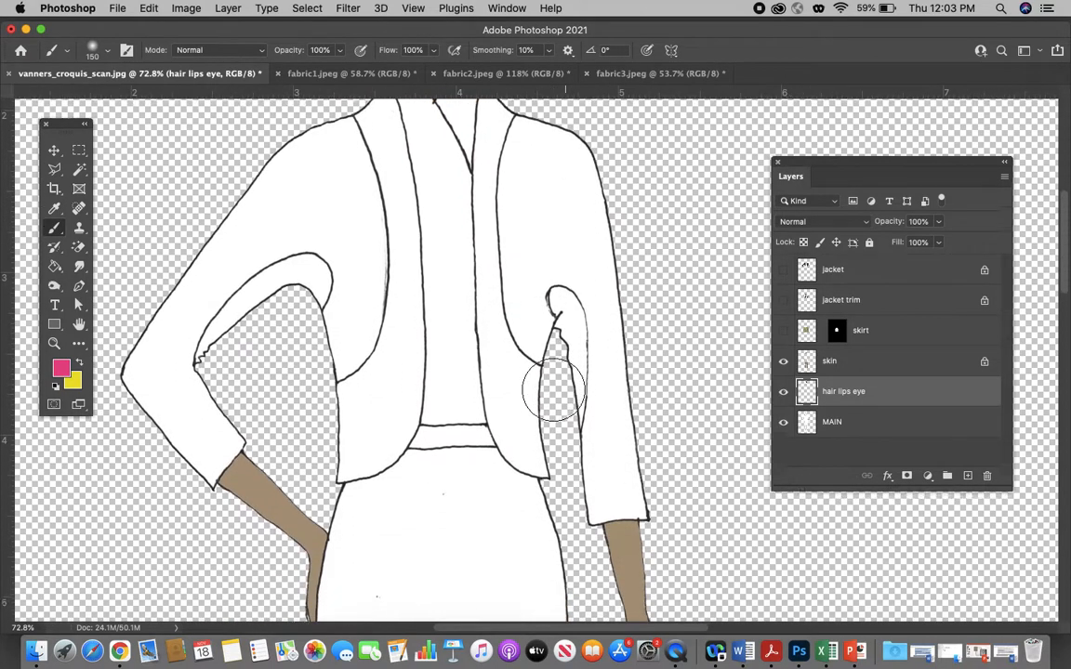
scroll(553, 391, down, 5)
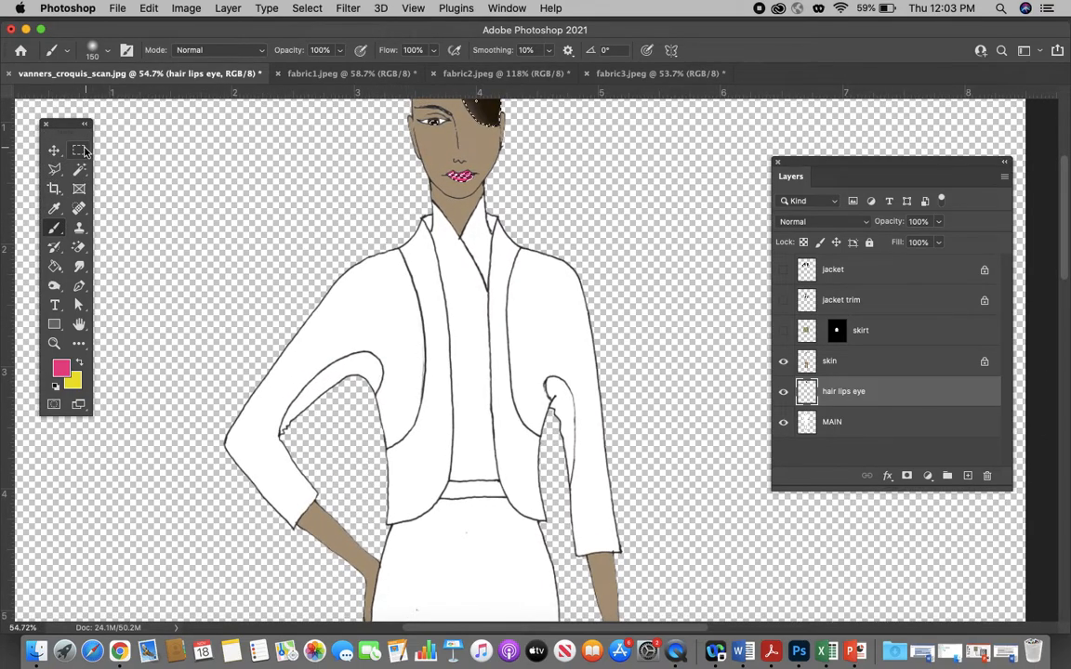
click(80, 151)
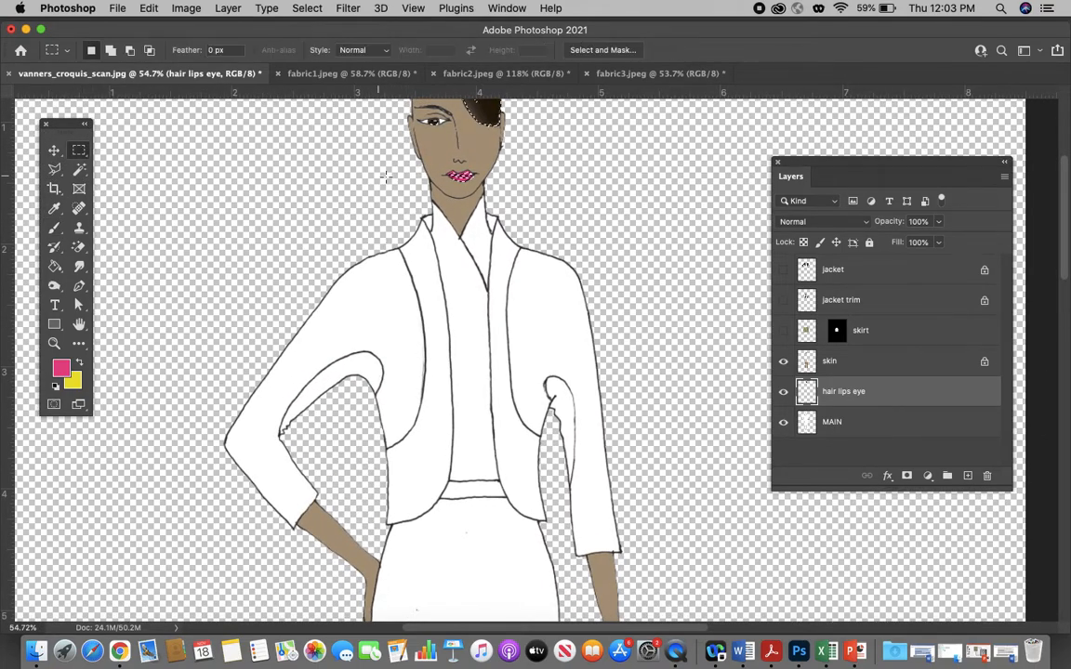
scroll(386, 177, up, 2)
scroll(399, 177, up, 1)
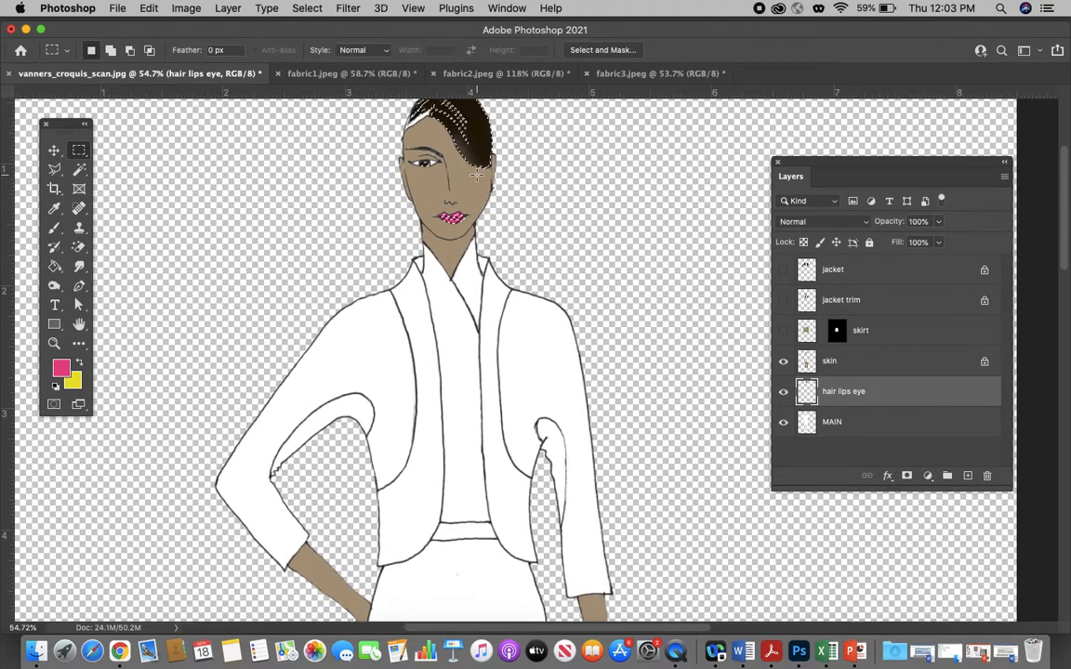
key(super+d)
scroll(425, 219, up, 2)
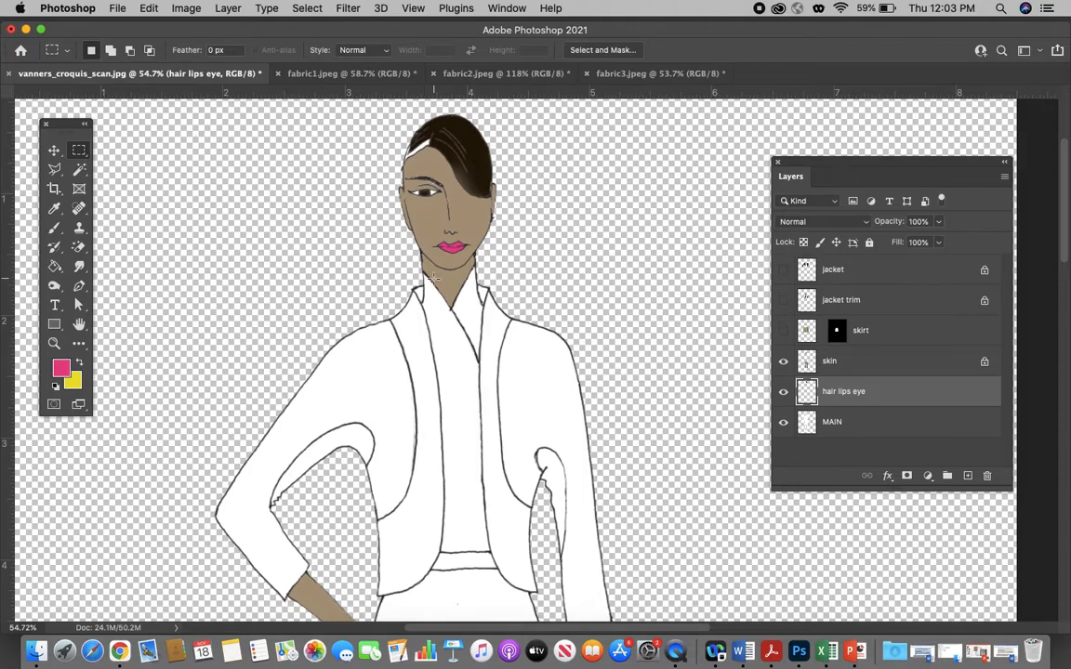
scroll(434, 277, down, 3)
scroll(362, 214, up, 3)
scroll(415, 235, down, 2)
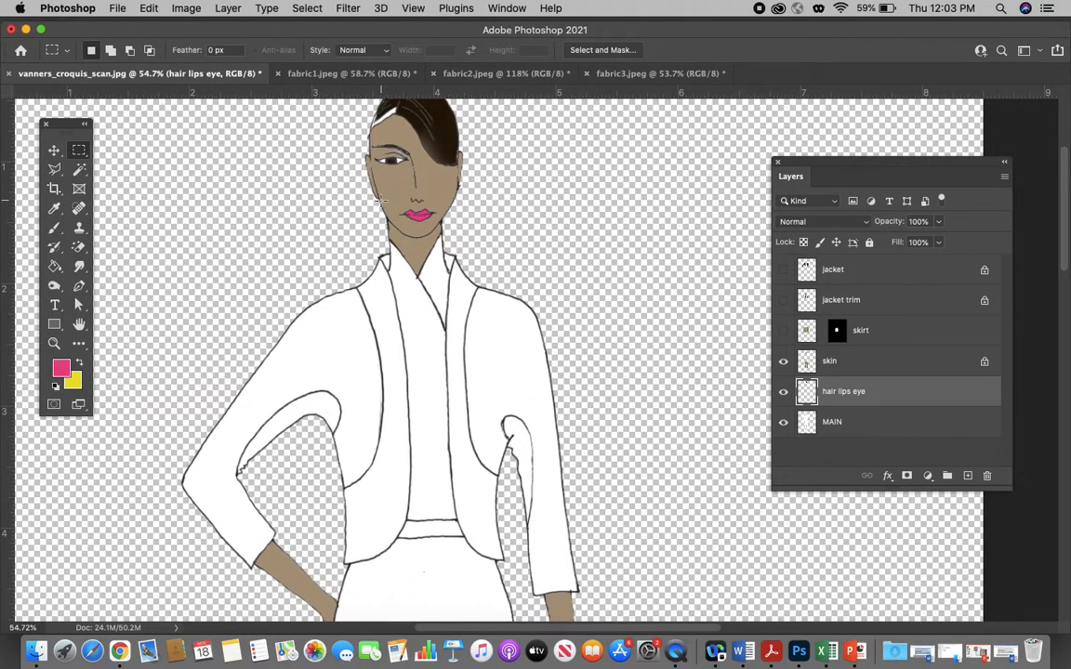
scroll(356, 406, down, 2)
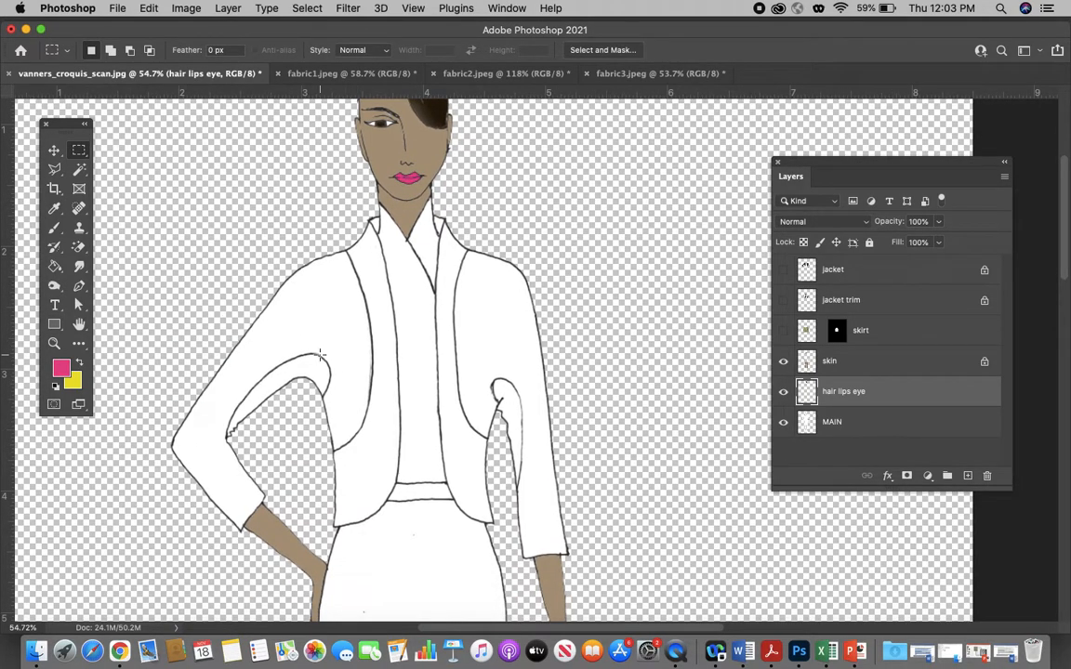
click(784, 391)
click(784, 391)
On the MAIN layer, select the white shirt area between the jacket fronts with the Magic Wand
click(837, 426)
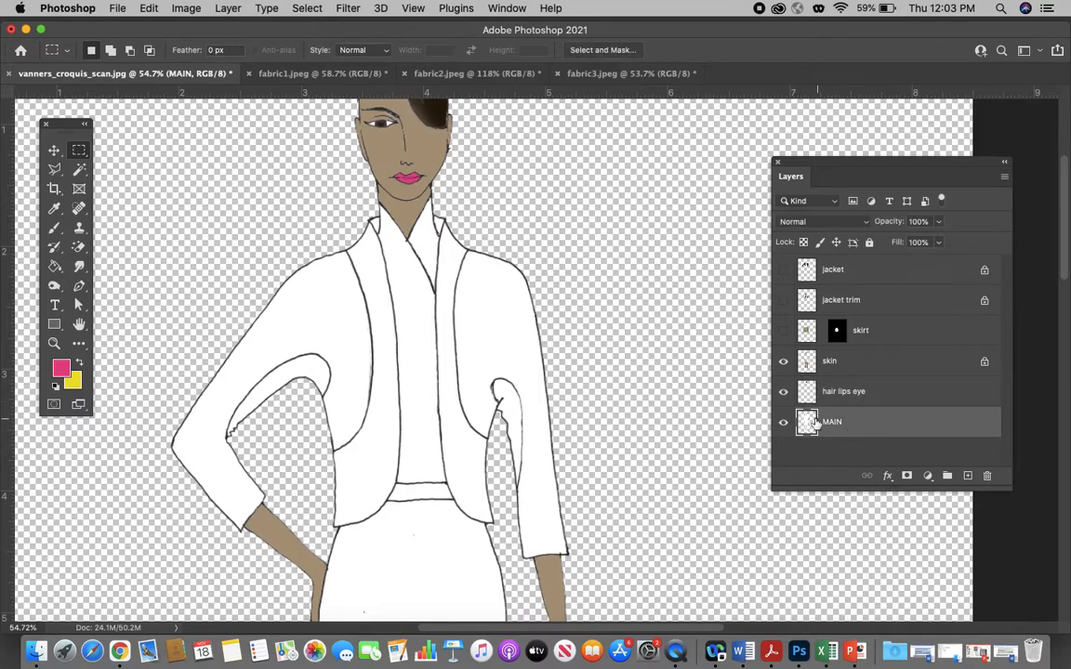
click(79, 169)
click(406, 277)
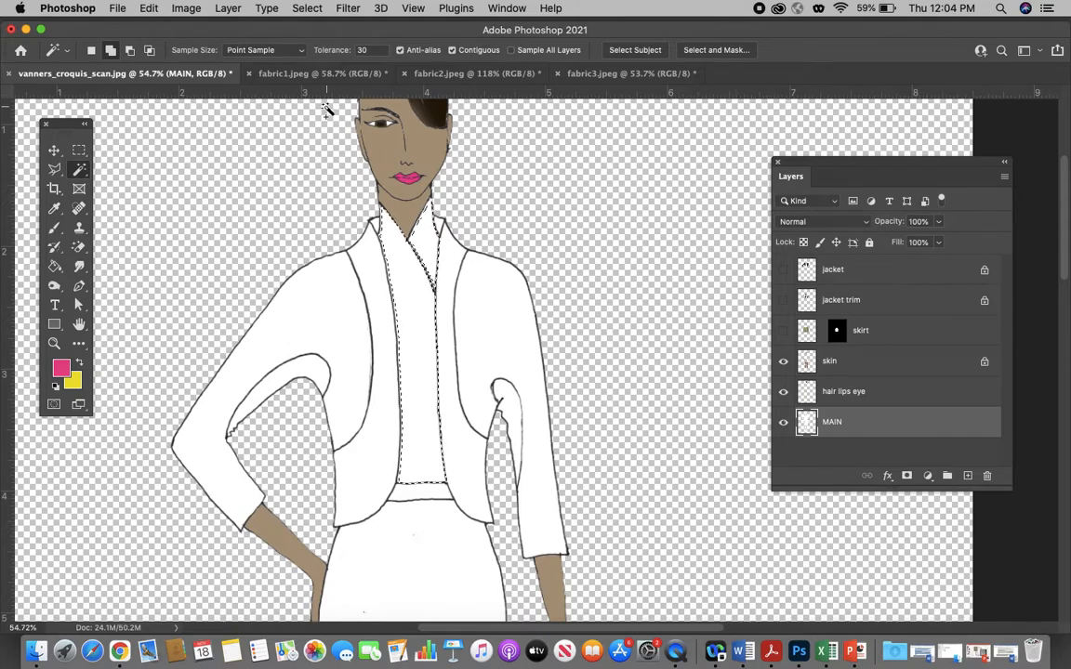
Expand the shirt selection by 2 pixels
click(296, 10)
mouse_move(325, 239)
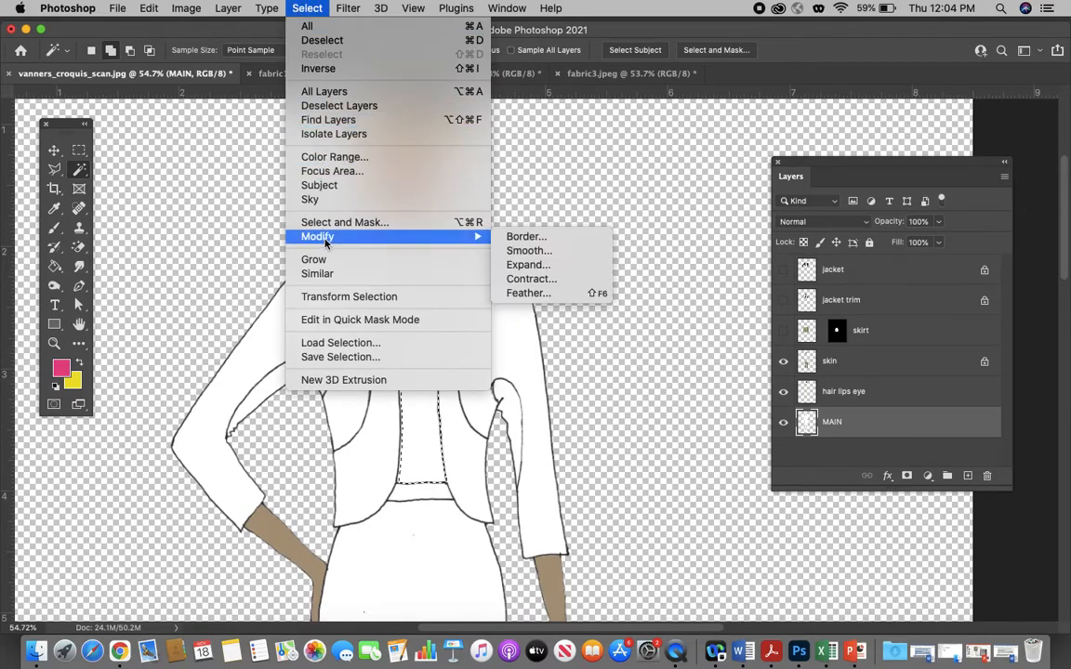
click(545, 265)
drag(511, 284, 564, 203)
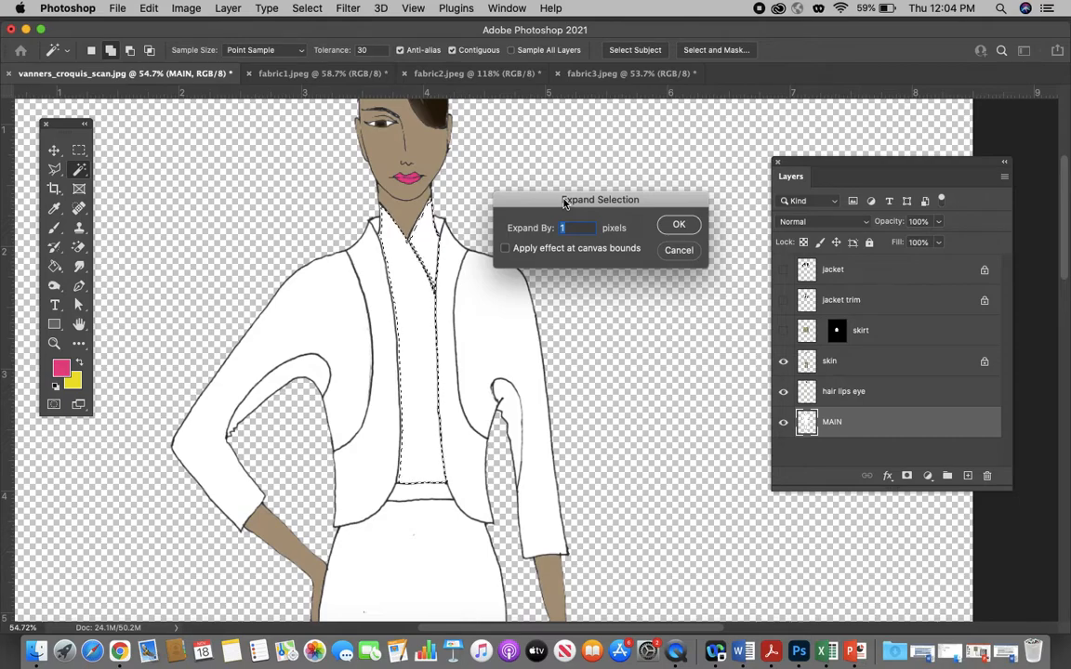
text(2)
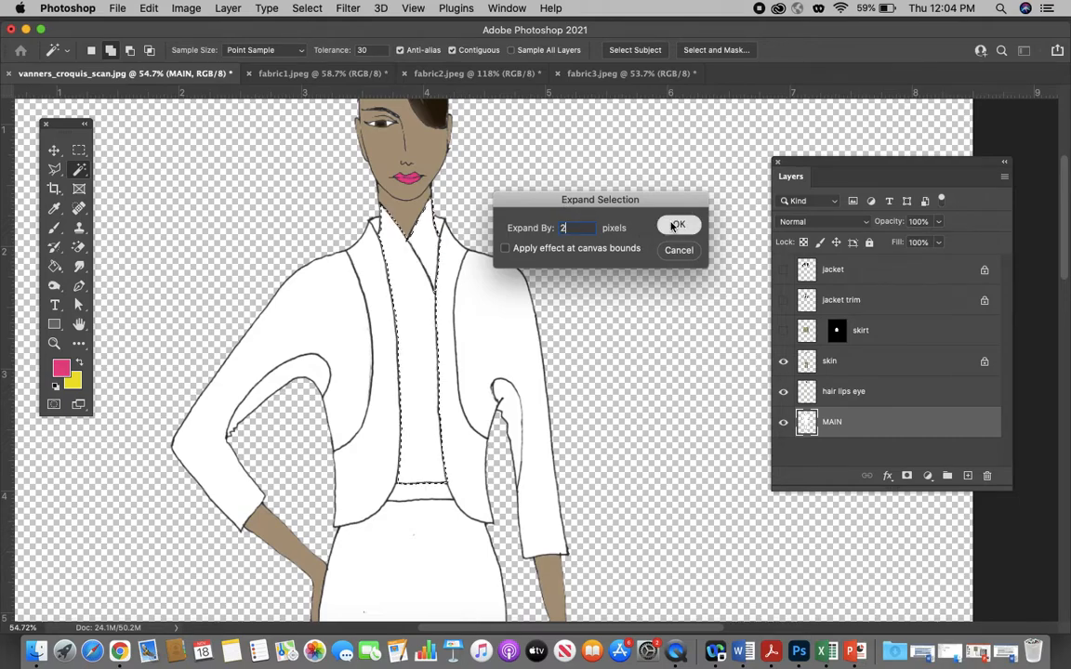
click(675, 224)
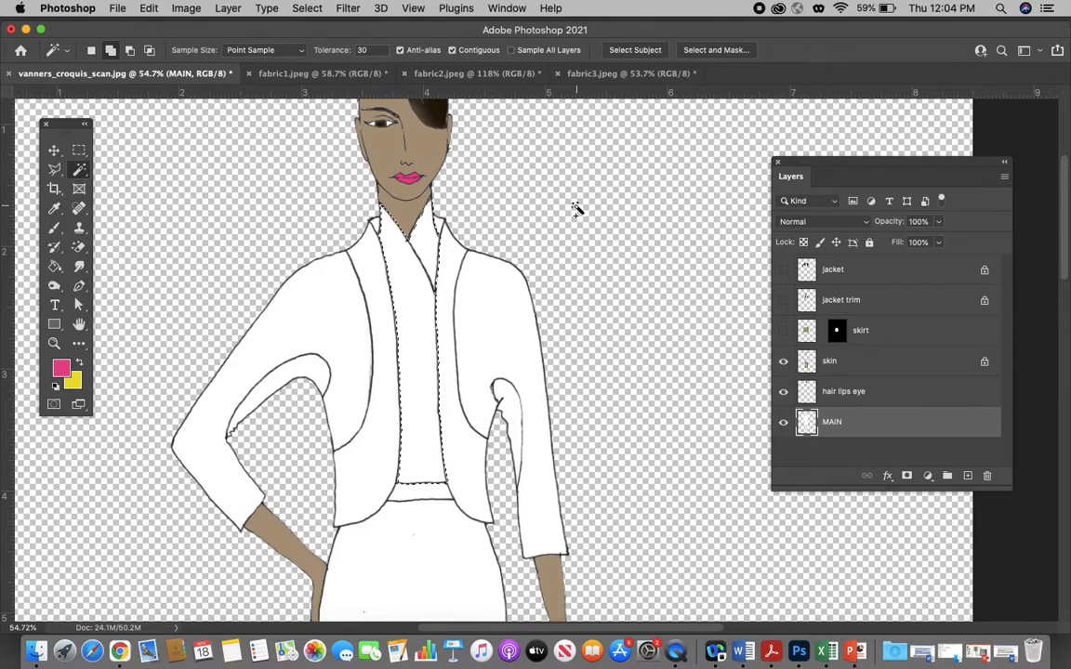
Create a layer above MAIN and name it shirt
click(968, 476)
text(shirt)
key(Return)
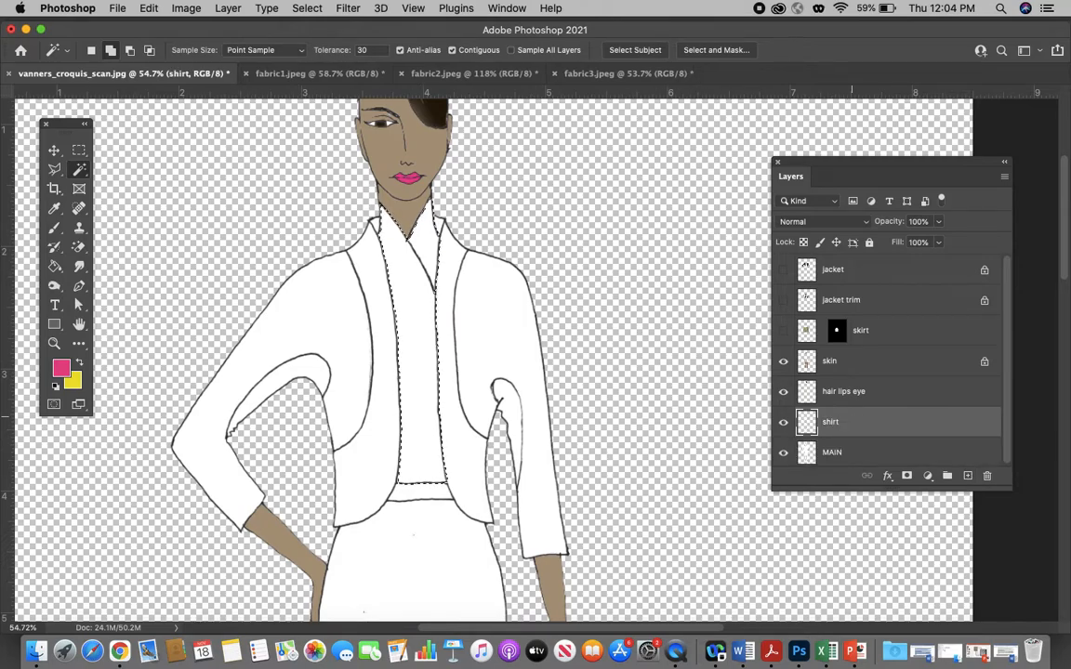
Fill the selected shirt area with a dark green foreground colour in Normal mode at 100% opacity, and clear the selection
click(61, 369)
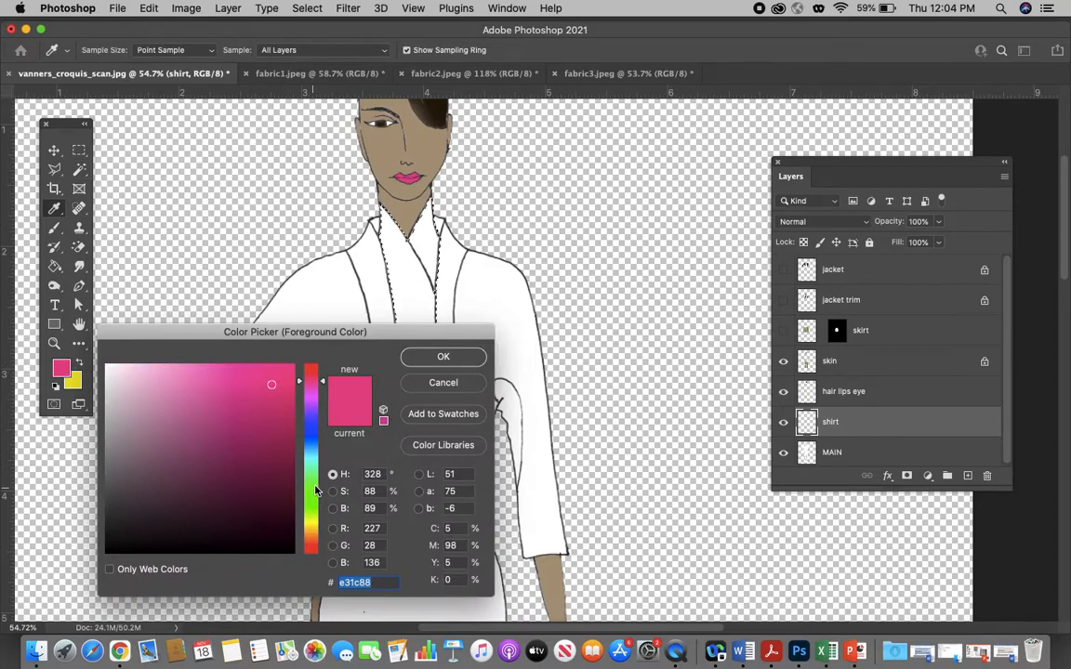
click(312, 466)
click(254, 506)
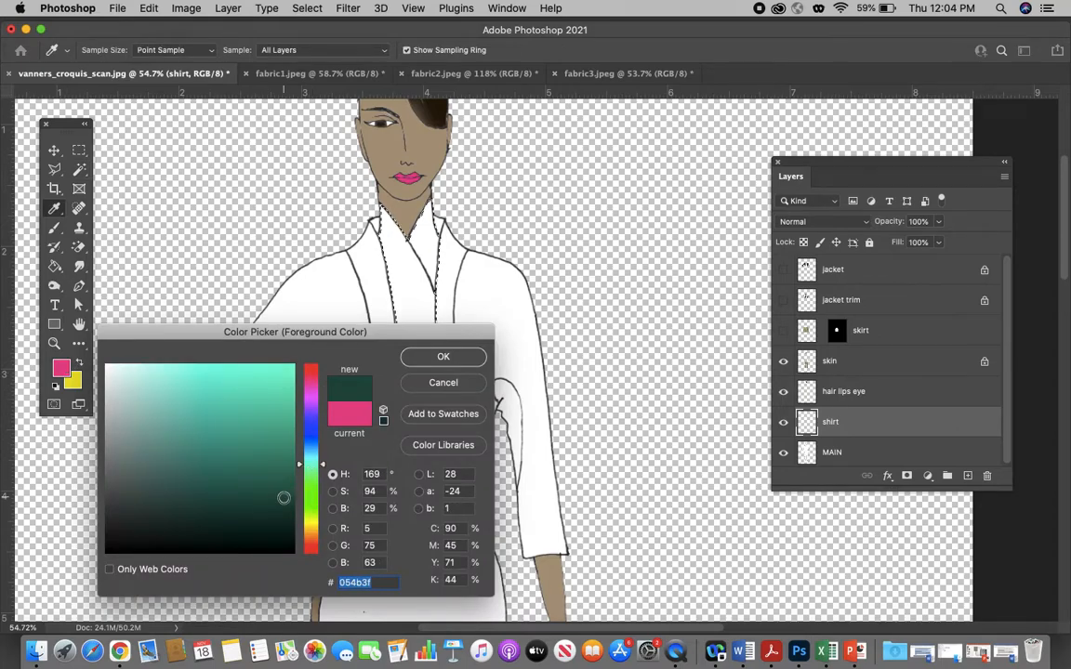
click(467, 359)
click(148, 9)
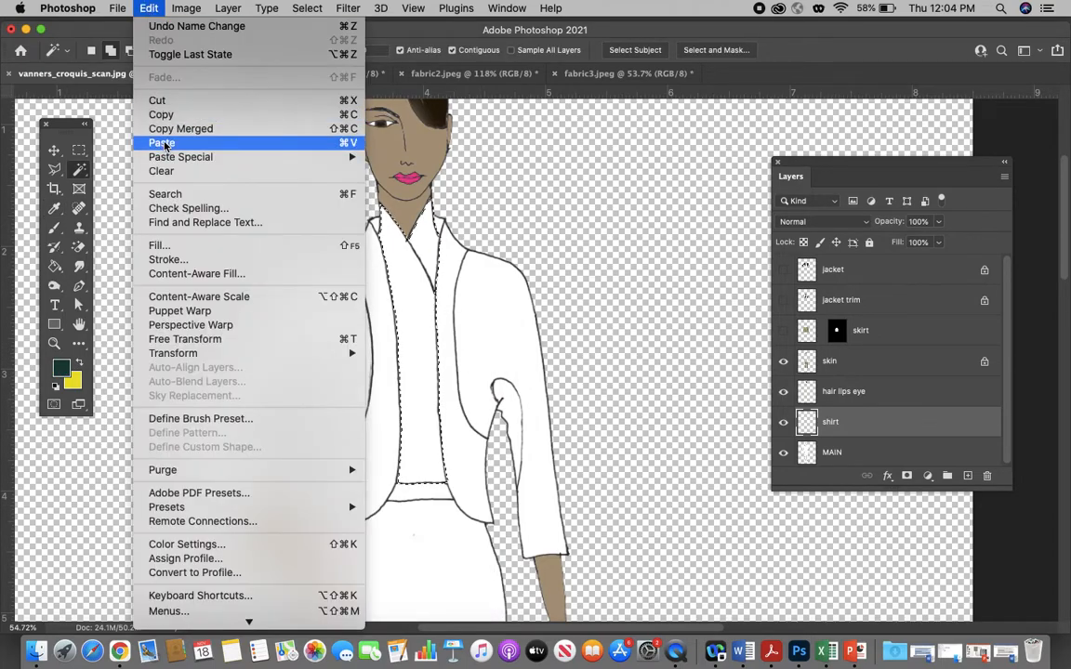
click(163, 246)
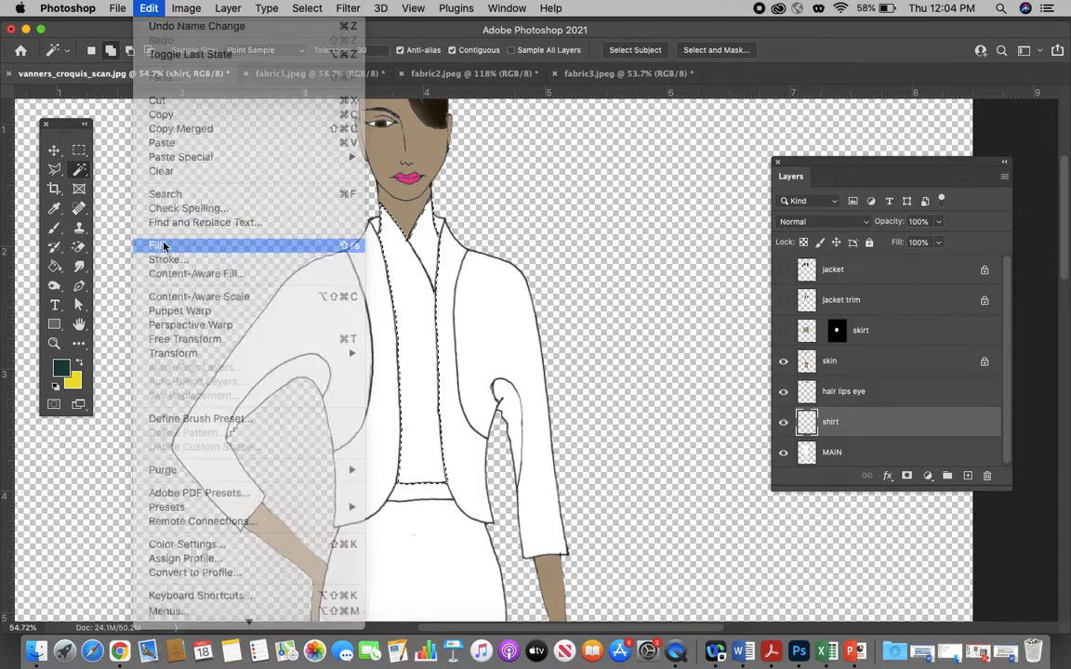
click(556, 231)
click(525, 171)
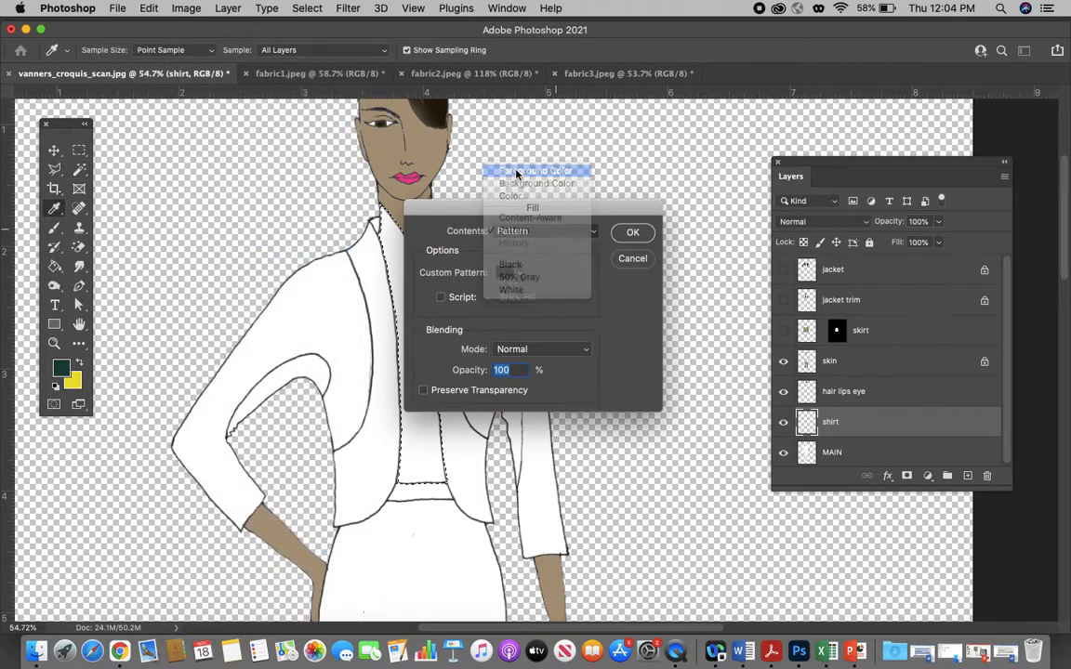
click(632, 233)
key(w)
key(super+d)
Examine the green shirt's edges from collar to waist and check the colouring of the face, arms and legs
scroll(423, 297, up, 4)
scroll(423, 297, up, 4)
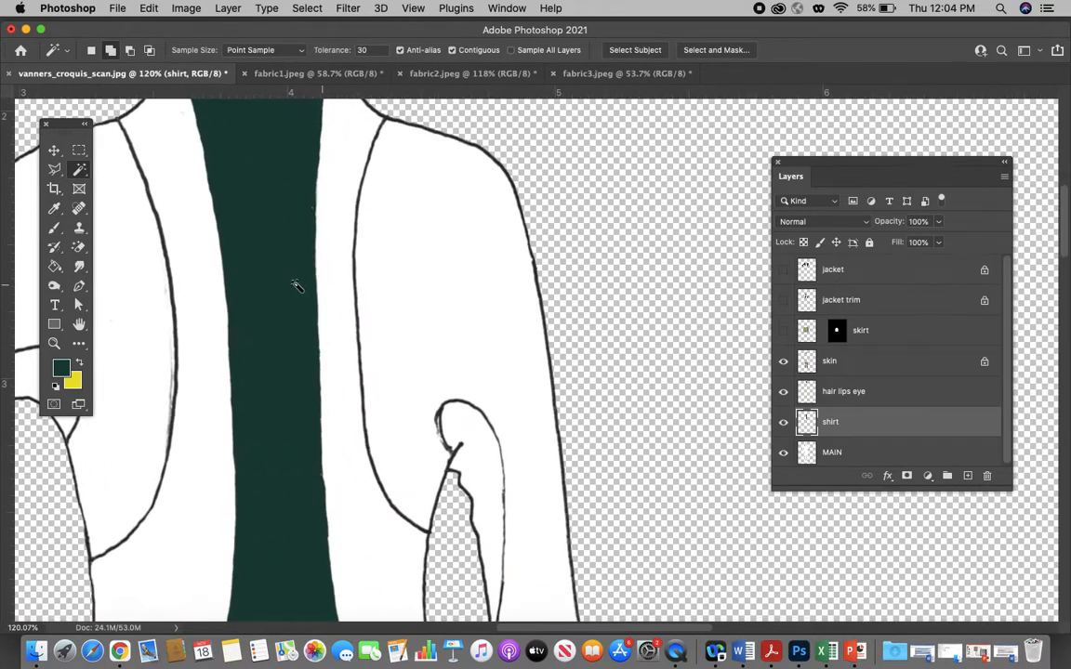
scroll(270, 286, up, 4)
scroll(310, 296, down, 4)
scroll(310, 295, down, 5)
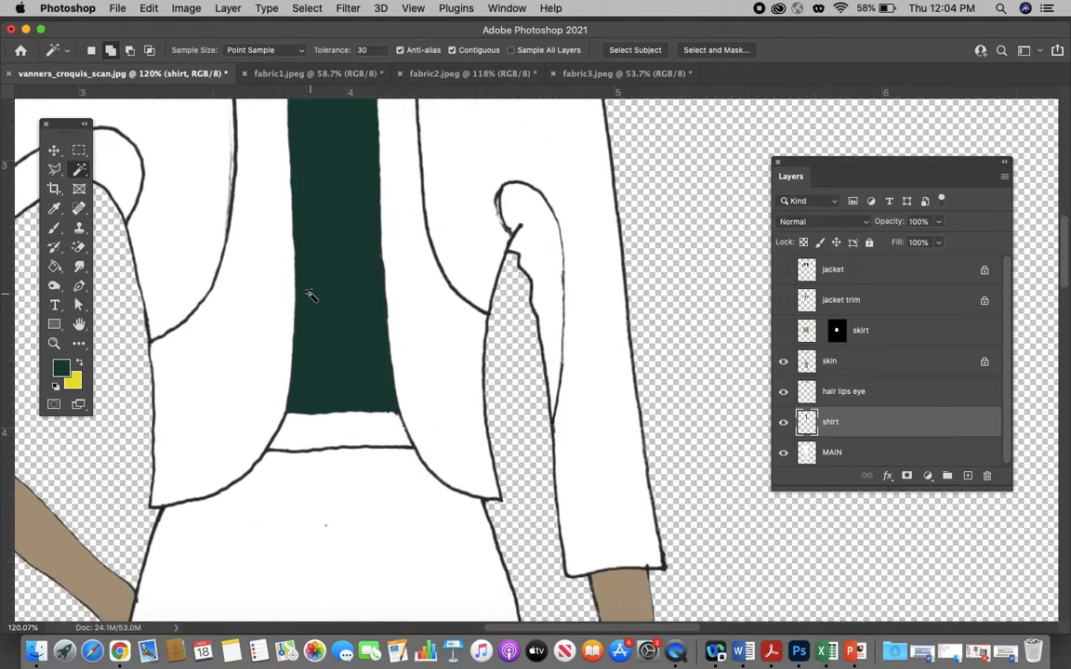
scroll(333, 293, up, 3)
scroll(333, 294, up, 5)
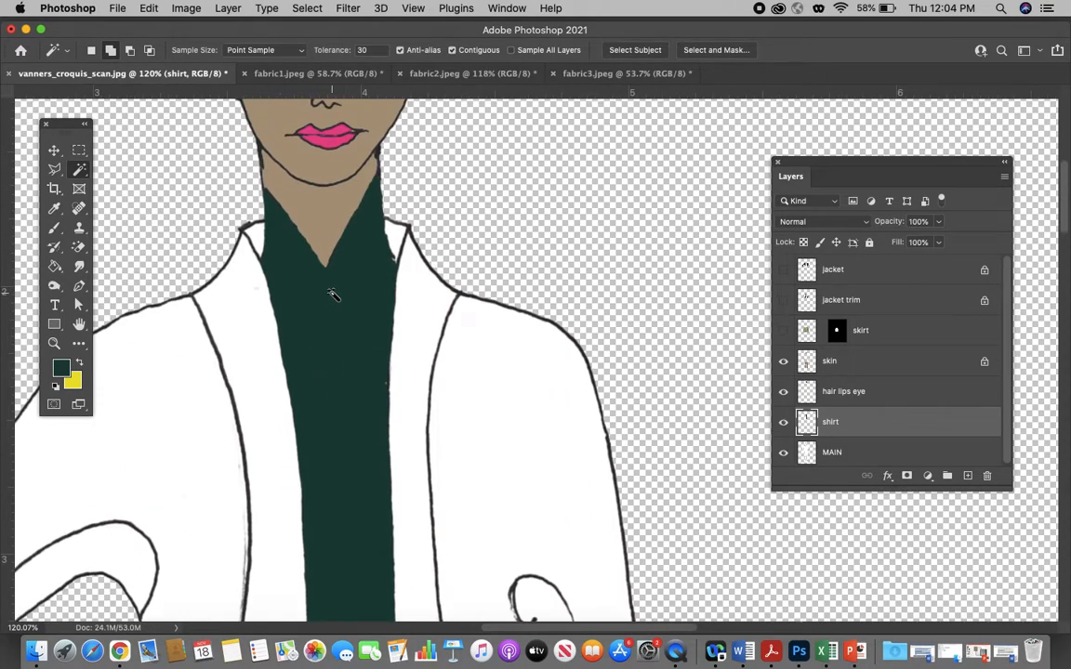
scroll(333, 294, down, 2)
scroll(335, 232, up, 2)
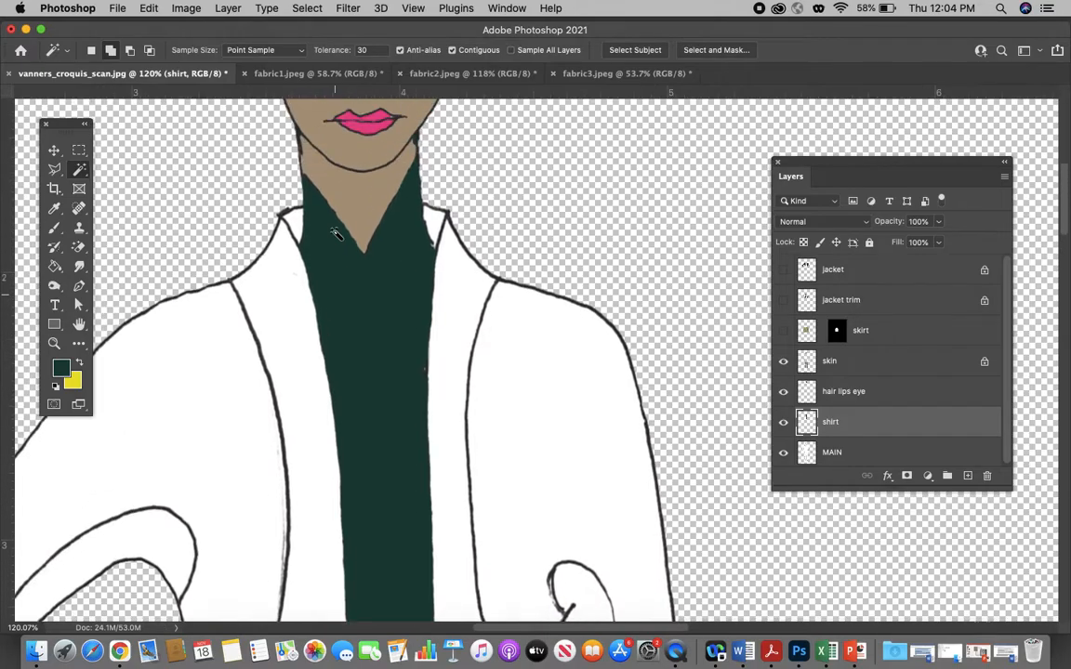
scroll(335, 233, down, 2)
scroll(384, 290, down, 3)
scroll(384, 290, left, 1)
scroll(384, 290, down, 2)
scroll(377, 292, up, 3)
scroll(239, 318, up, 3)
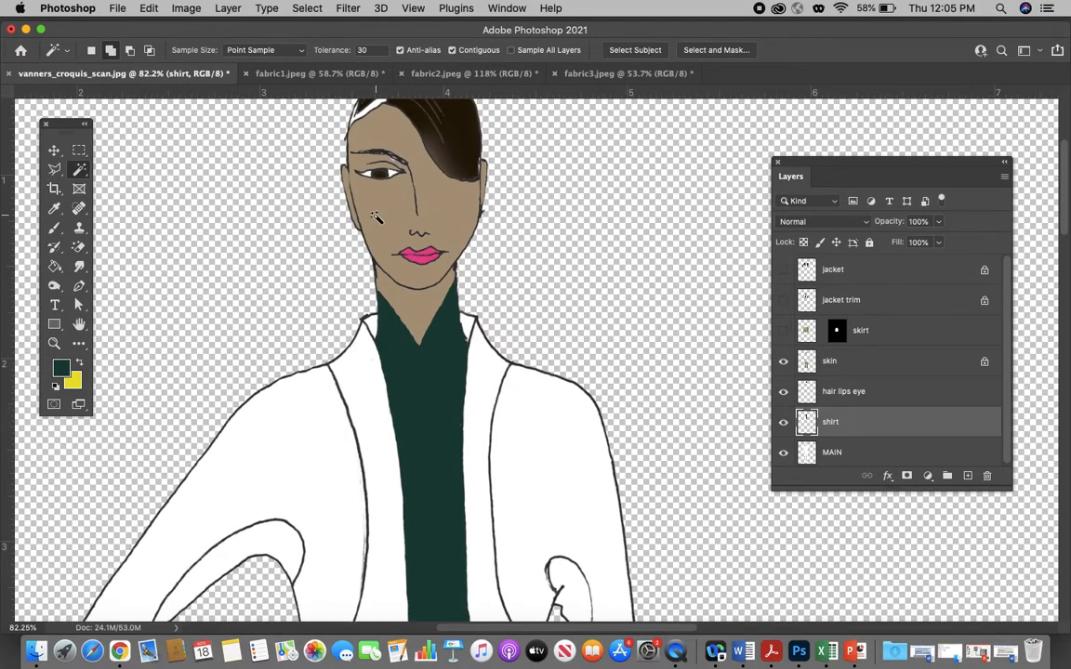
scroll(295, 311, down, 4)
scroll(296, 311, left, 1)
scroll(262, 325, down, 2)
scroll(263, 325, right, 1)
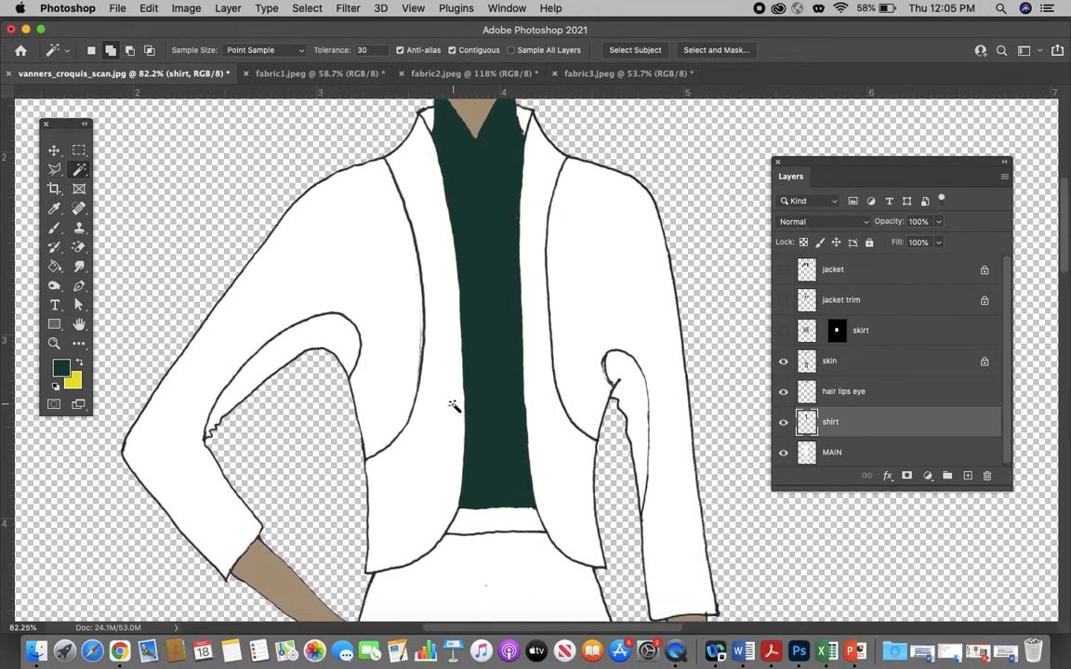
scroll(410, 367, down, 2)
scroll(384, 370, down, 3)
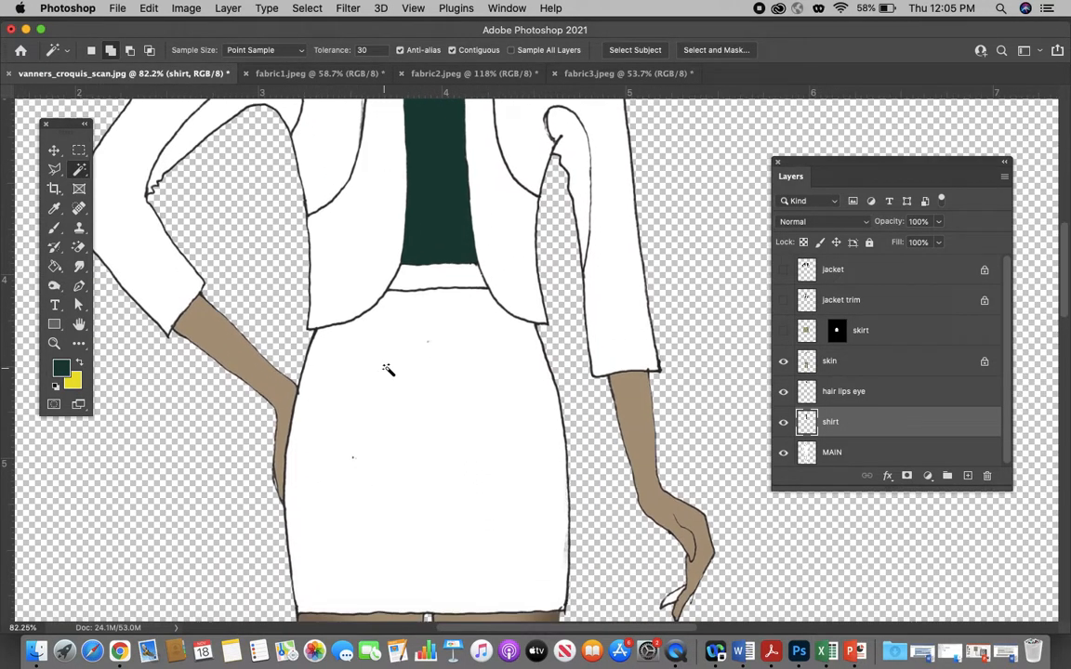
scroll(473, 401, right, 1)
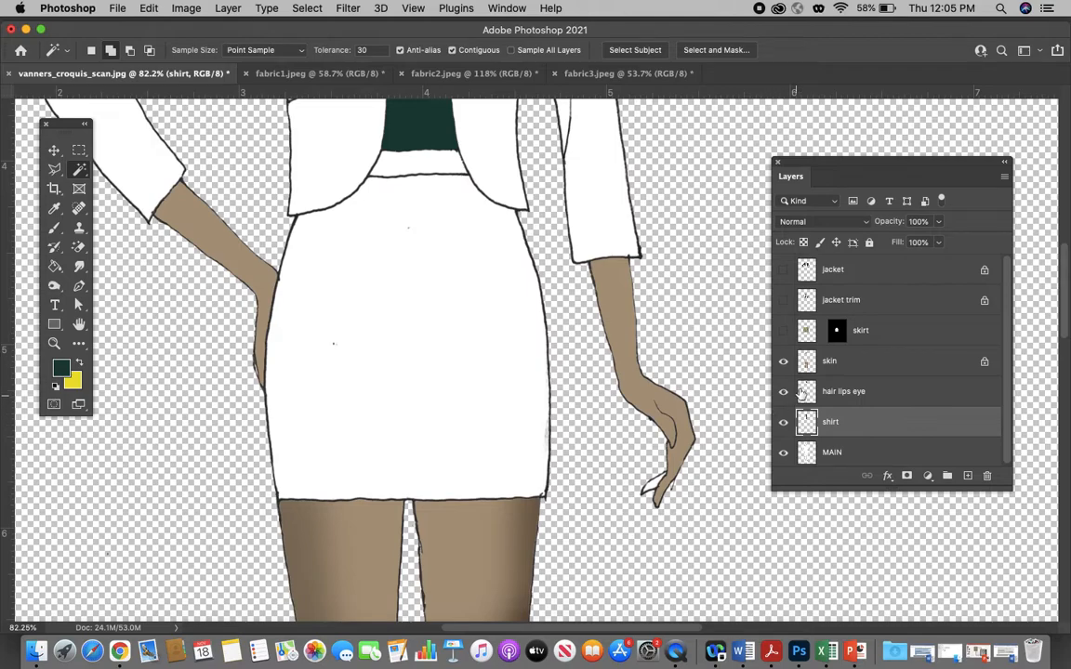
Show the skirt, jacket trim and jacket layers again
click(782, 330)
click(783, 299)
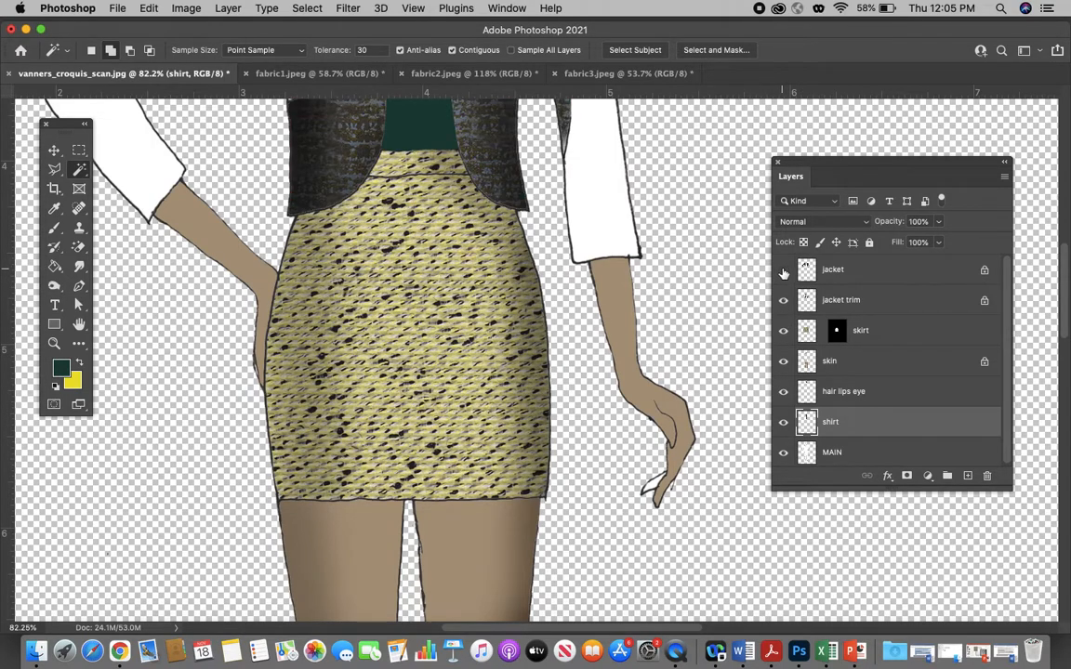
click(783, 270)
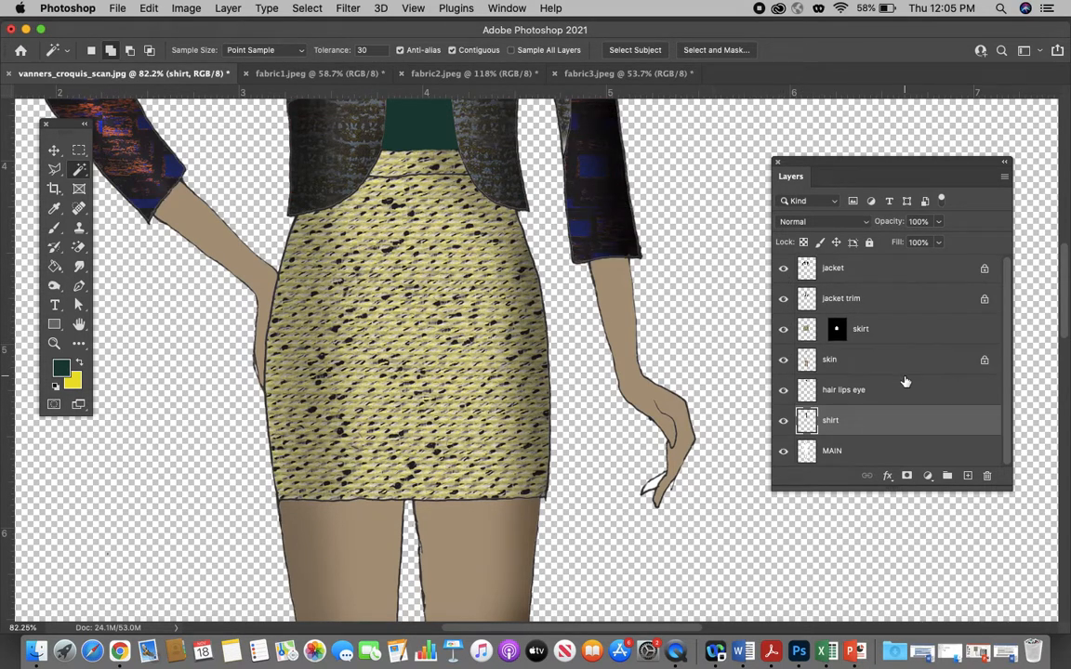
Examine the whole coloured croquis from head to boots with all garment layers showing
scroll(428, 291, down, 6)
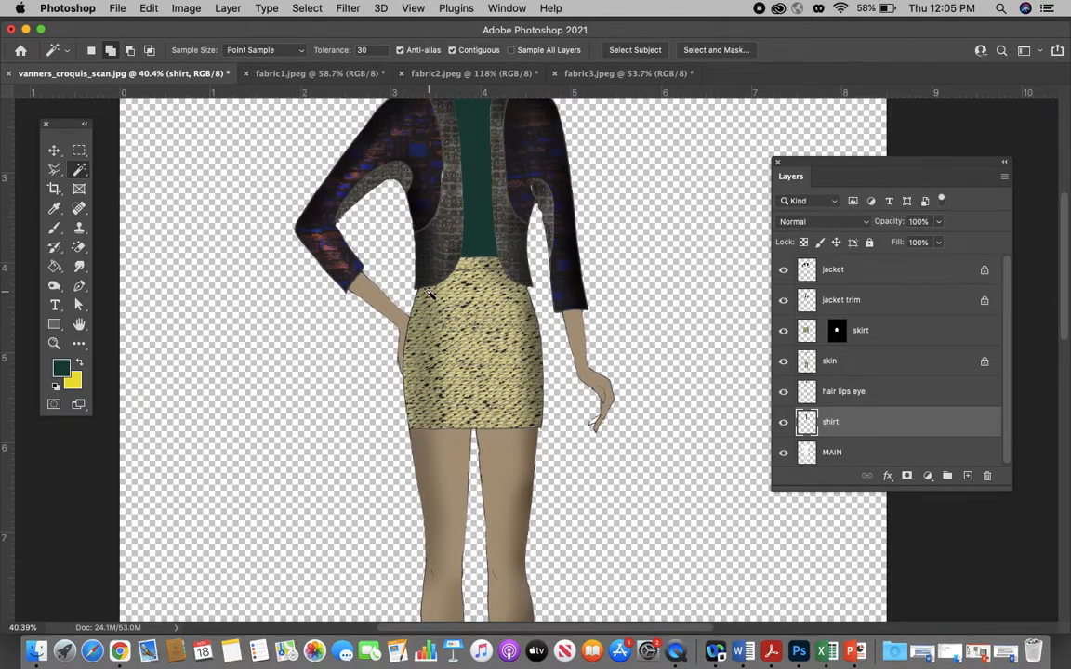
scroll(427, 291, down, 2)
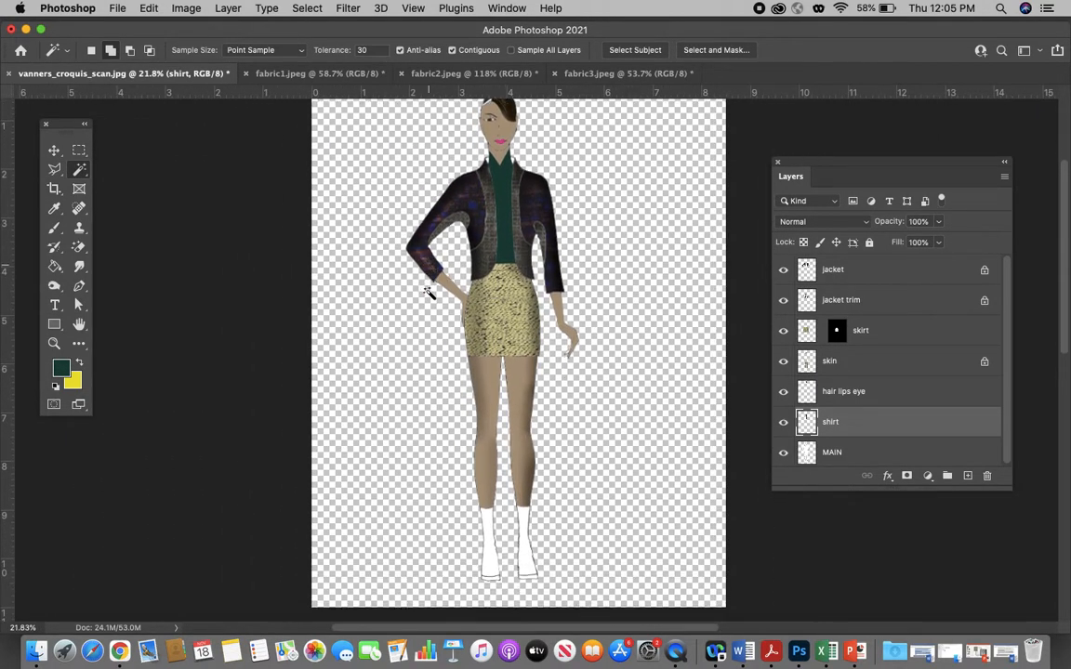
scroll(429, 215, up, 2)
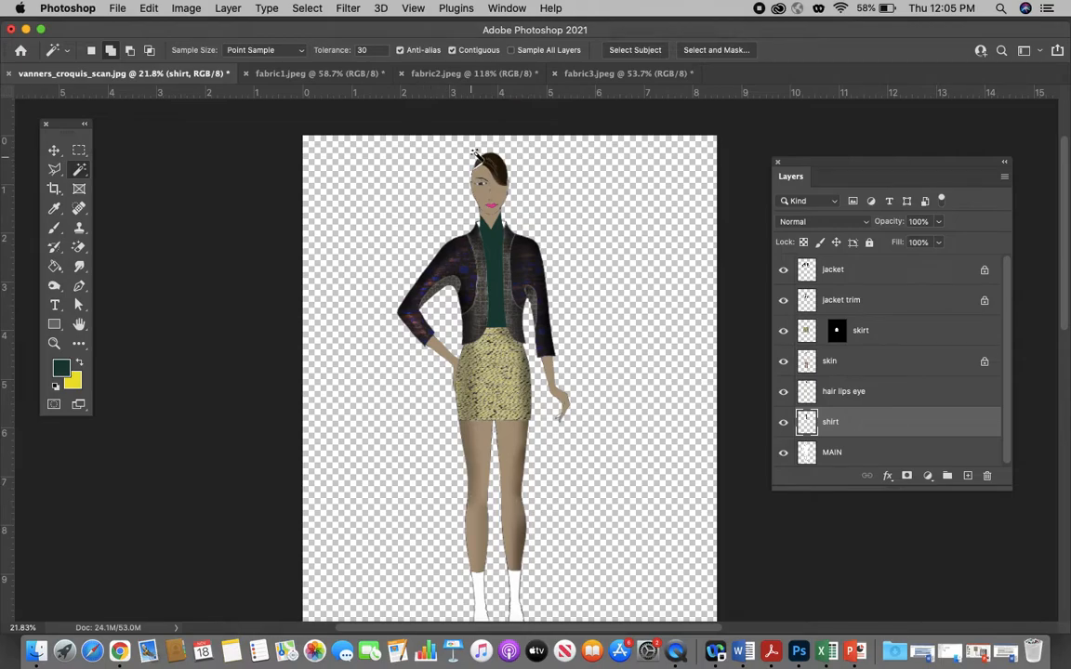
scroll(426, 184, down, 3)
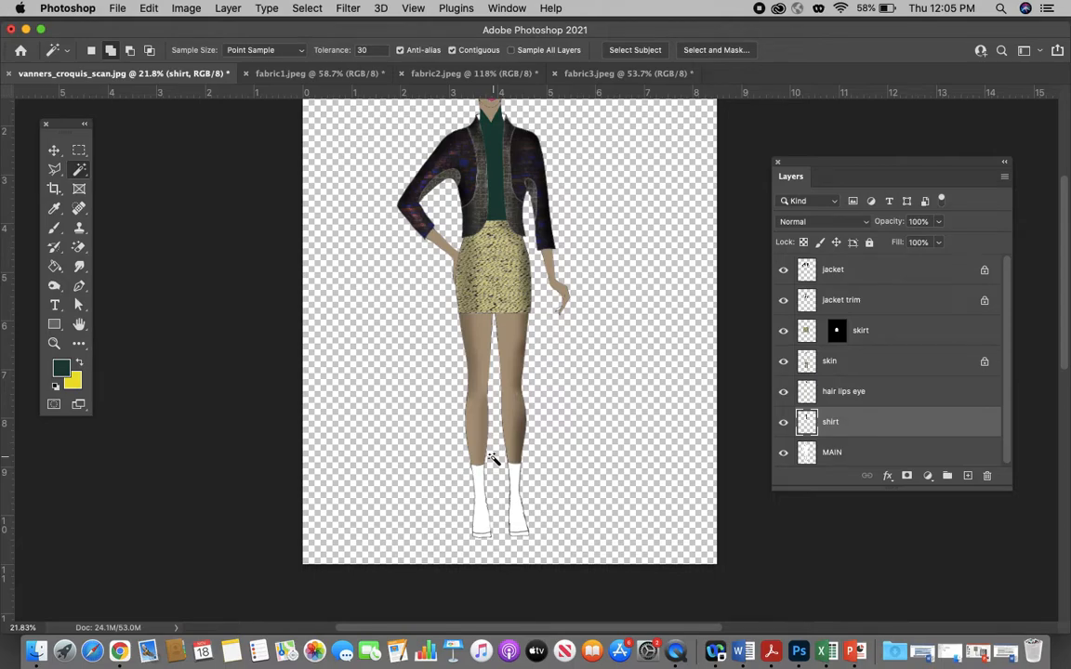
scroll(494, 459, up, 3)
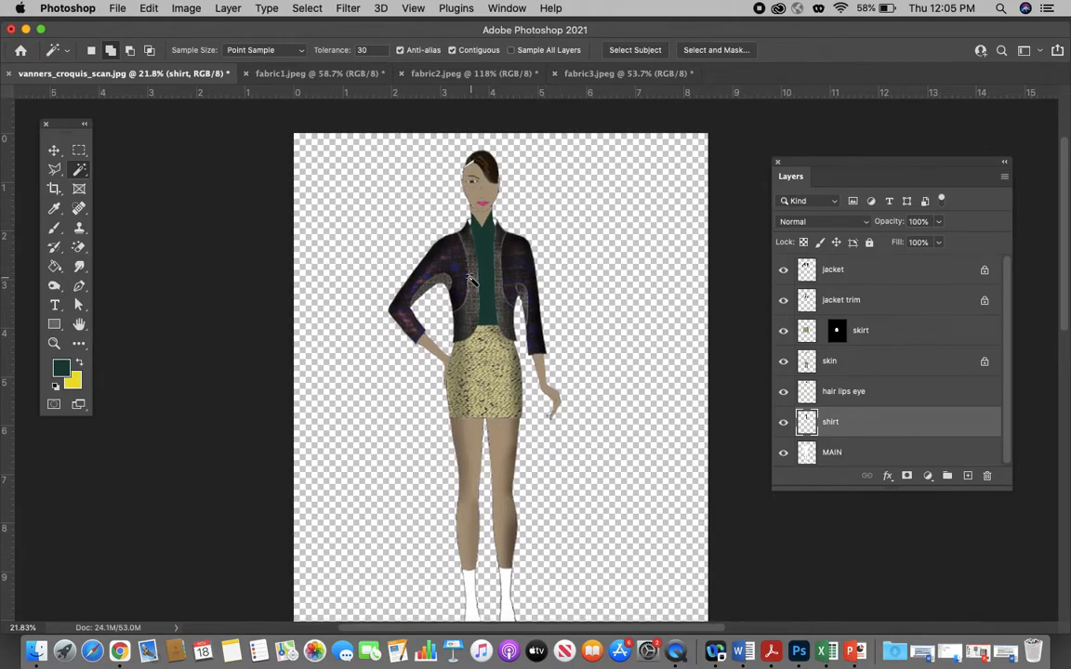
scroll(470, 279, down, 2)
scroll(446, 478, down, 1)
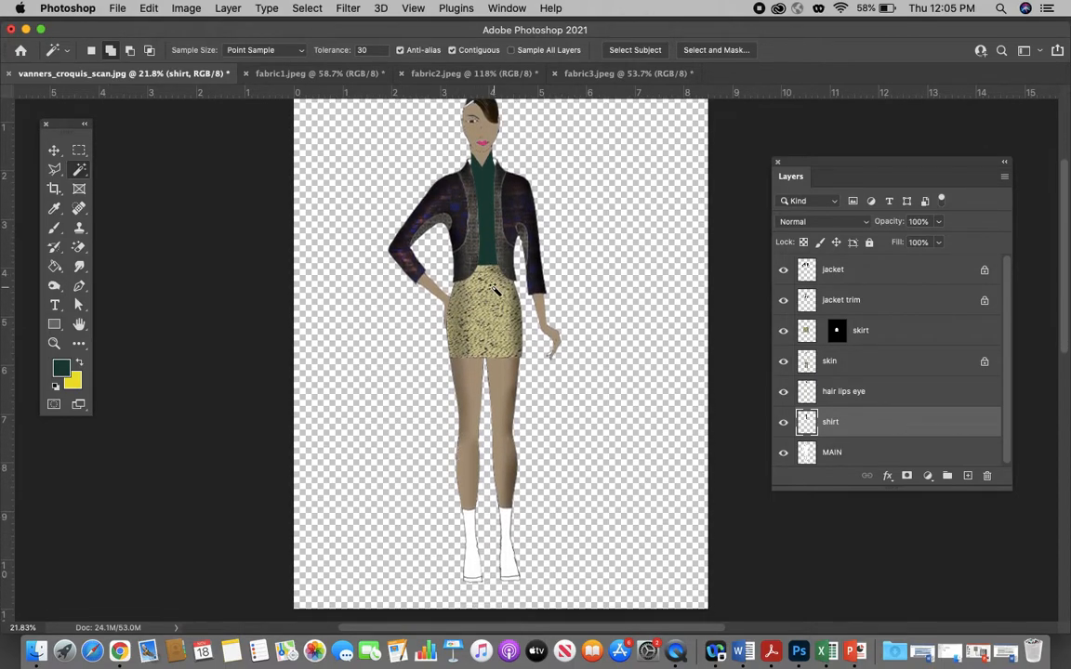
scroll(496, 370, down, 2)
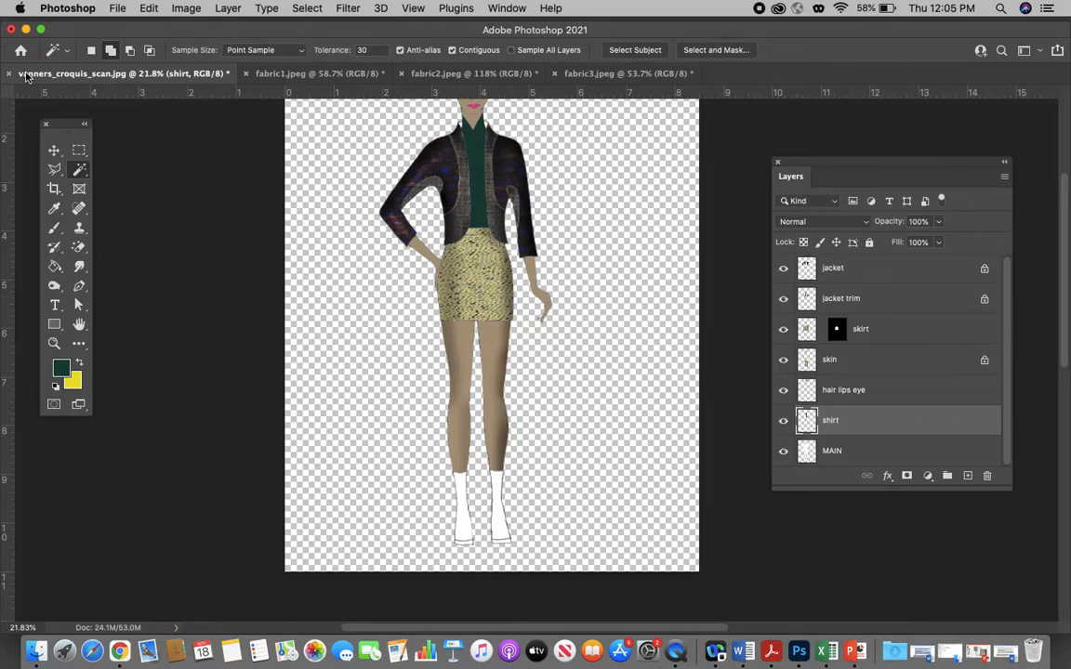
Switch to Finder and open background.jpg from the vanners croquis demo folder in Adobe Photoshop 2021
click(26, 28)
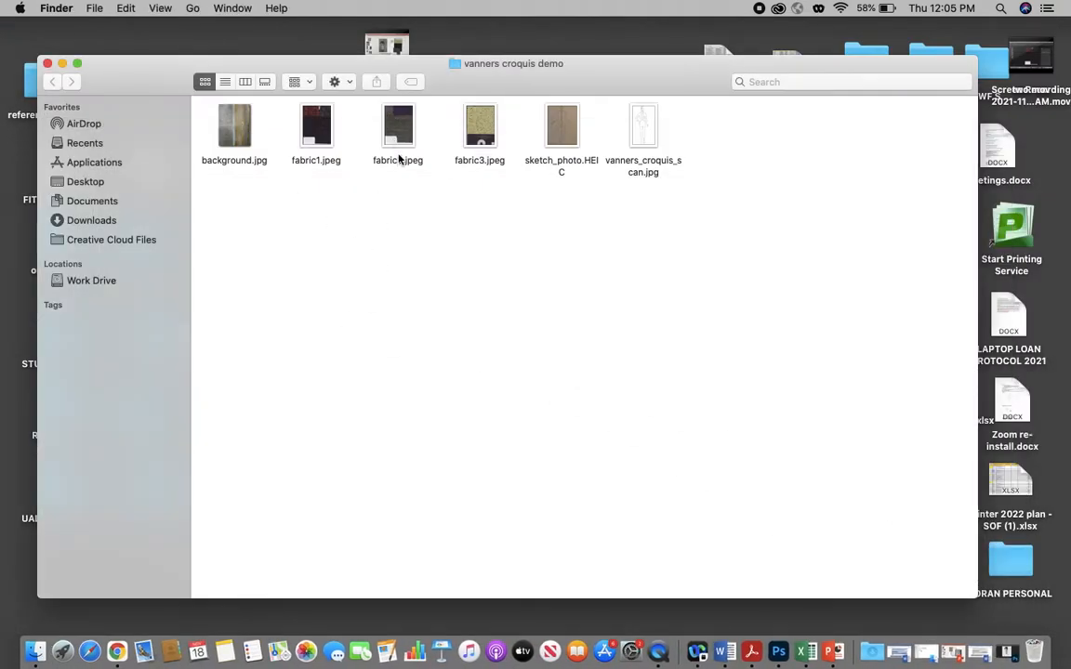
click(233, 125)
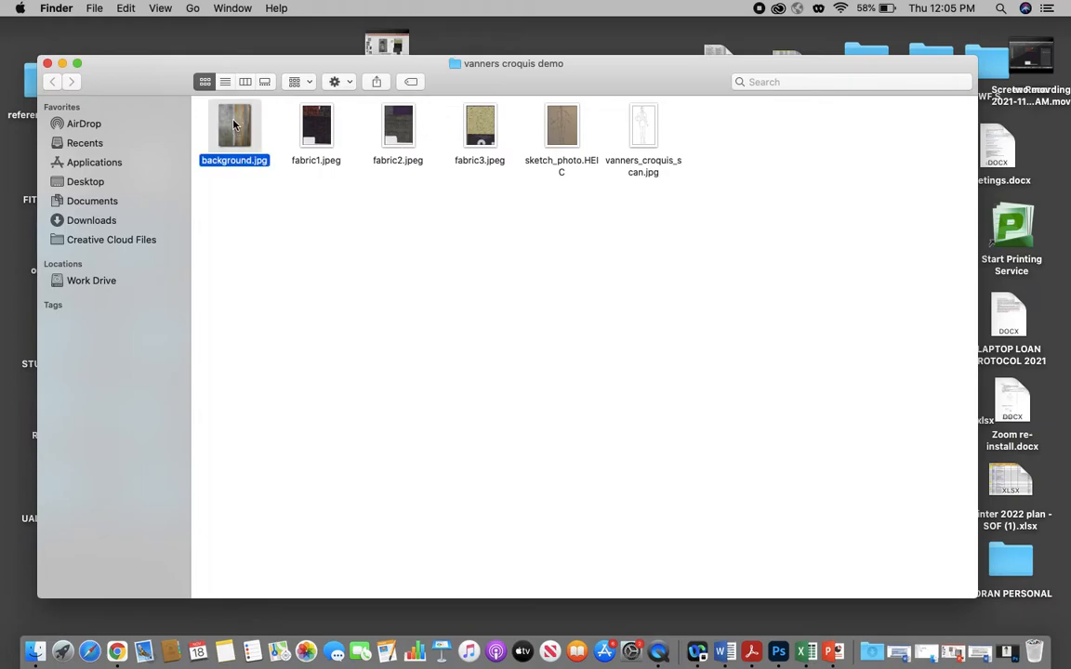
right_click(233, 124)
mouse_move(279, 142)
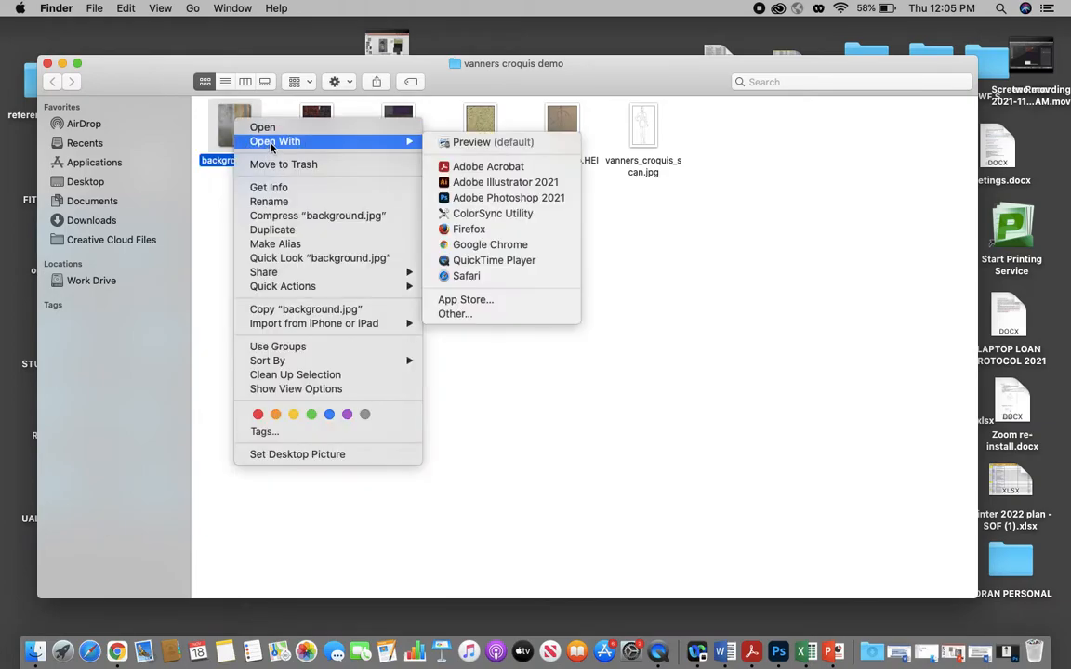
click(476, 199)
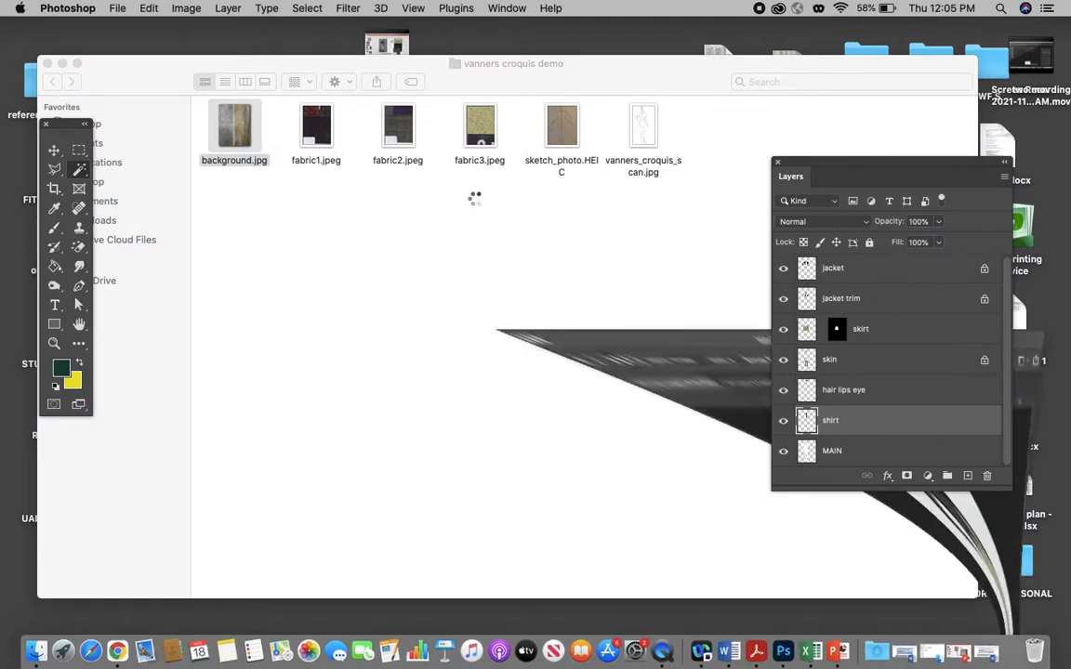
Copy the entire background.jpg image, close that file, and paste the copy into the croquis document above the hair lips eye layer
key(super+a)
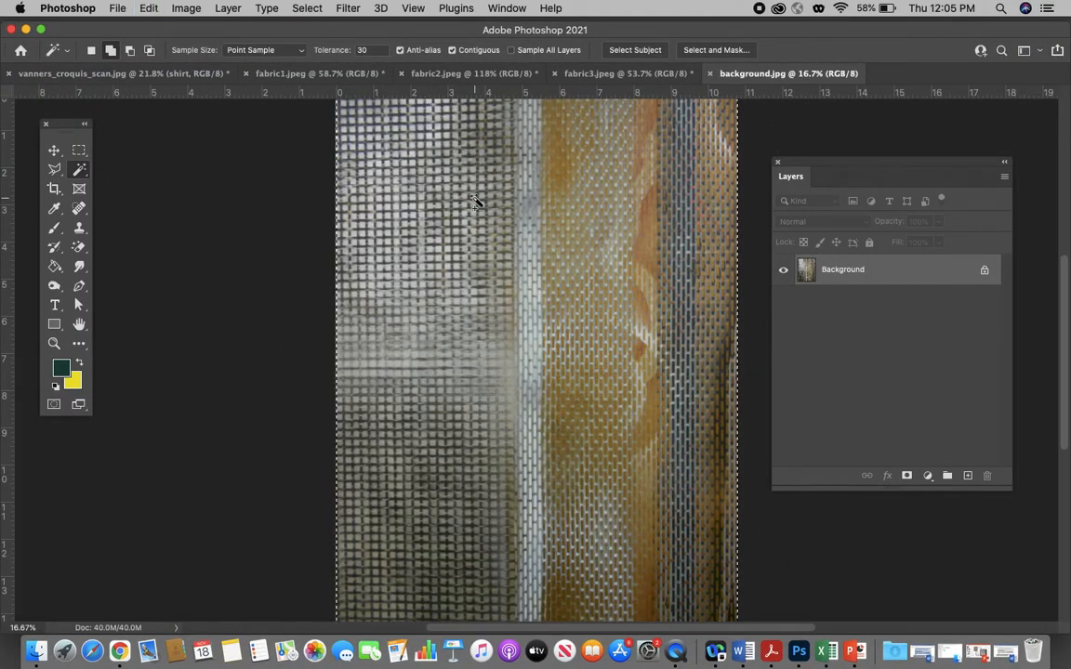
key(super+w)
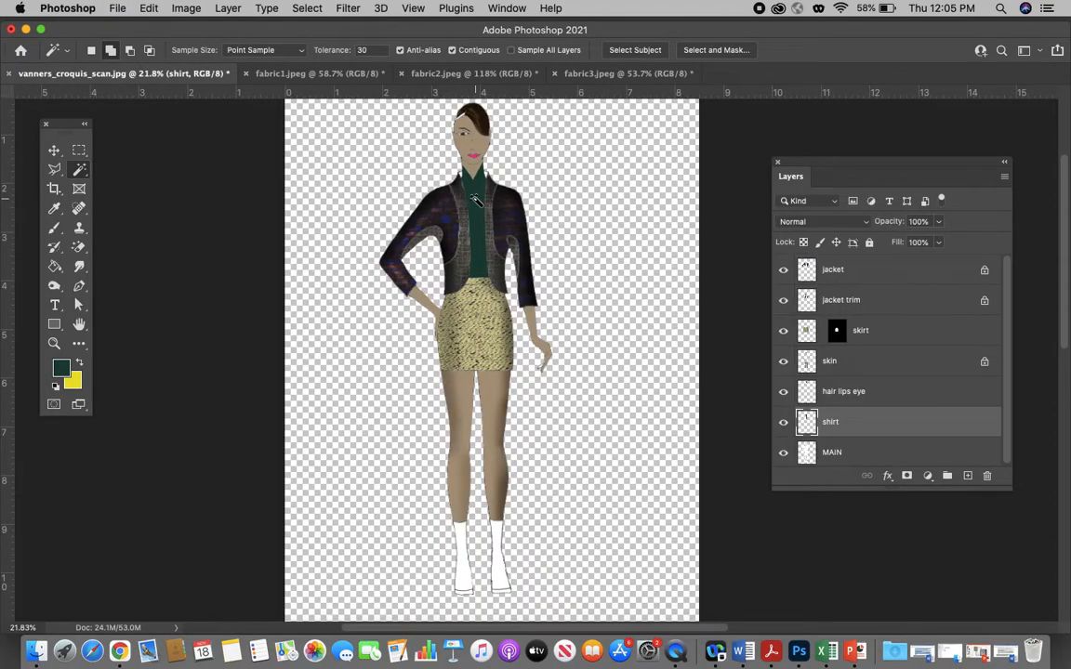
click(860, 452)
click(867, 395)
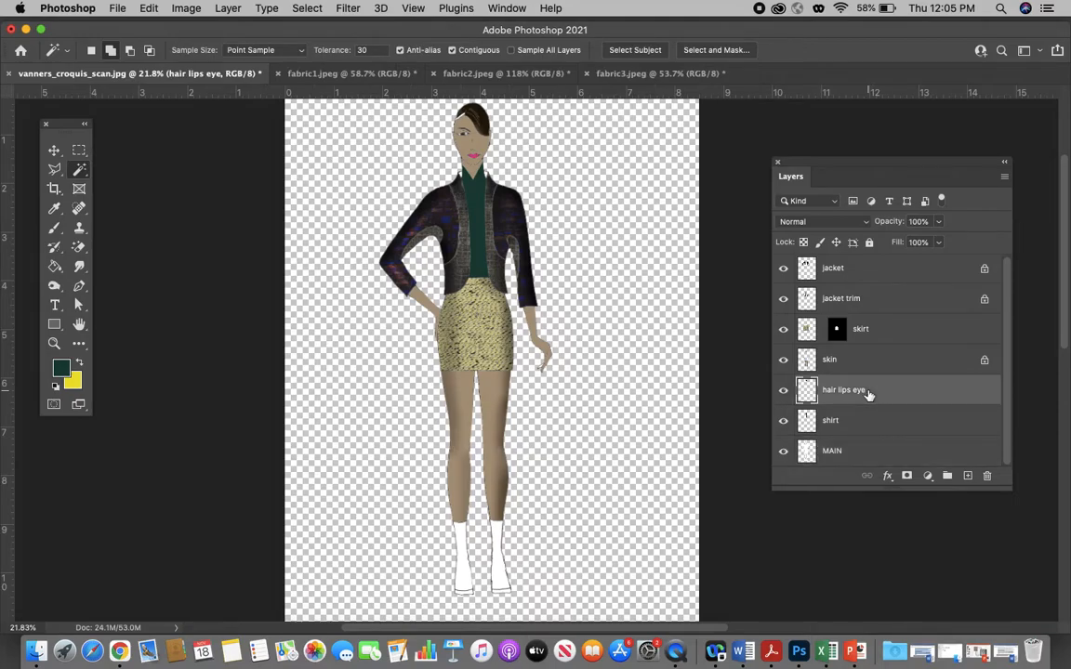
click(151, 8)
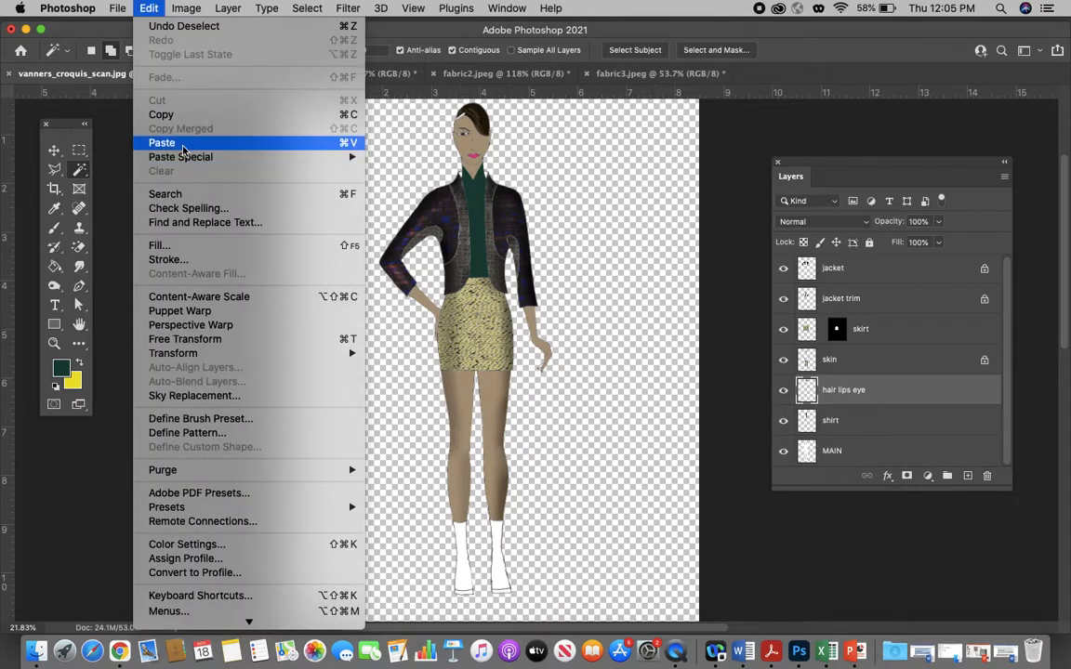
click(162, 143)
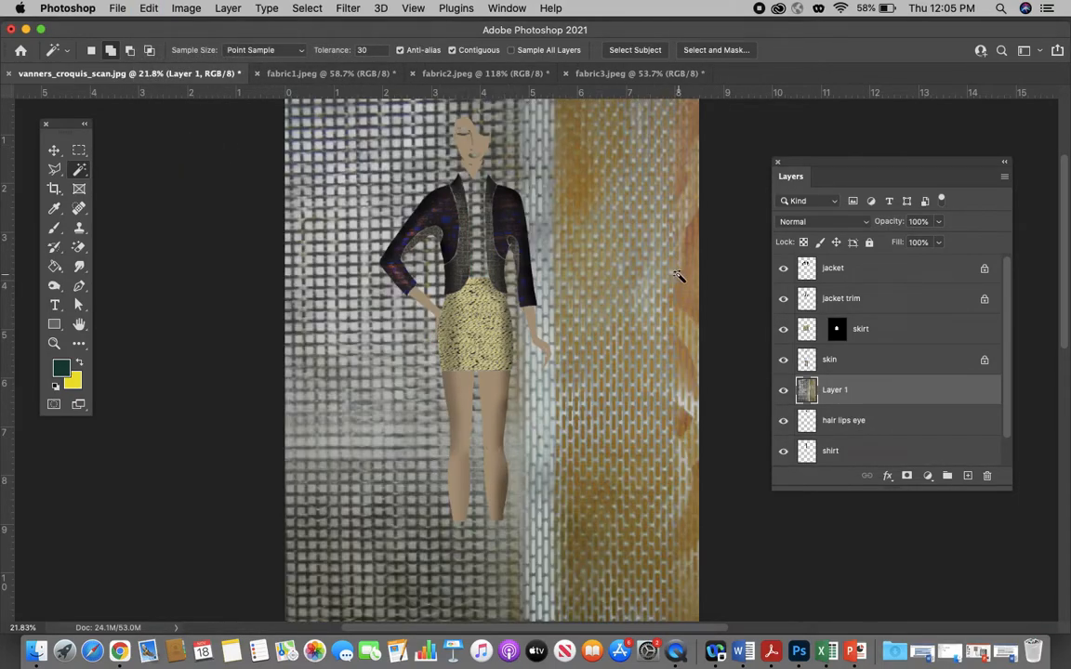
Move the pasted image layer beneath MAIN at the base of the layer stack and name it background
scroll(886, 329, down, 2)
scroll(886, 329, up, 2)
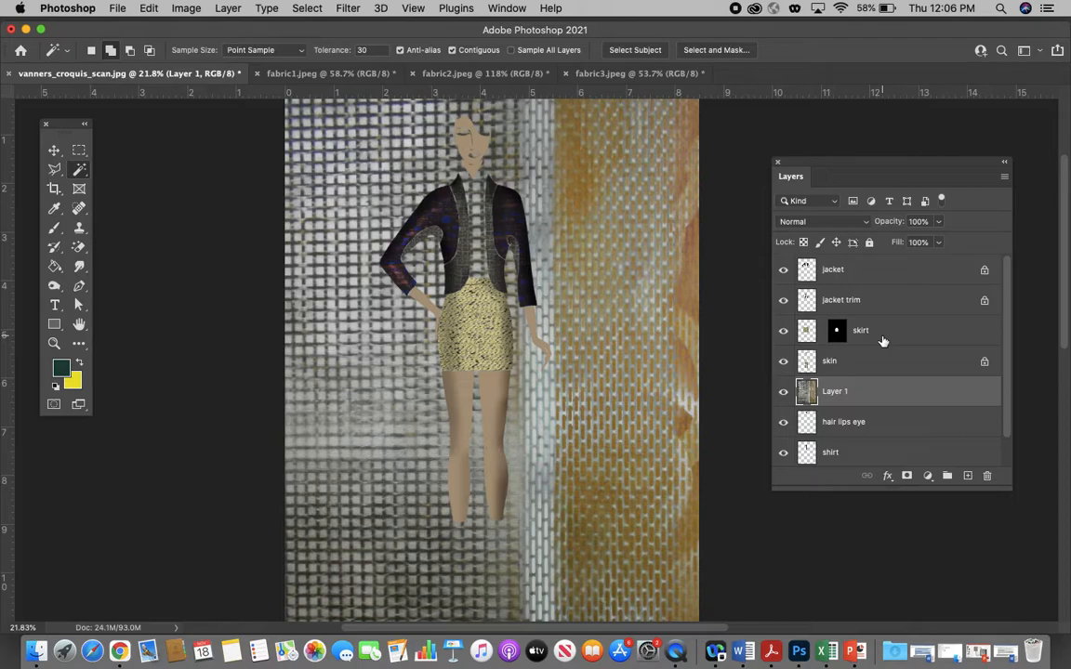
scroll(884, 341, down, 3)
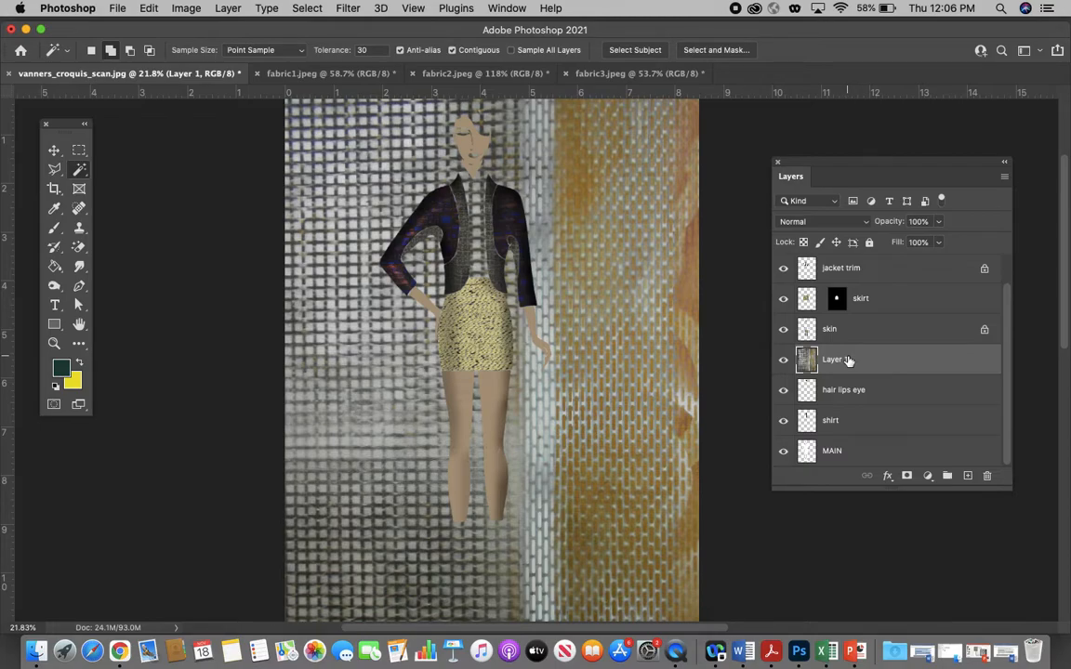
drag(847, 360, 846, 467)
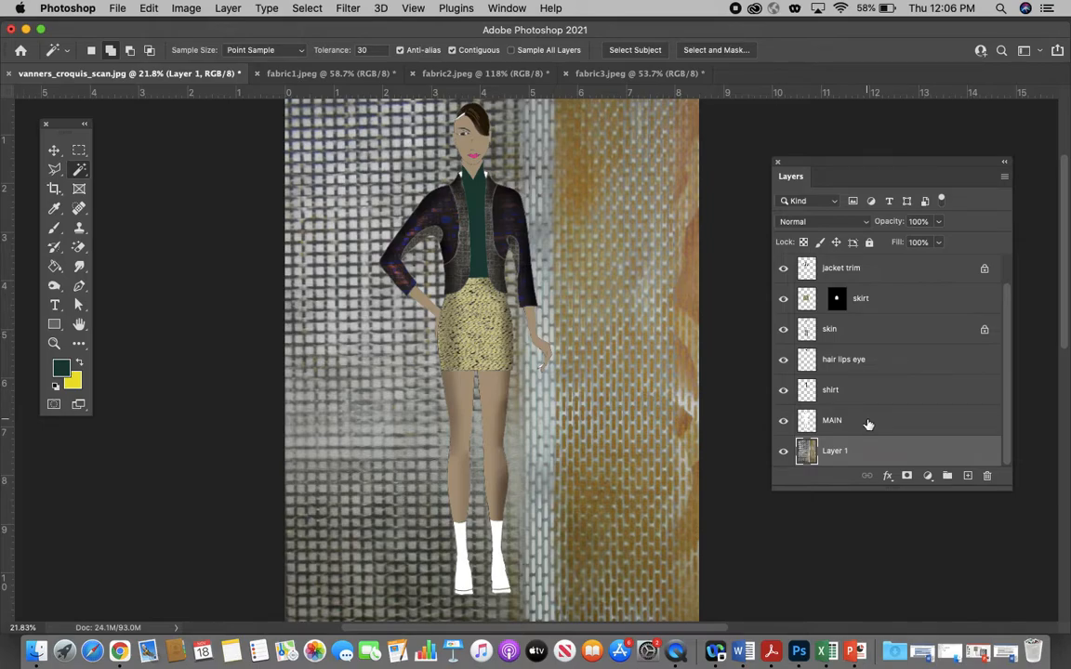
double_click(837, 452)
text(background)
key(Return)
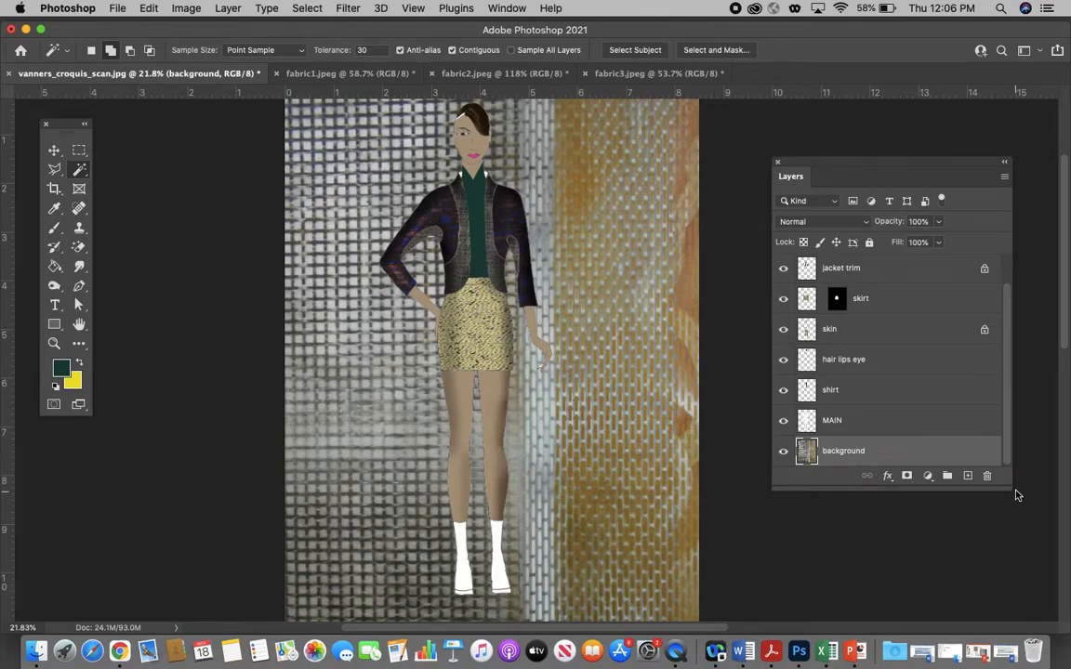
Enlarge the layer list so every layer fits, and reduce the background layer's opacity to 60%
drag(1018, 497, 1012, 587)
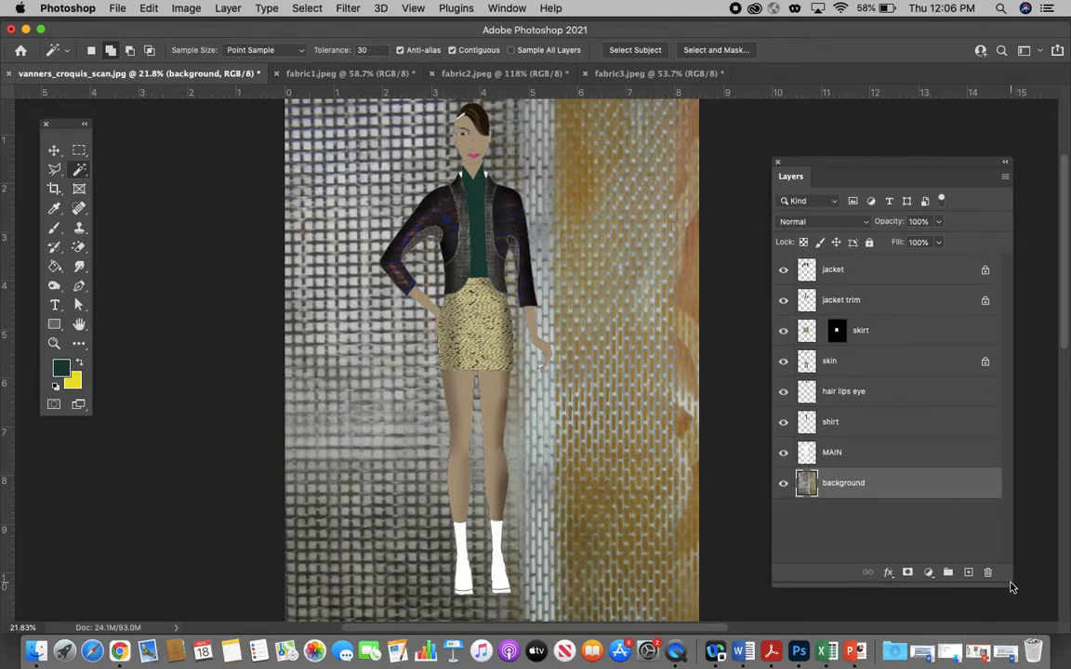
click(941, 223)
drag(902, 244, 913, 243)
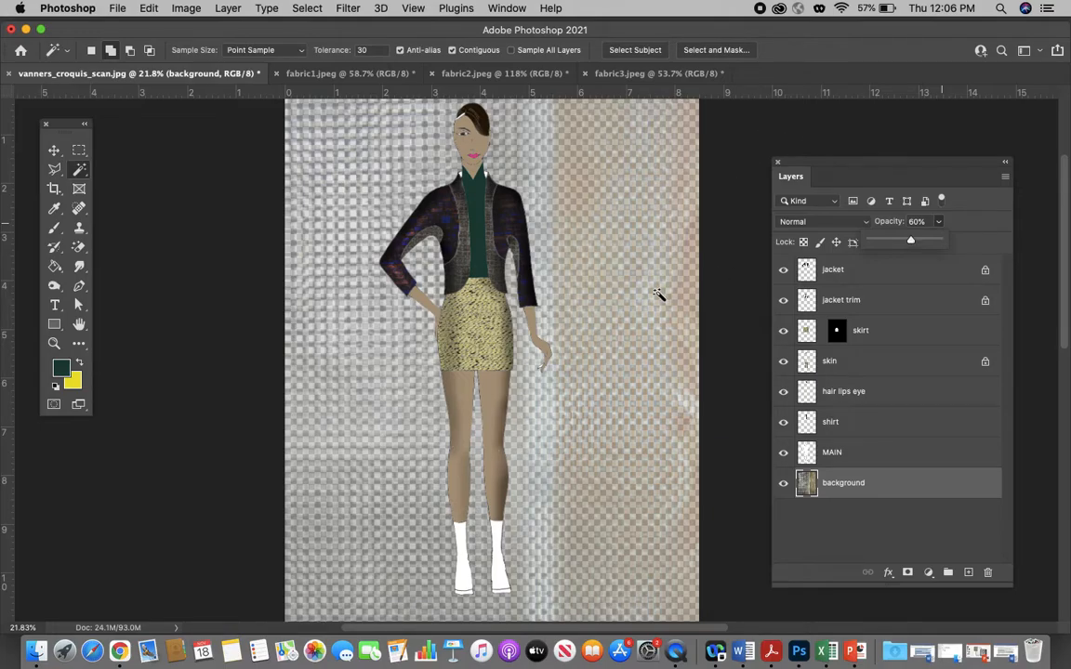
scroll(657, 293, down, 2)
scroll(641, 281, up, 1)
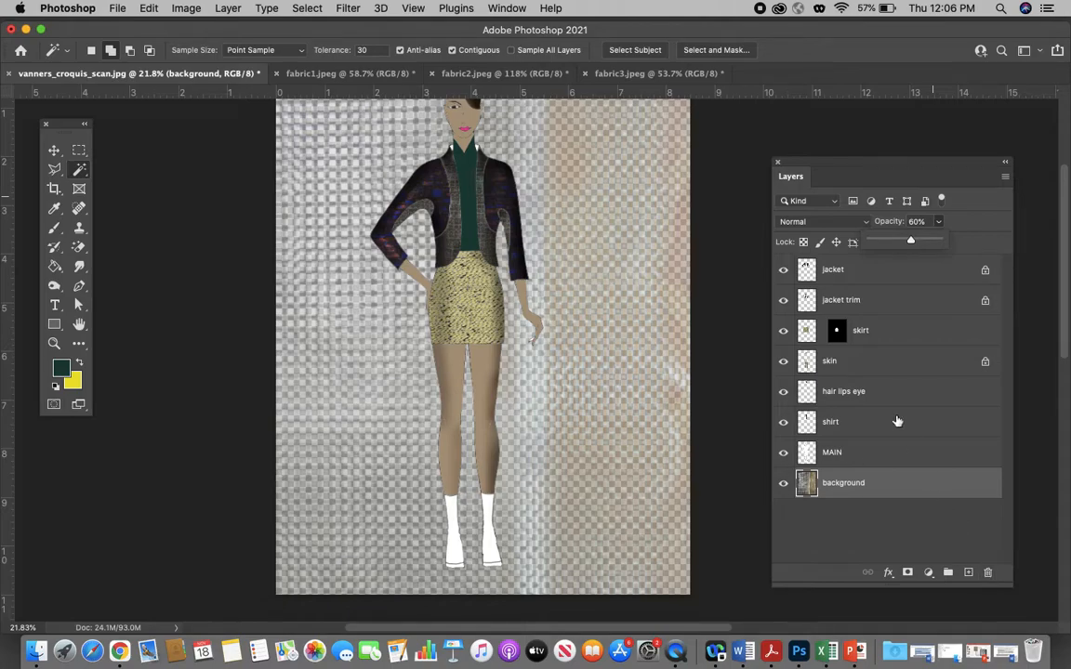
Create a layer directly above background and name it white
click(969, 573)
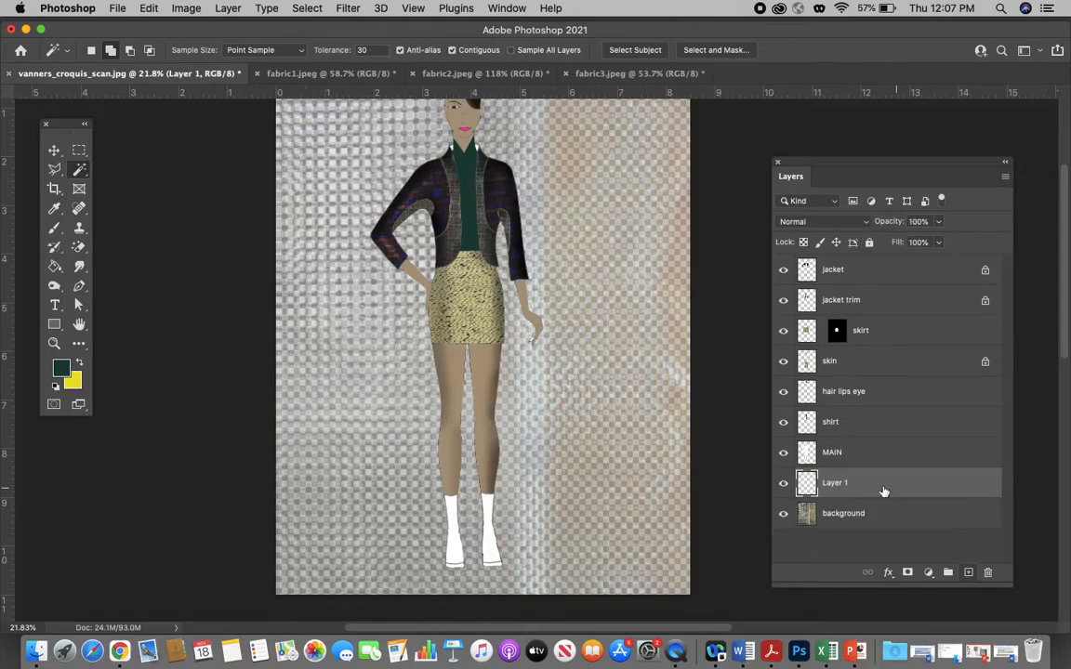
double_click(857, 485)
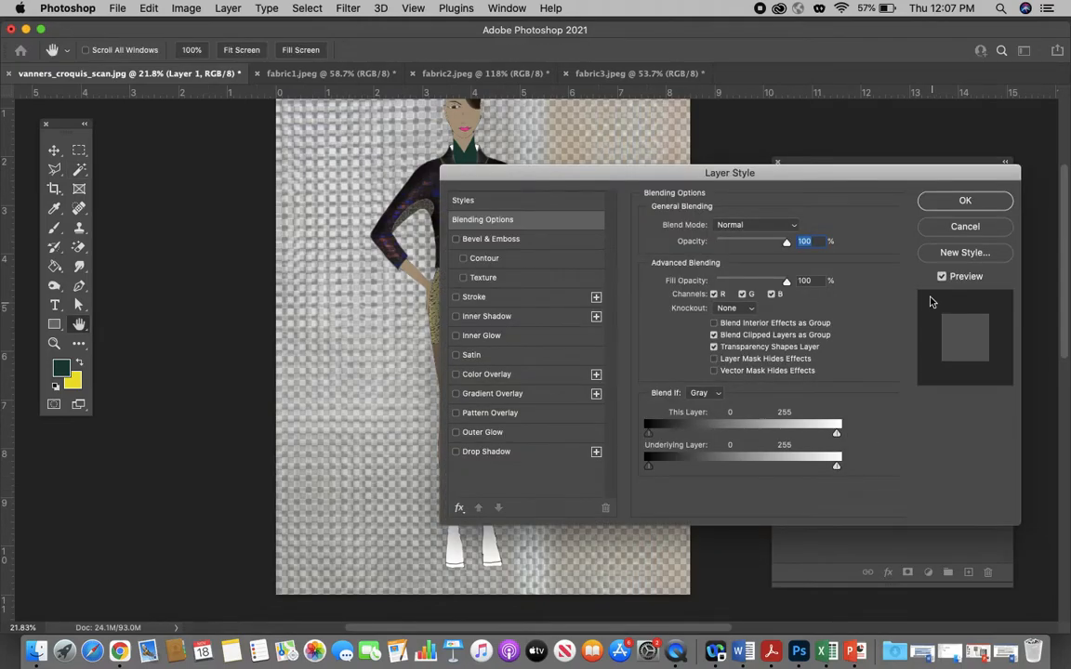
click(965, 226)
double_click(837, 482)
text(white)
key(Return)
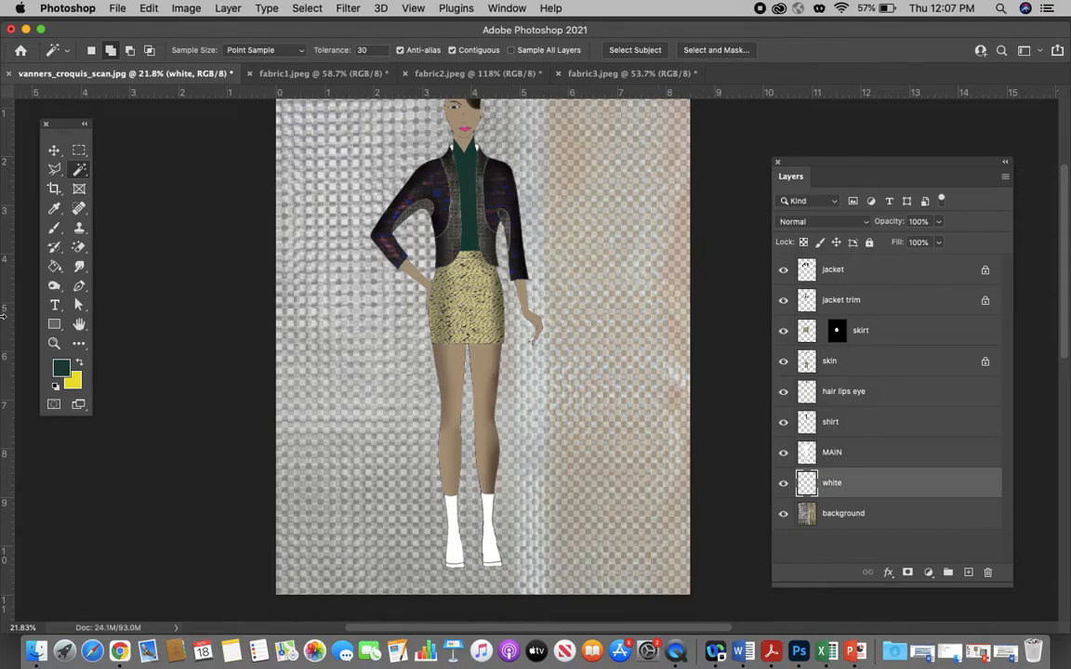
Set the foreground colour to the near-white fafdfc
click(61, 368)
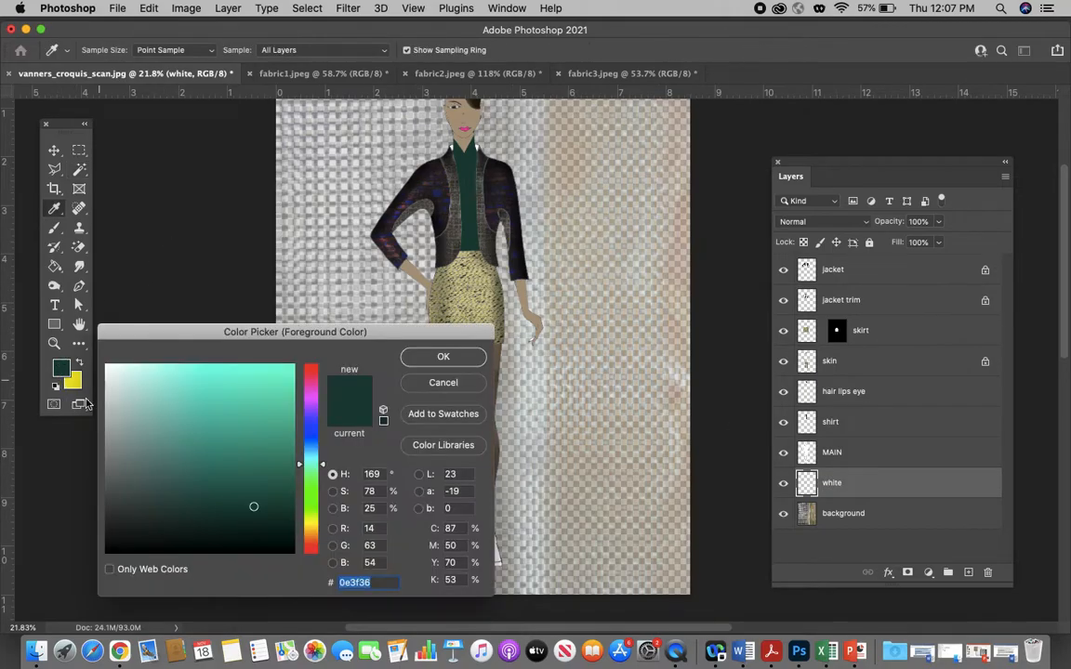
click(106, 366)
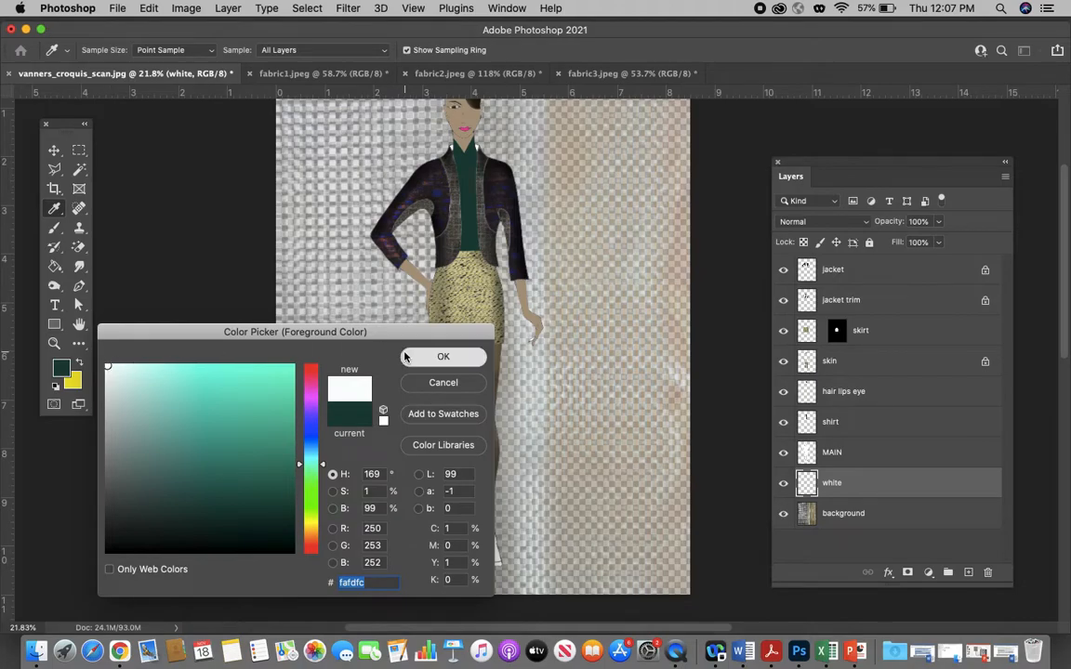
click(433, 356)
Fill the entire white layer with White in Normal mode at 100% opacity
click(150, 9)
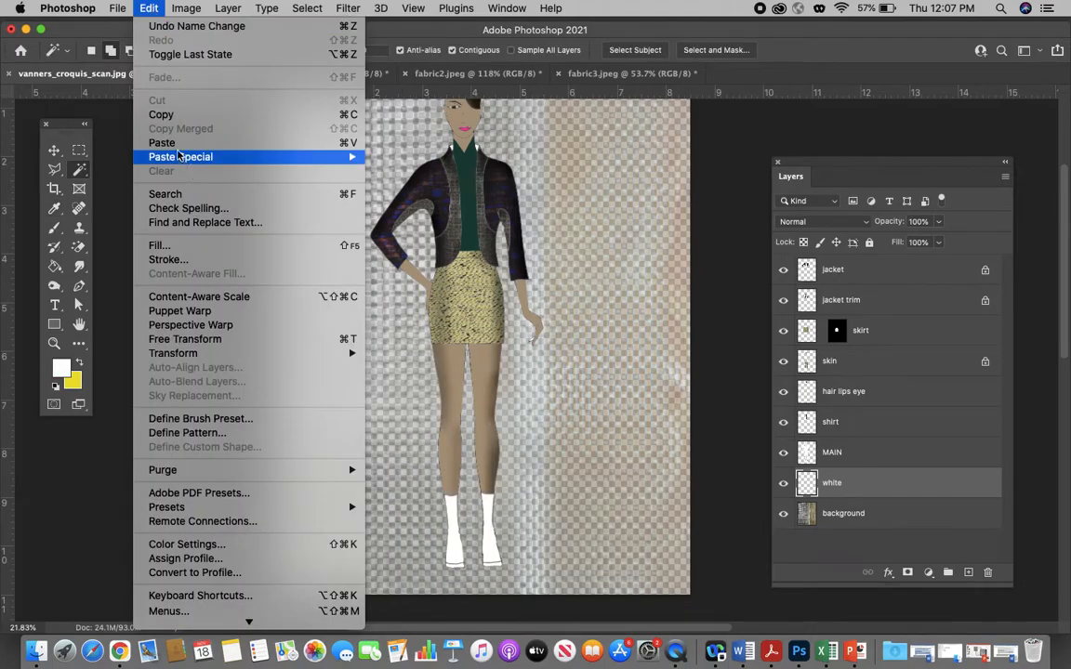
click(173, 247)
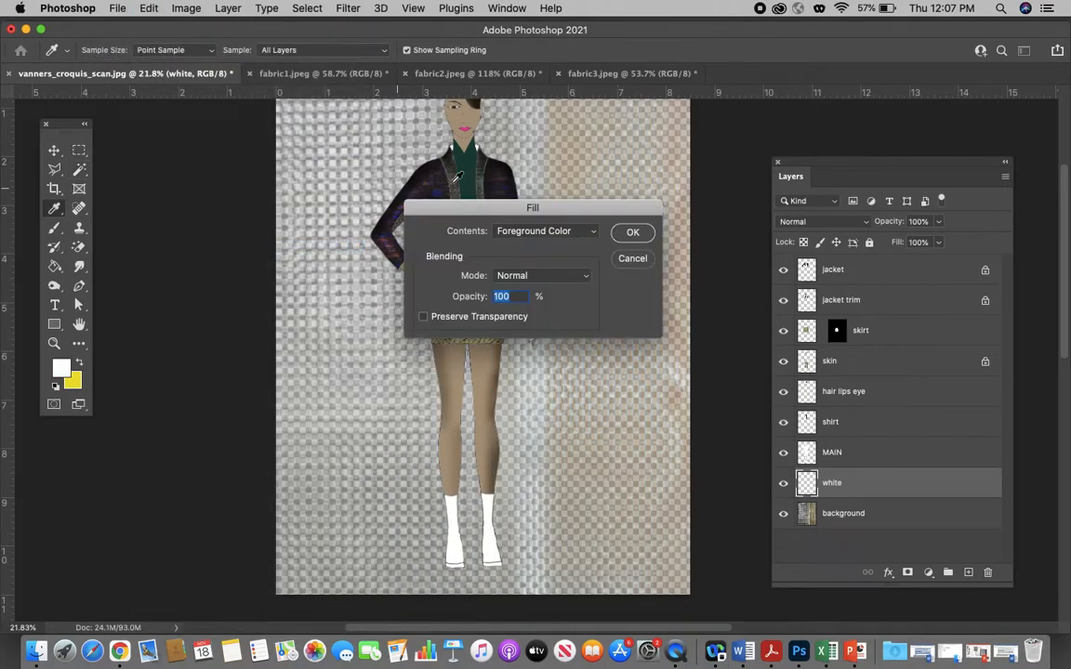
click(539, 232)
click(521, 348)
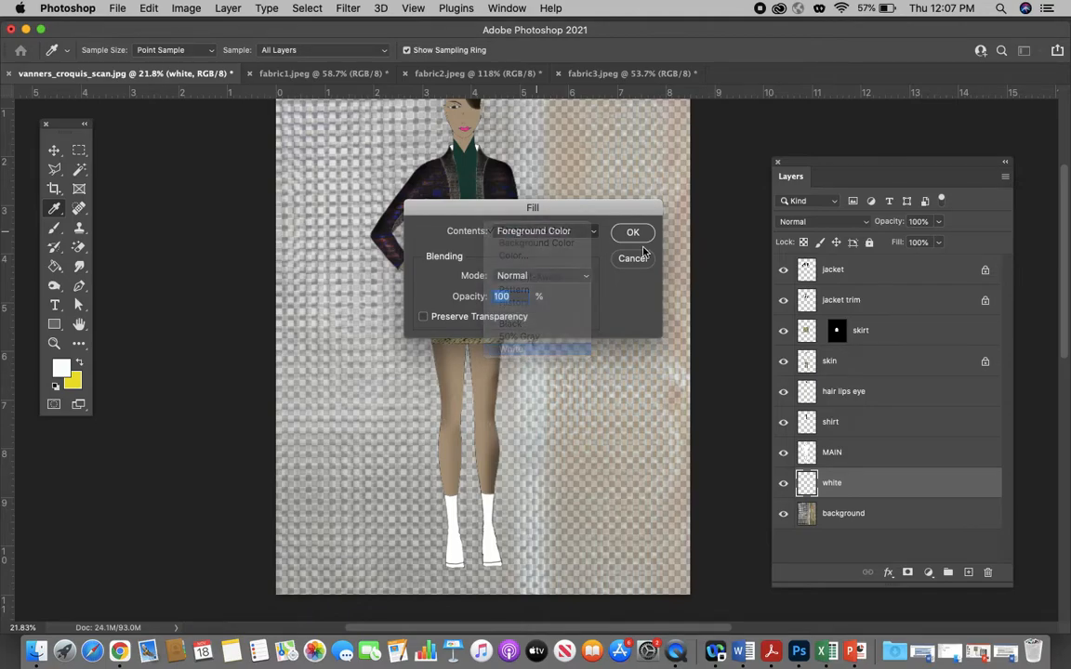
click(632, 233)
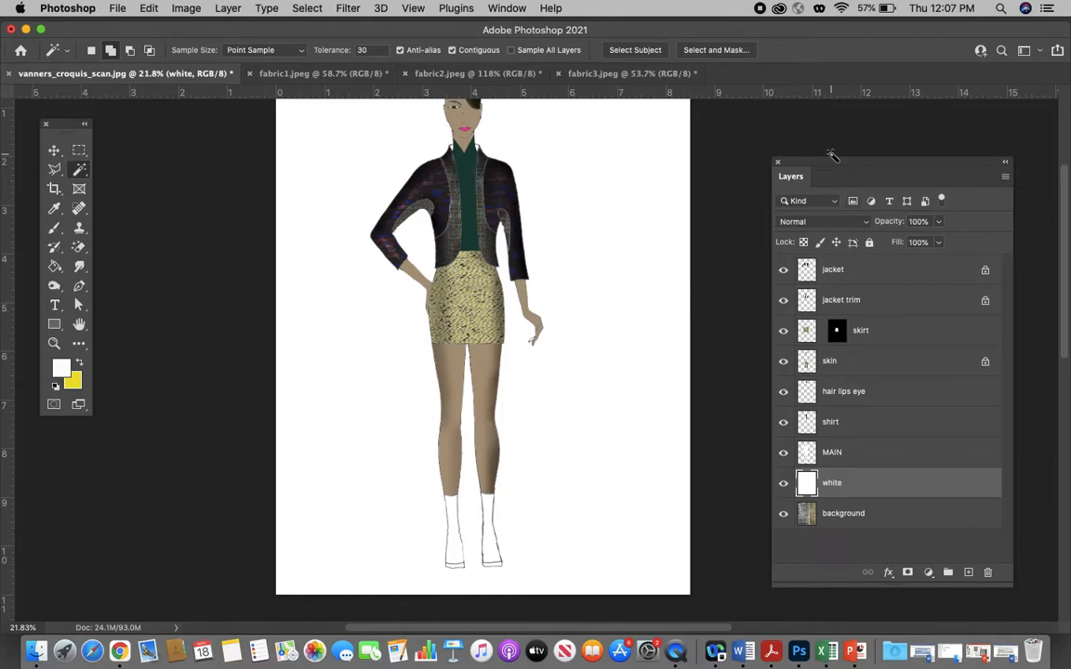
Move the white layer beneath the background layer and make background the active layer
drag(828, 170, 786, 142)
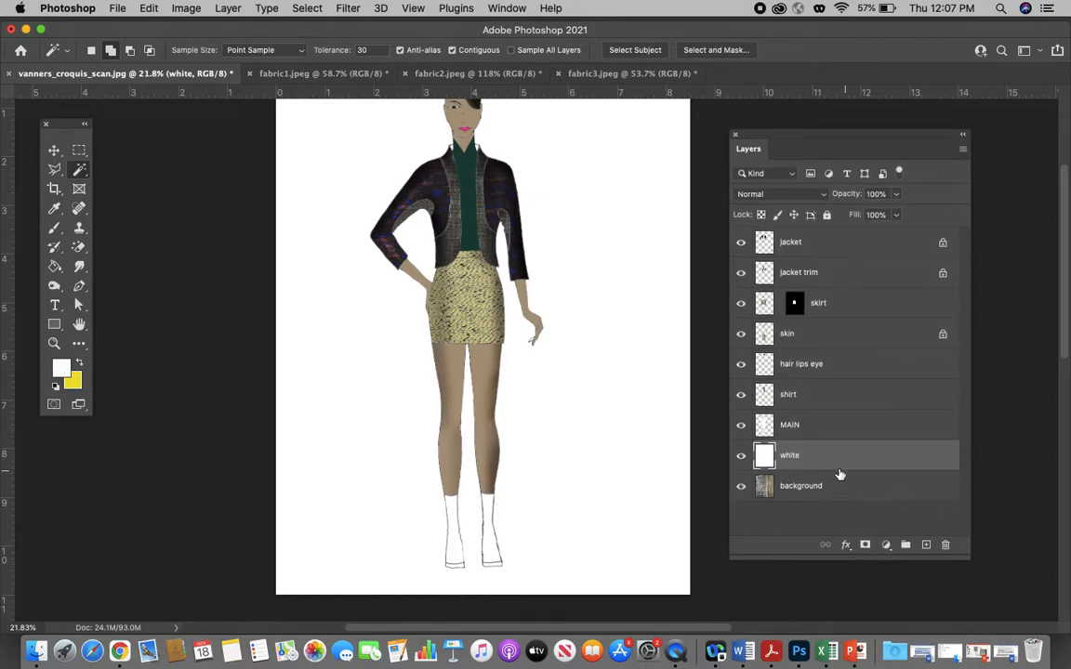
drag(804, 459, 797, 516)
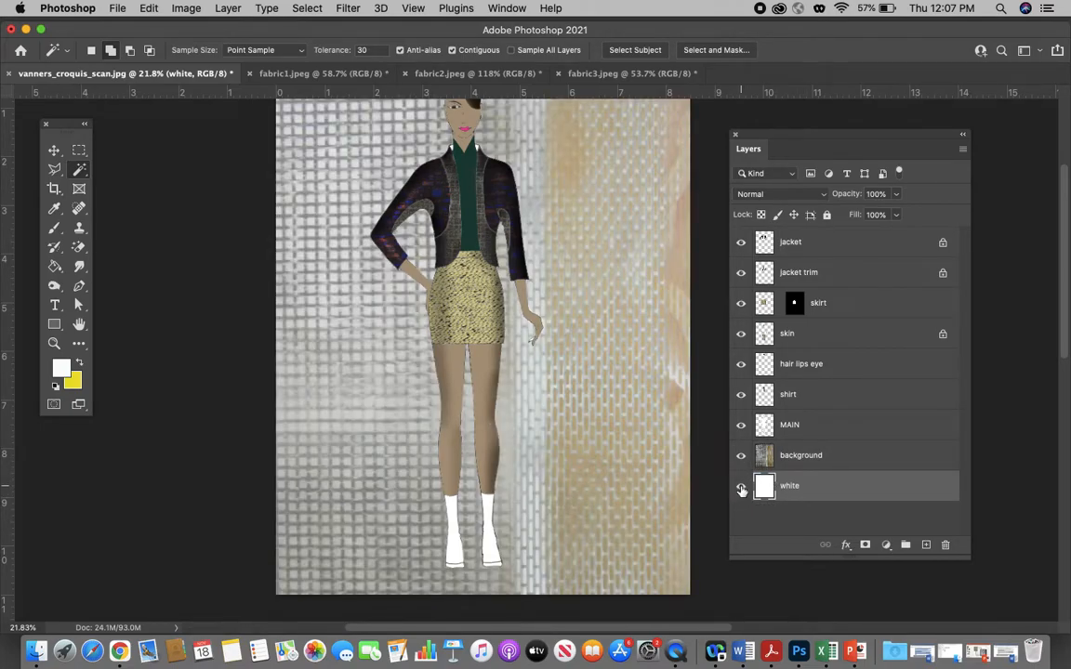
click(807, 456)
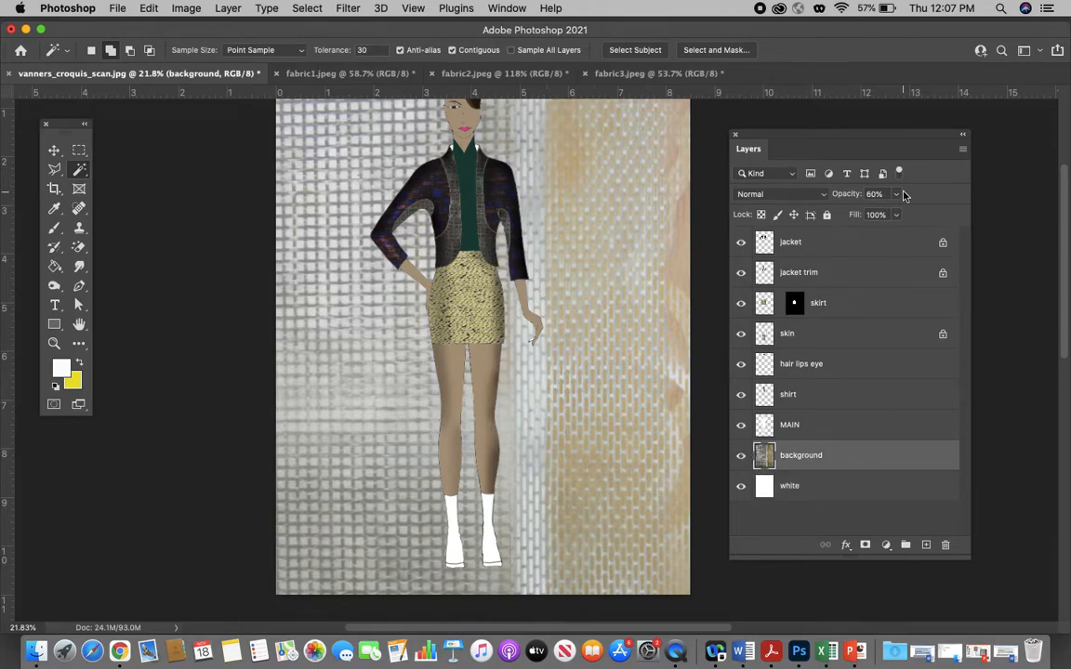
Toggle the background and white layers' visibility to compare the faded backdrop with and without white beneath it
click(742, 460)
click(743, 460)
click(742, 460)
click(743, 460)
click(742, 488)
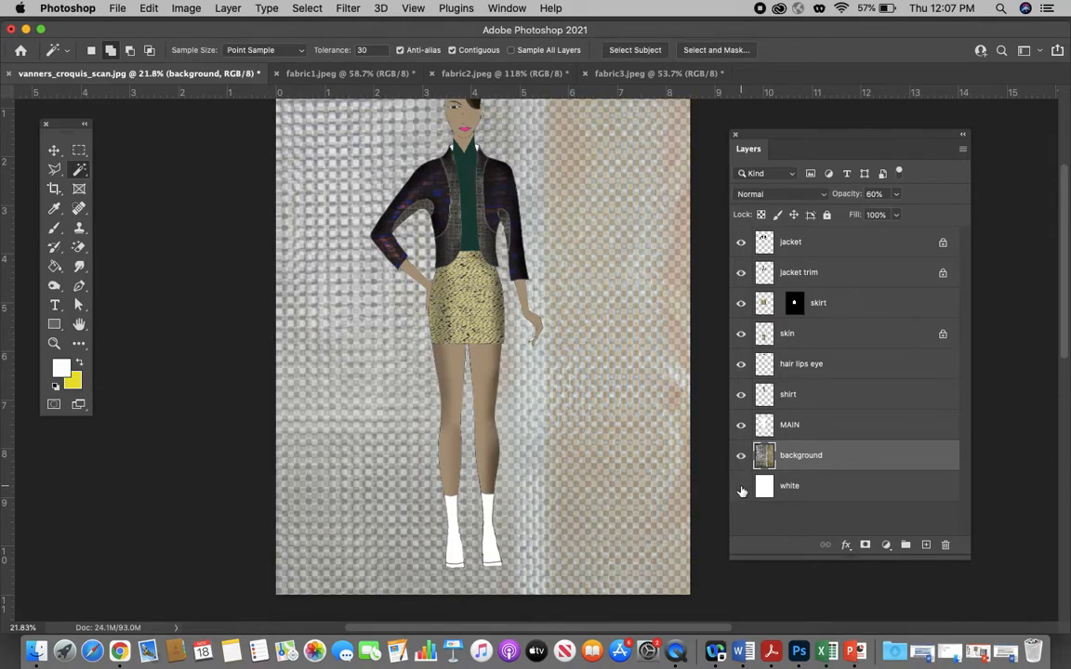
click(741, 458)
click(741, 457)
click(741, 458)
click(741, 460)
click(741, 460)
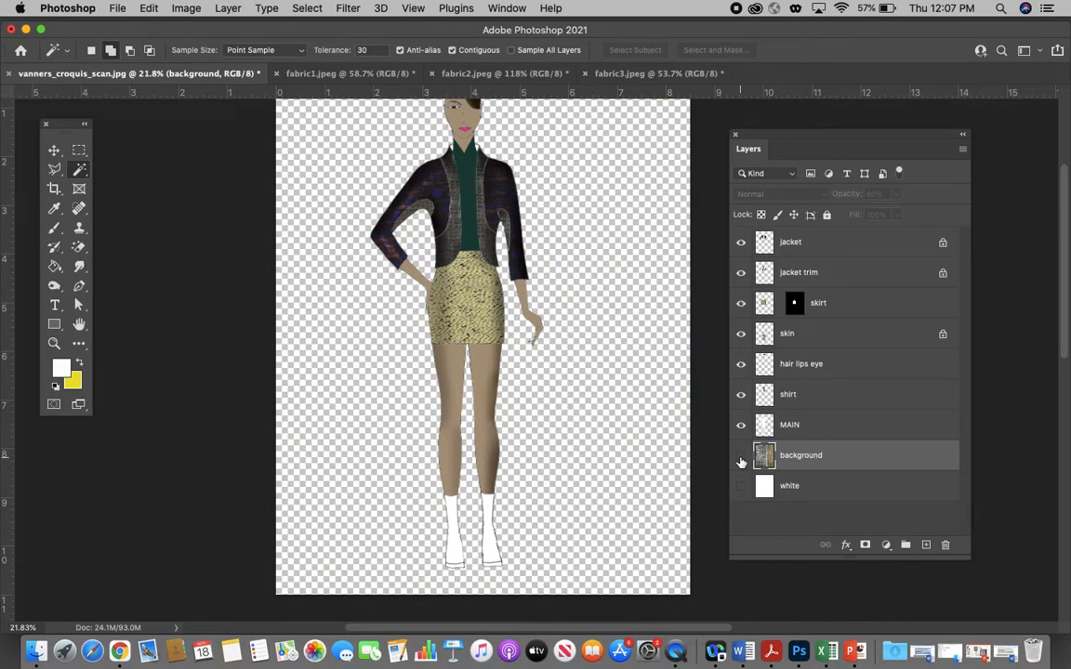
click(741, 460)
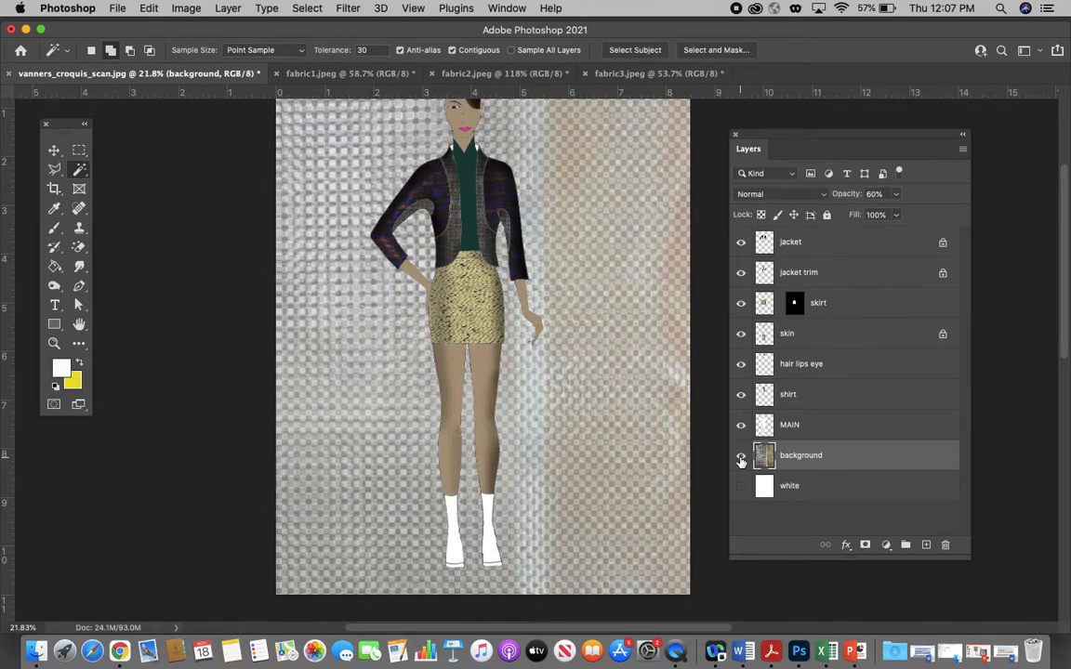
click(741, 460)
click(740, 461)
click(741, 490)
Compare the opacity of the white and background layers and toggle the background to check the figure against plain white
click(808, 495)
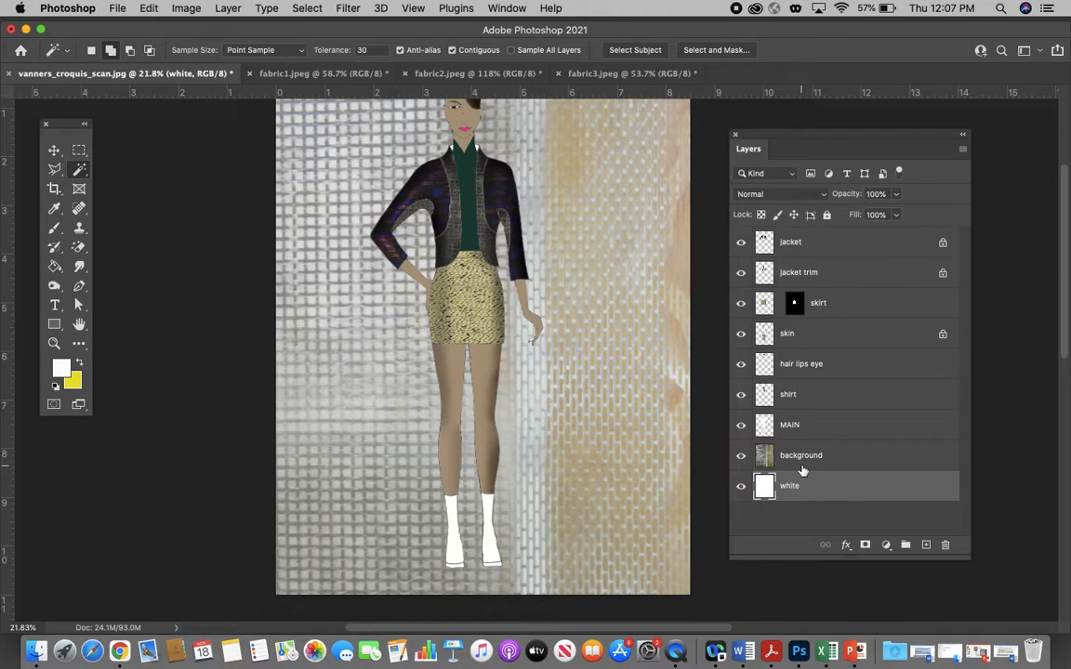
click(803, 457)
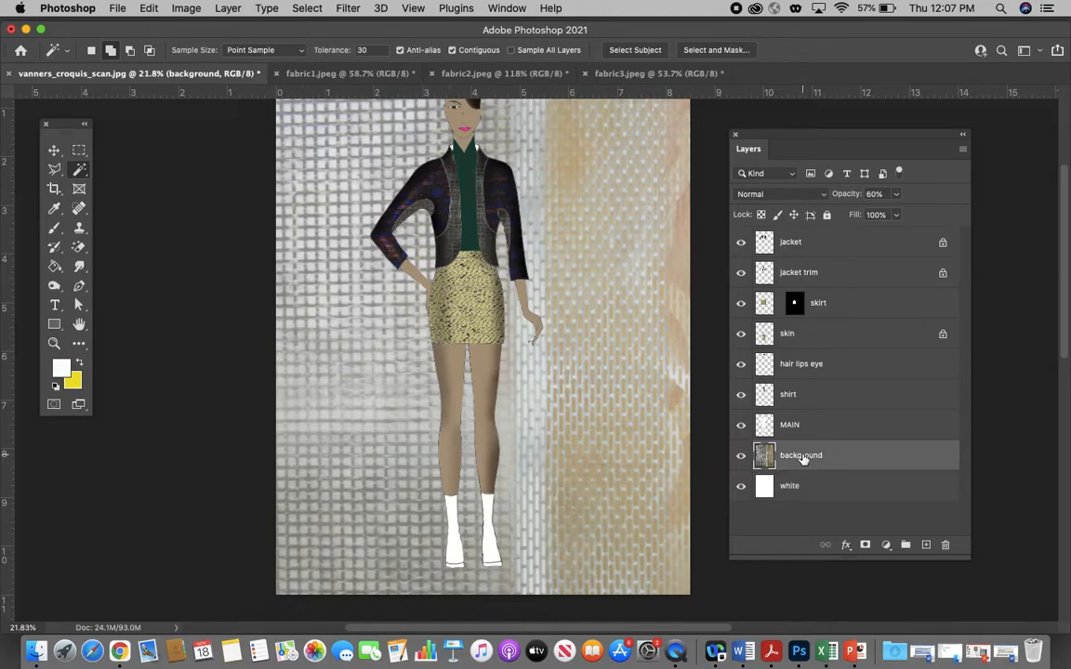
click(741, 457)
click(741, 456)
click(741, 456)
click(741, 457)
click(806, 493)
click(805, 460)
click(741, 457)
click(741, 456)
scroll(593, 330, up, 3)
scroll(584, 331, down, 2)
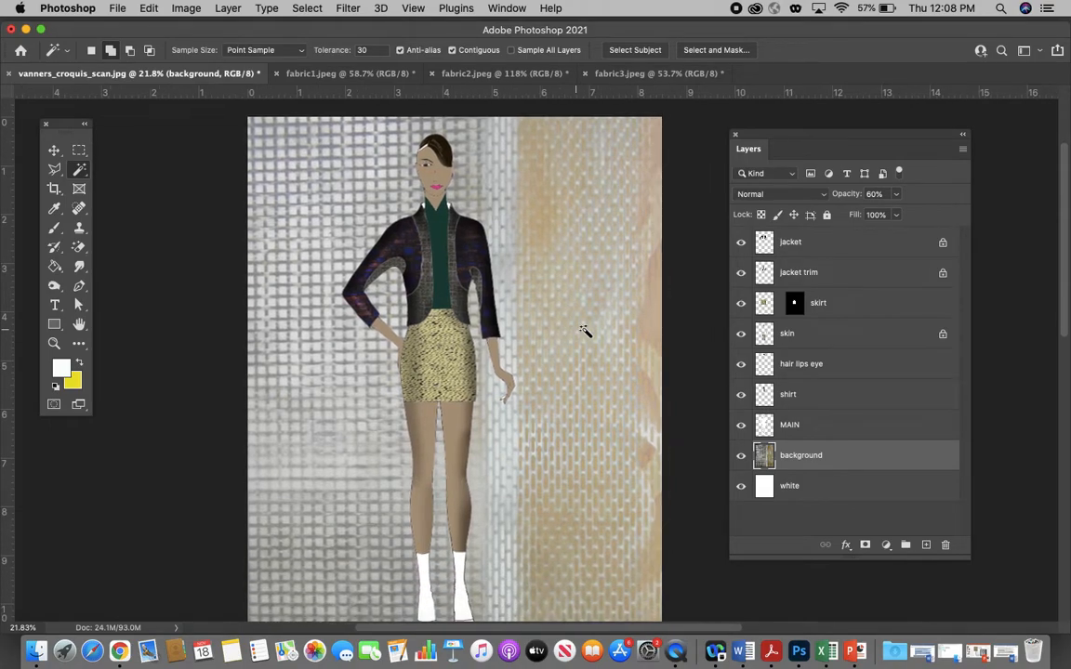
Add a drop shadow to the MAIN layer with 51% opacity, 120° angle, 51 px distance, 15% spread and 27 px size
click(807, 429)
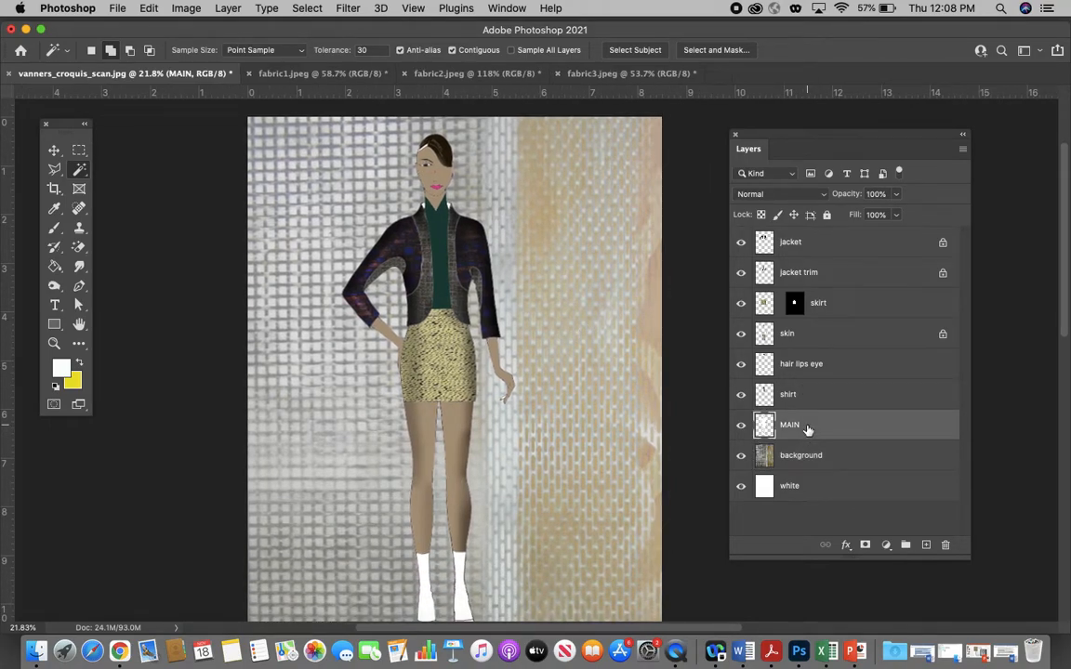
drag(806, 139, 787, 127)
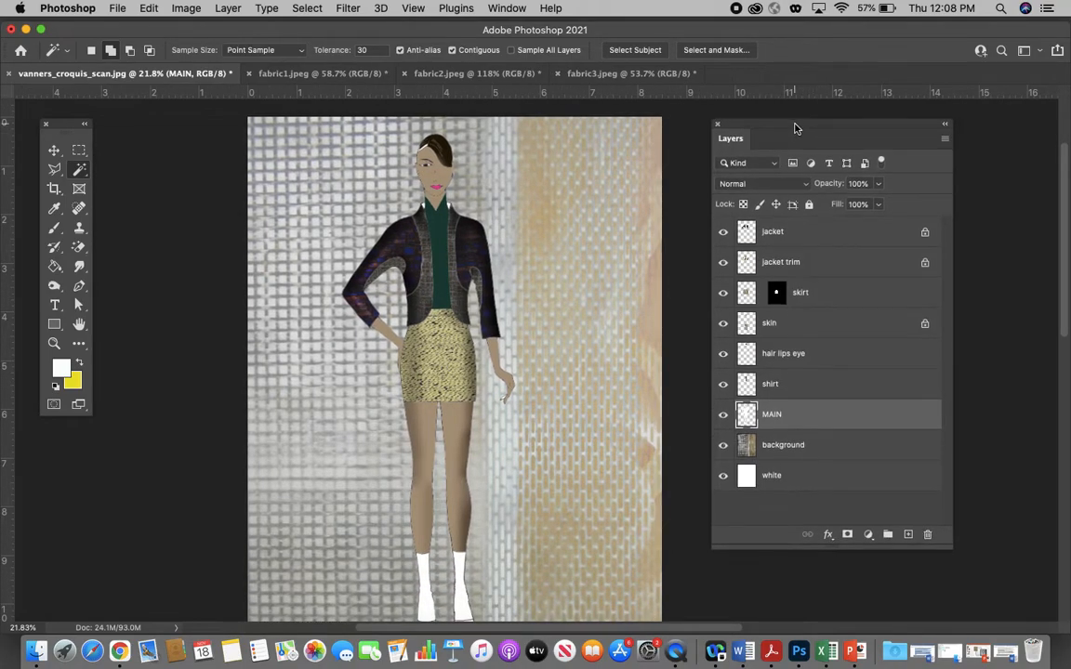
click(827, 534)
mouse_move(872, 620)
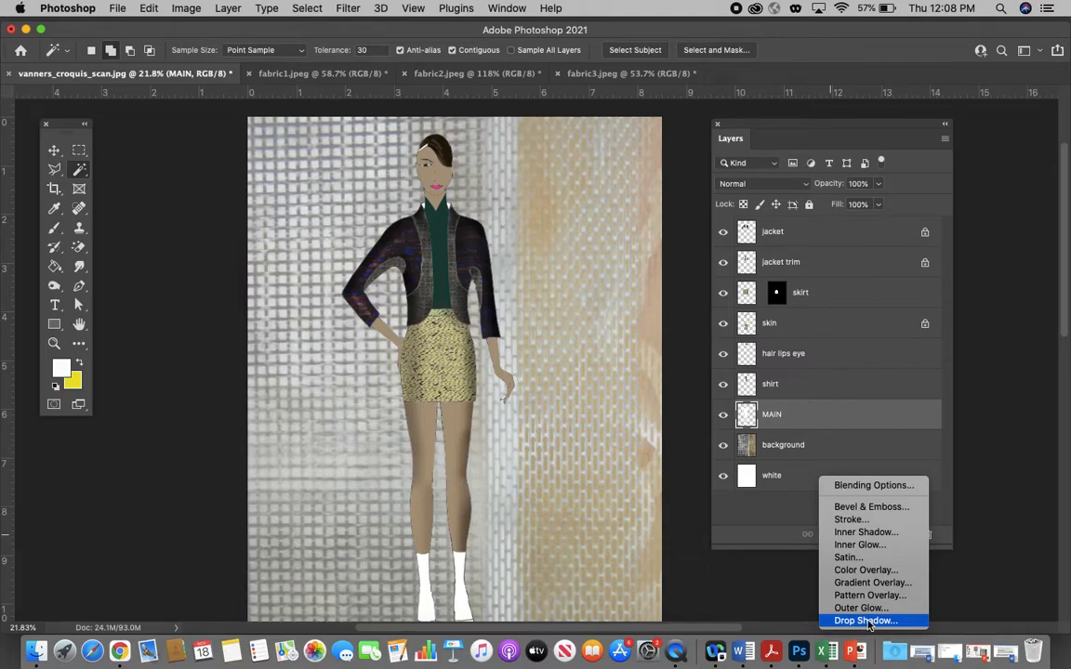
click(869, 621)
drag(578, 176, 713, 173)
drag(992, 174, 871, 181)
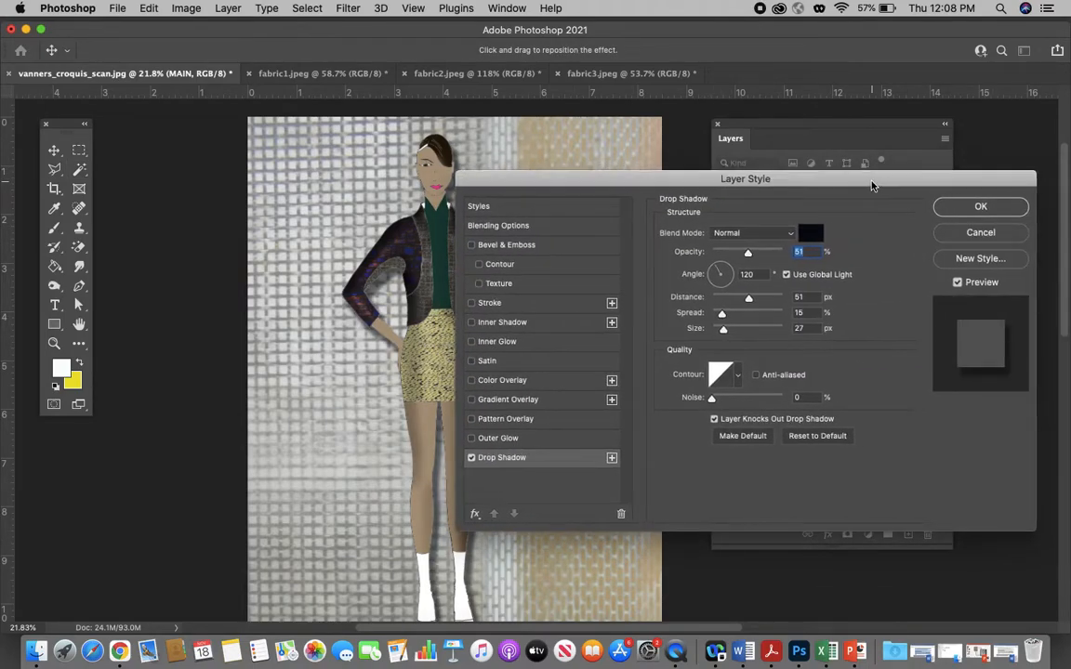
click(970, 213)
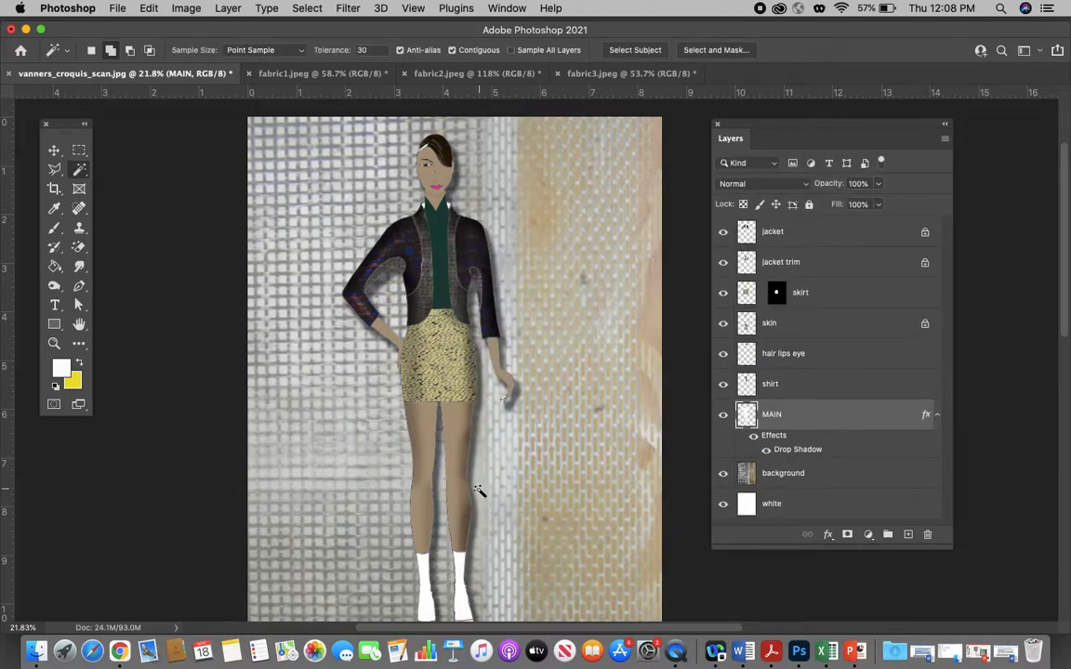
scroll(546, 446, down, 3)
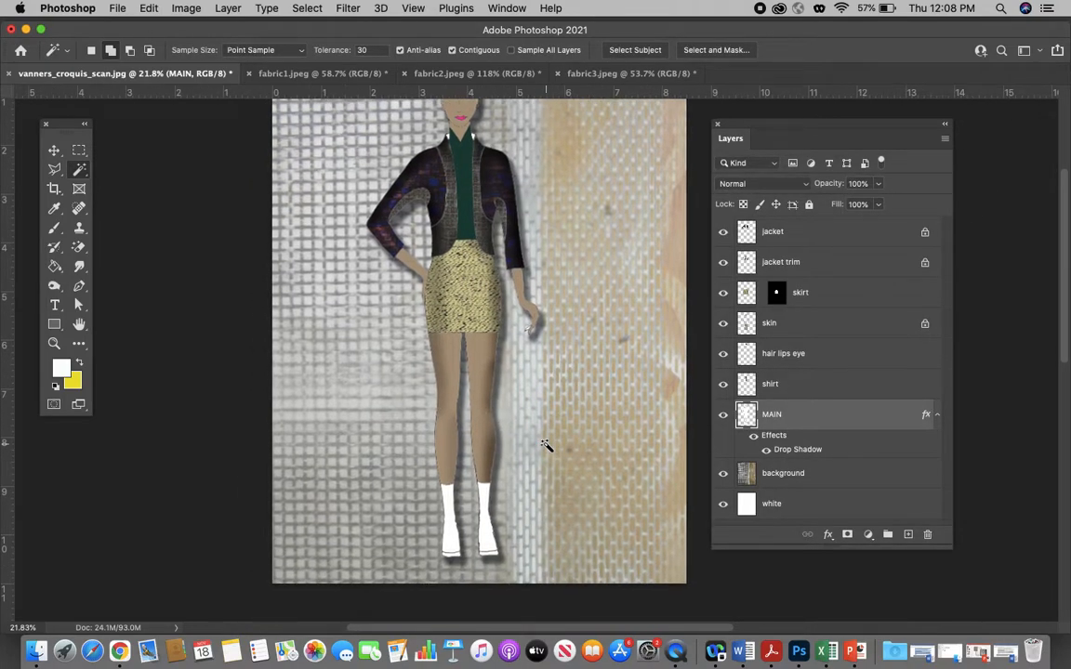
scroll(571, 379, up, 1)
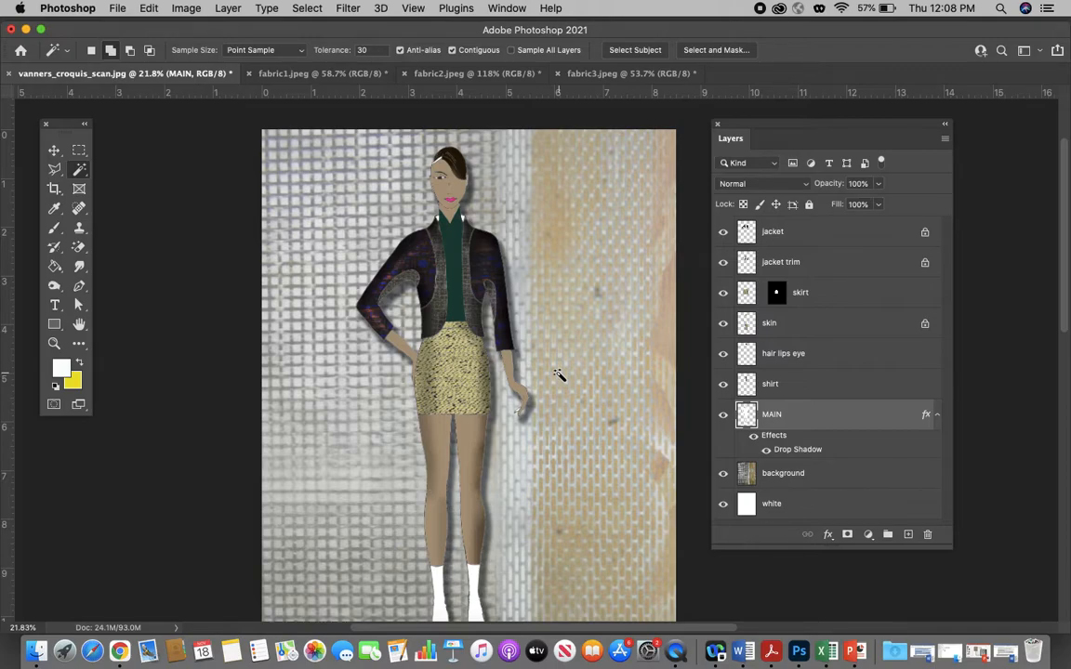
Start saving the document on the computer under a new name, replacing "scan" in the file name with the designer's surname
click(108, 9)
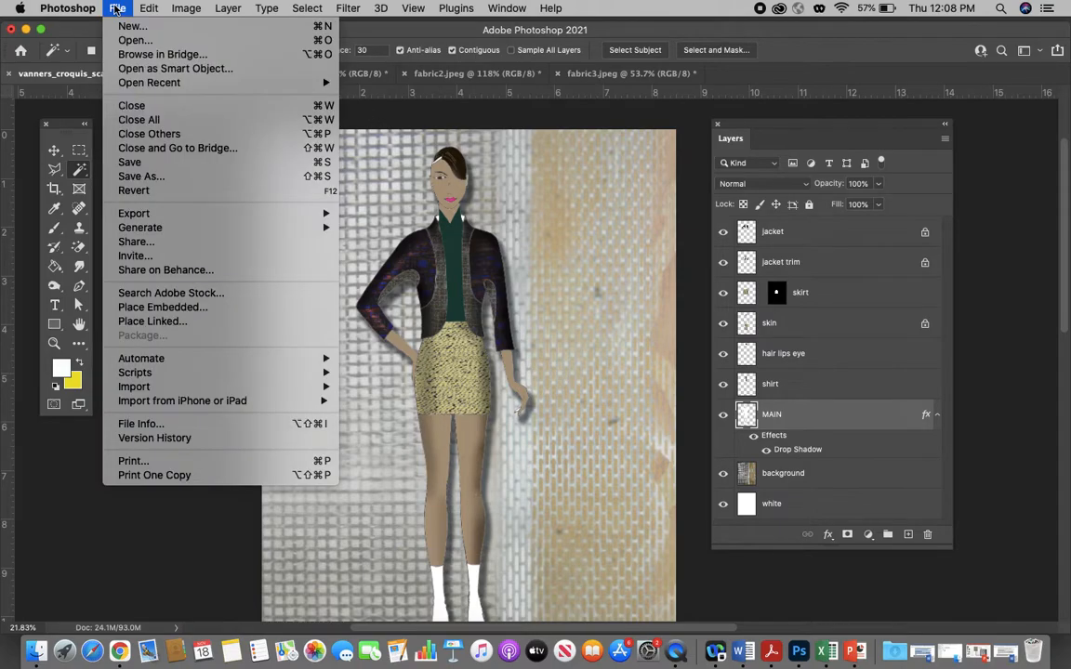
click(149, 176)
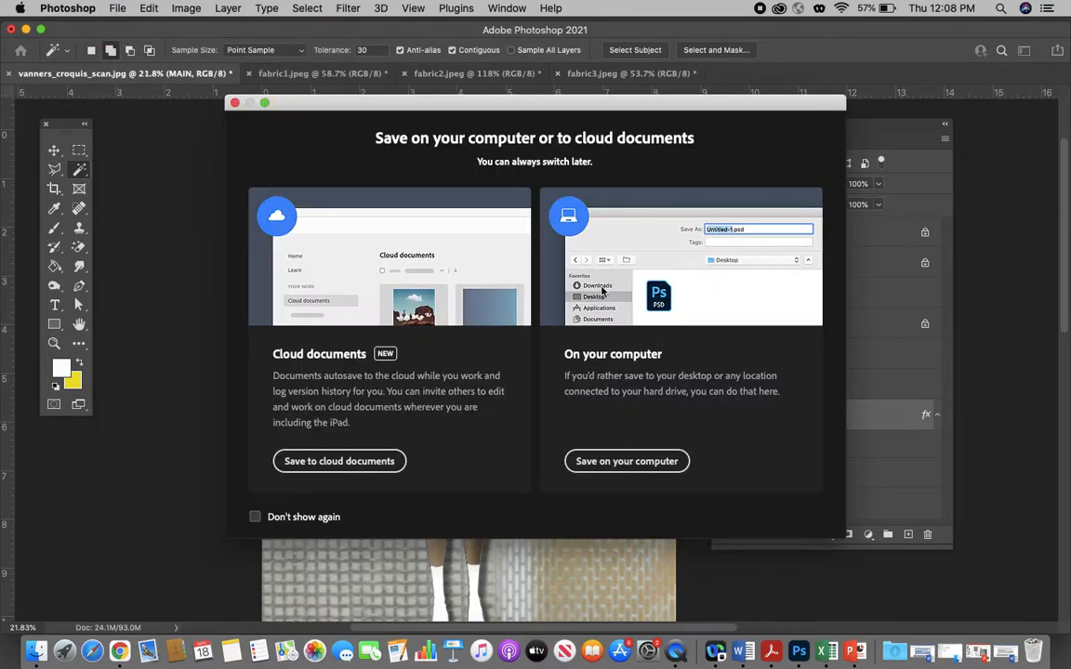
click(618, 461)
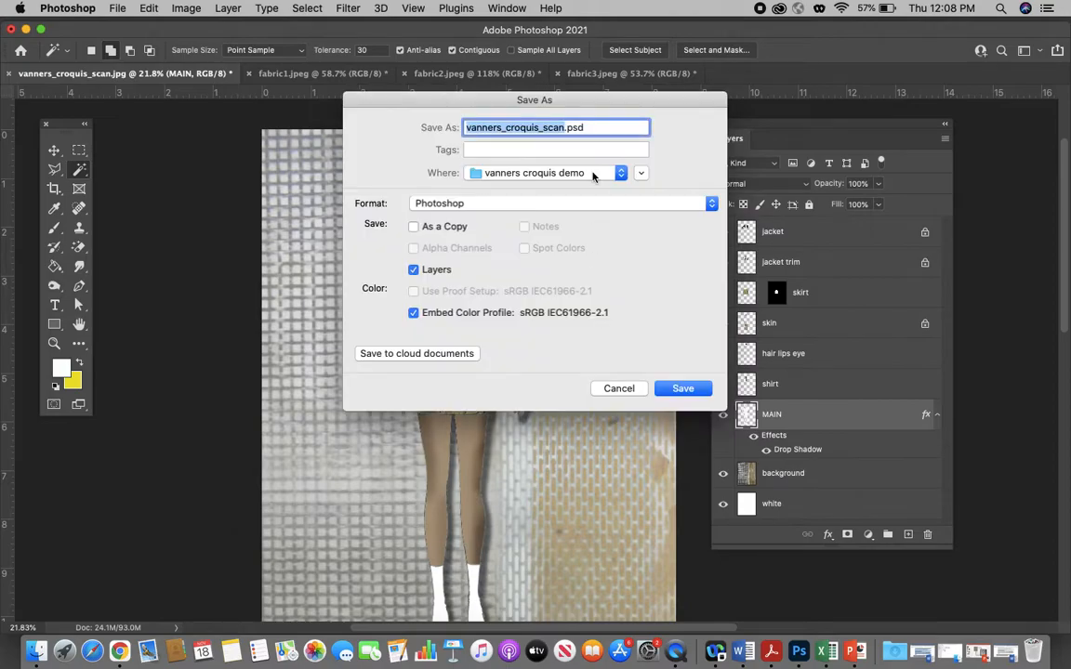
click(562, 128)
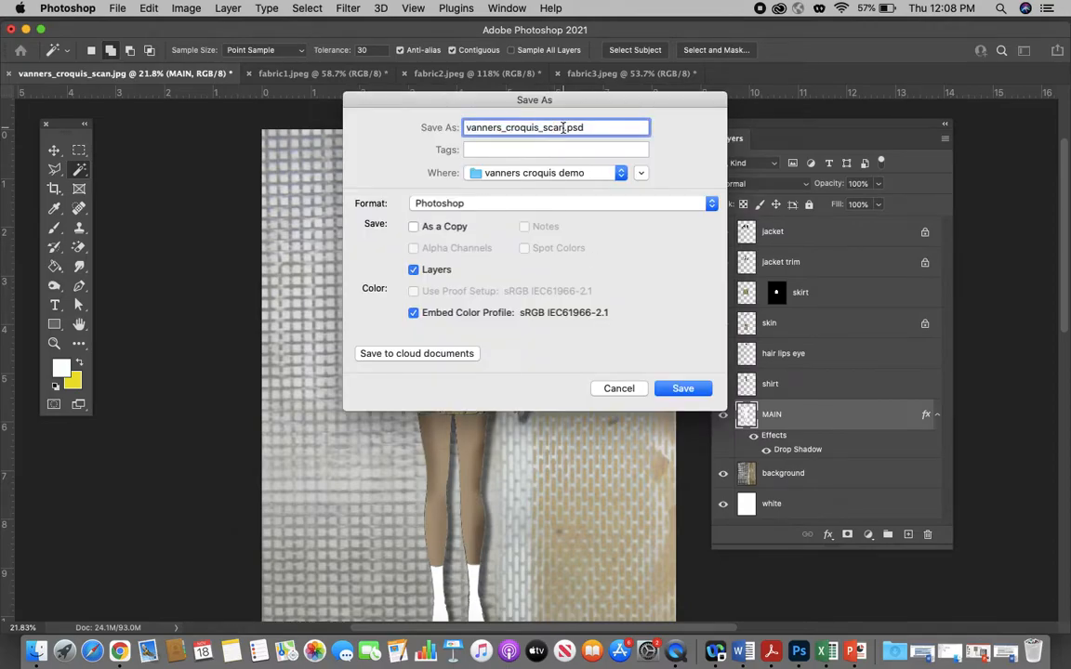
key(BackSpace)
key(BackSpace)
key(BackSpace)
key(BackSpace)
text(dobric)
Save the file to the Desktop in Photoshop format with layers and the embedded colour profile kept
click(605, 174)
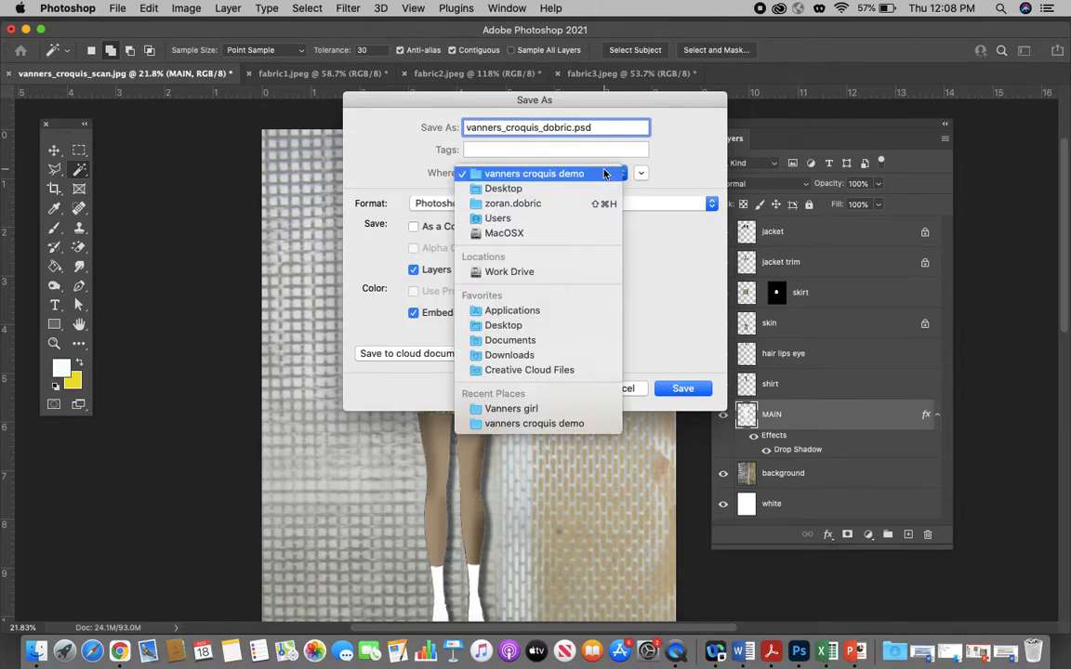
click(530, 189)
click(537, 204)
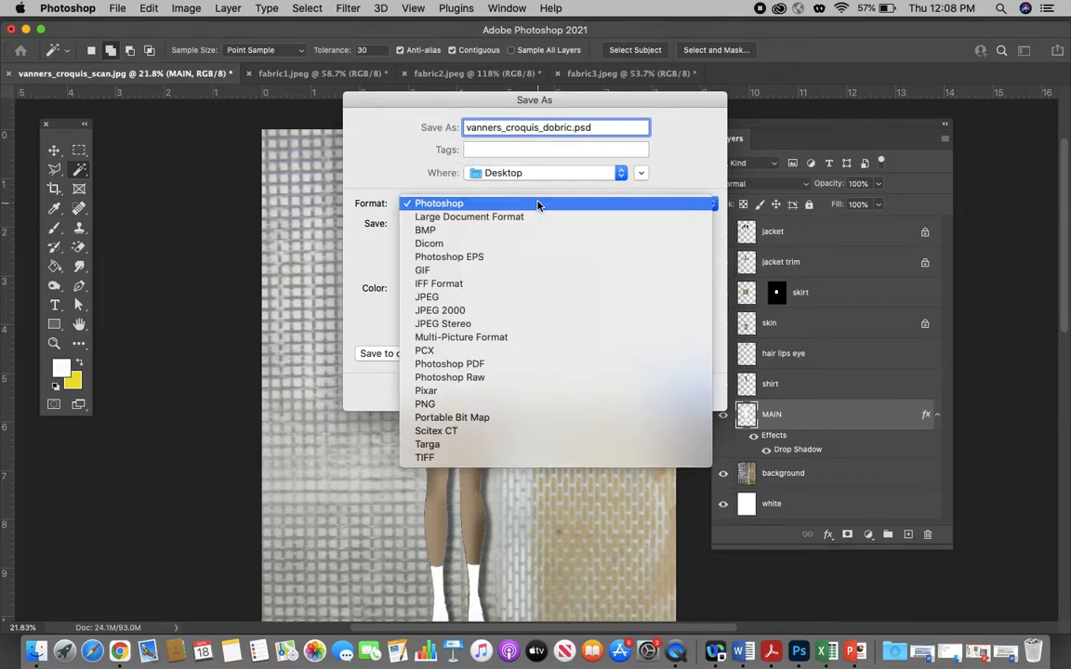
click(516, 205)
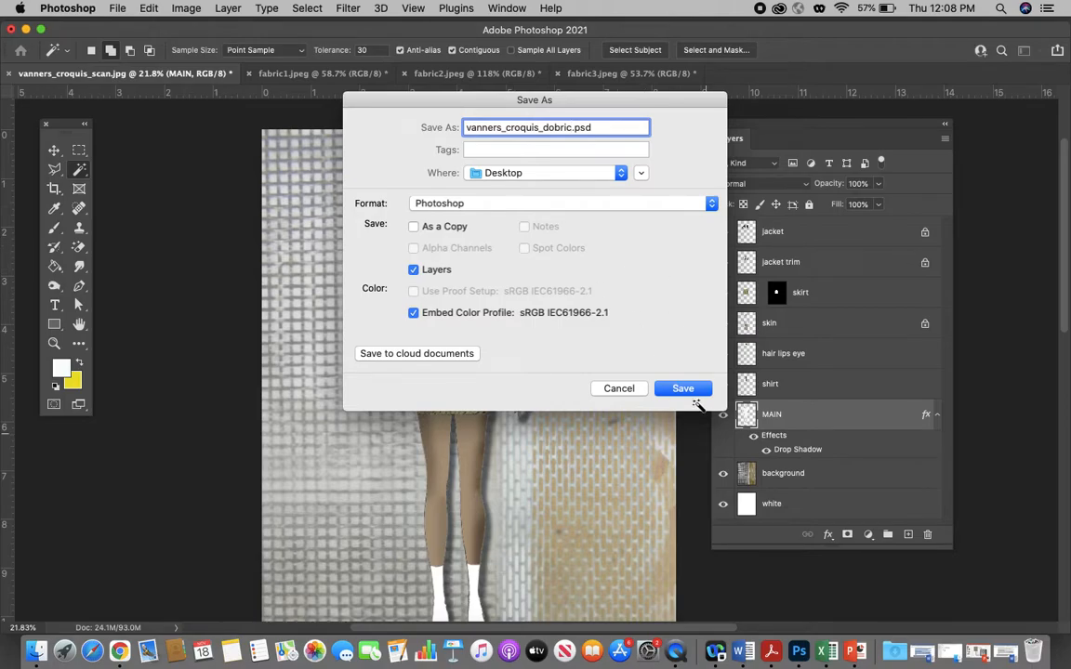
click(683, 389)
click(704, 253)
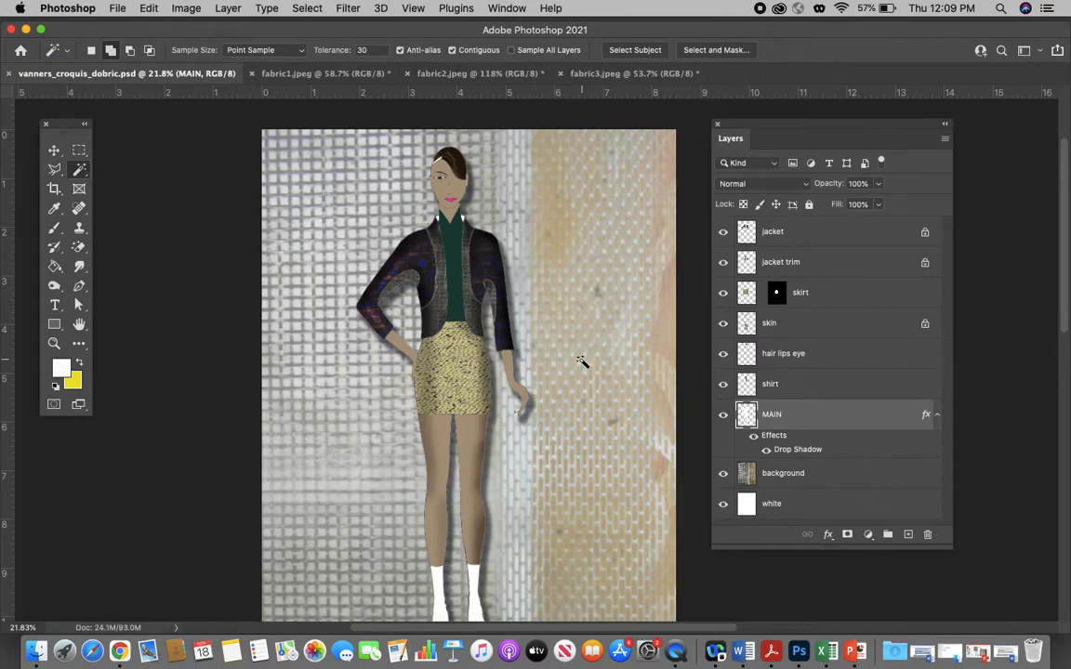
Toggle the MAIN layer's visibility to compare the figure with and without its outline and drop shadow
scroll(545, 365, down, 5)
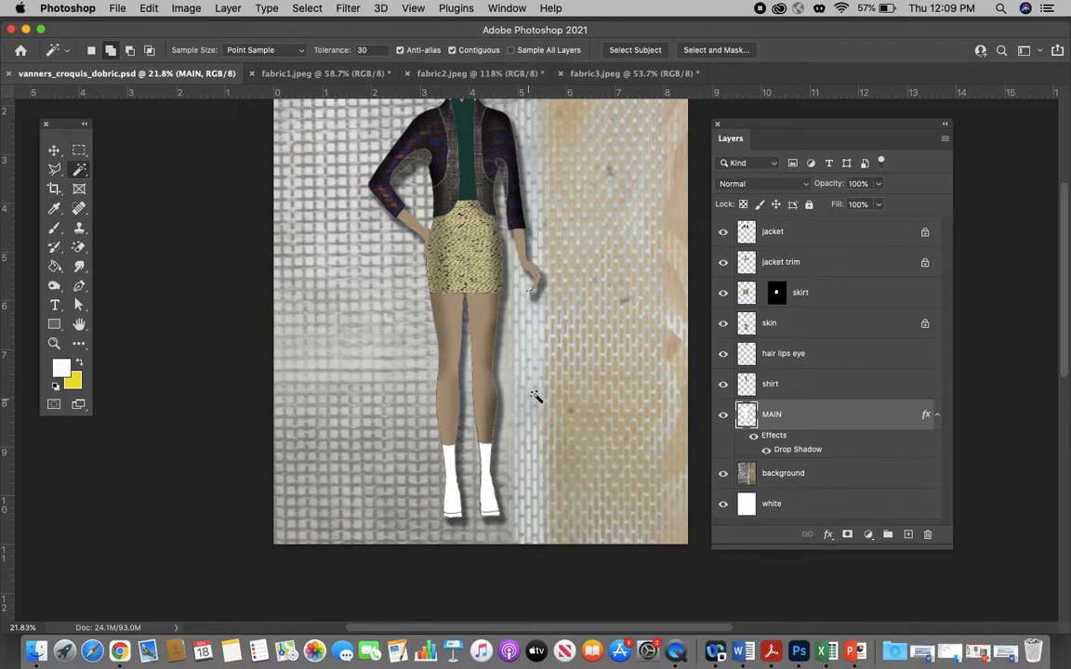
scroll(610, 349, up, 4)
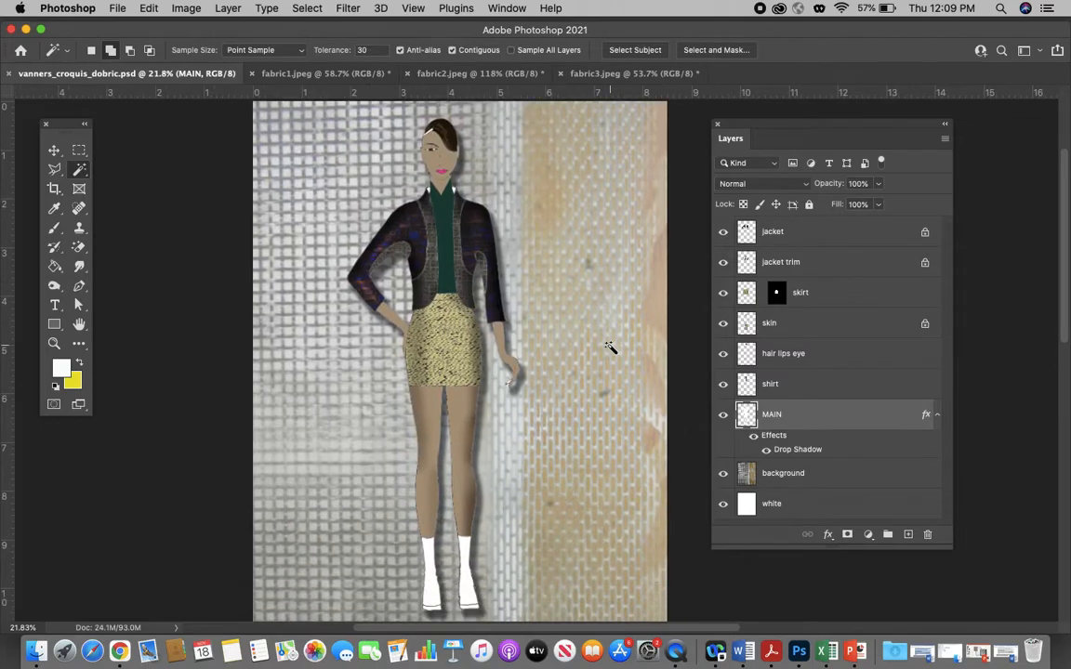
click(723, 421)
click(724, 421)
click(724, 421)
click(724, 421)
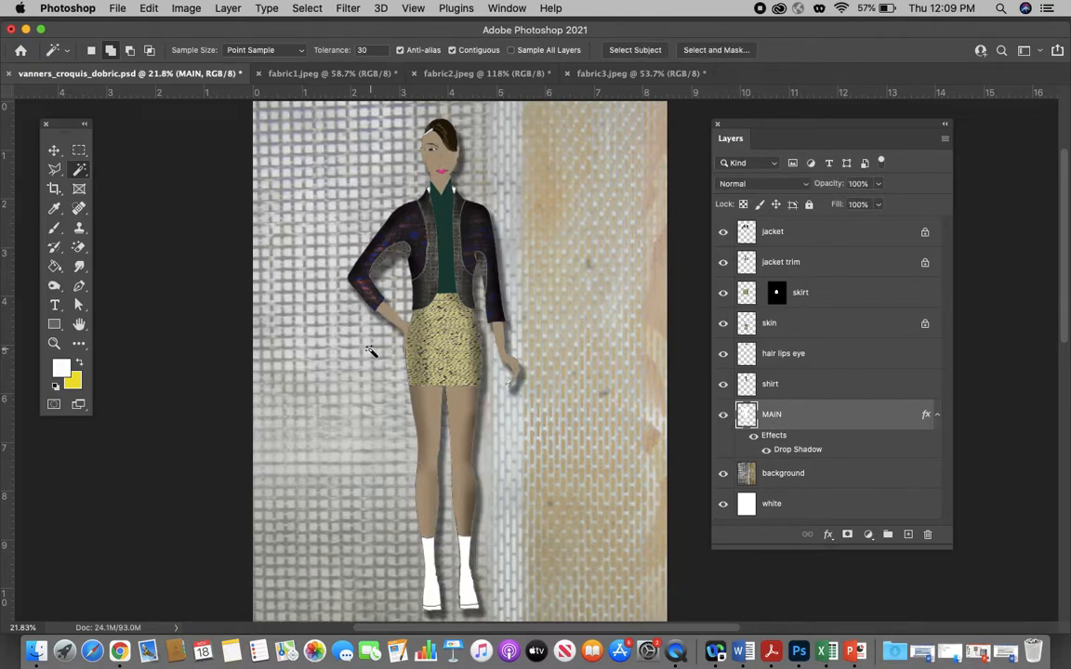
Try several rectangular marquee selections on the beige part of the backdrop beside the figure, and clear them
click(80, 150)
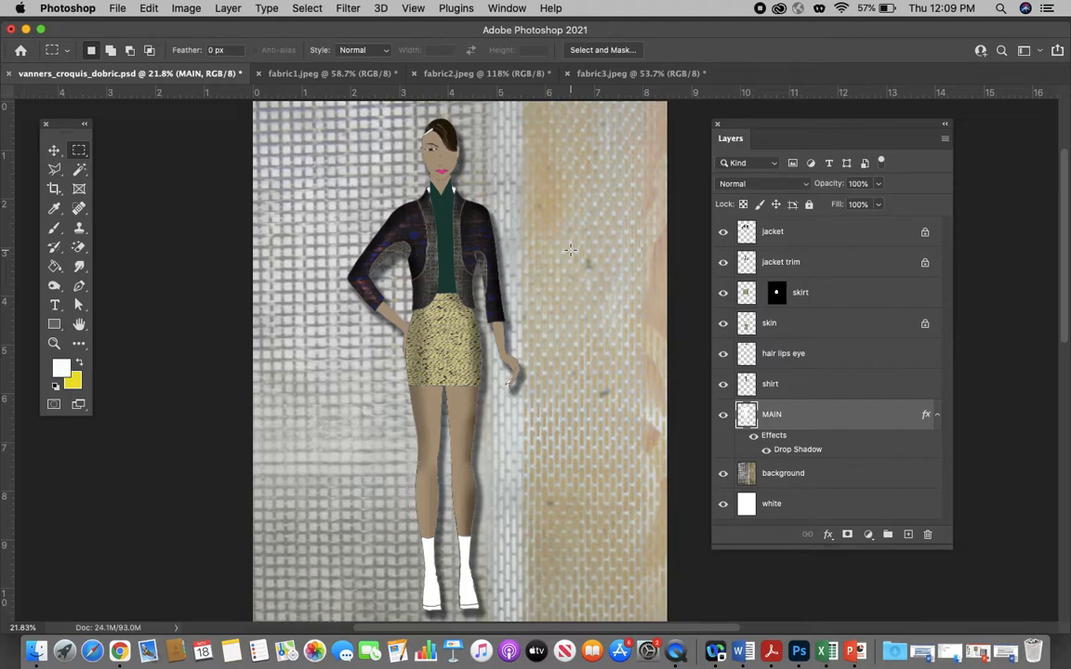
drag(571, 244, 648, 309)
drag(538, 113, 640, 234)
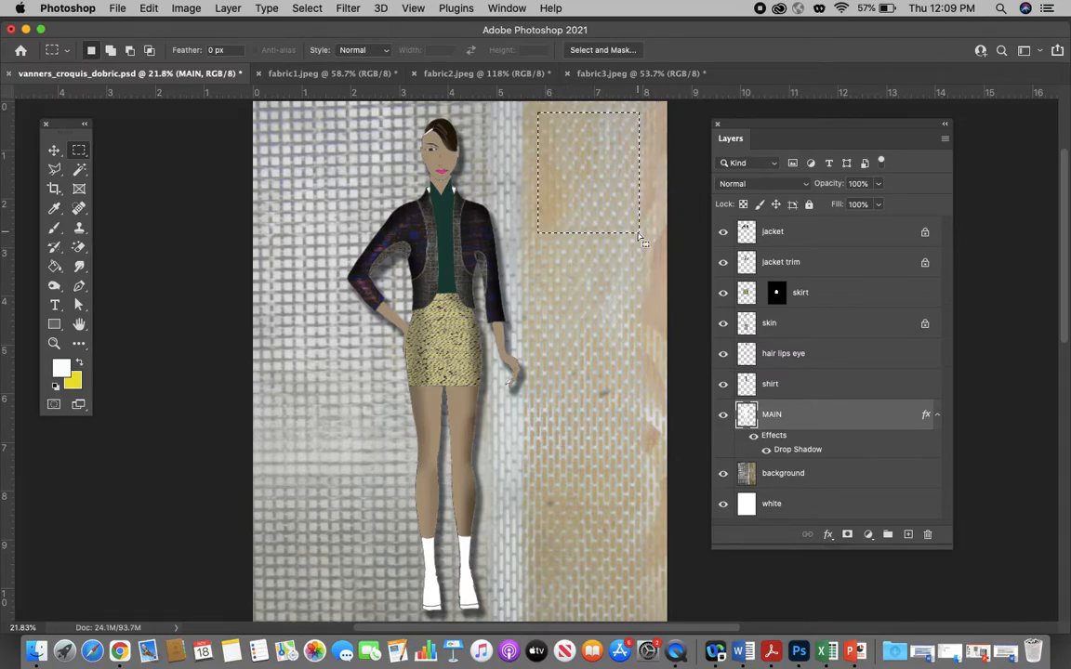
drag(574, 366, 640, 429)
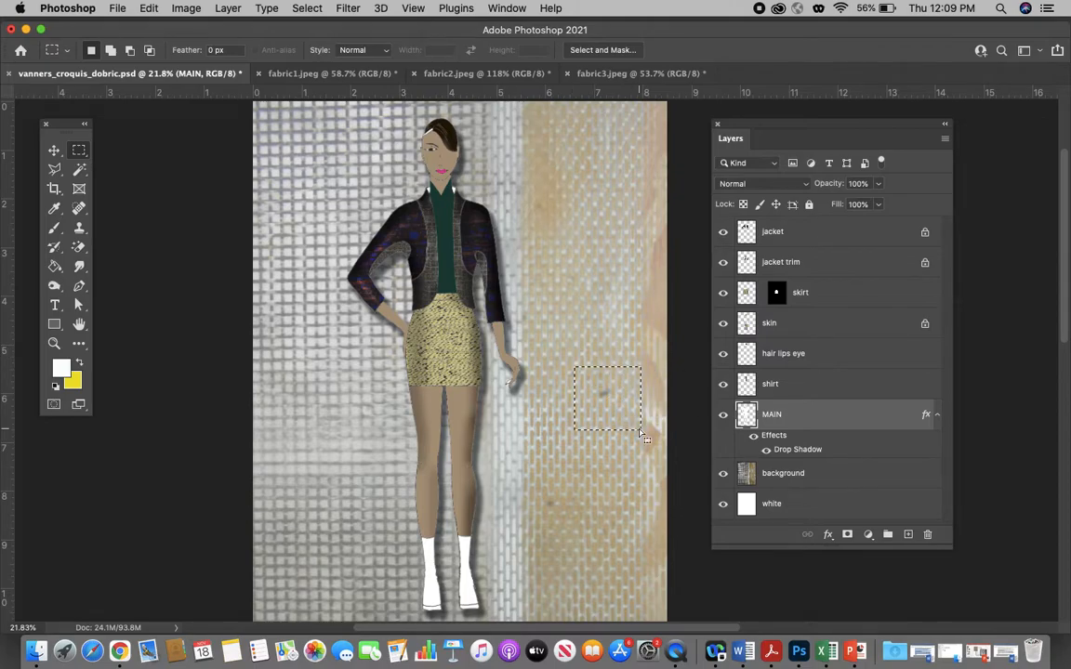
drag(526, 480, 601, 531)
scroll(602, 384, down, 1)
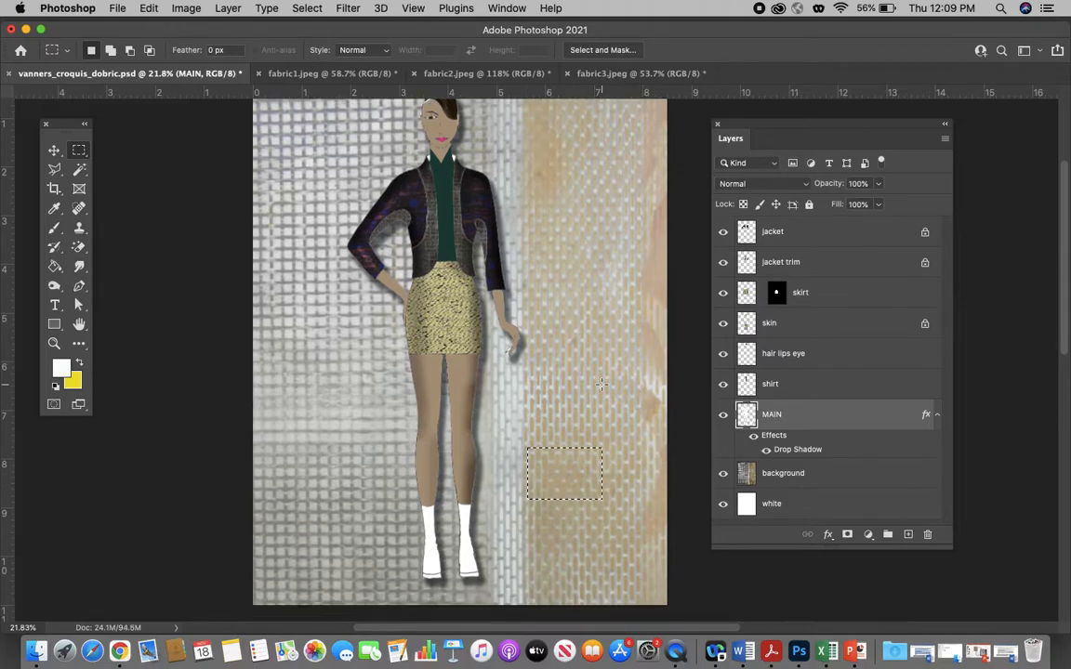
scroll(583, 263, up, 5)
scroll(584, 263, down, 2)
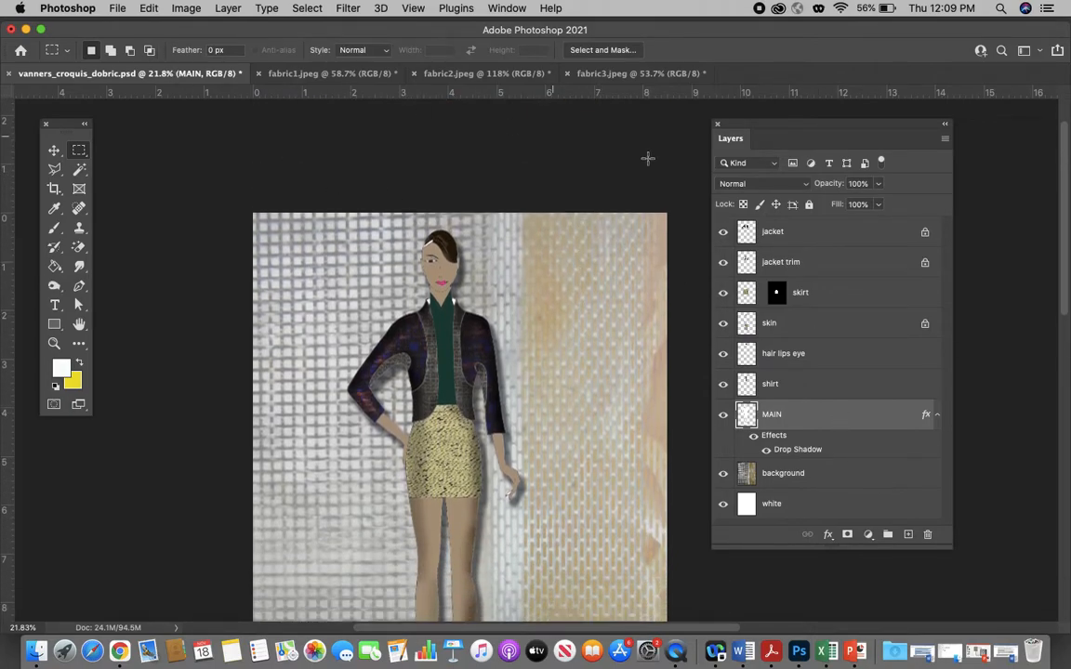
Flatten the image so all layers merge into a single background
mouse_move(817, 131)
mouse_down()
mouse_move(849, 131)
mouse_move(835, 130)
mouse_up()
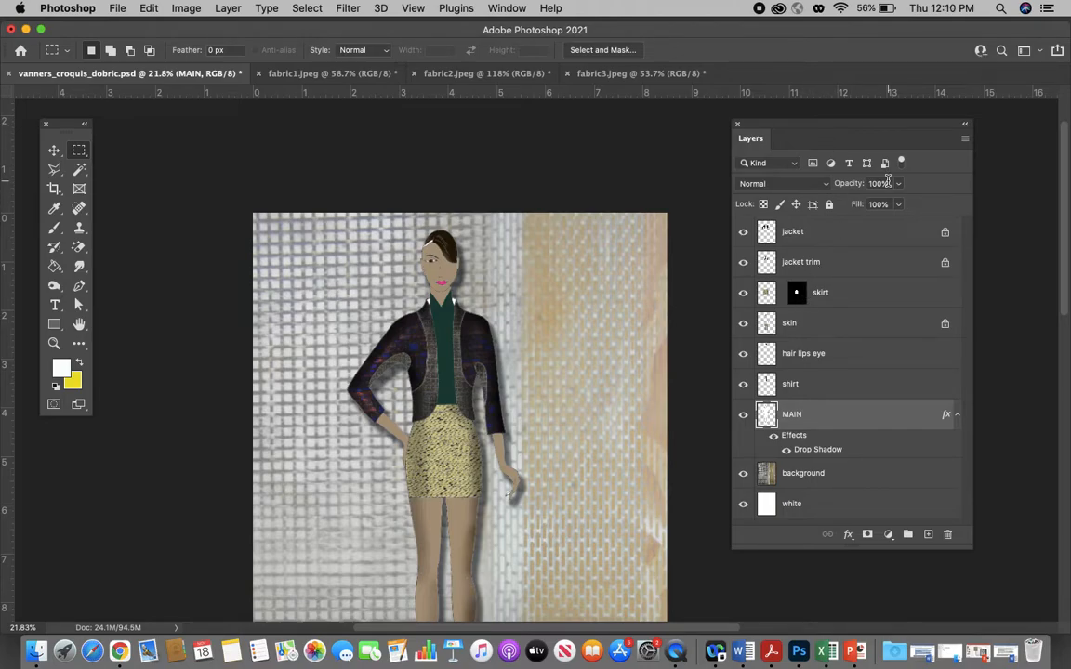
click(965, 139)
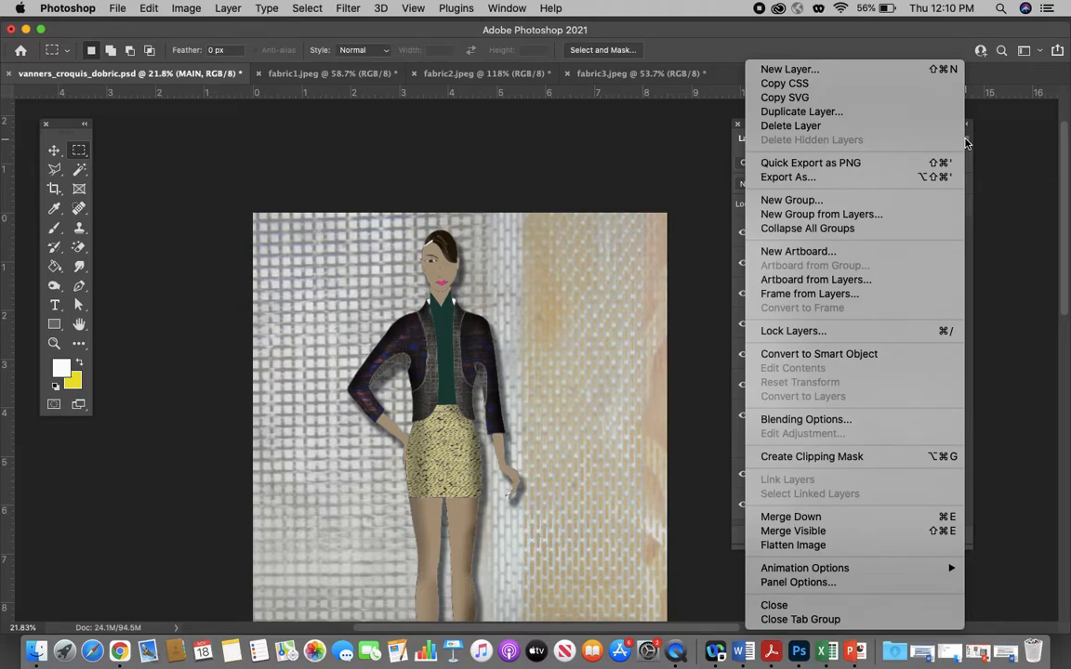
click(788, 547)
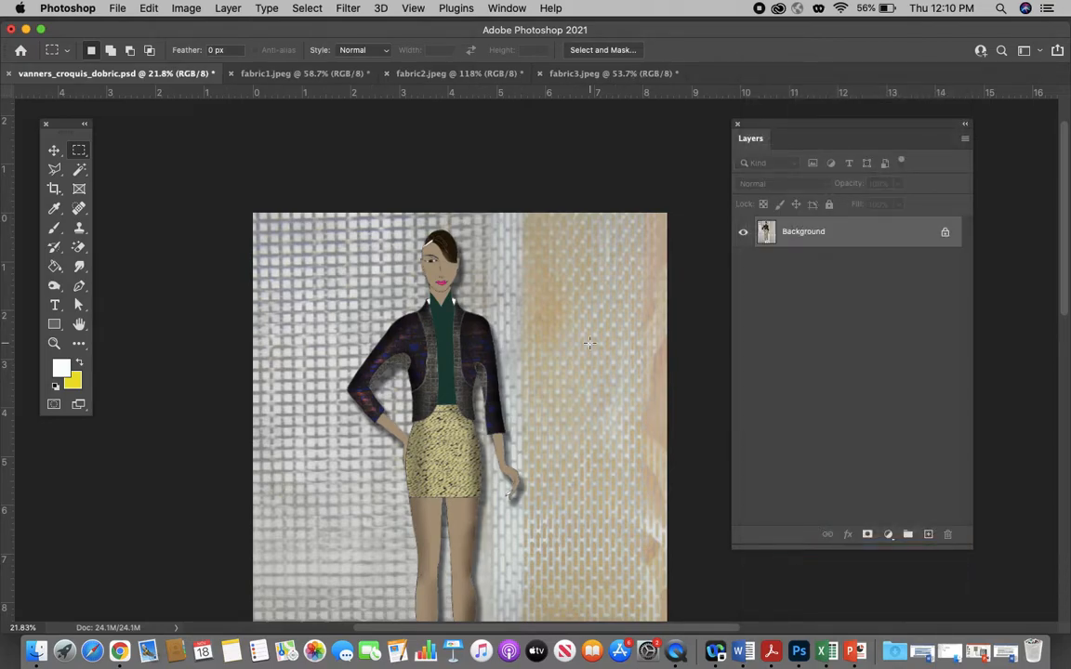
Save the flattened image to the Desktop on the computer as a JPEG with High quality (8) and Baseline format
scroll(589, 343, down, 2)
scroll(590, 343, down, 2)
scroll(590, 343, up, 2)
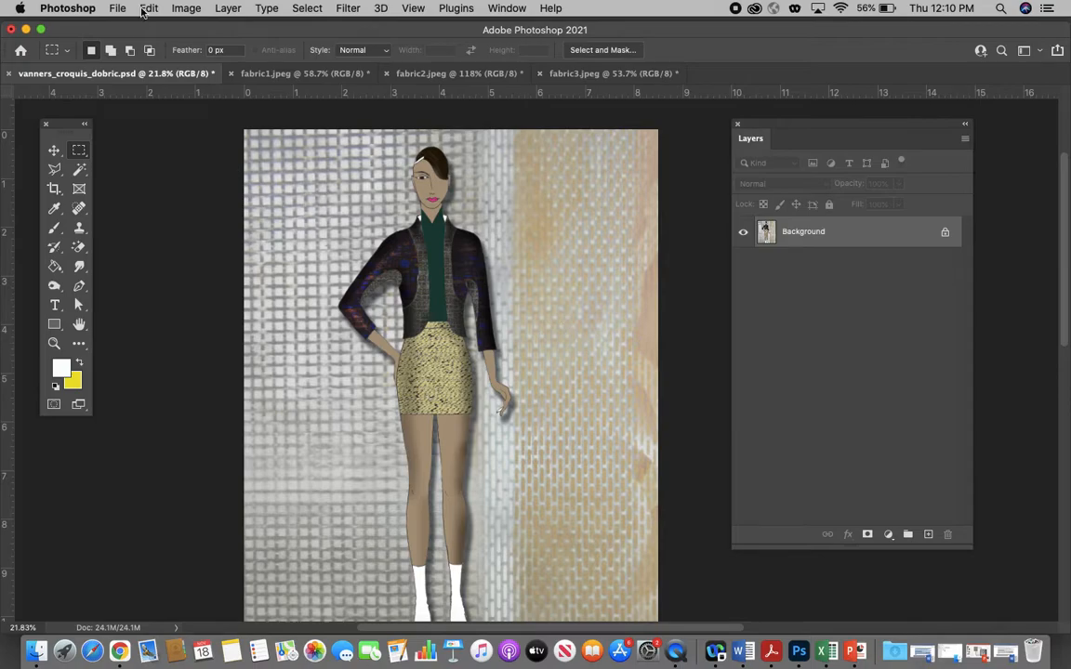
click(116, 9)
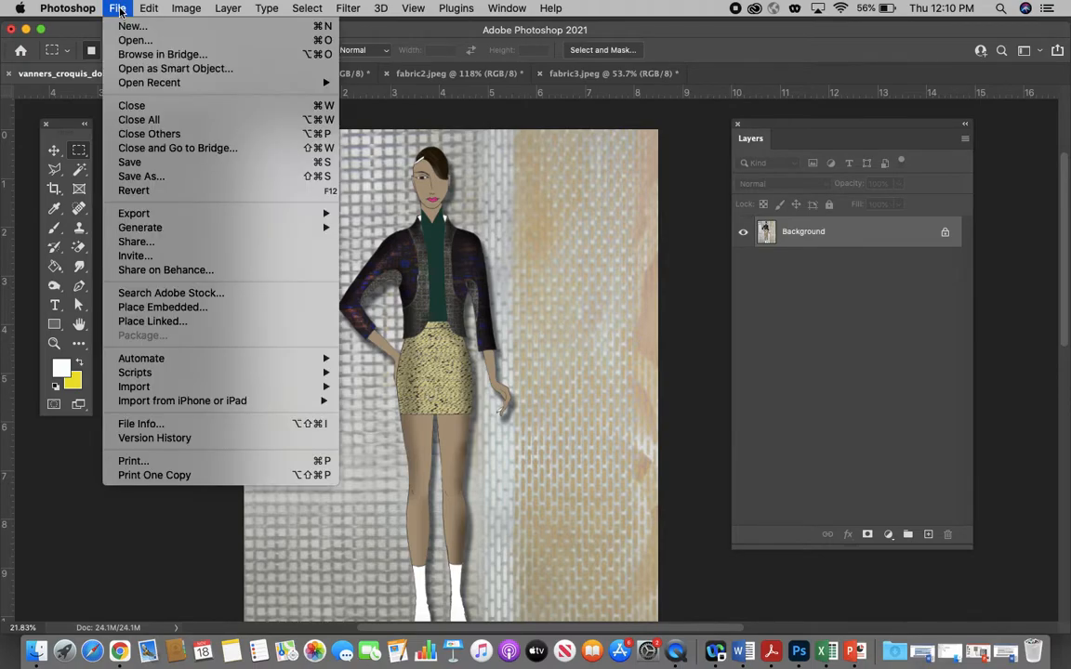
click(145, 176)
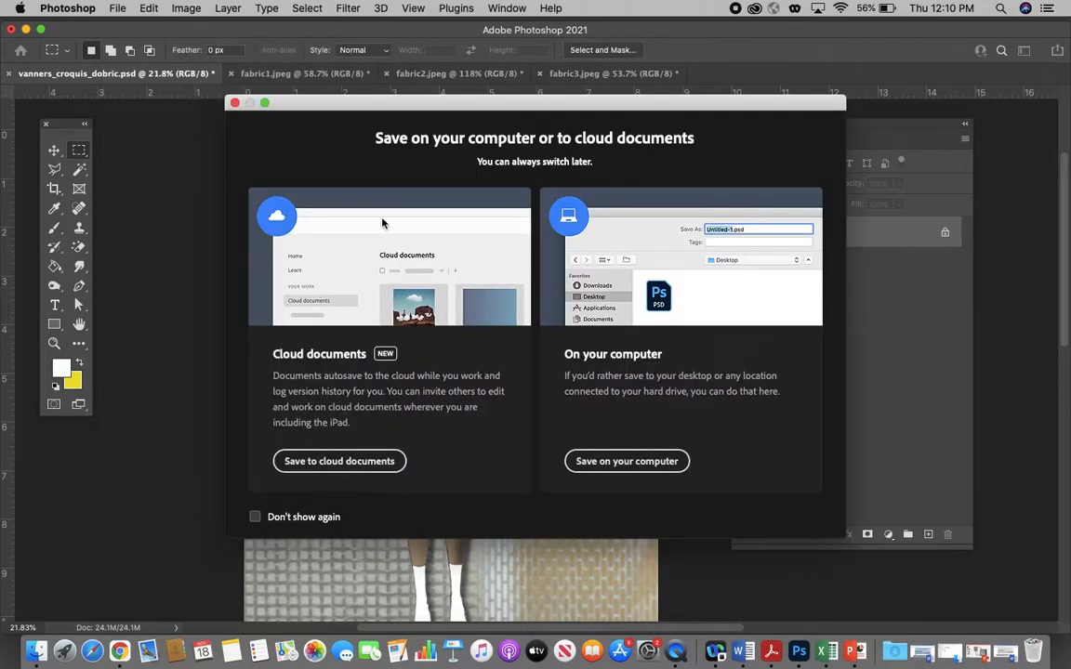
click(586, 461)
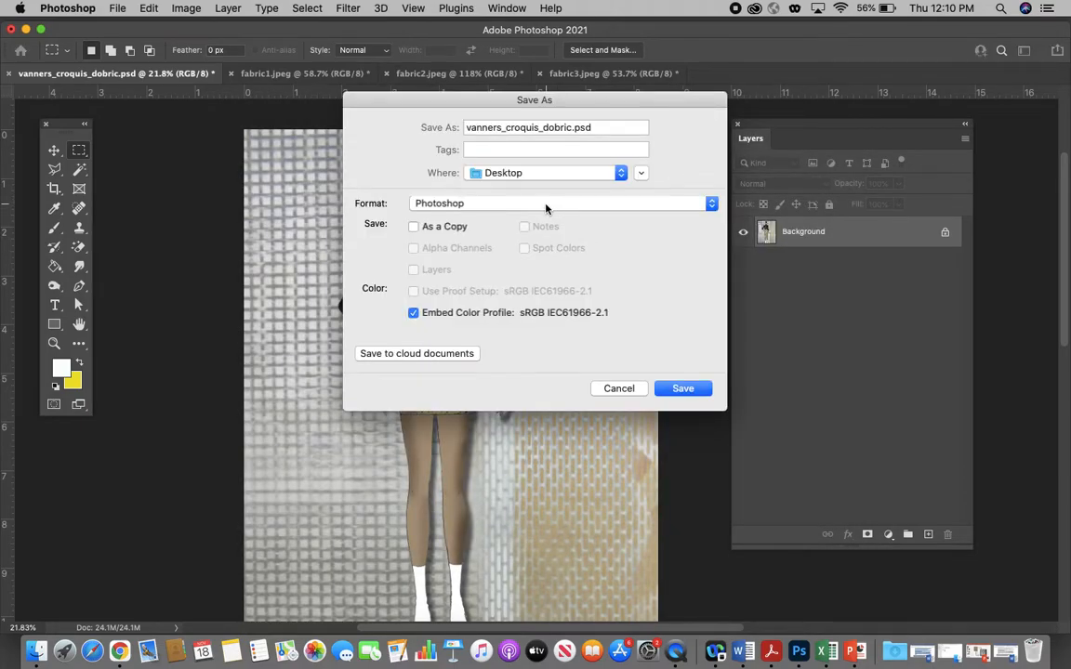
click(546, 205)
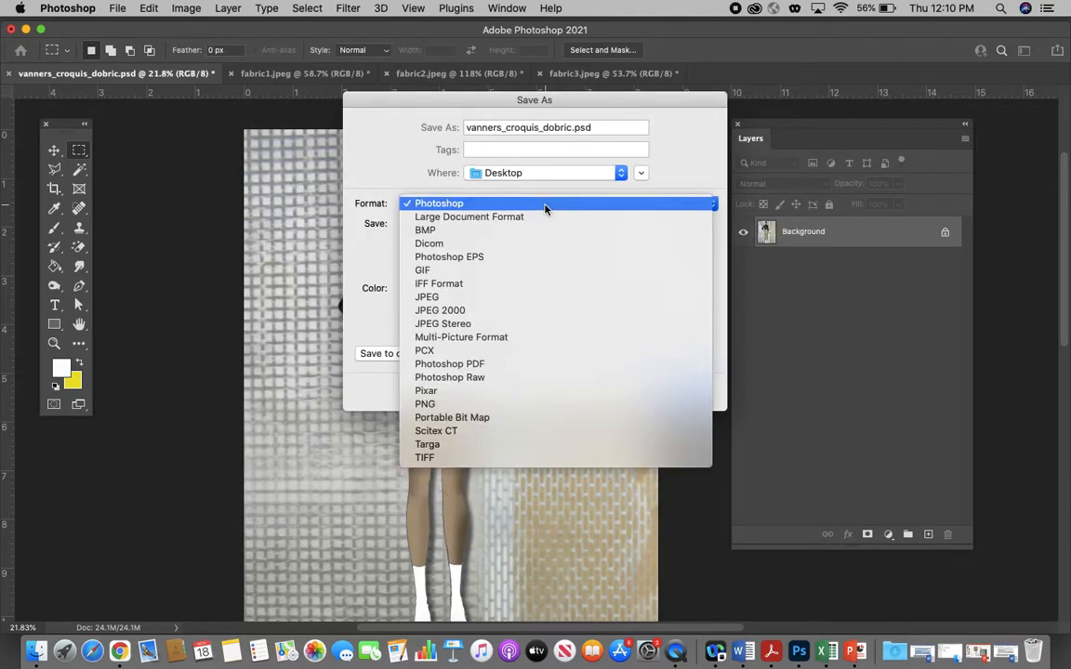
click(455, 298)
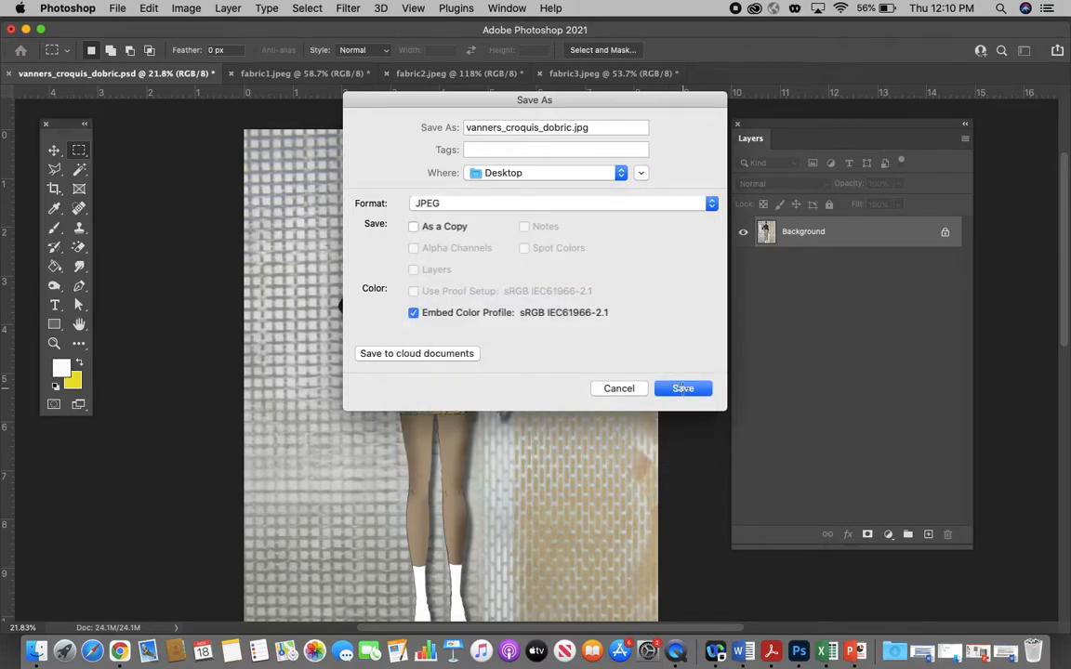
click(682, 388)
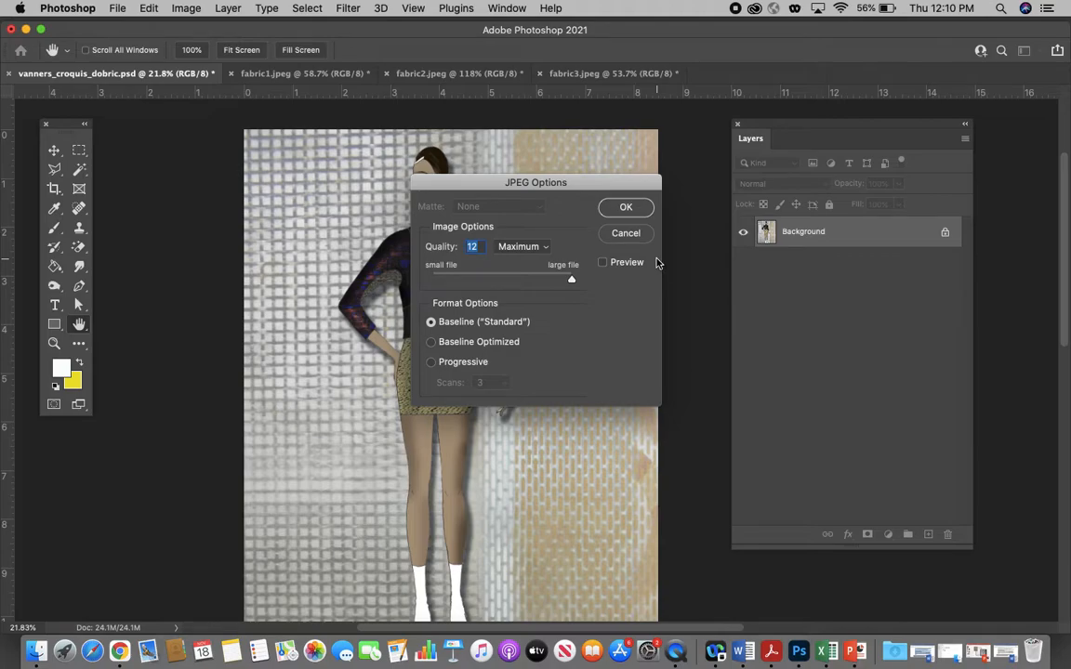
click(537, 247)
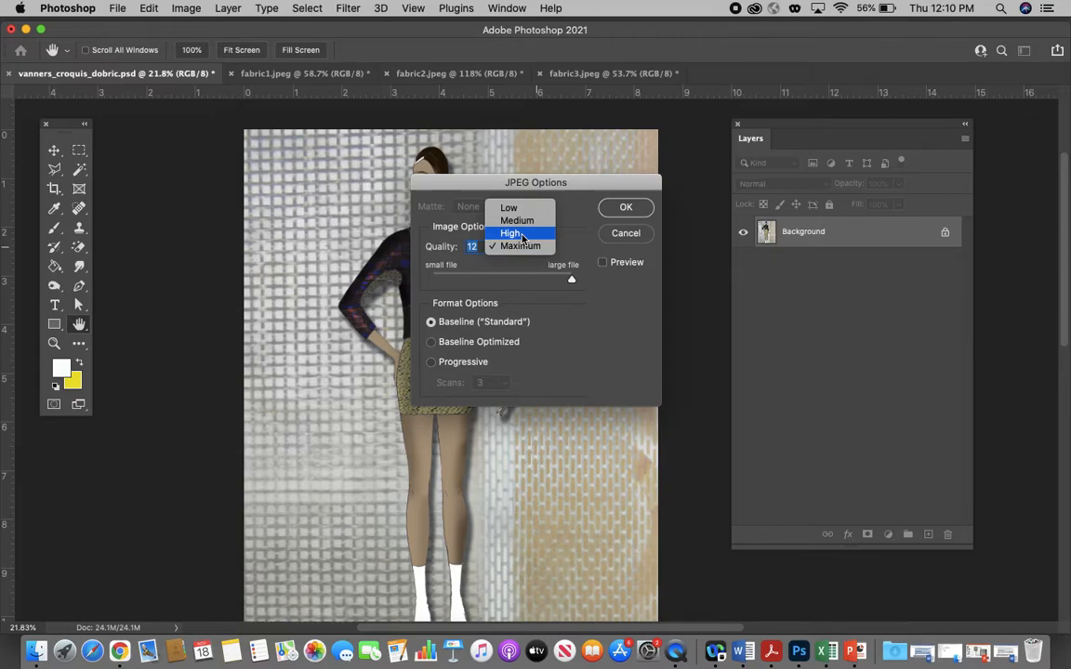
click(522, 236)
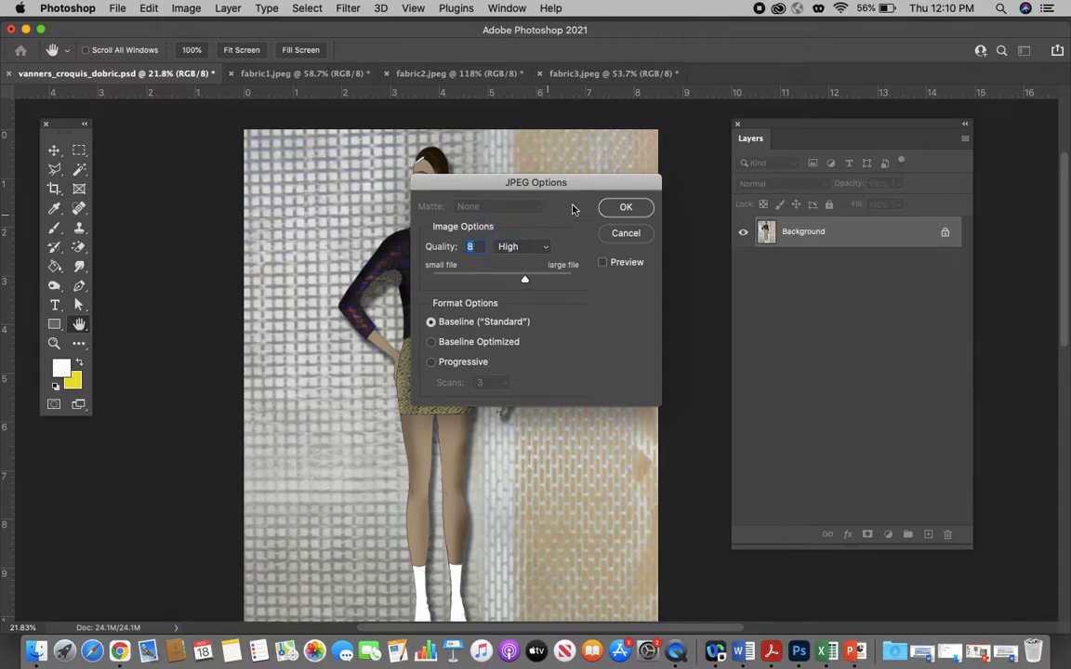
click(626, 209)
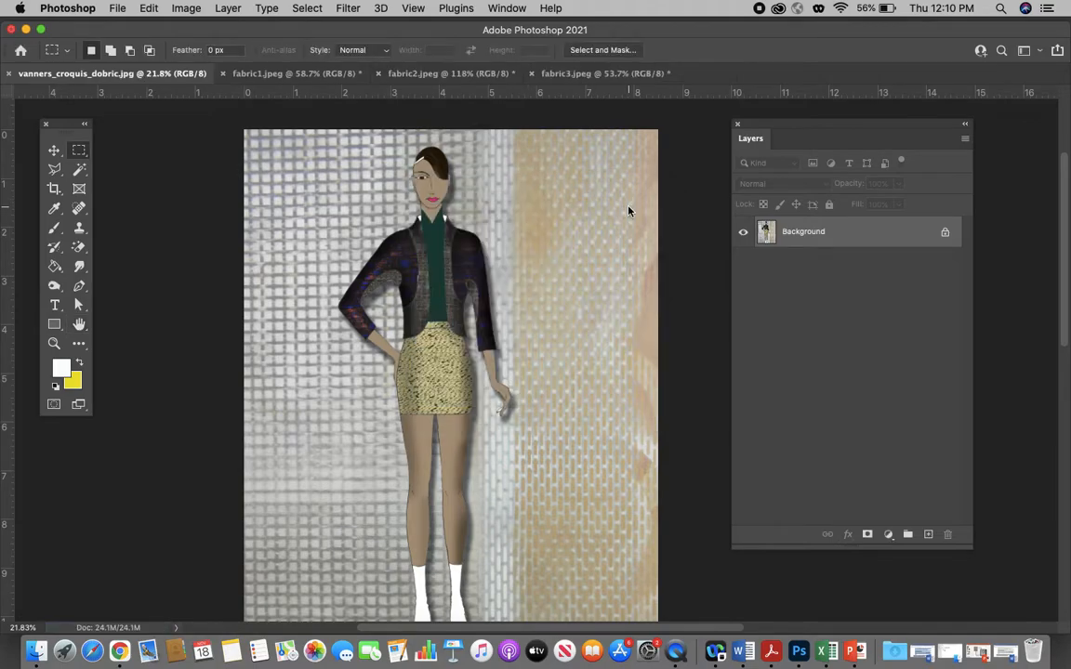
Move the saved croquis JPEG to an empty area of the desktop and view it in Preview, closing it when checked
click(26, 30)
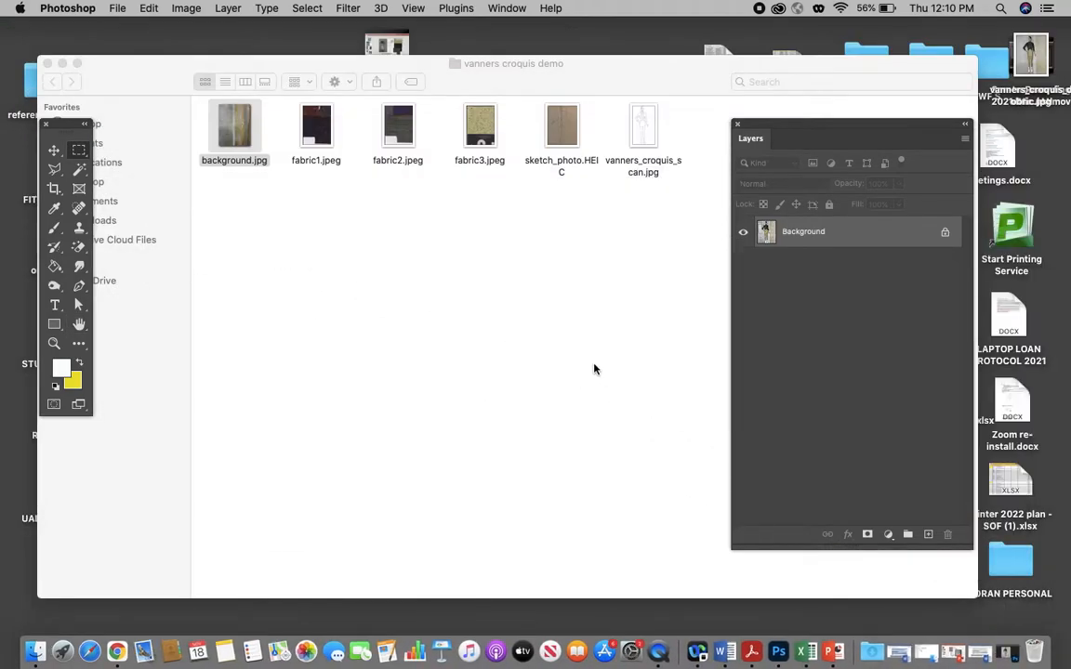
click(593, 368)
click(62, 66)
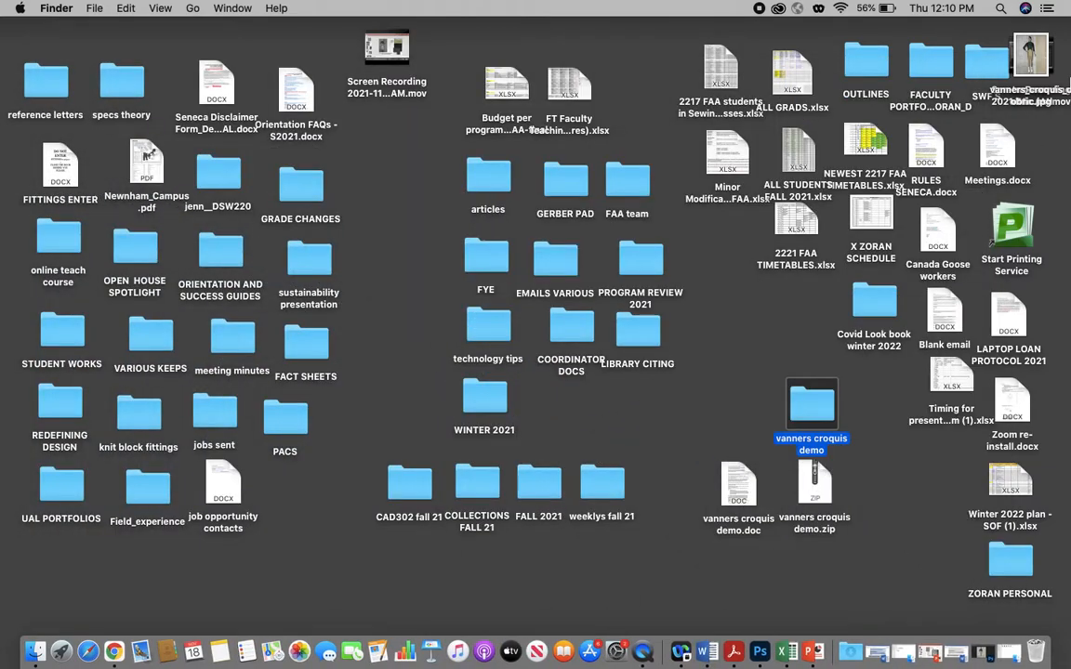
drag(1033, 56, 726, 332)
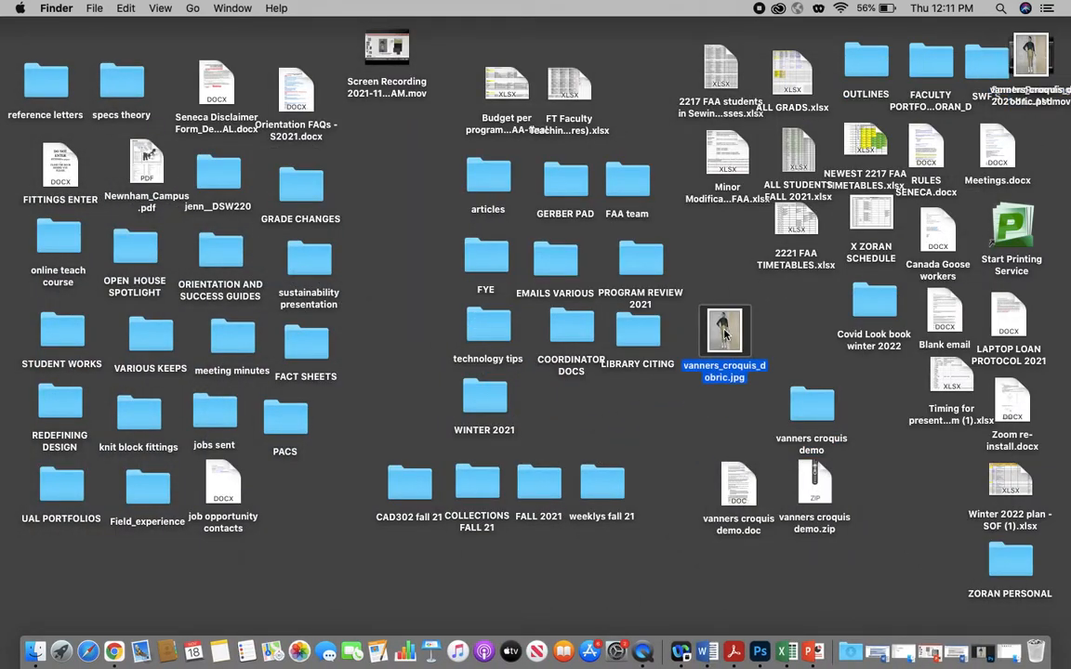
double_click(726, 335)
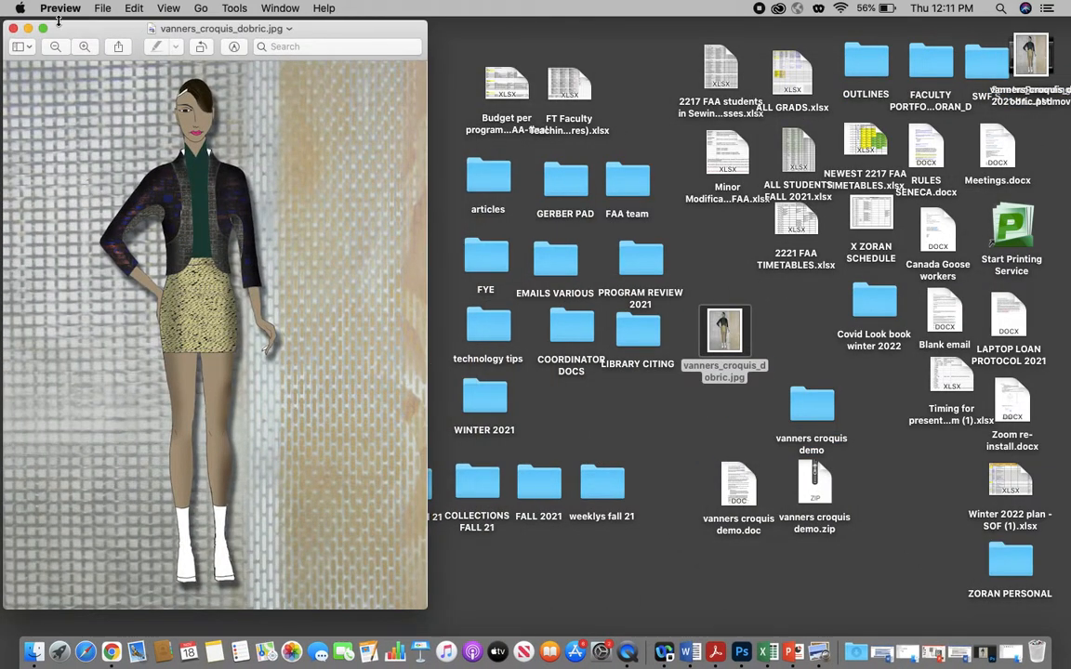
click(13, 29)
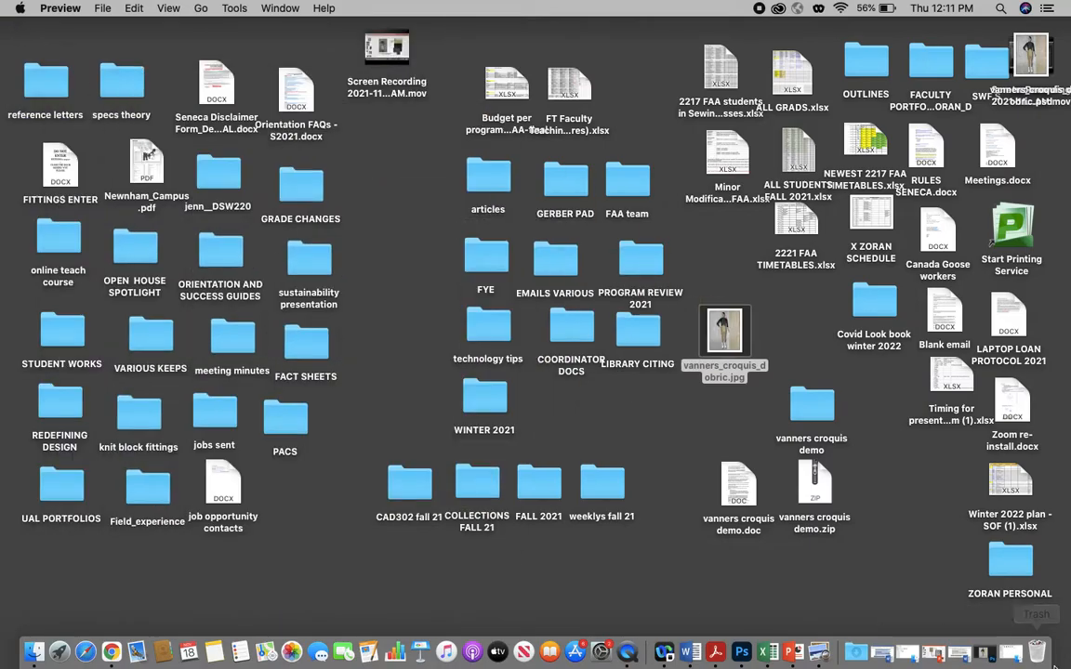
Return to Photoshop and step the document back in the History to the Deselect state before the flattening
click(985, 654)
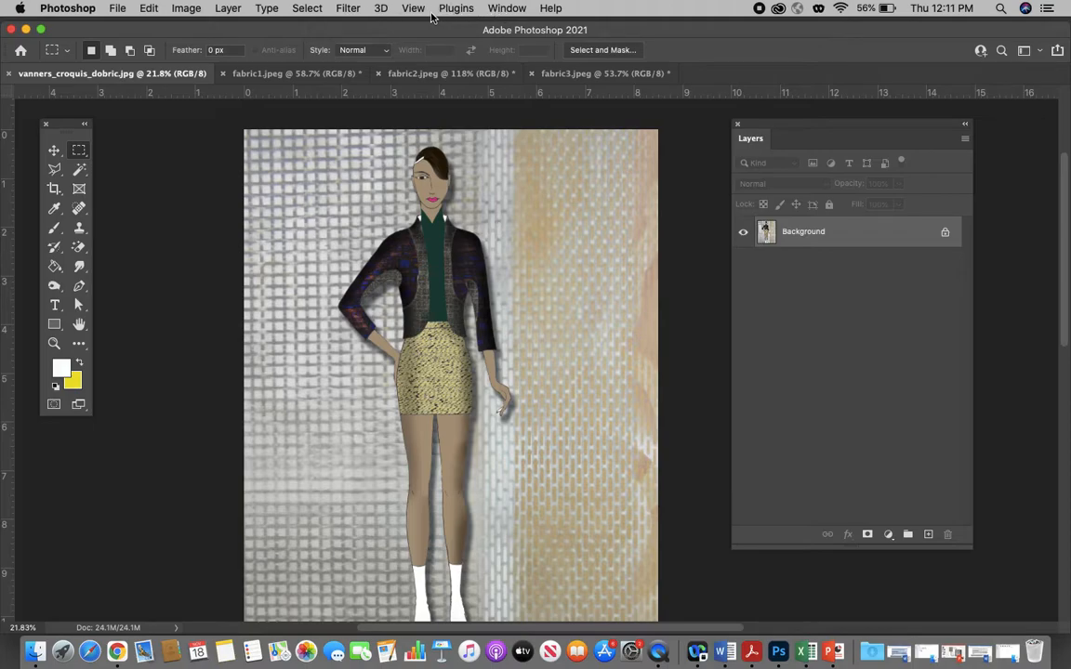
click(506, 9)
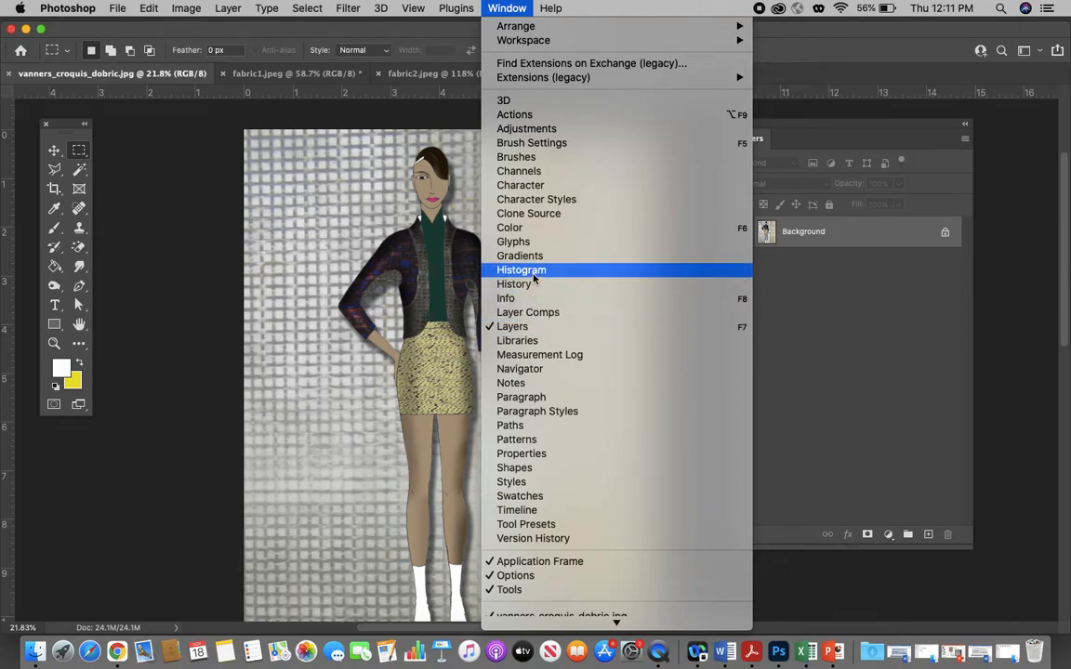
click(525, 284)
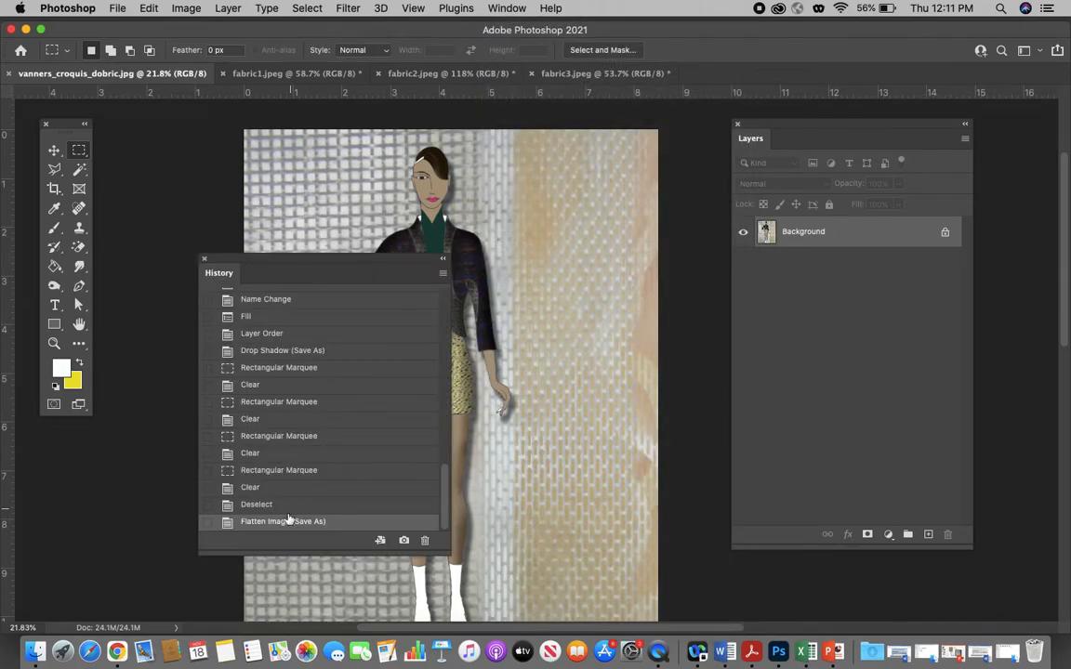
click(270, 504)
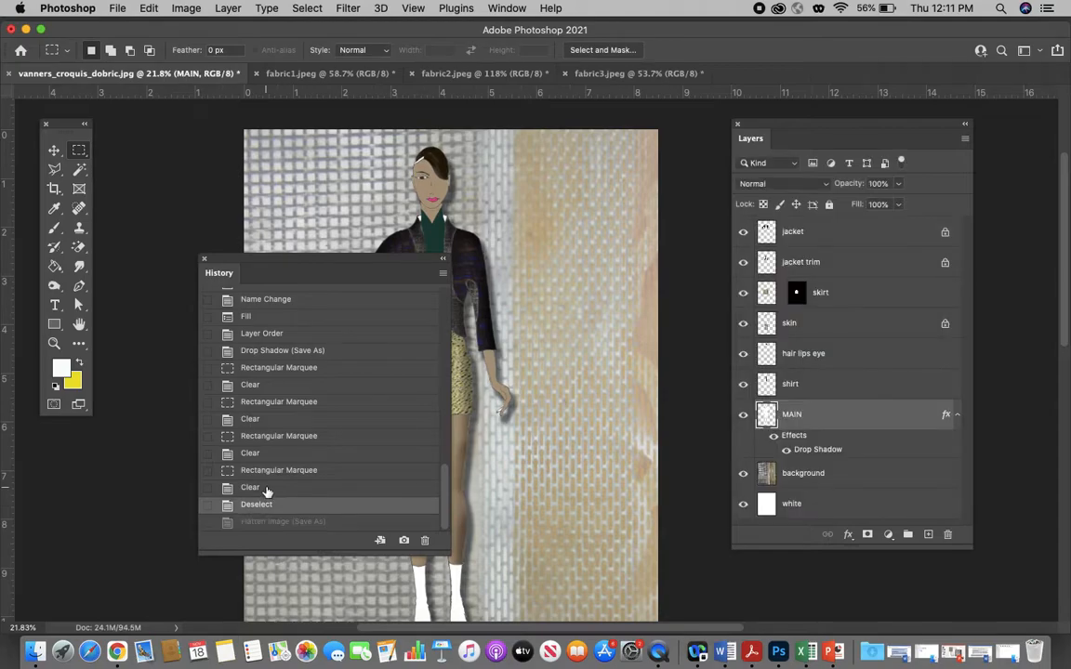
click(267, 488)
click(265, 505)
drag(233, 260, 96, 451)
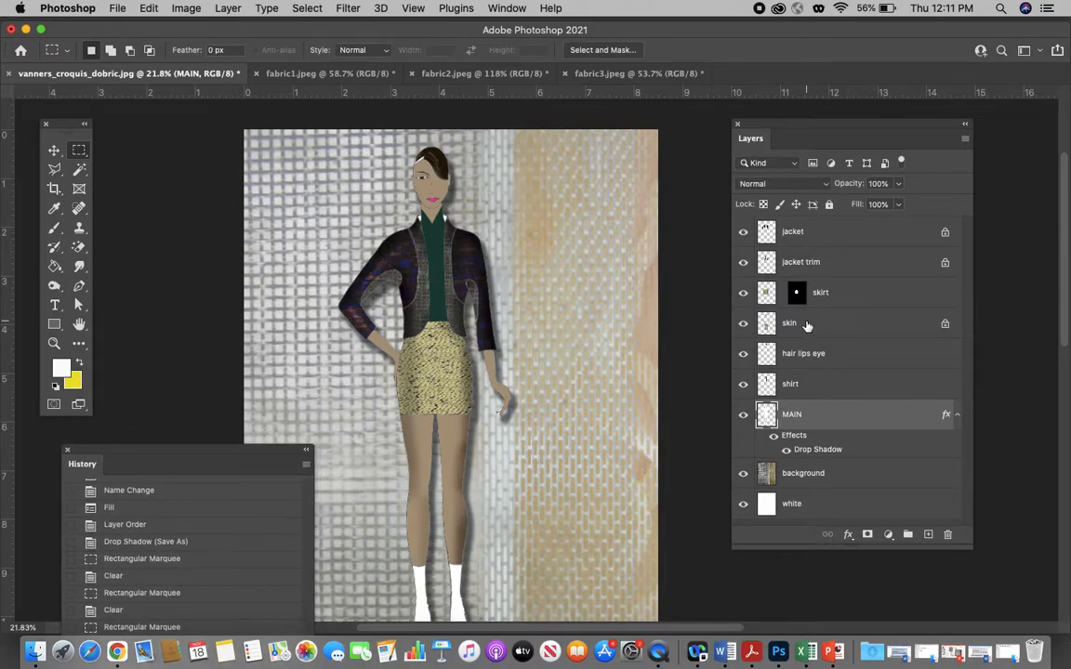
Merge all visible layers into one and save a copy to the Desktop in Photoshop PDF format with the embedded colour profile
click(964, 139)
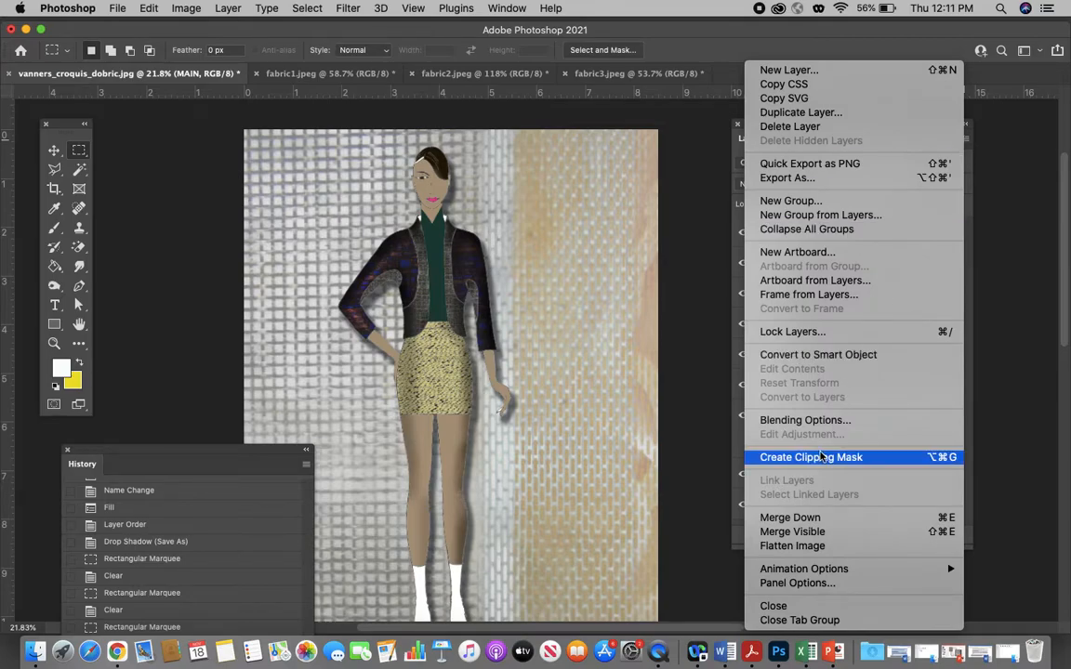
click(791, 532)
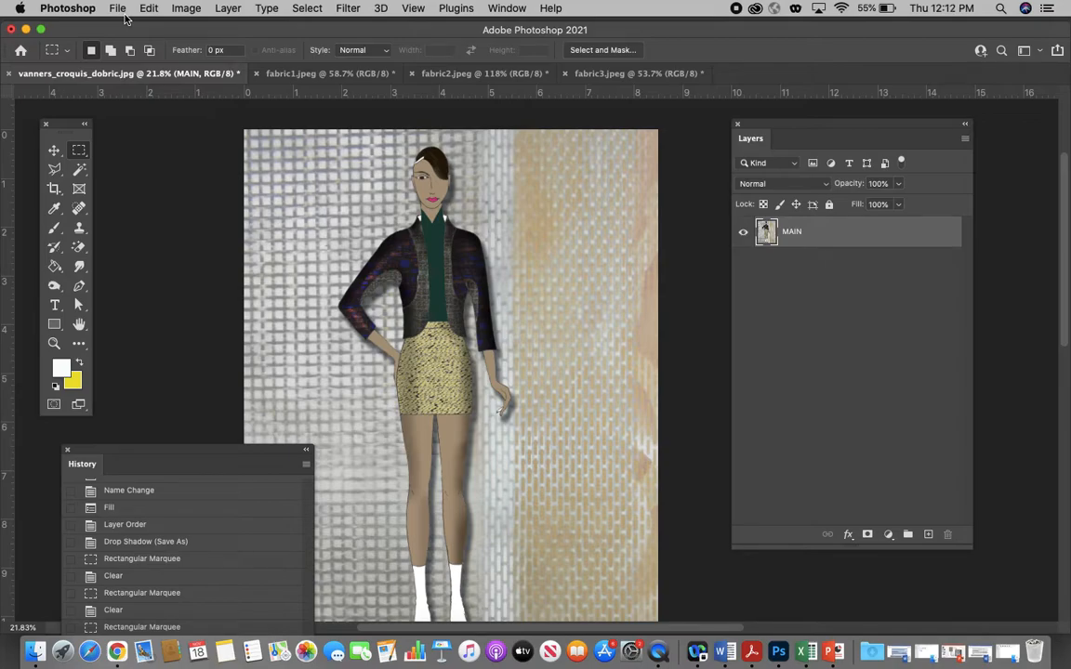
click(118, 9)
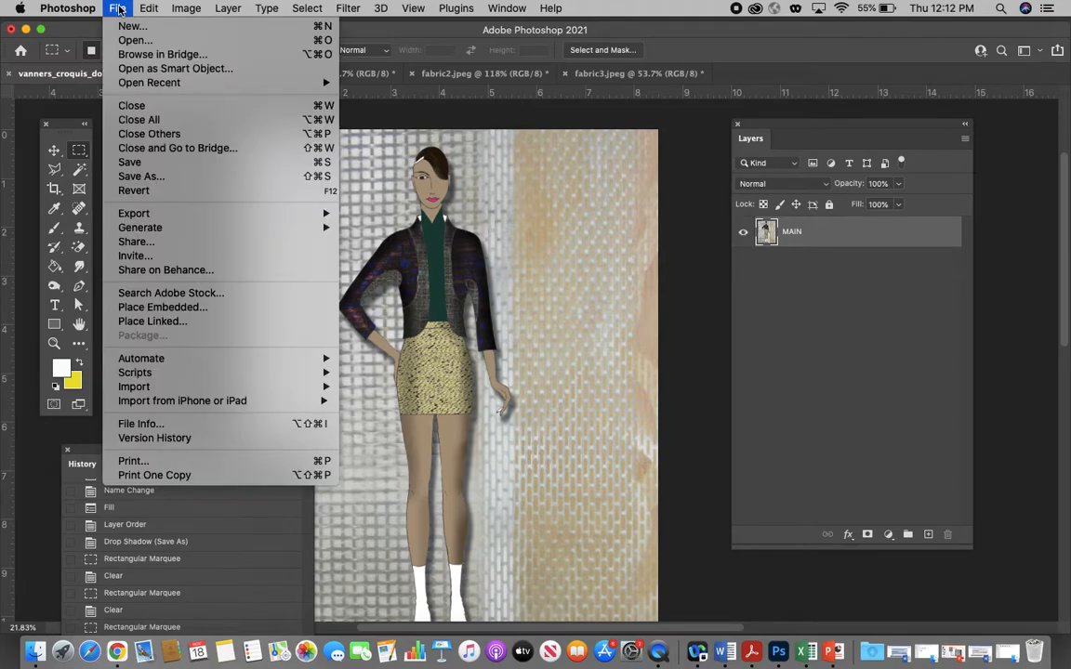
click(141, 177)
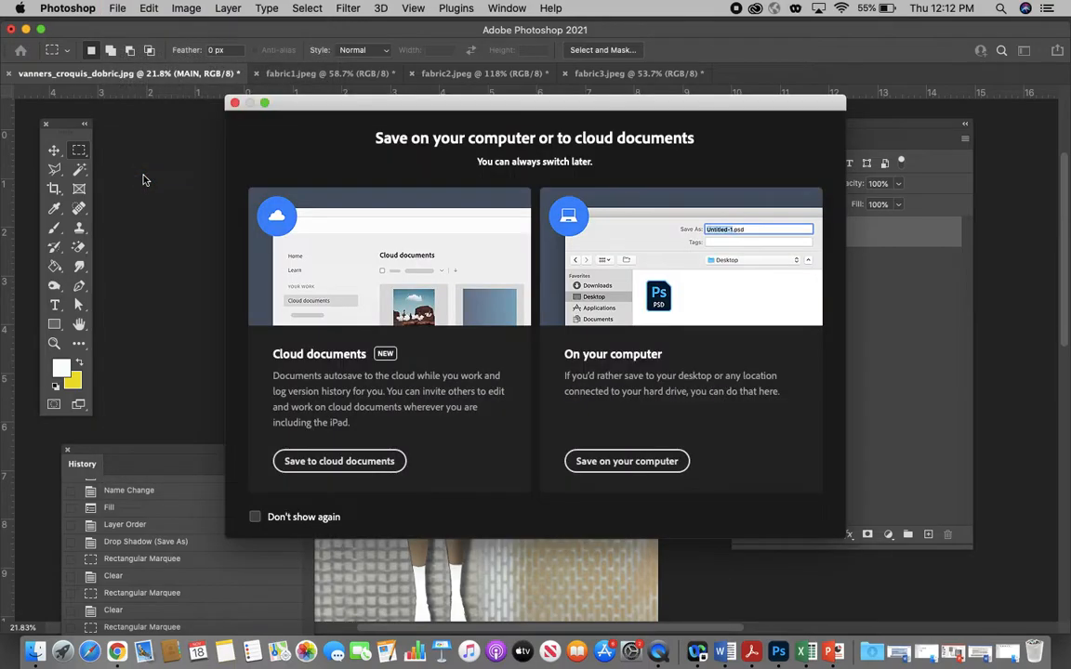
click(610, 467)
click(572, 204)
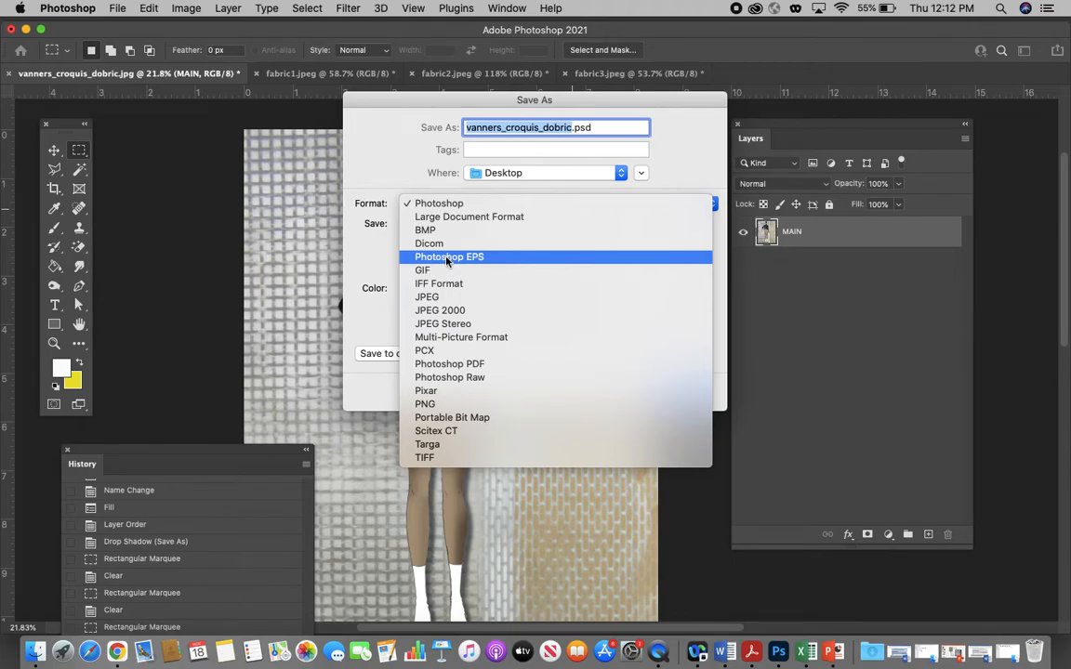
click(466, 366)
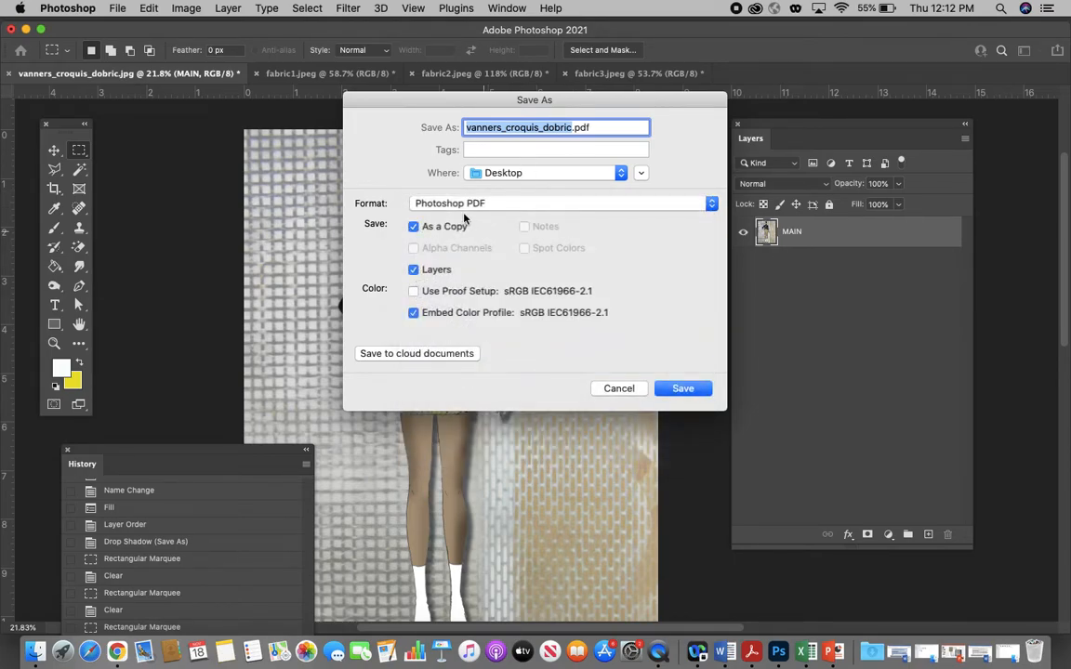
click(682, 389)
click(641, 245)
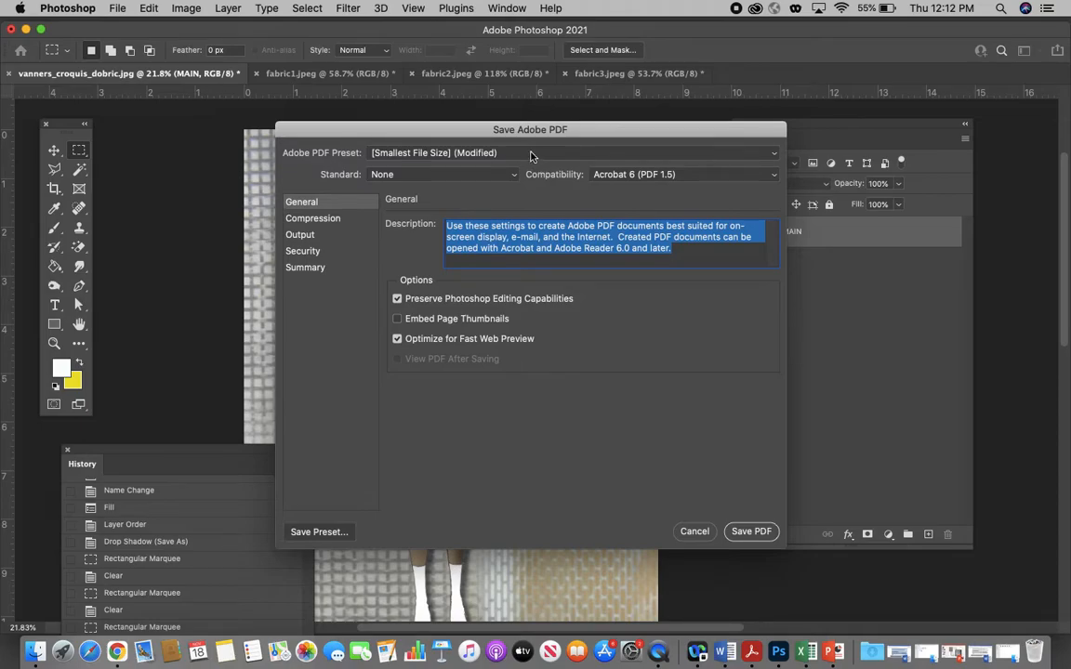
Apply the High Quality Print preset to the PDF and save it with Photoshop editing capabilities preserved
click(532, 154)
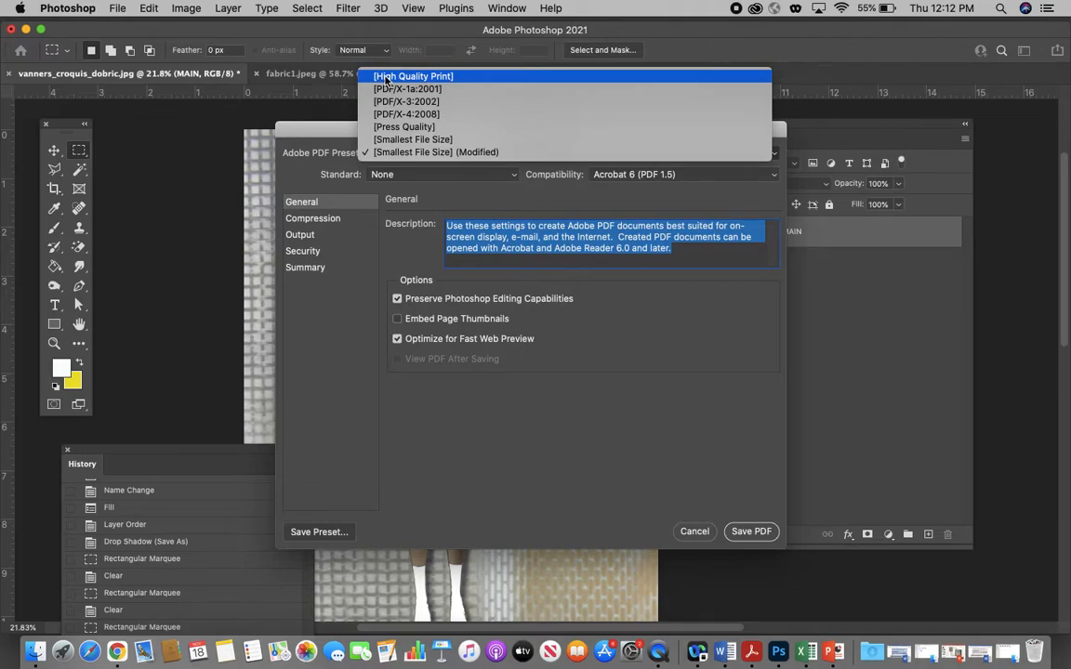
click(386, 81)
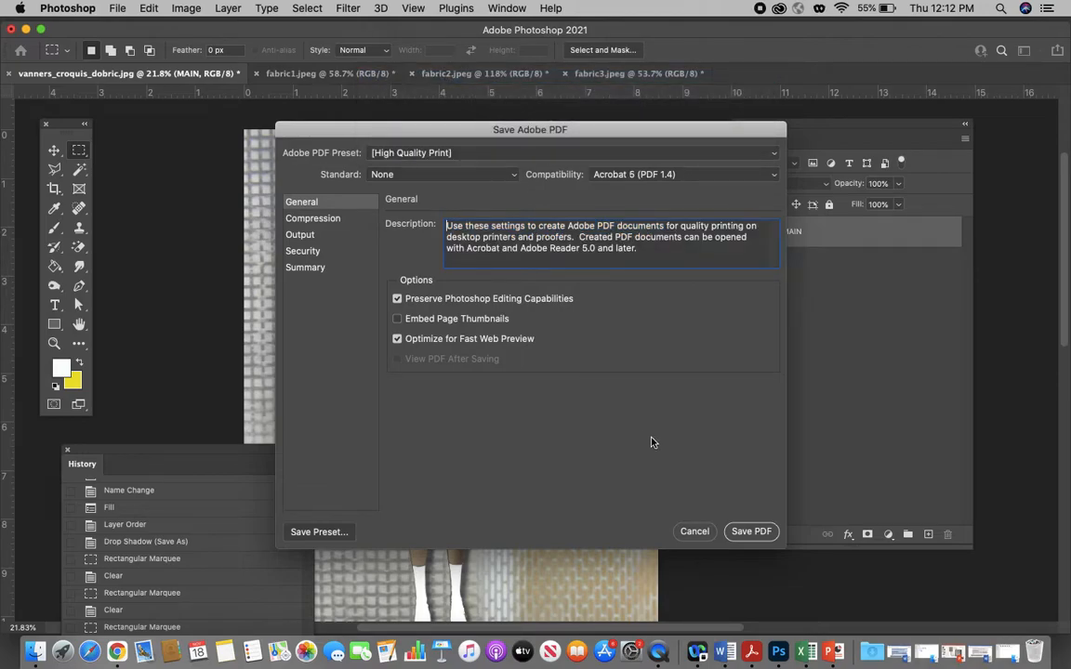
click(749, 533)
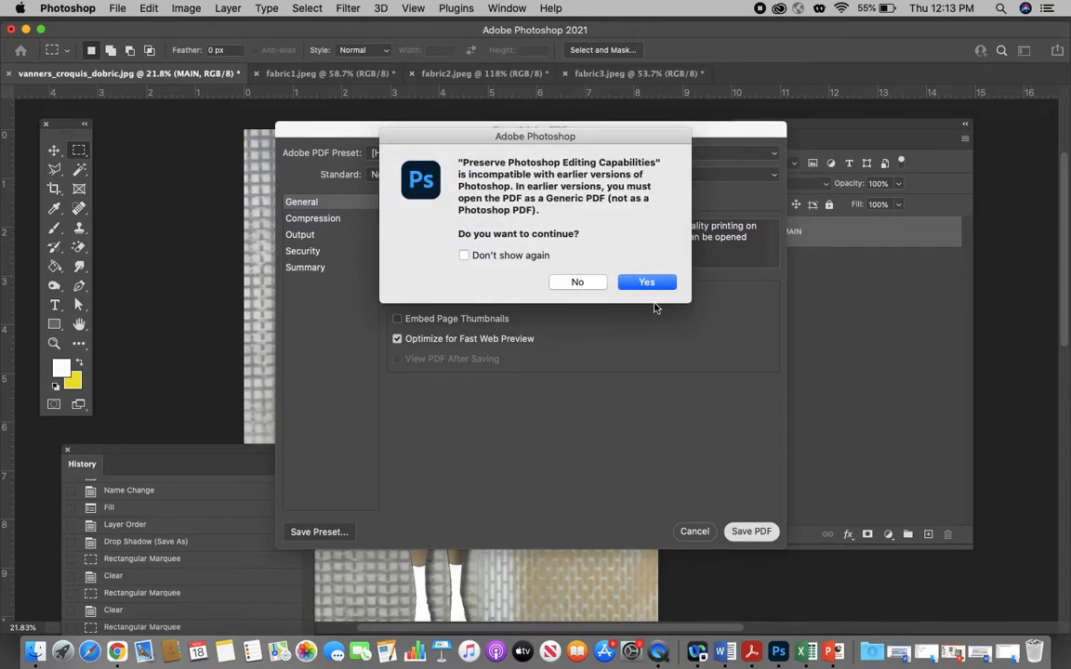
click(646, 282)
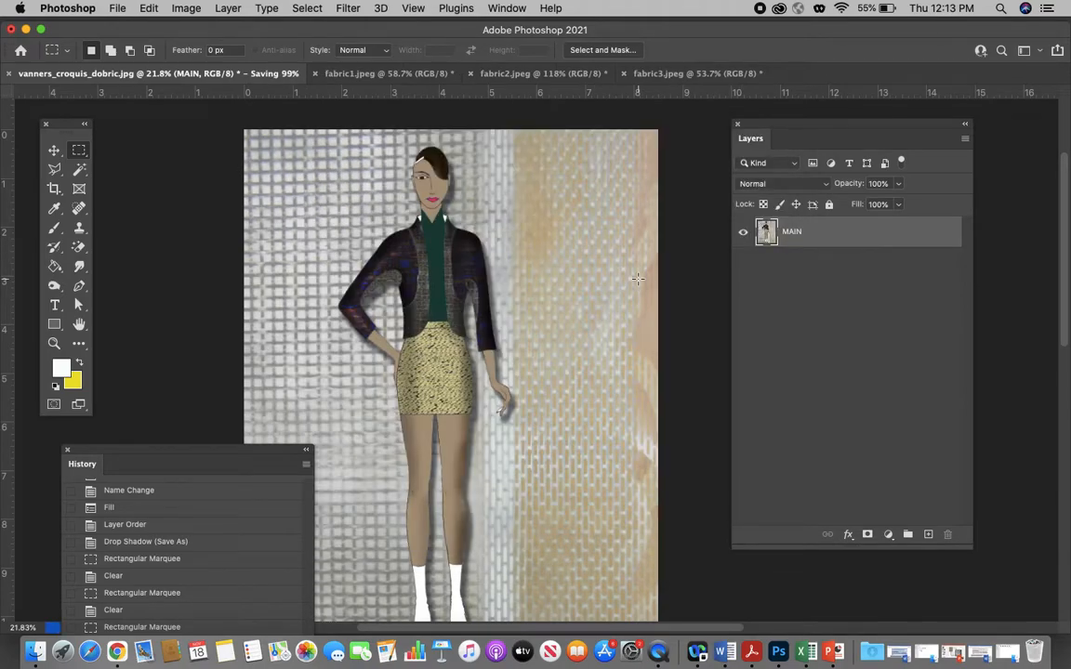
Move the saved croquis PDF to an empty area of the desktop and inspect it in Acrobat, closing it when checked
click(26, 29)
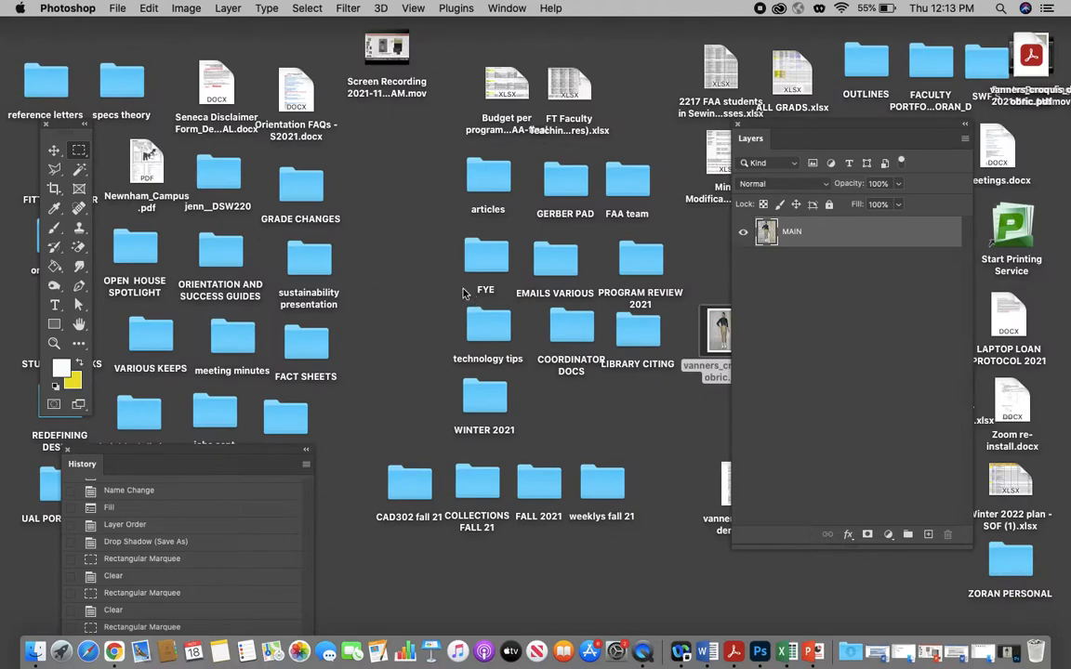
drag(1030, 58, 415, 311)
double_click(414, 310)
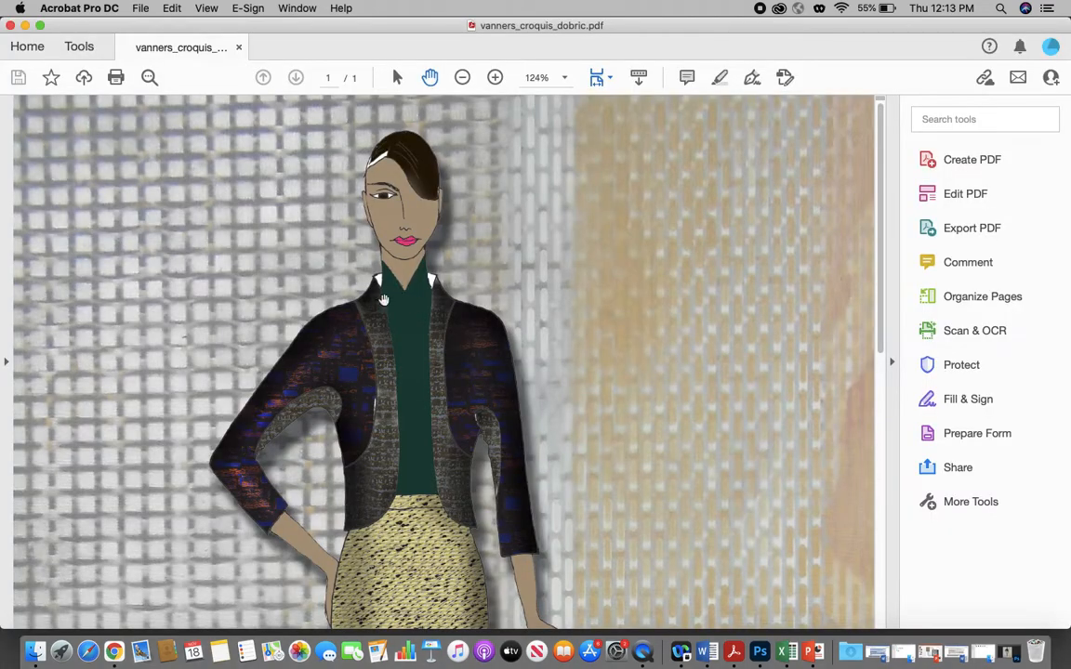
scroll(253, 190, down, 5)
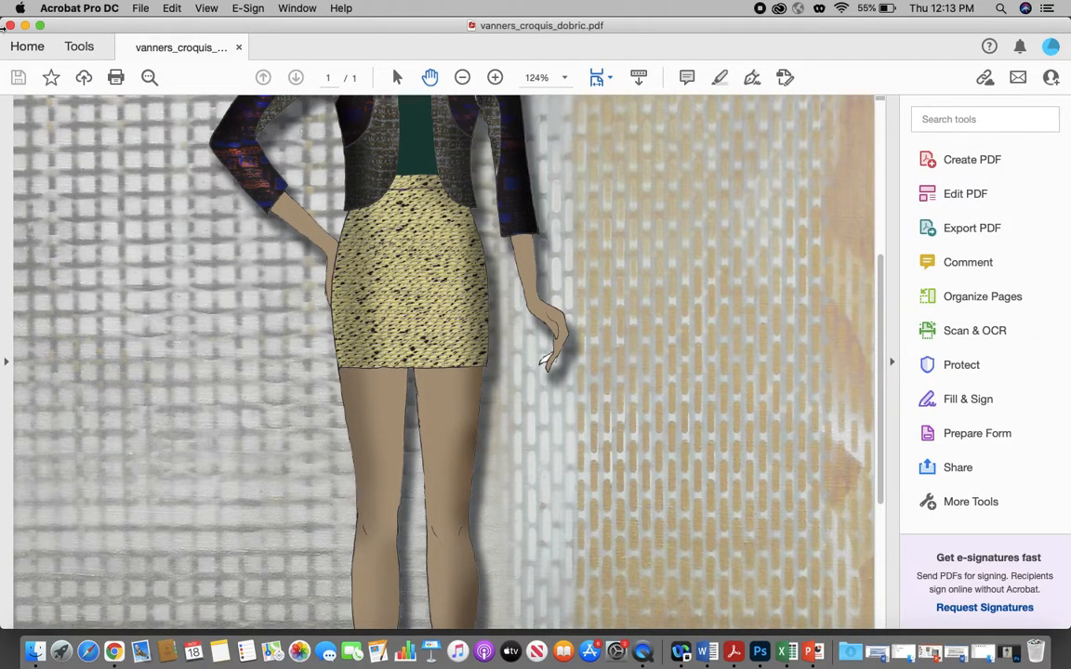
click(10, 25)
click(410, 346)
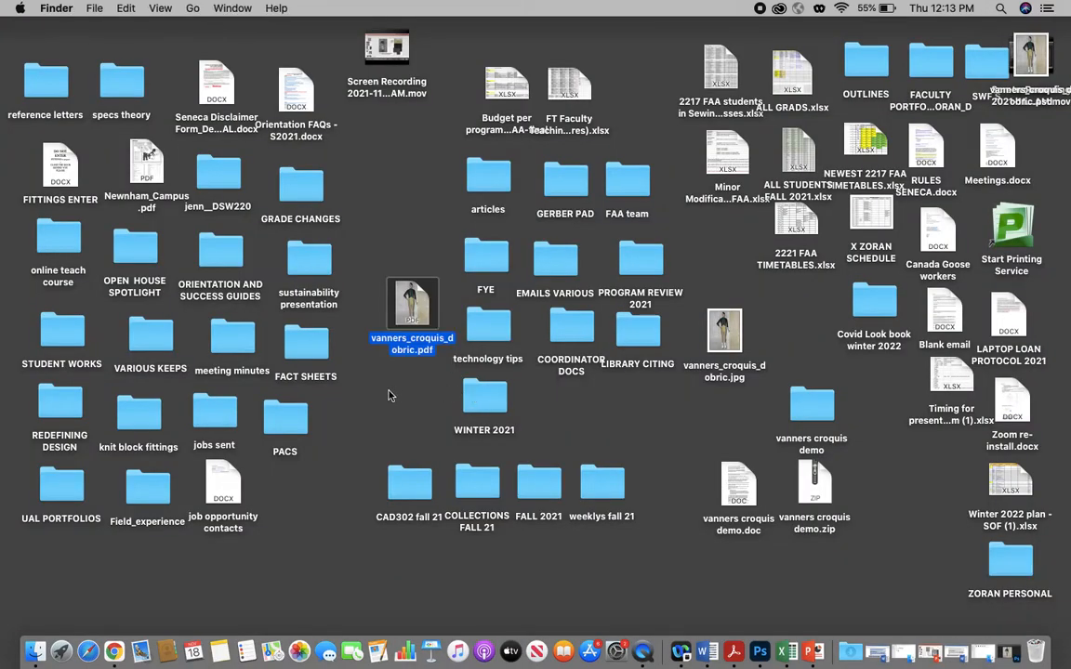
Move the layered vanners_croquis_dobric.psd to a clear spot on the desktop near the JPEG and open it in Photoshop
click(1007, 656)
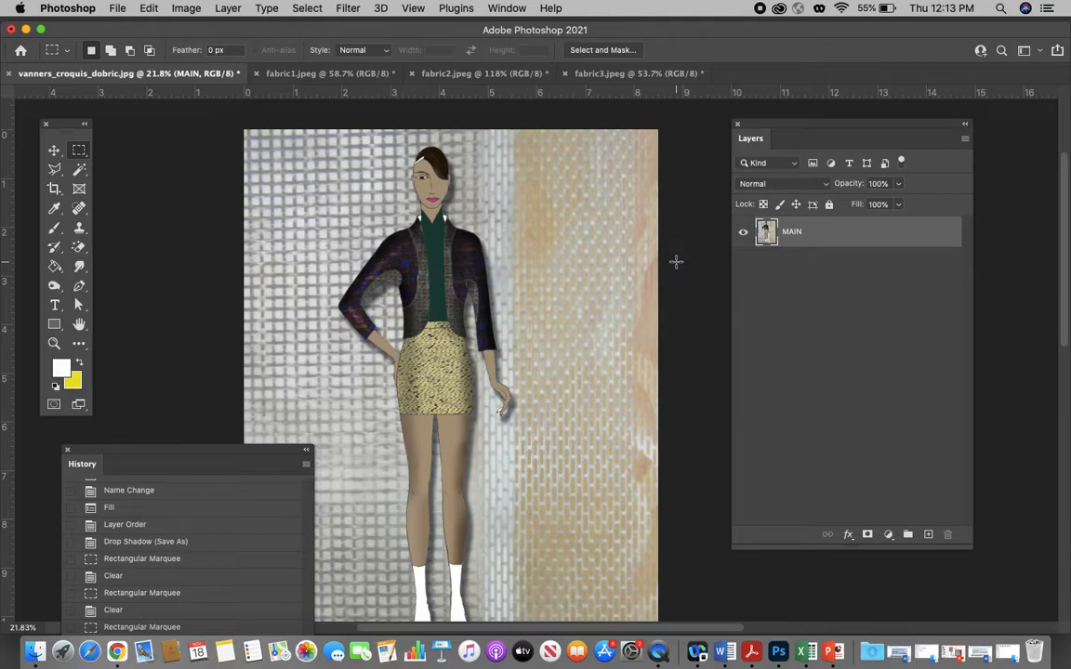
click(26, 30)
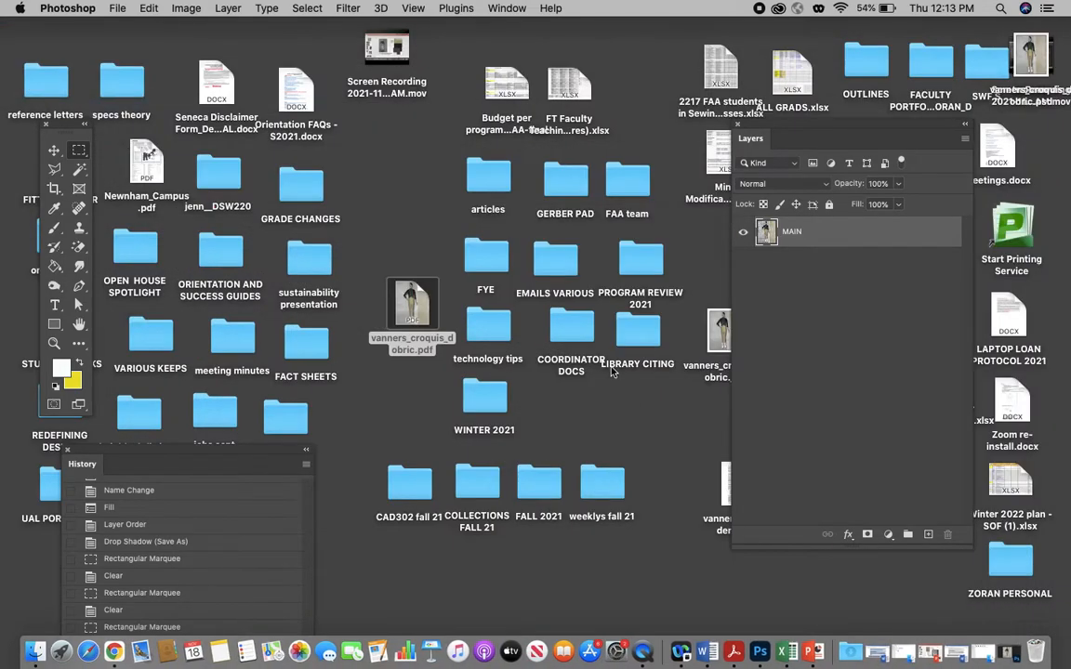
click(604, 410)
drag(1035, 53, 830, 319)
double_click(821, 323)
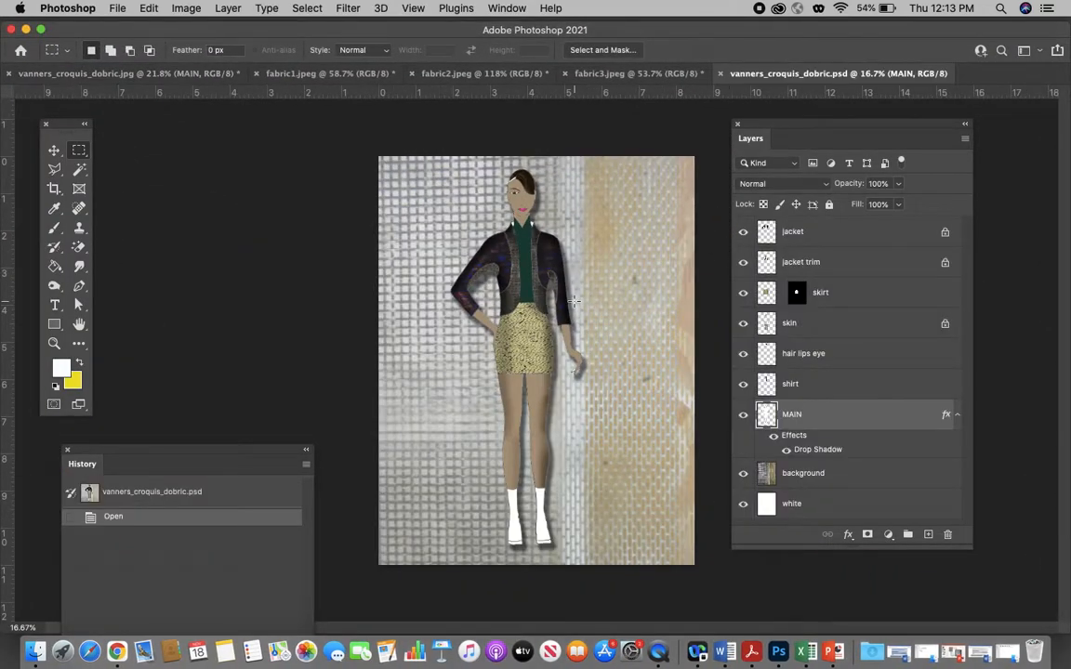
Move the Layers panel away from the artwork and check the PSD's layers by toggling the jacket trim layer's visibility
scroll(584, 298, up, 1)
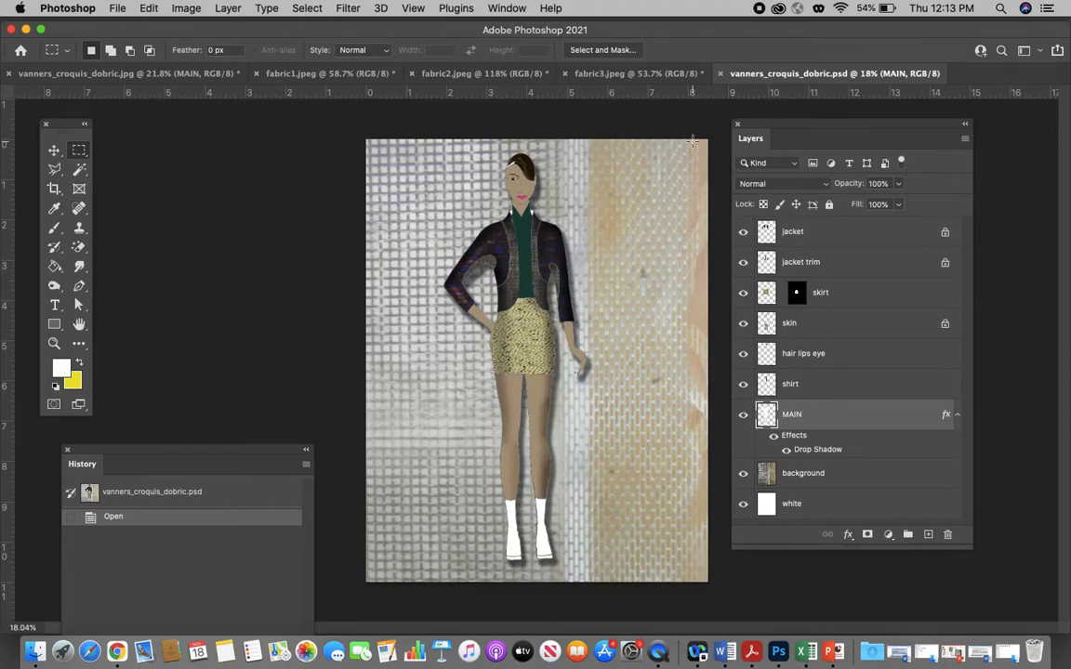
drag(757, 133, 779, 133)
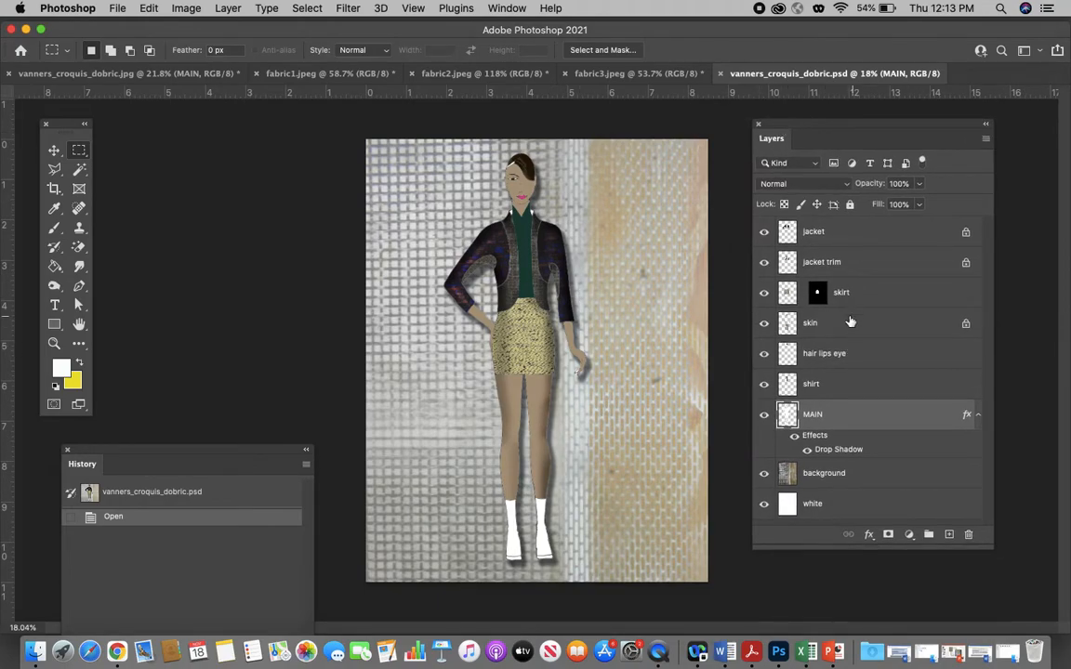
click(837, 234)
click(847, 265)
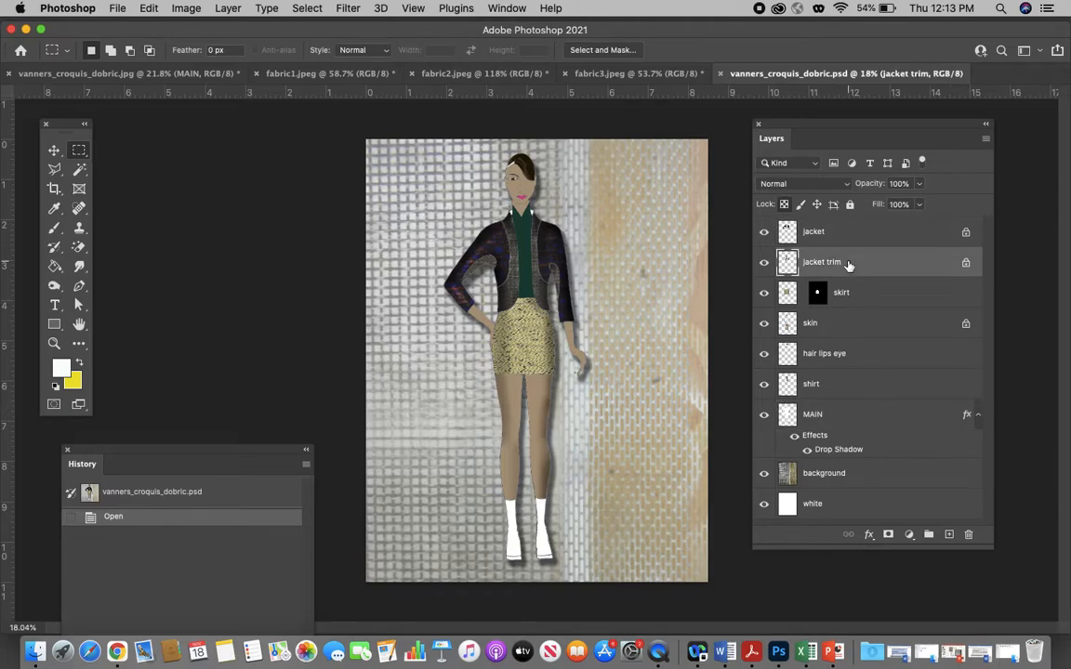
click(765, 265)
click(765, 265)
click(765, 265)
click(765, 266)
click(765, 266)
Return to the desktop and open sketch.psd from the Vanners girl folder within the CAD302 fall 21 folder
click(25, 30)
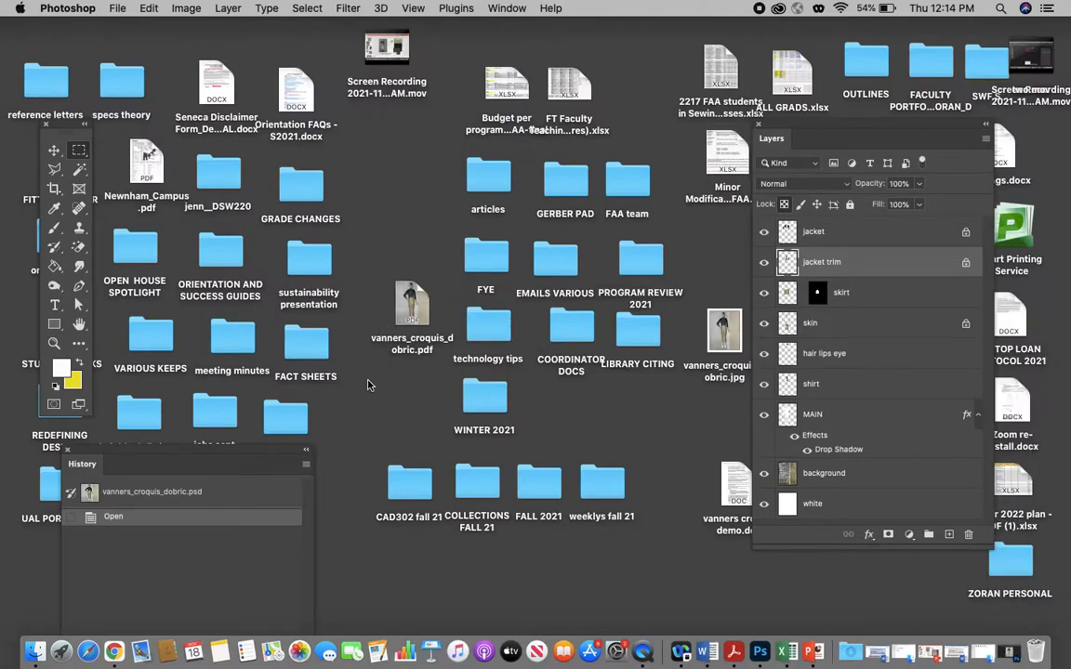
click(370, 384)
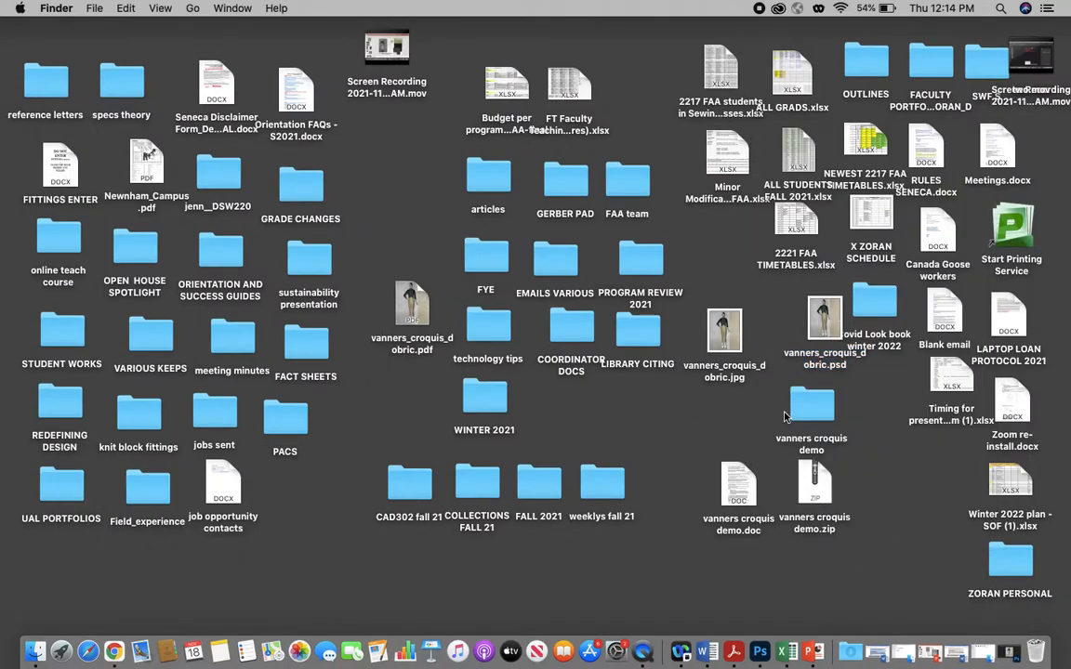
double_click(410, 484)
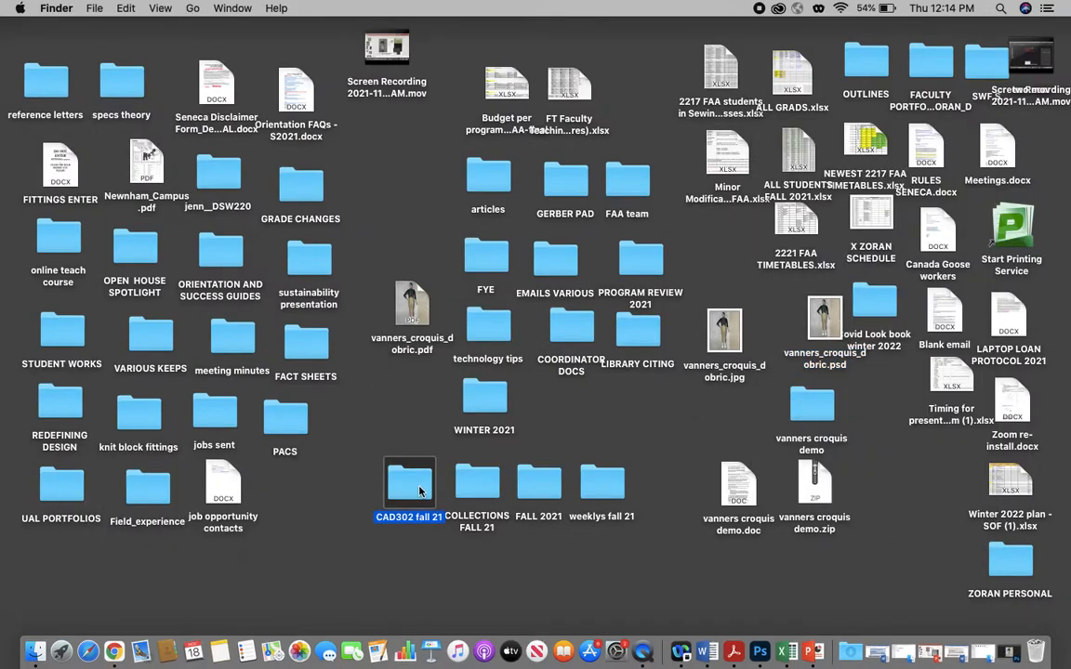
double_click(298, 110)
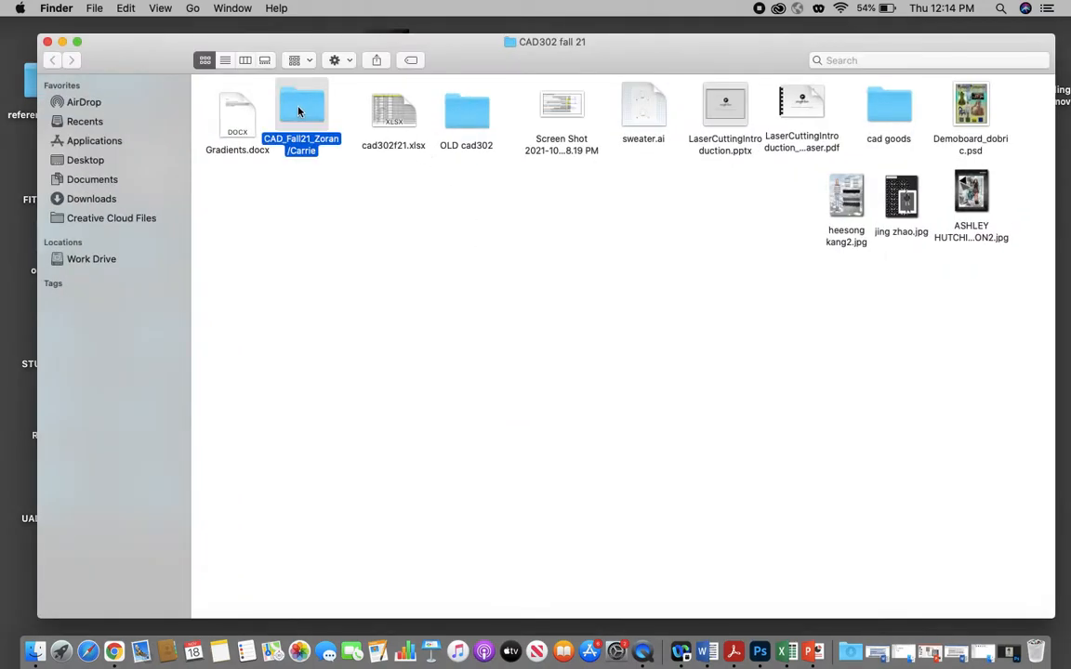
double_click(555, 200)
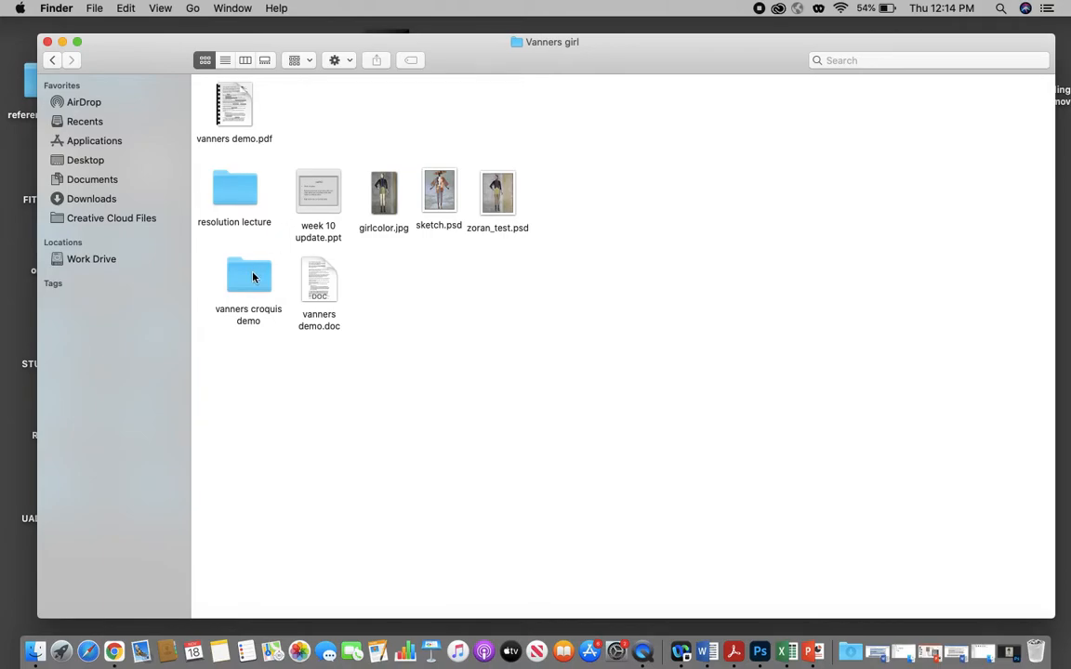
double_click(439, 192)
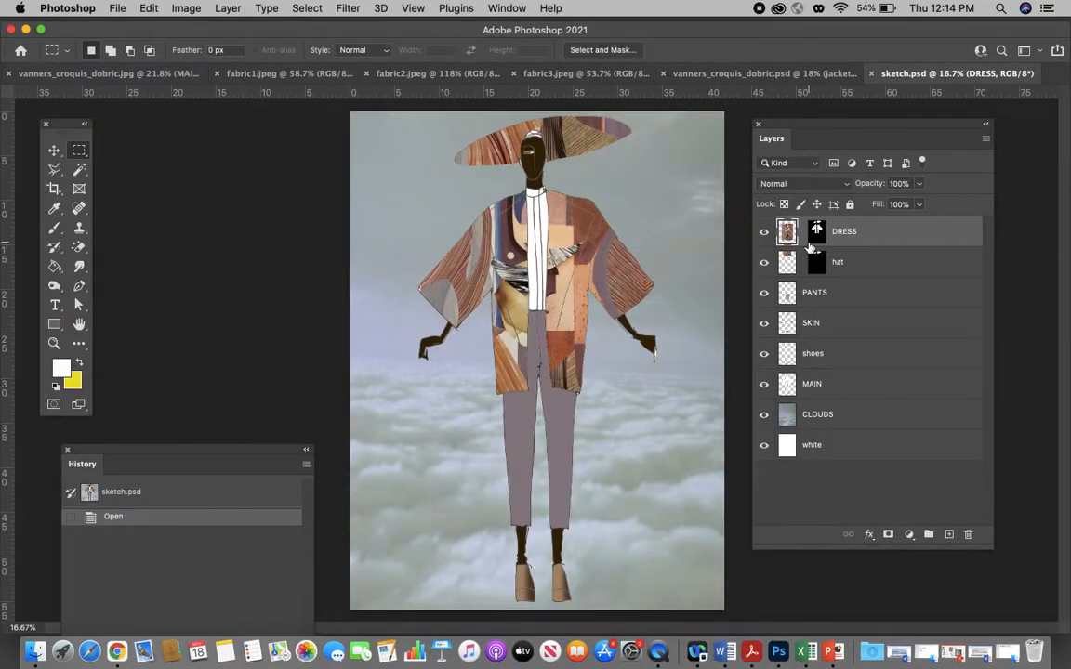
Examine the masked DRESS and hat layers by hiding and showing each one
click(766, 233)
click(765, 233)
click(764, 265)
click(764, 266)
Compare the sketch with and without the CLOUDS backdrop, and select that layer to inspect its fill setting
click(764, 417)
click(764, 418)
click(764, 419)
click(765, 419)
click(764, 420)
click(764, 418)
click(837, 419)
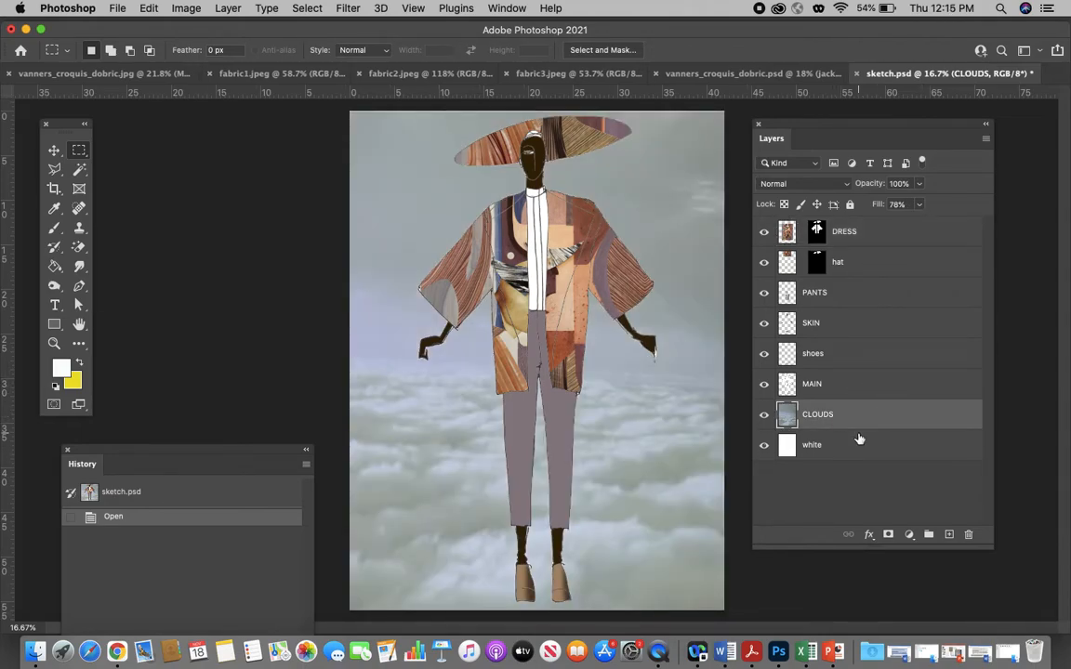
Hide CLOUDS to examine the white base layer by toggling it off and on, and restore the clouds
click(764, 417)
click(763, 447)
click(763, 447)
click(763, 448)
click(764, 448)
click(764, 414)
Examine the figure's separate layers by toggling the visibility of DRESS, hat, PANTS, SKIN and shoes in turn
click(764, 233)
click(763, 233)
click(763, 263)
click(763, 263)
click(763, 293)
click(763, 292)
click(764, 294)
click(763, 294)
click(764, 324)
click(763, 323)
click(764, 355)
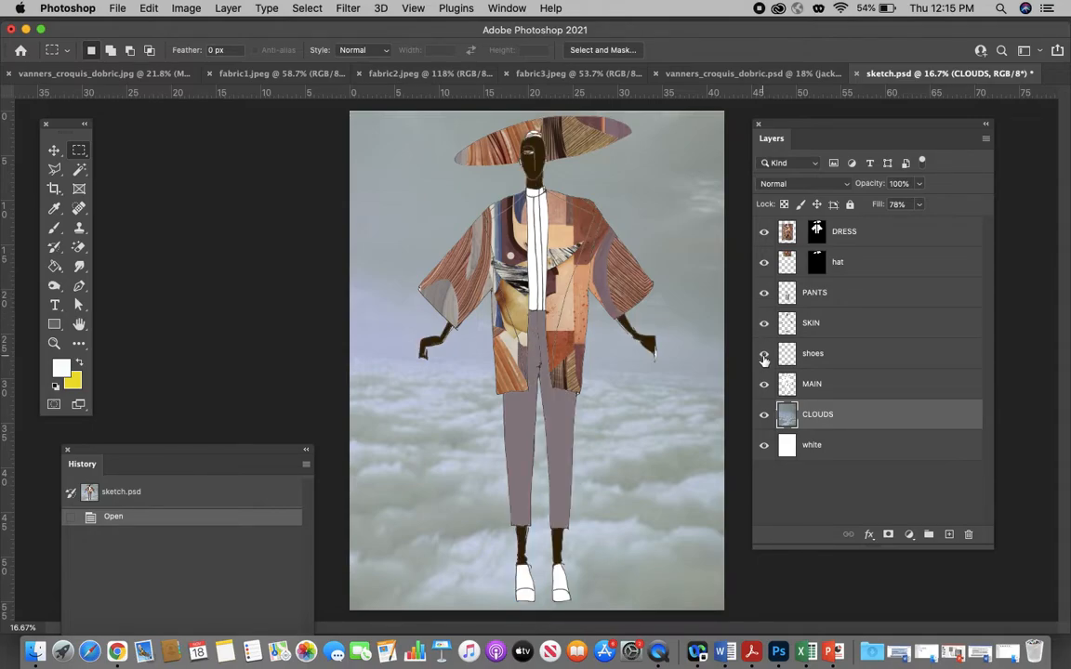